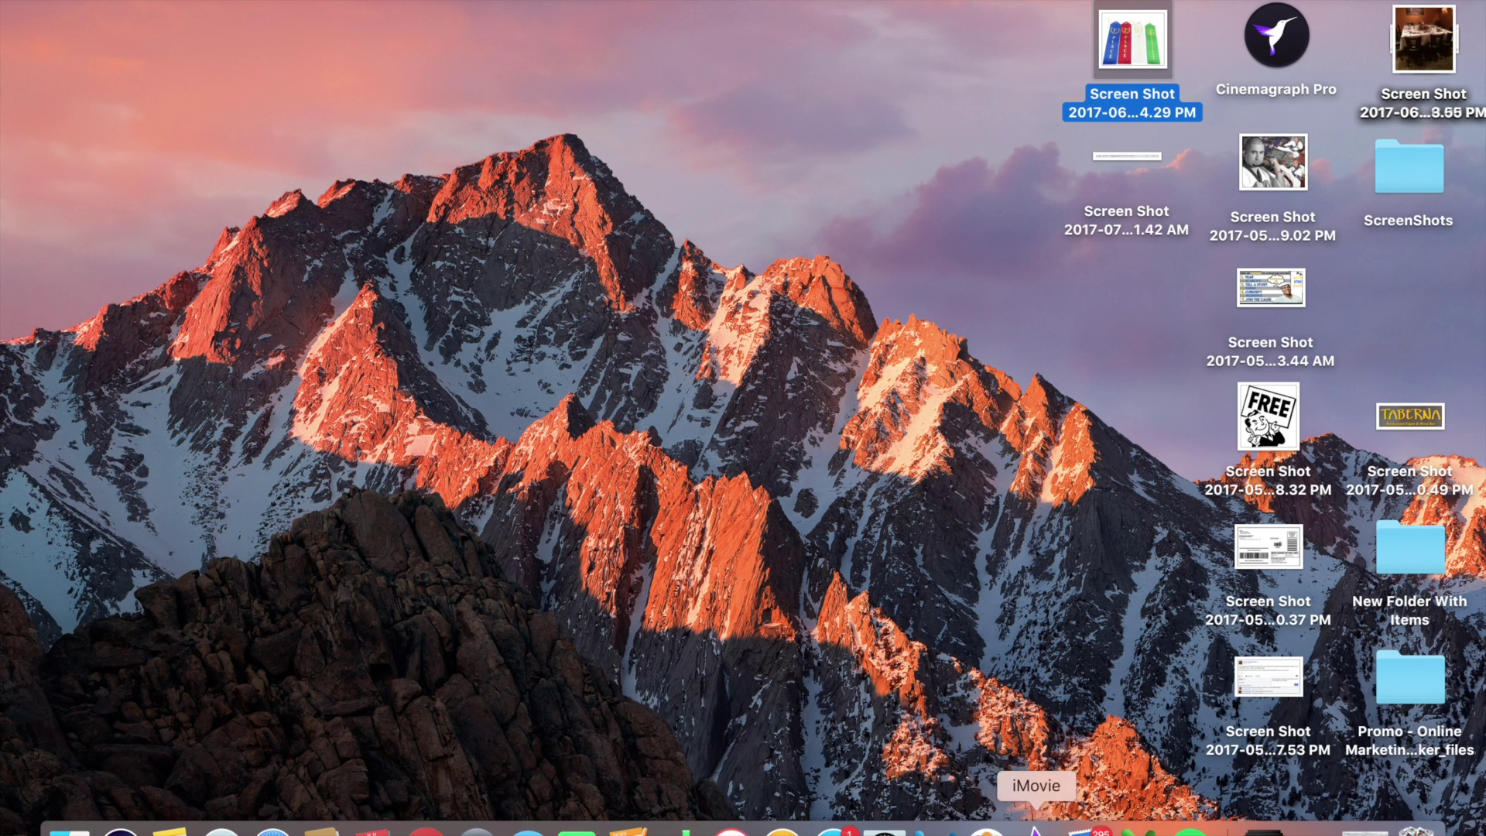
# Launch Google Chrome from the Dock
pyautogui.click(426, 830)
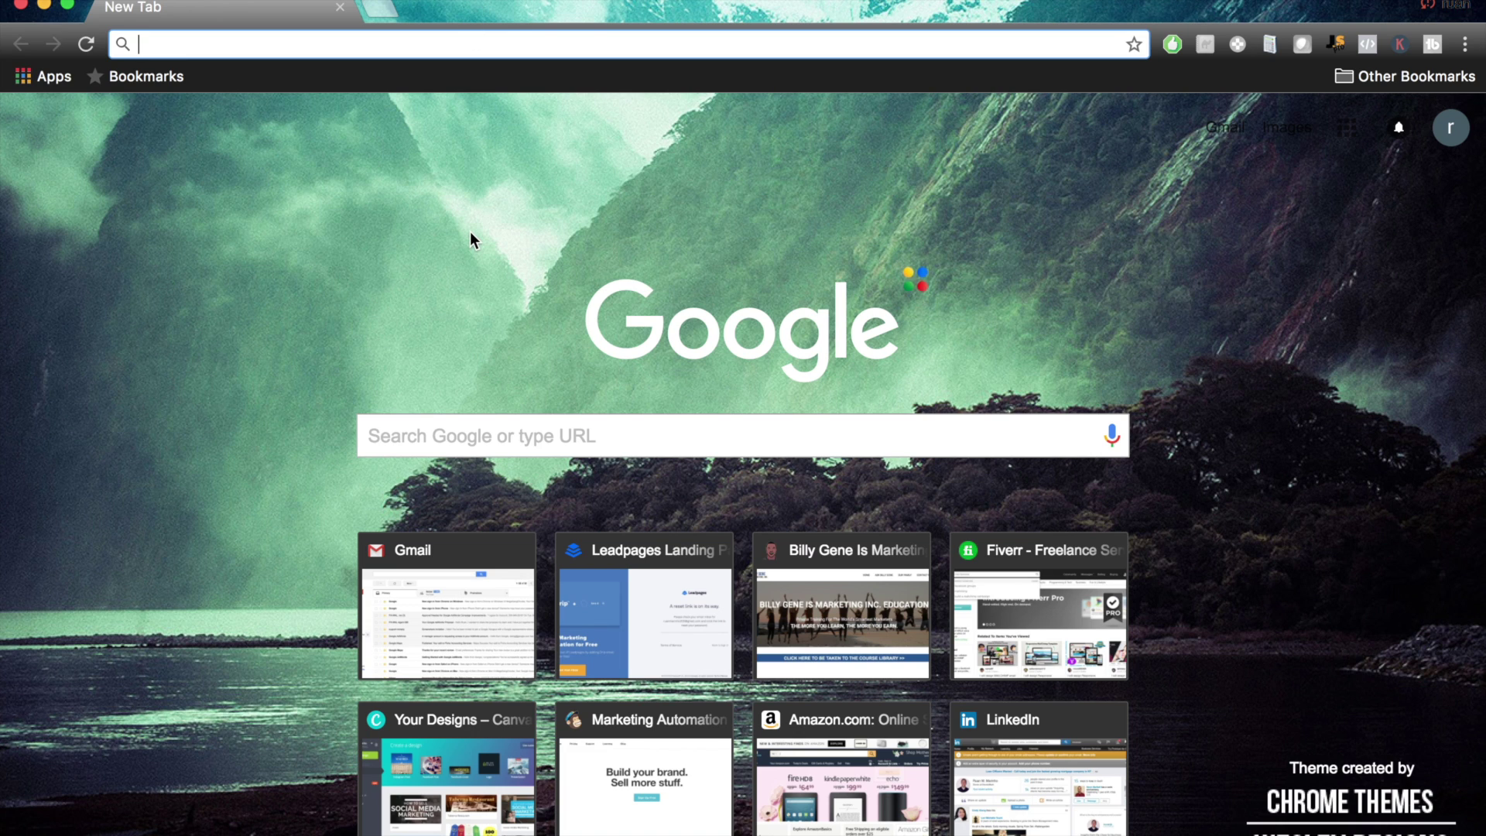
# Load facebook.com and open the account menu listing the managed pages
pyautogui.write('facebook.com')
pyautogui.press('Return')
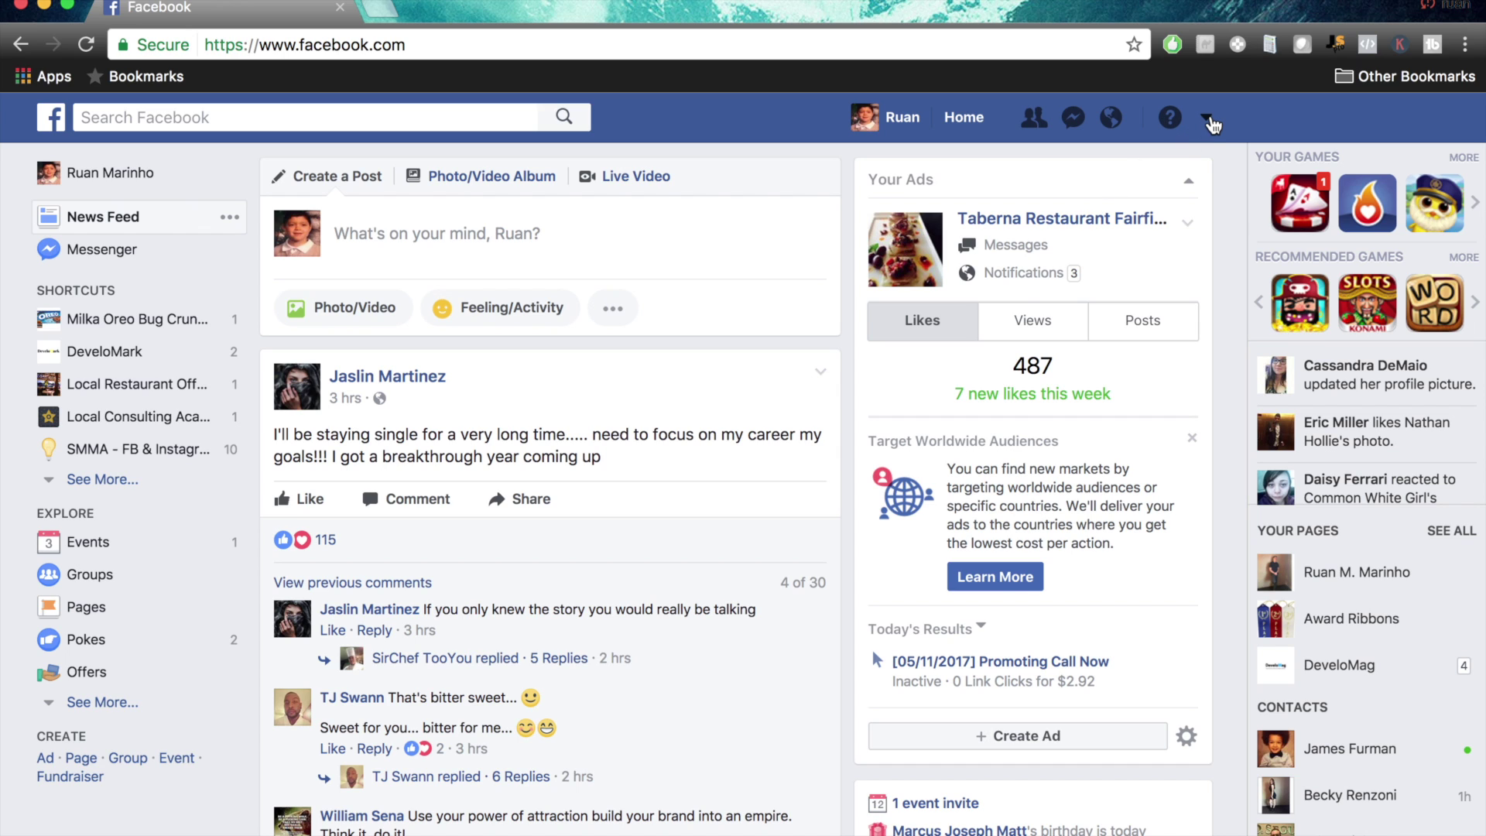
pyautogui.click(1209, 121)
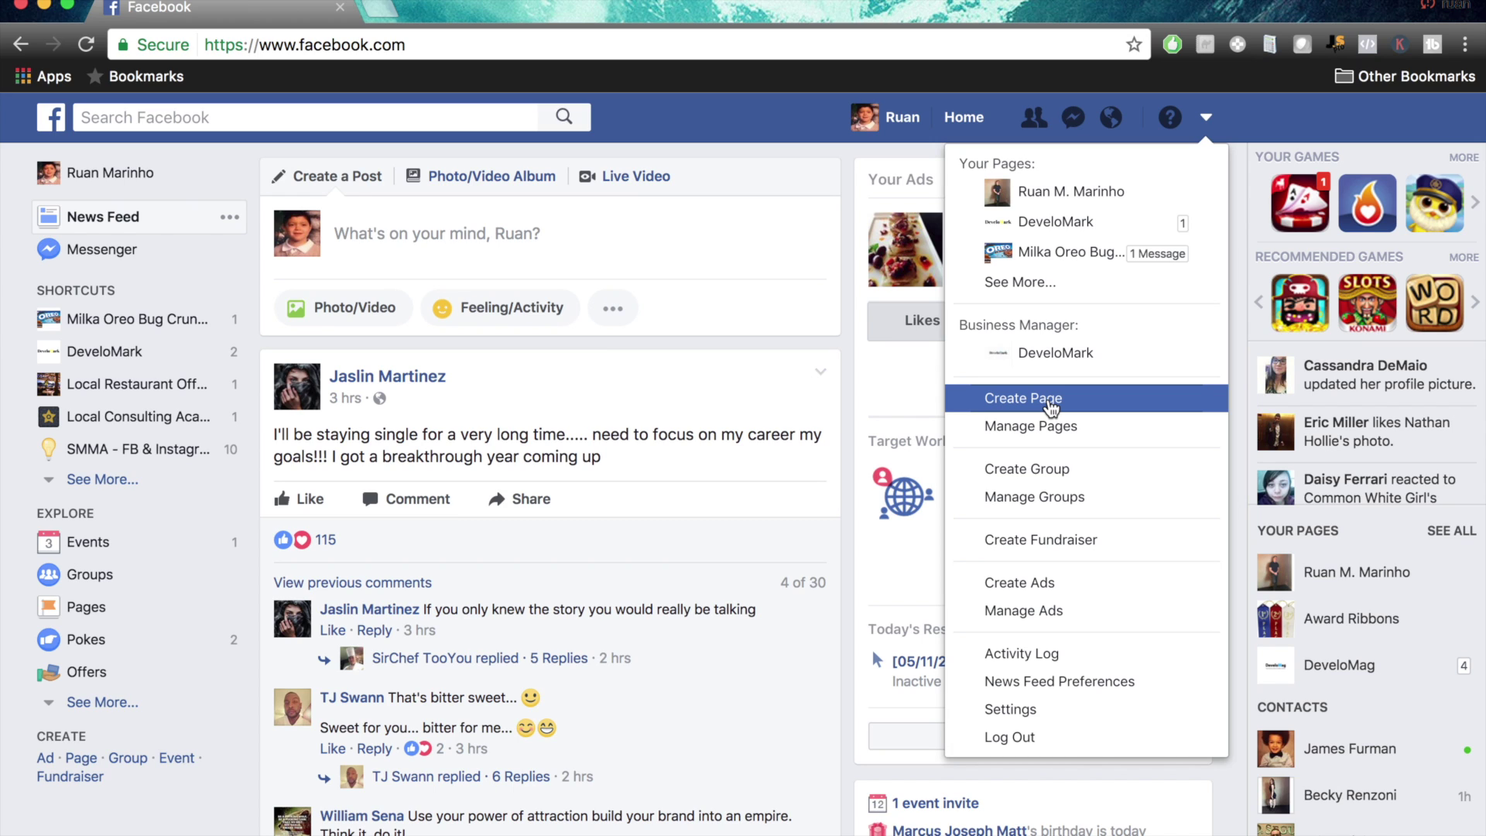
# Choose Create Page to reach the list of Page types
pyautogui.click(1050, 399)
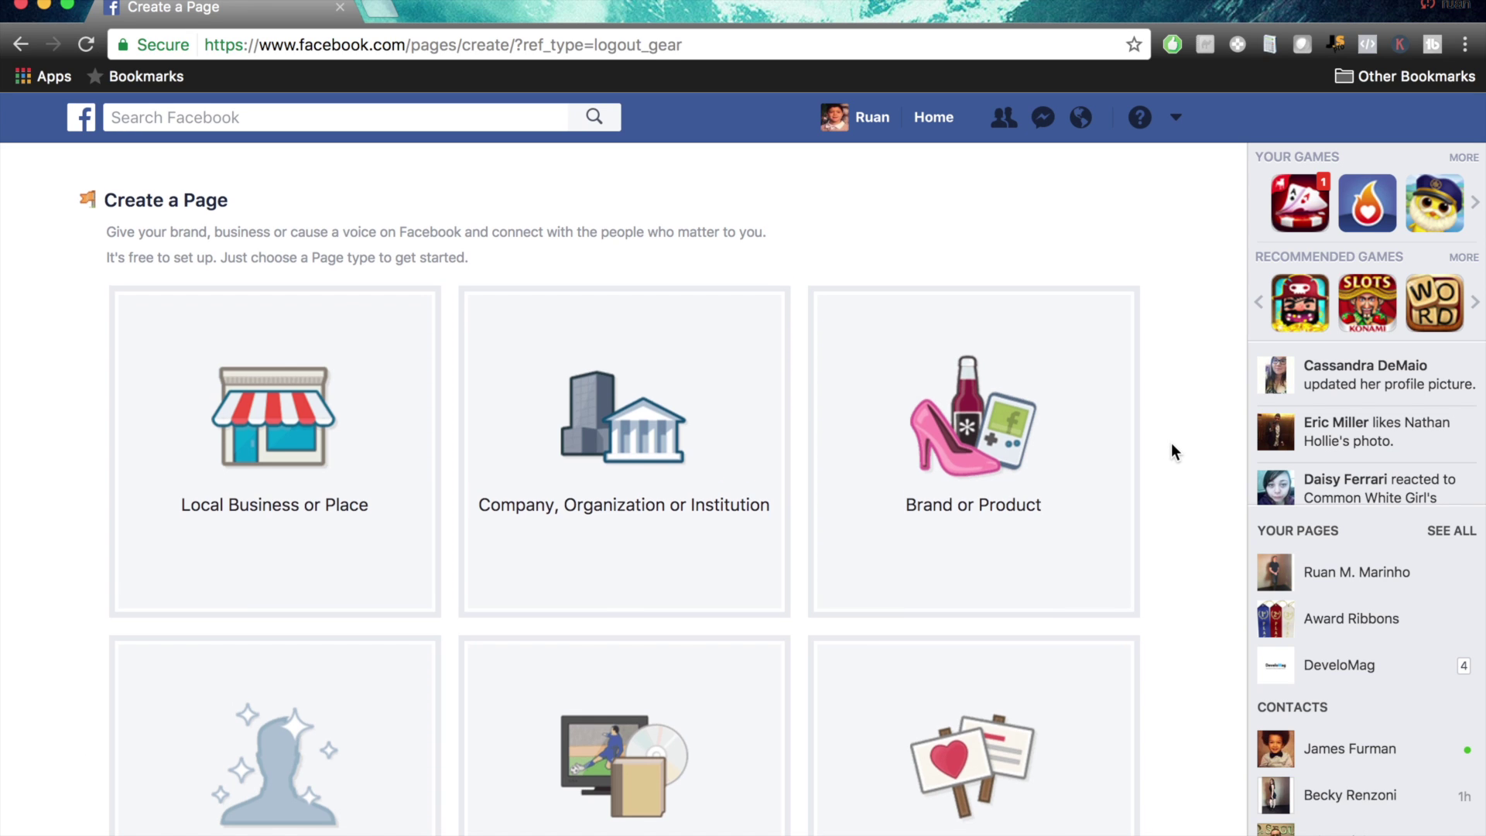
pyautogui.scroll(-3, 1172, 451)
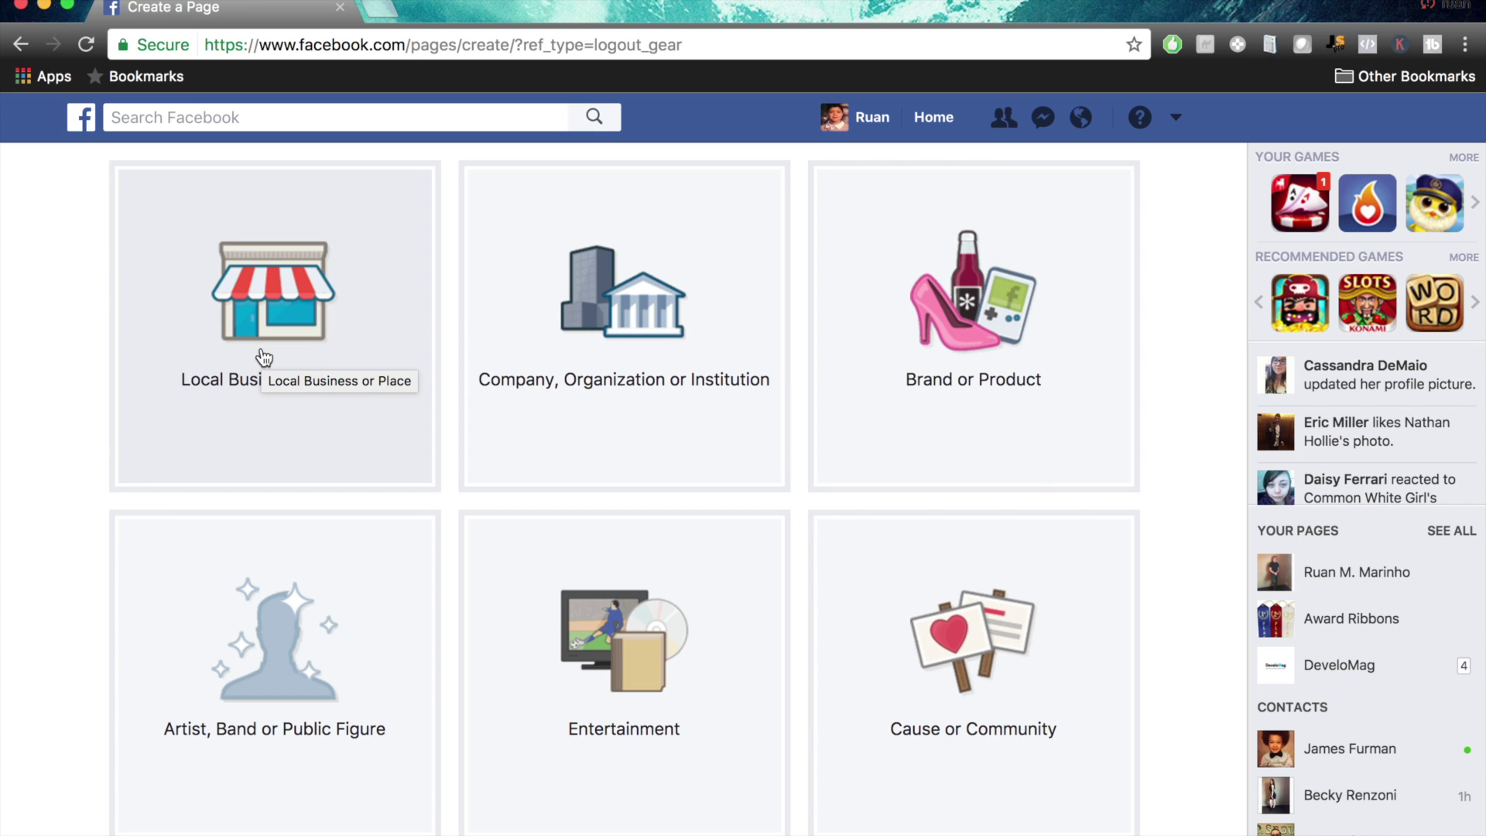
# Start a Local Business or Place Page named 'Justins Coffee Shop' in the Restaurant category
pyautogui.click(264, 358)
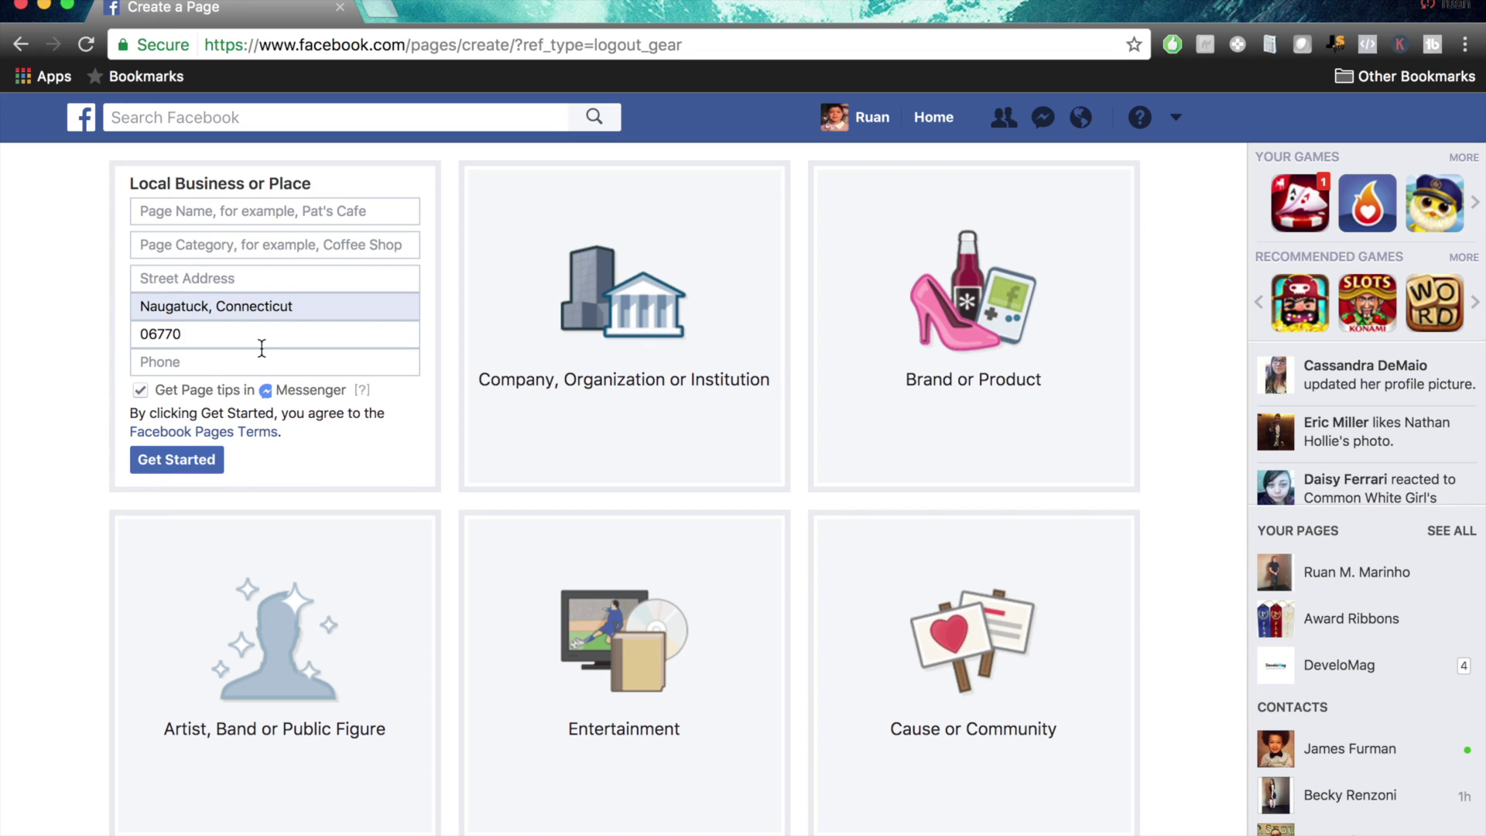
pyautogui.click(265, 219)
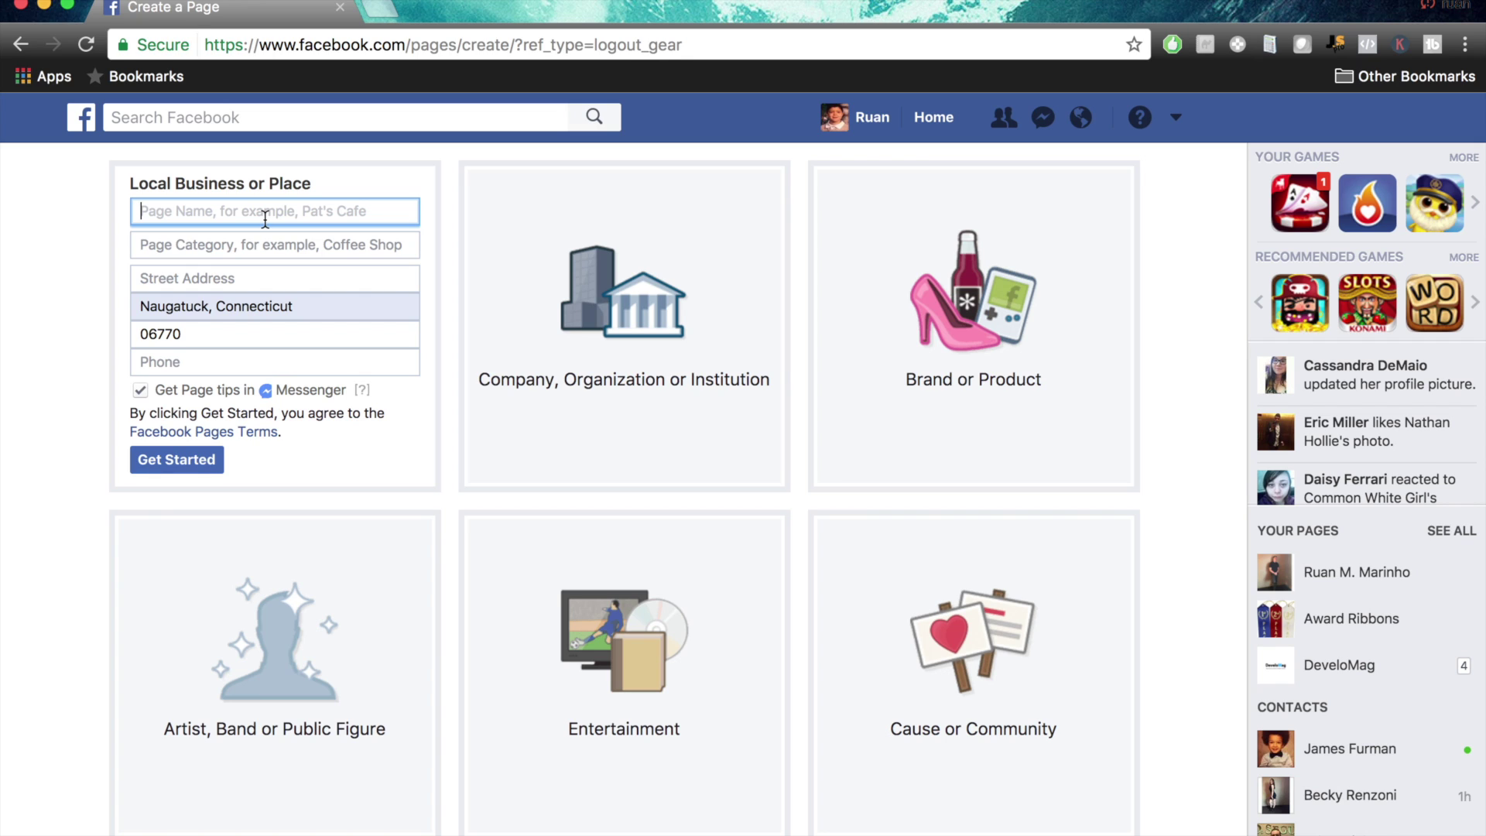
pyautogui.write('Justins Coffee Shop')
pyautogui.click(262, 255)
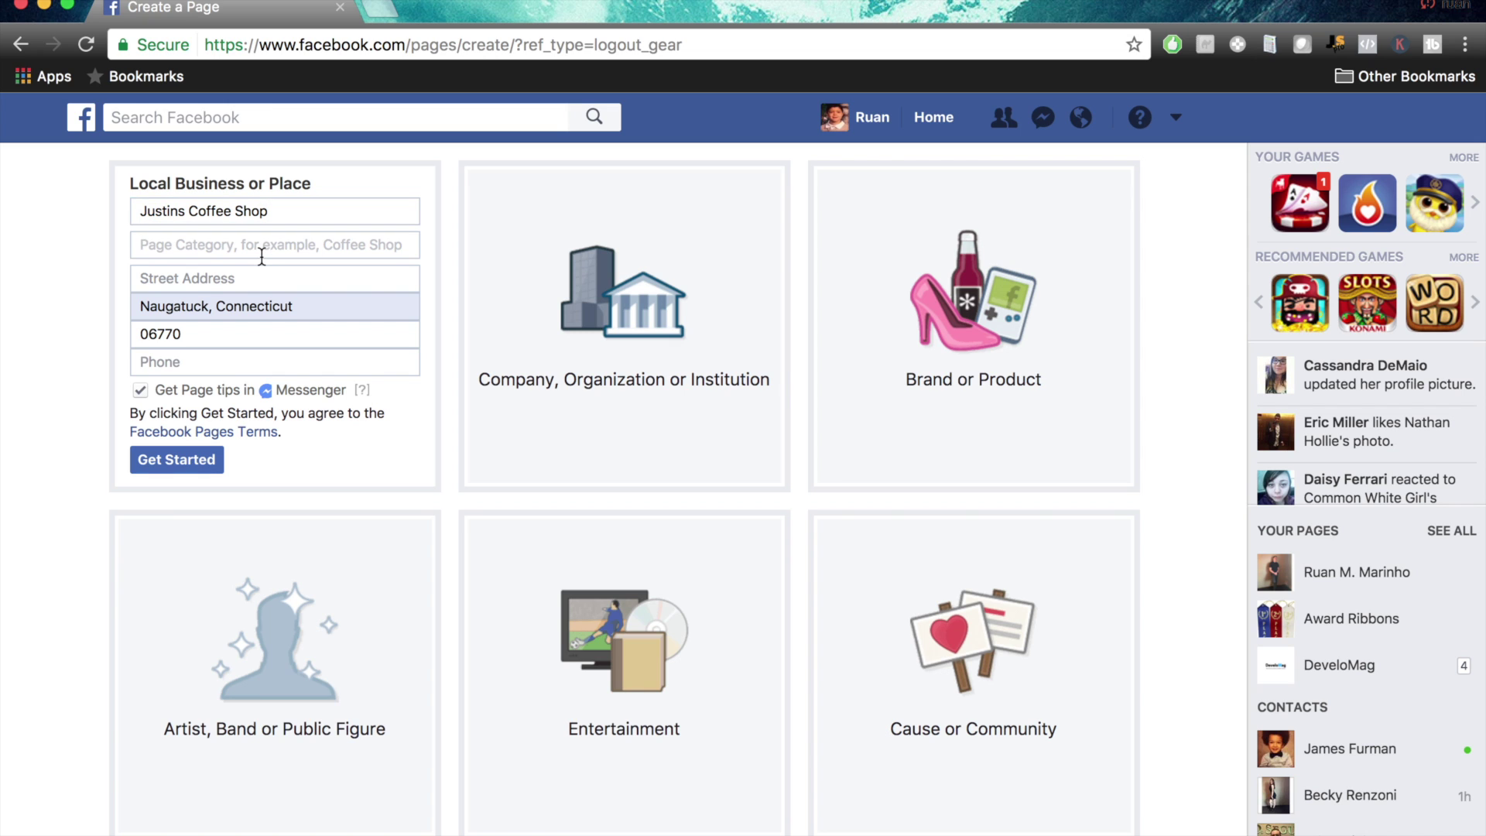
pyautogui.write('Rest')
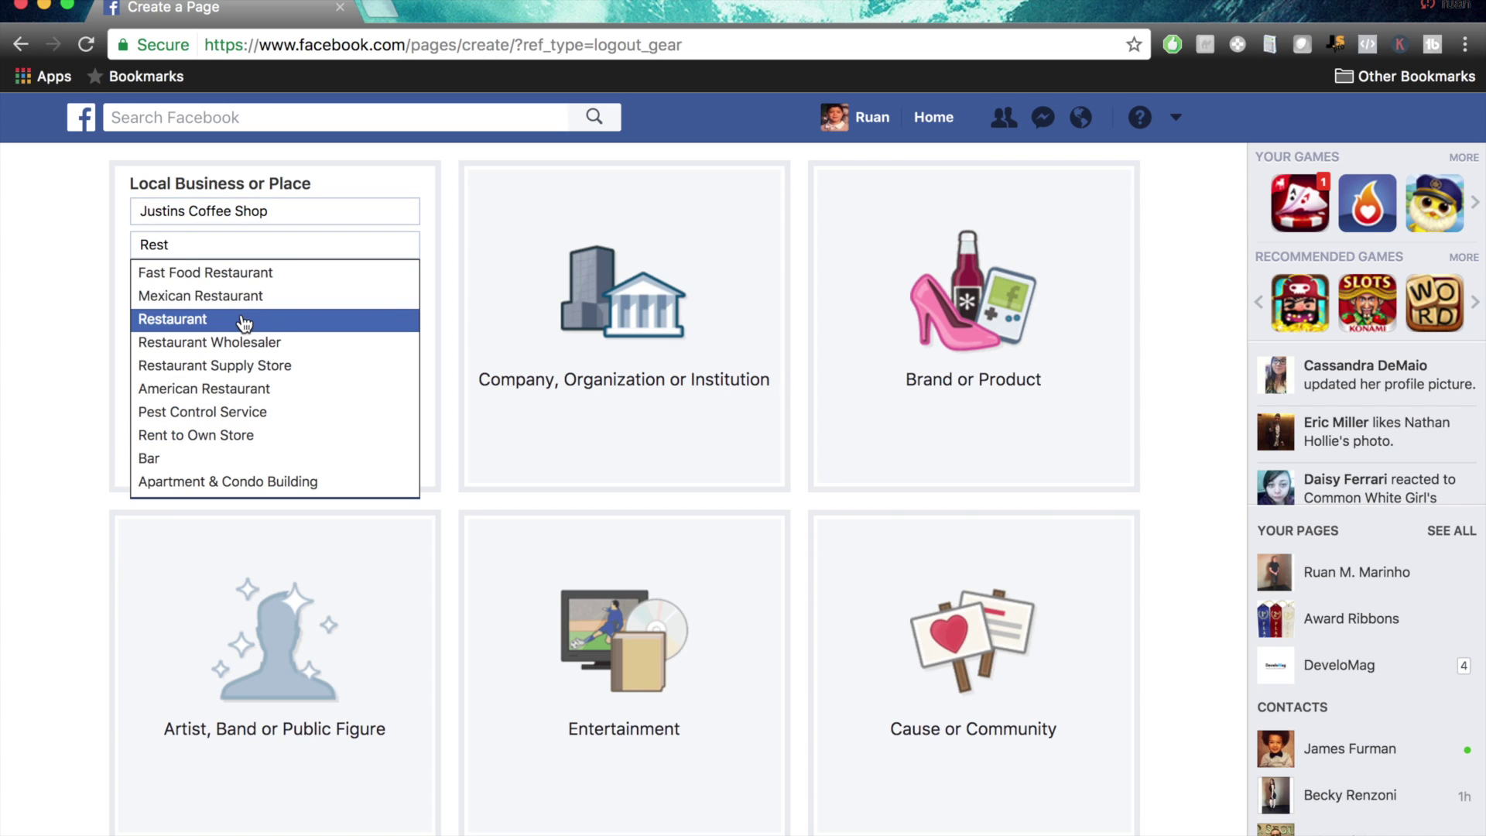
pyautogui.click(288, 322)
pyautogui.click(230, 277)
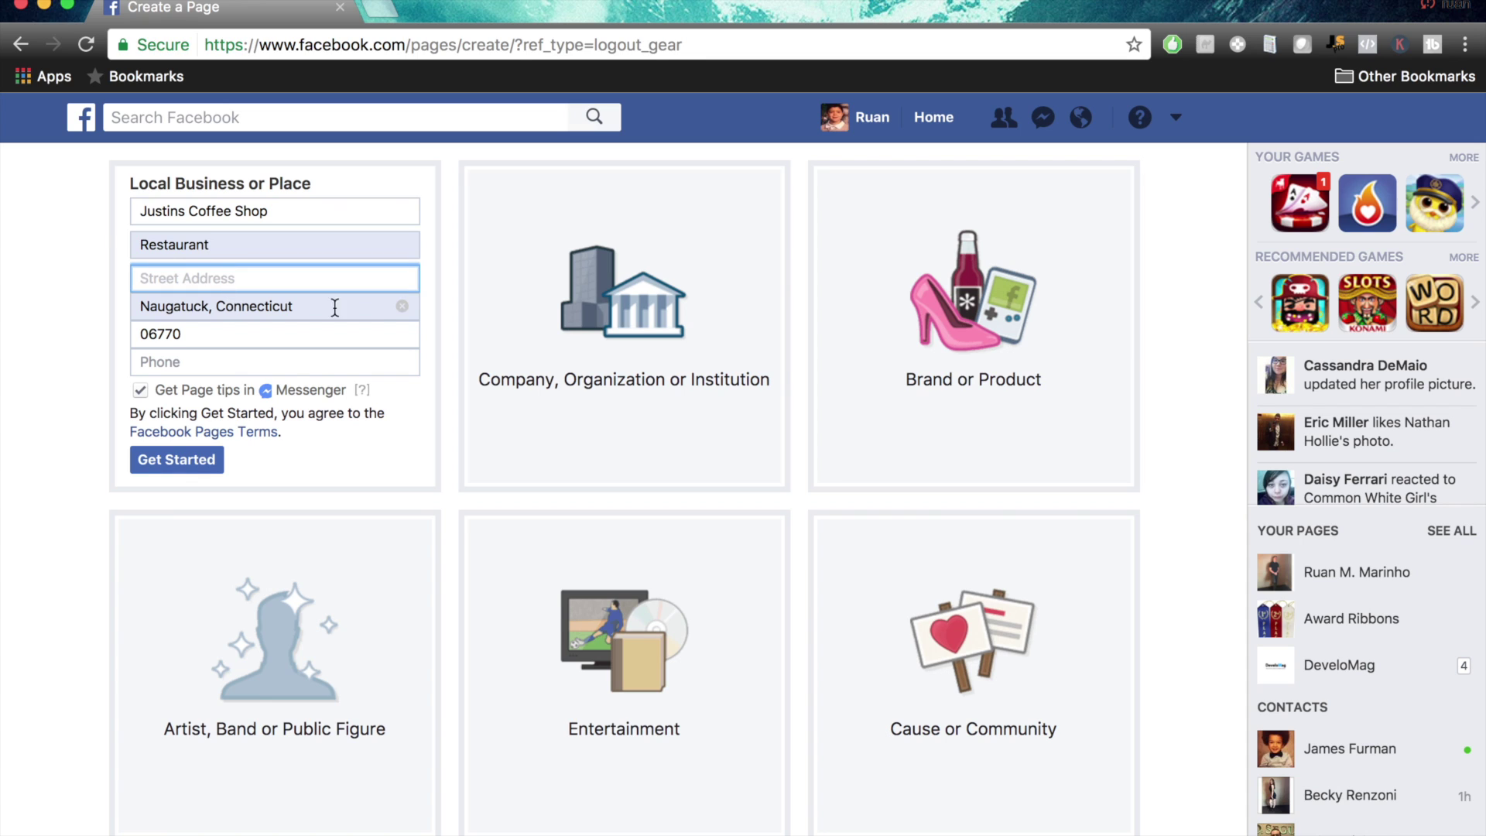
pyautogui.click(403, 305)
pyautogui.click(268, 276)
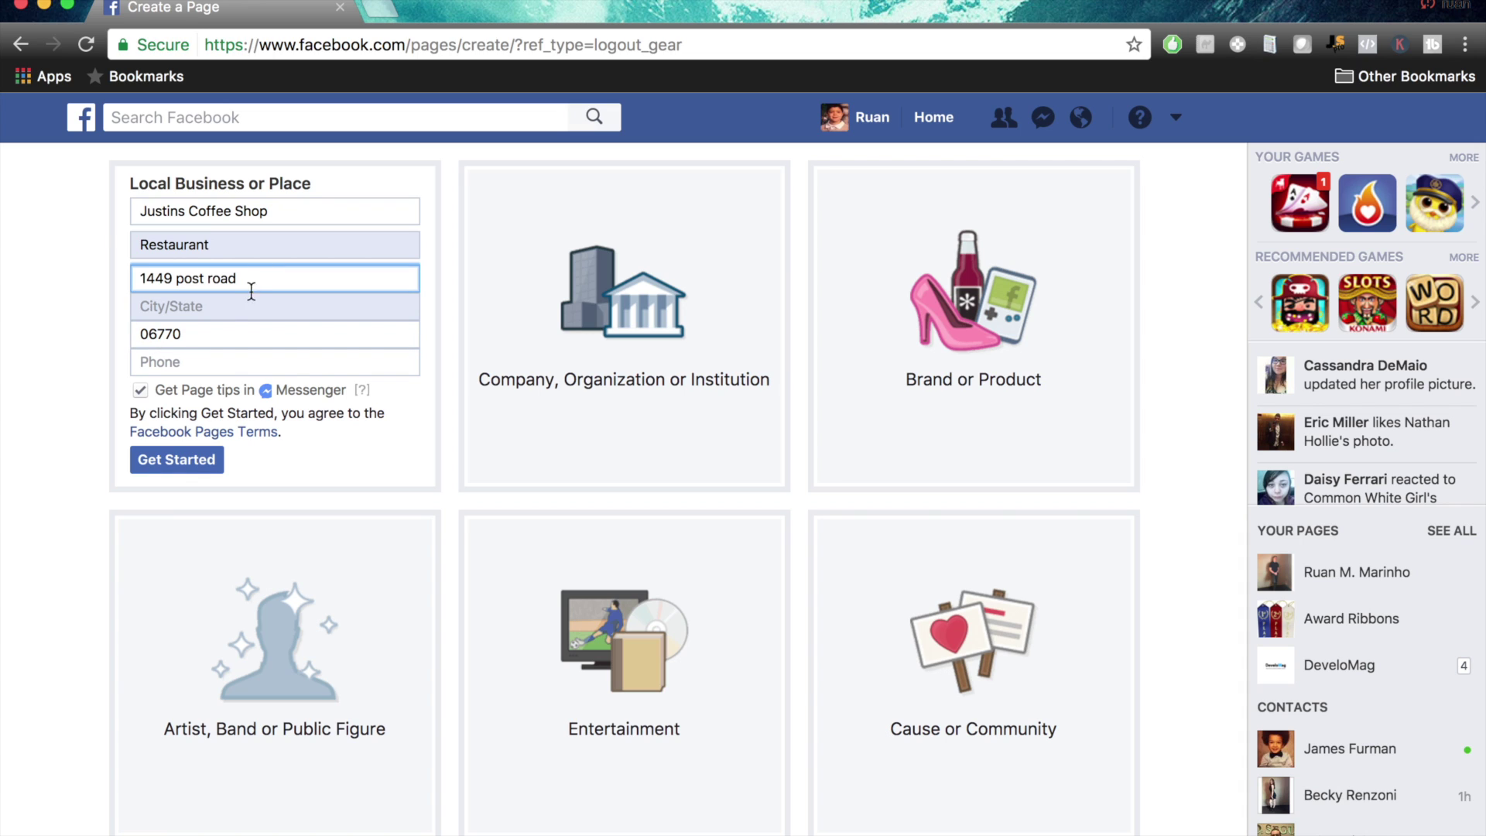
pyautogui.click(236, 304)
pyautogui.write('fairfield')
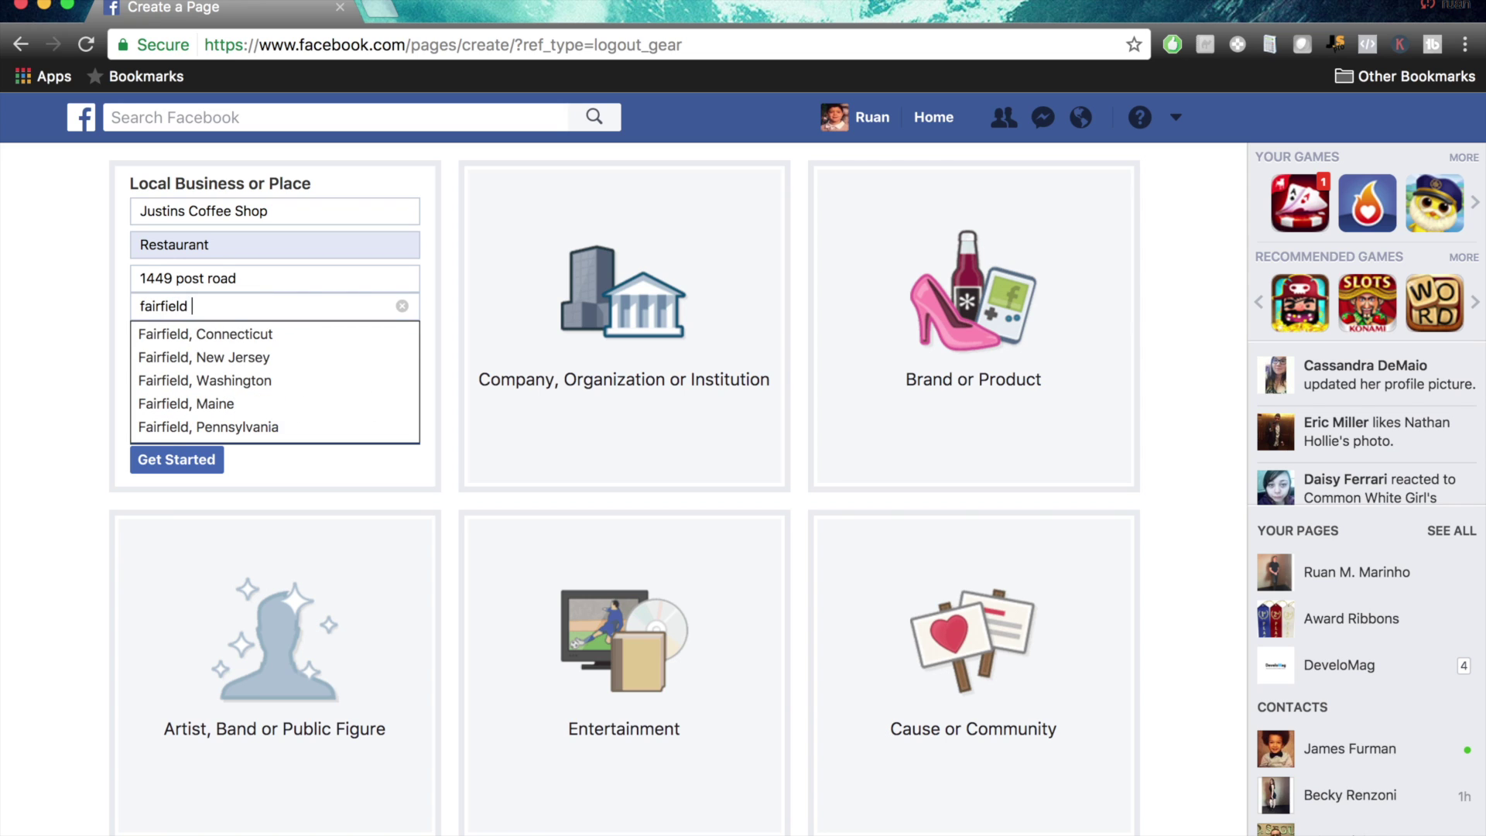
pyautogui.click(217, 339)
pyautogui.click(187, 362)
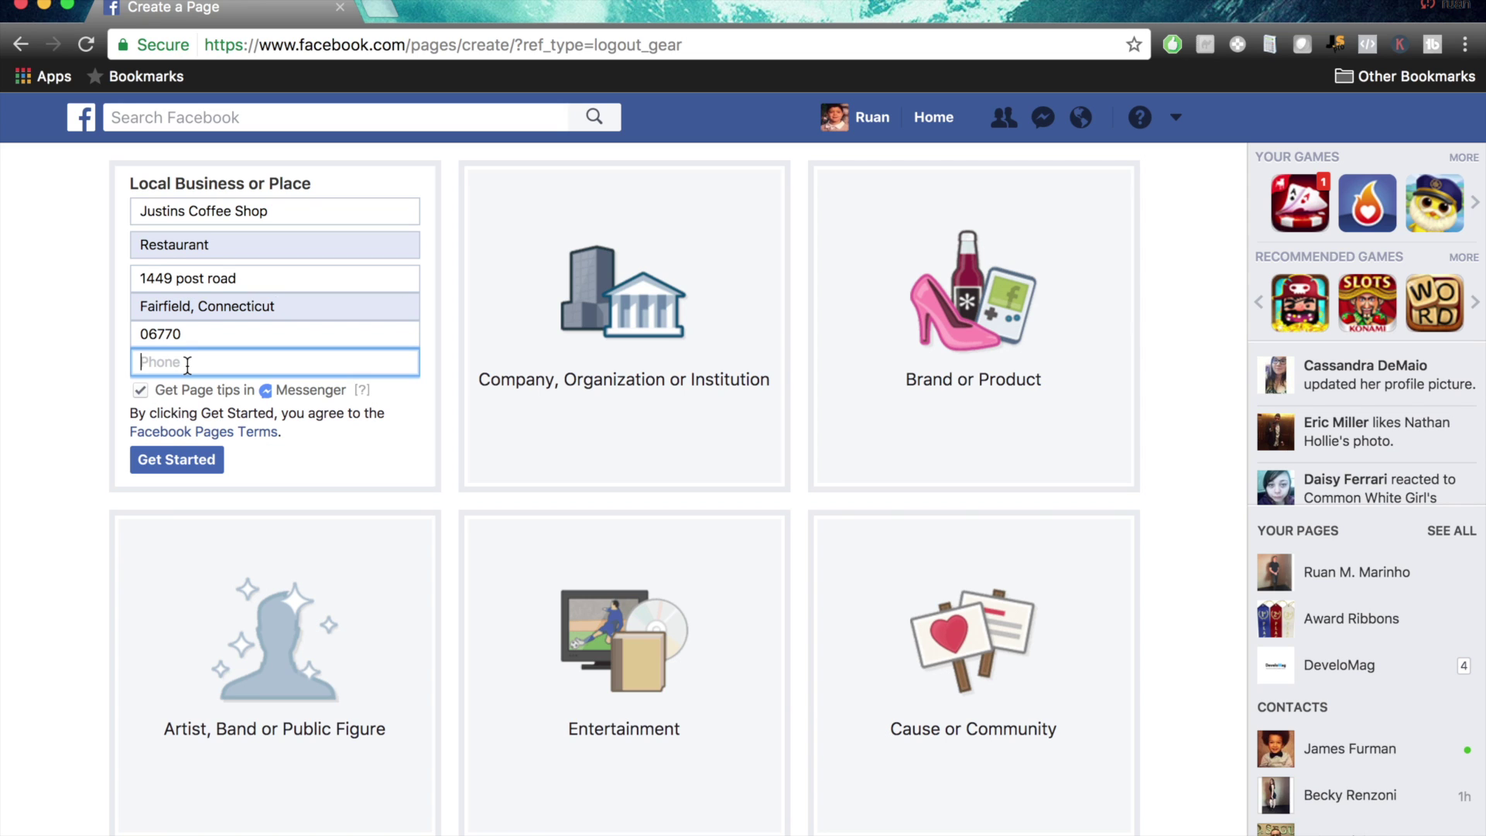
pyautogui.write('2039999999')
pyautogui.click(166, 464)
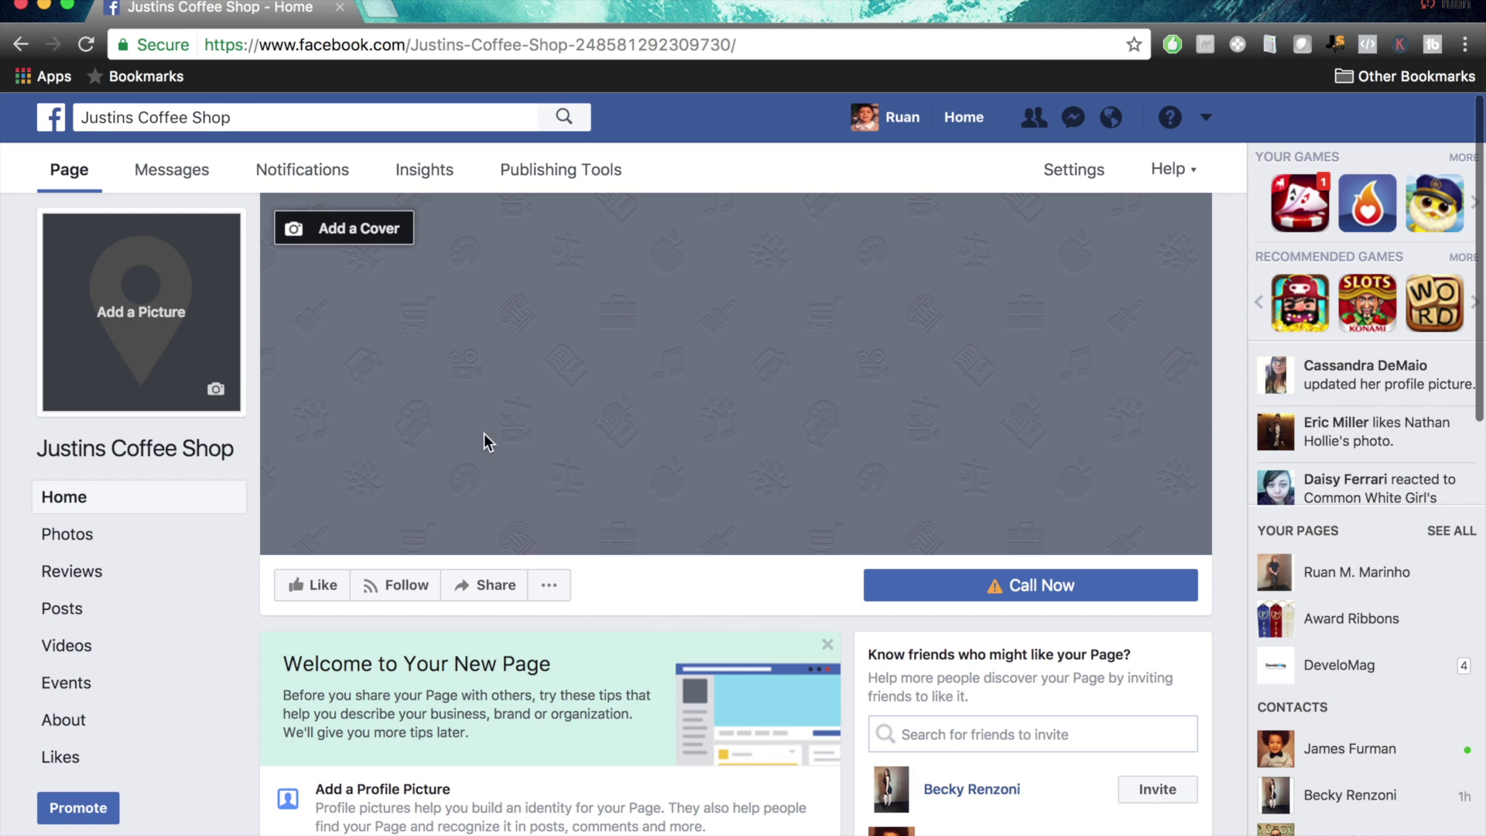
# Look over the new Page's home and bring up the full list of Page tips
pyautogui.scroll(-3, 283, 538)
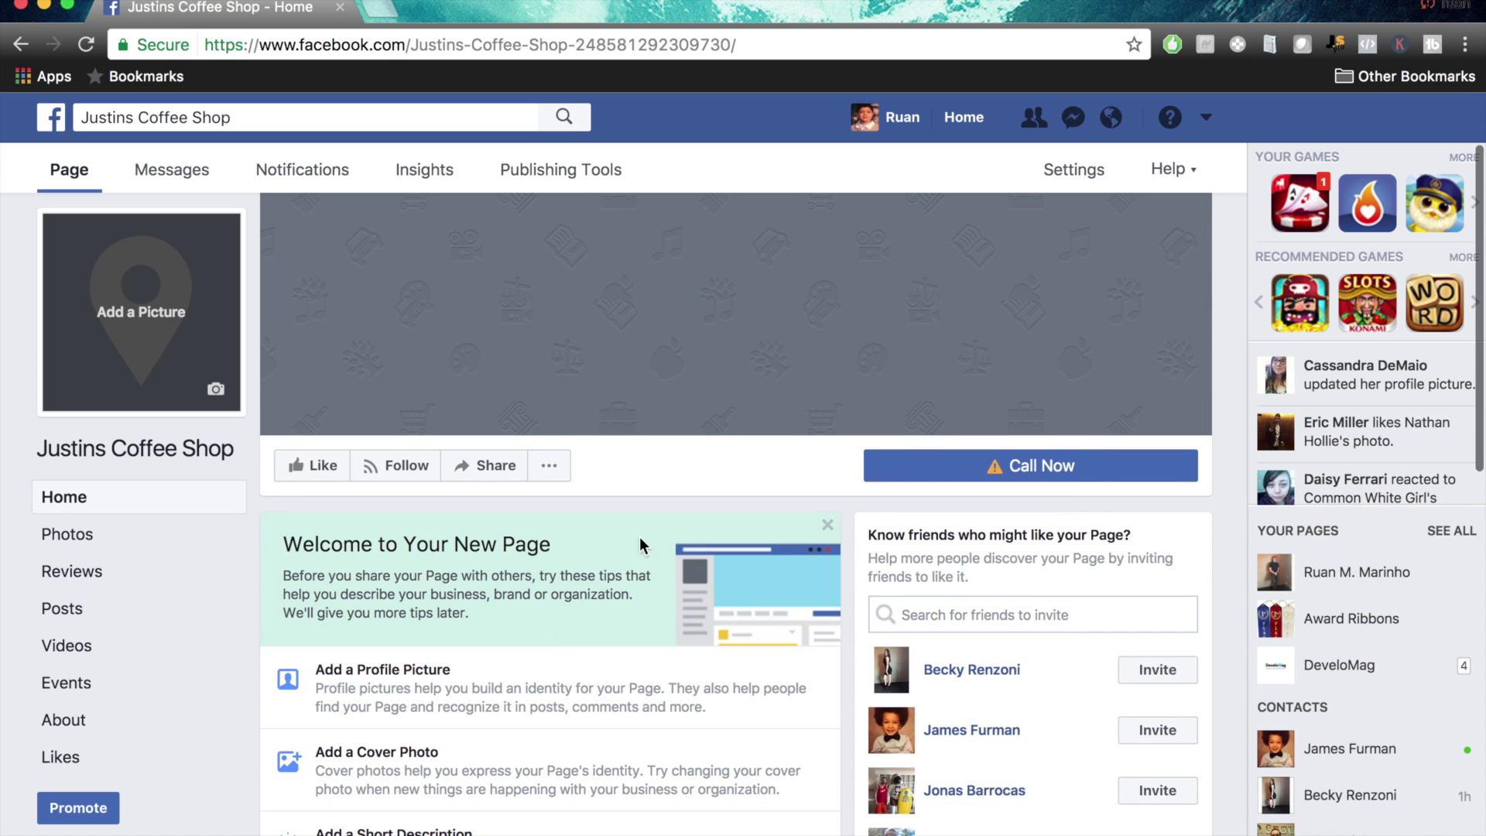
pyautogui.scroll(-5, 689, 520)
pyautogui.scroll(3, 689, 520)
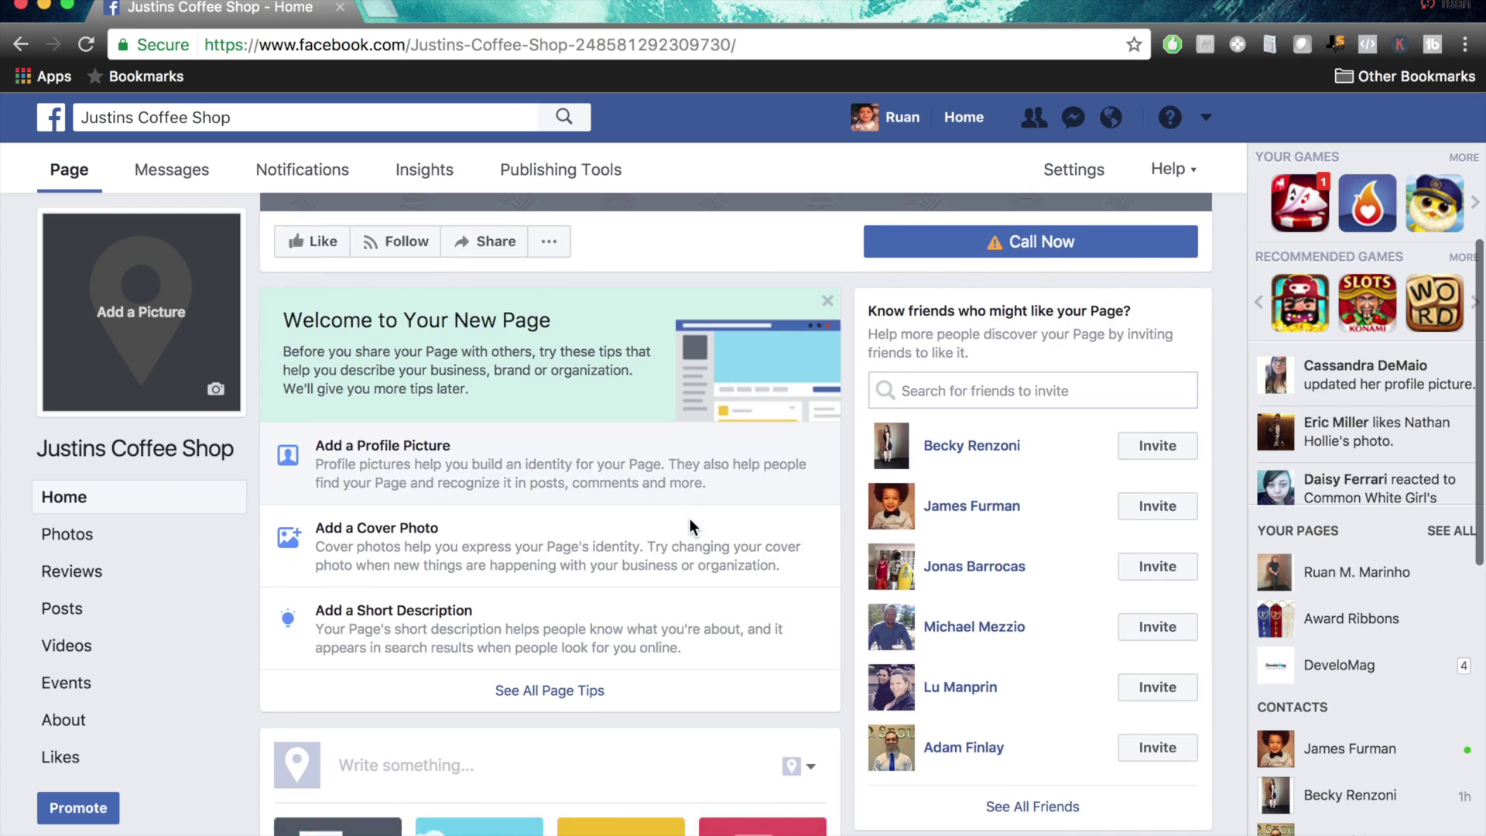
pyautogui.scroll(-7, 689, 521)
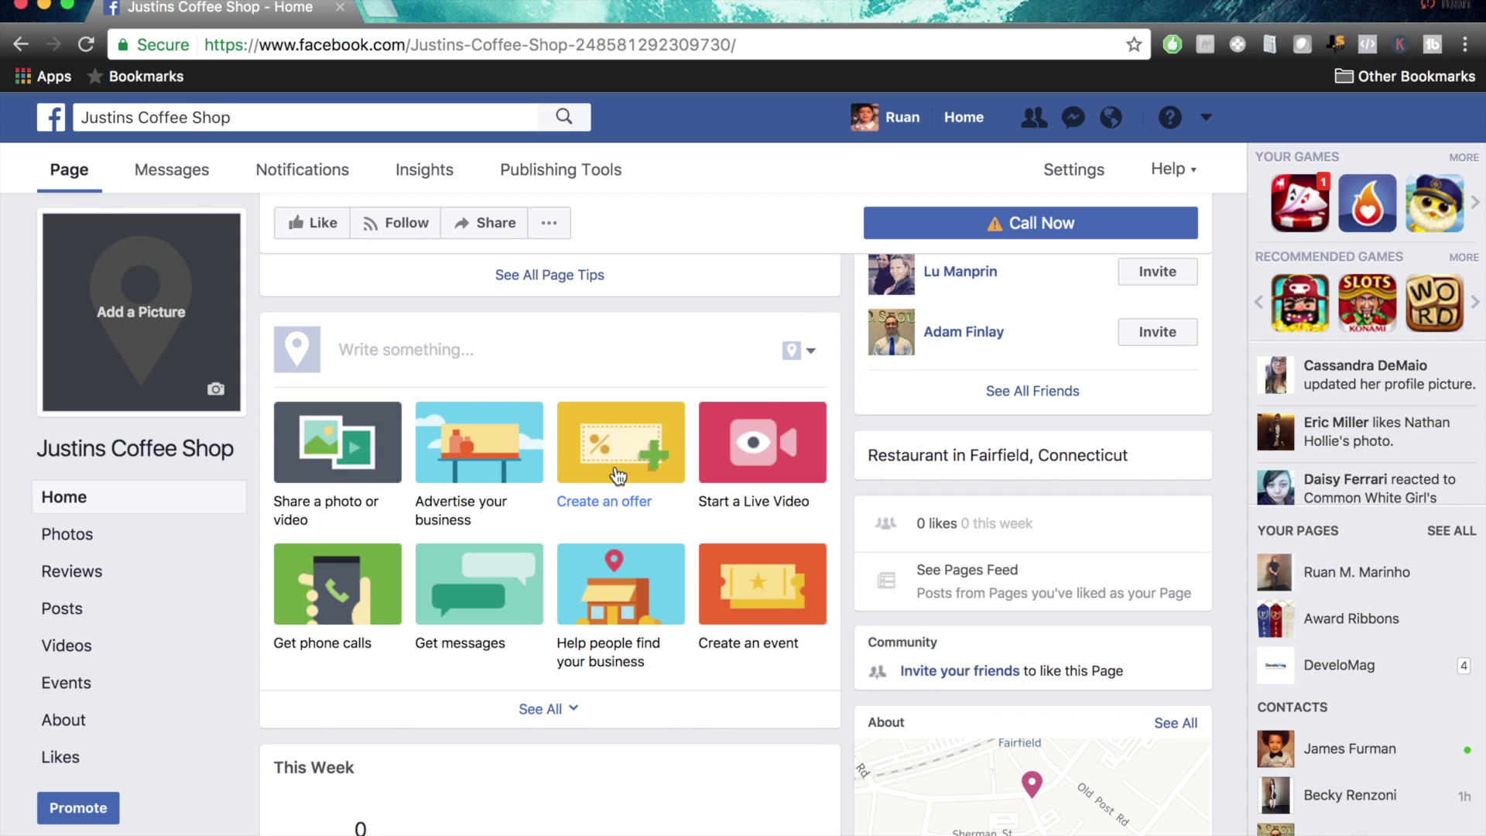
pyautogui.scroll(1, 776, 452)
pyautogui.scroll(5, 776, 452)
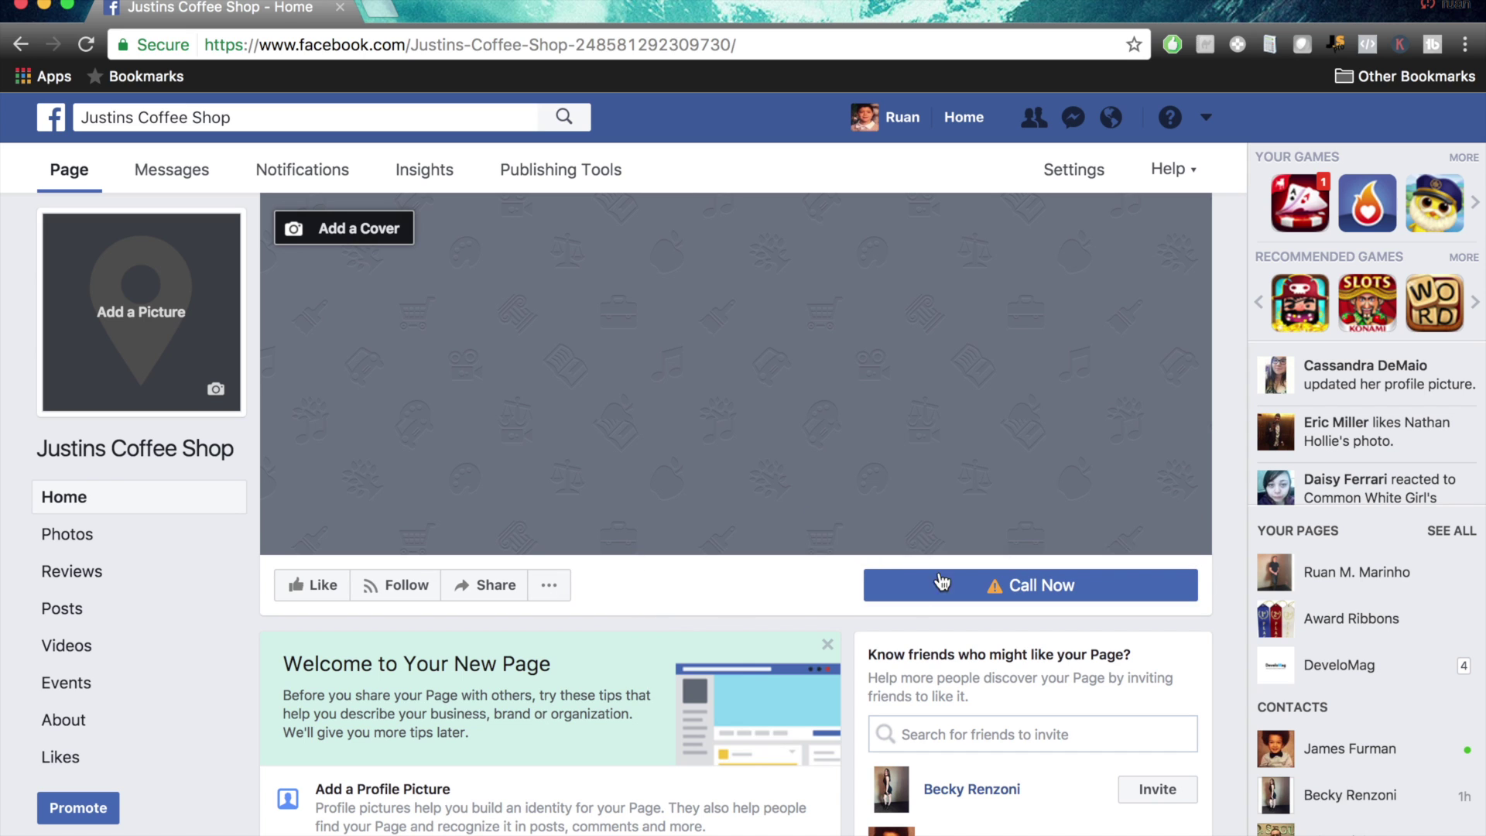
pyautogui.scroll(-5, 731, 580)
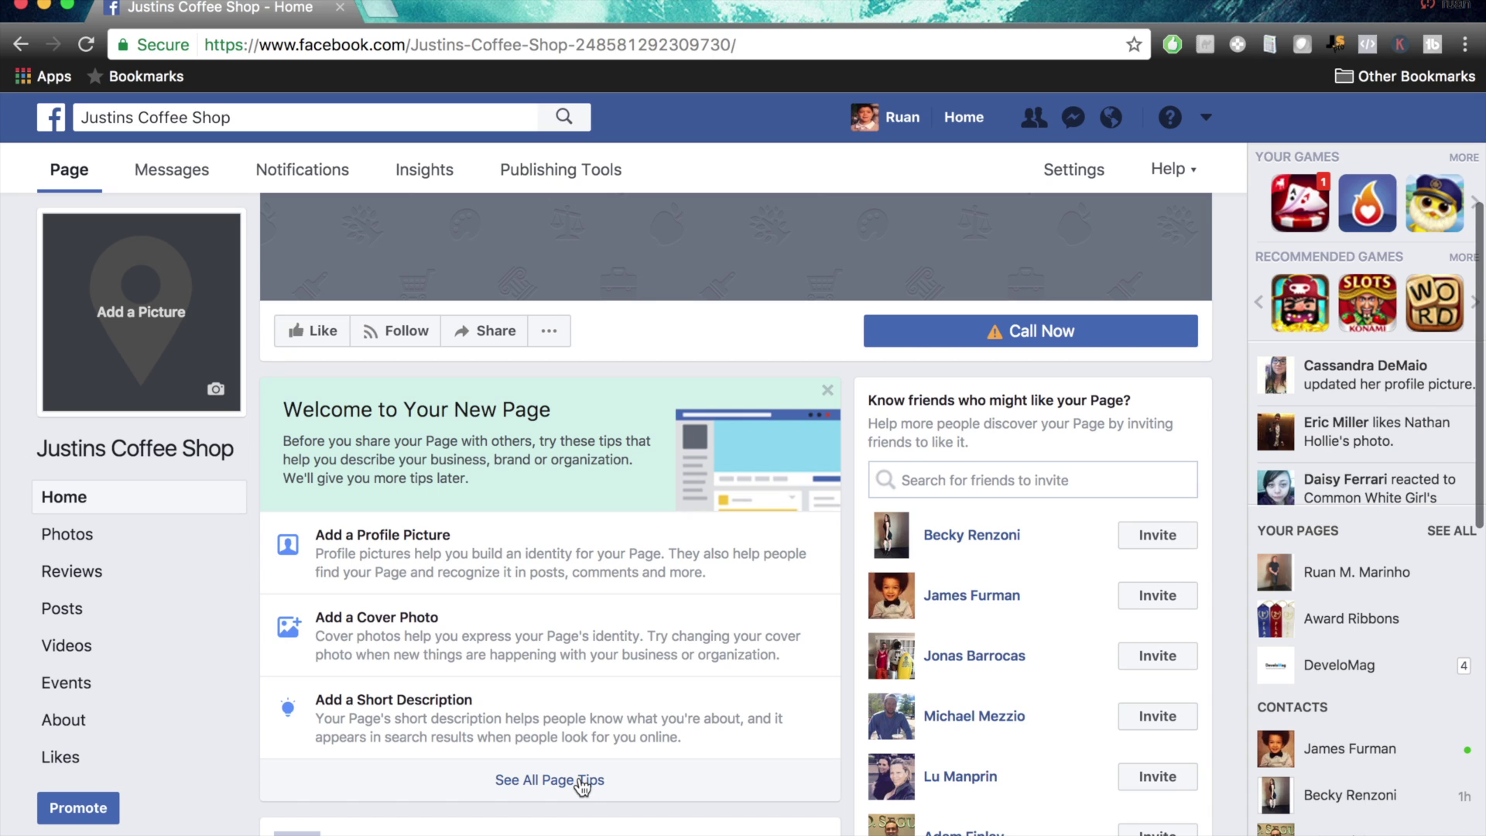
pyautogui.scroll(-1, 582, 786)
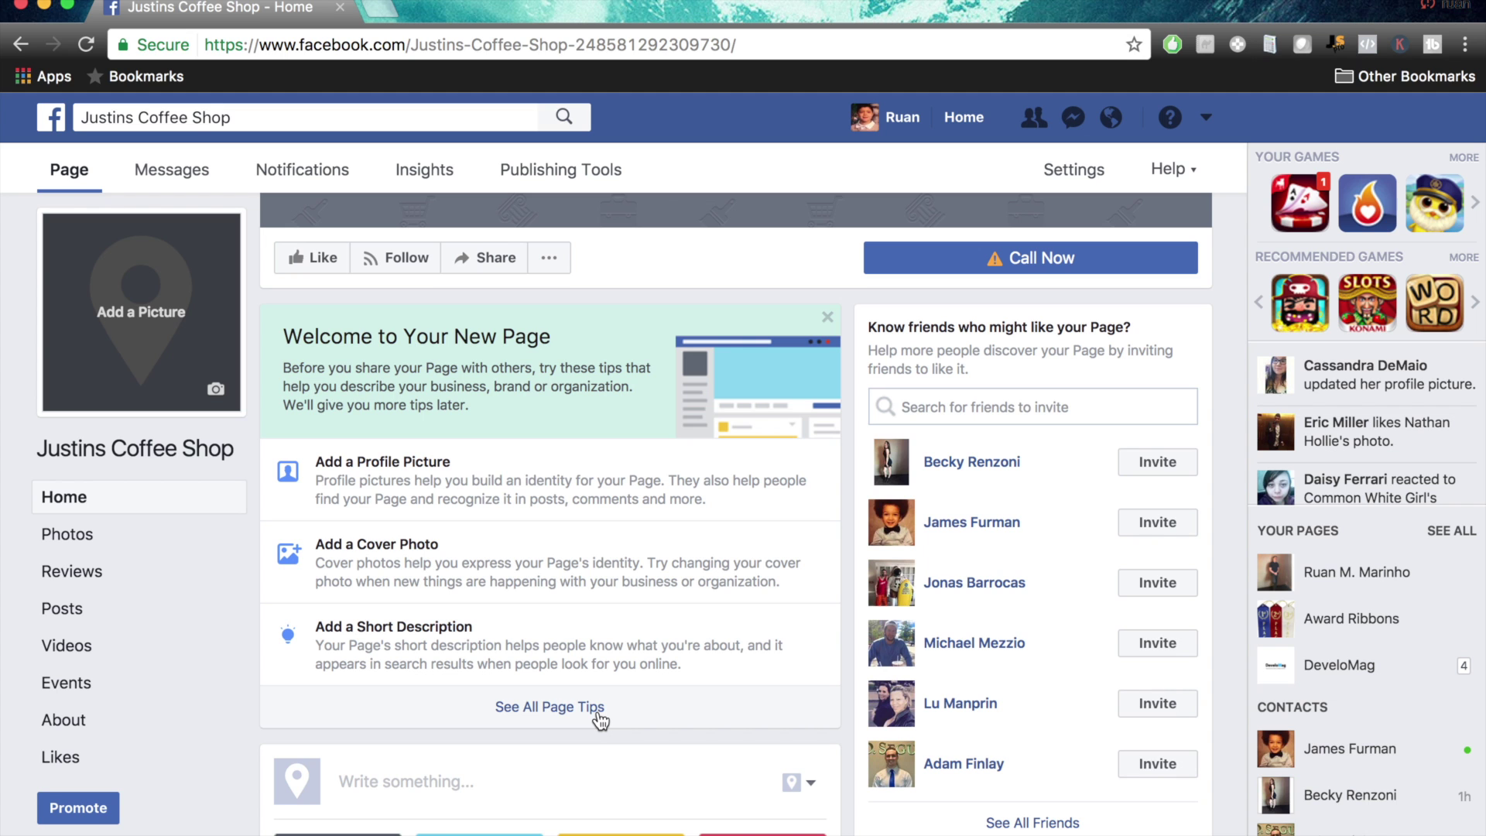
pyautogui.click(597, 711)
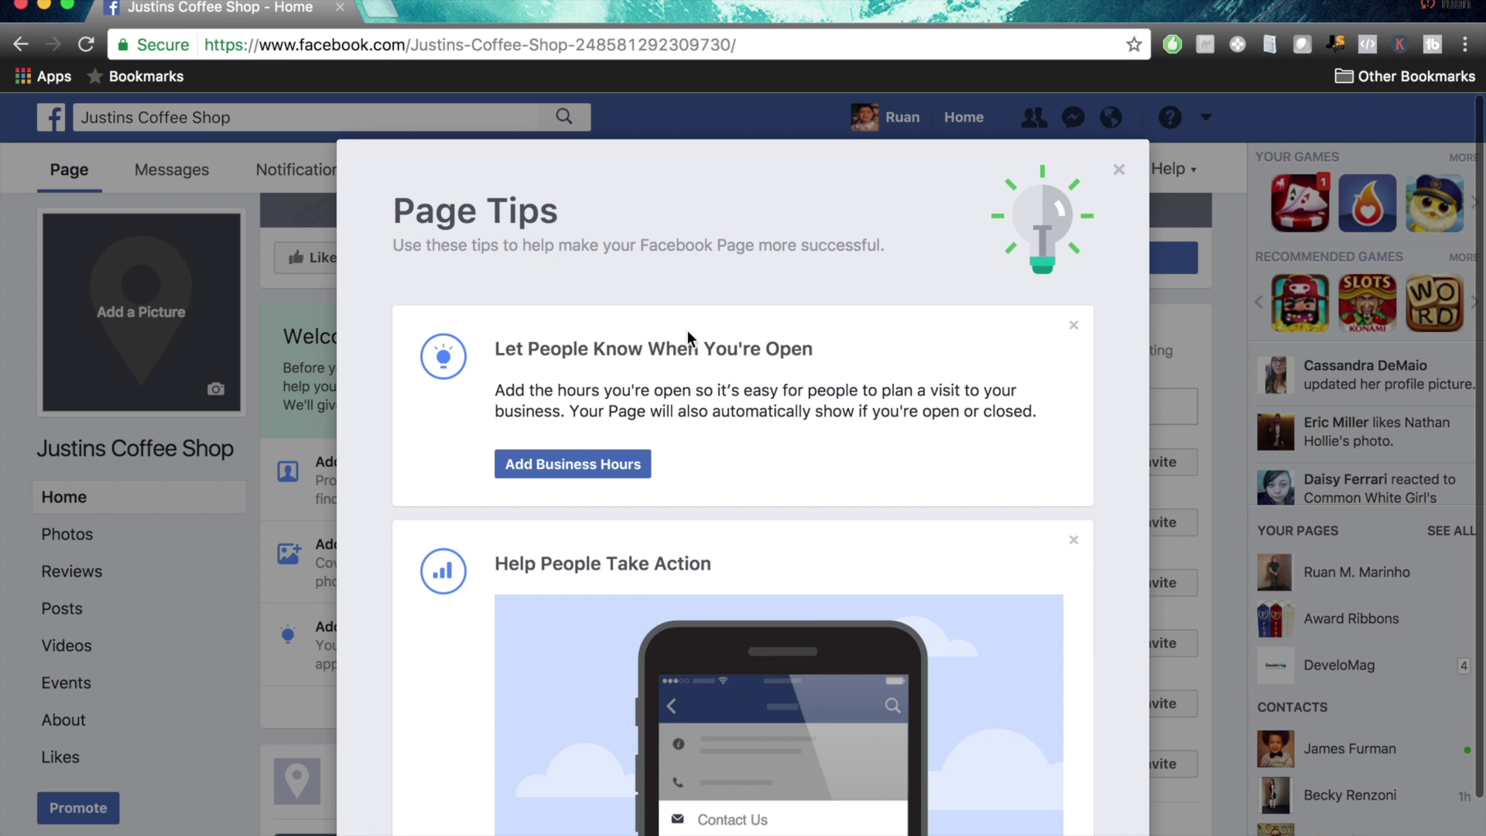
# Read through the Page tips, briefly selecting the website tip's text
pyautogui.scroll(-15, 776, 464)
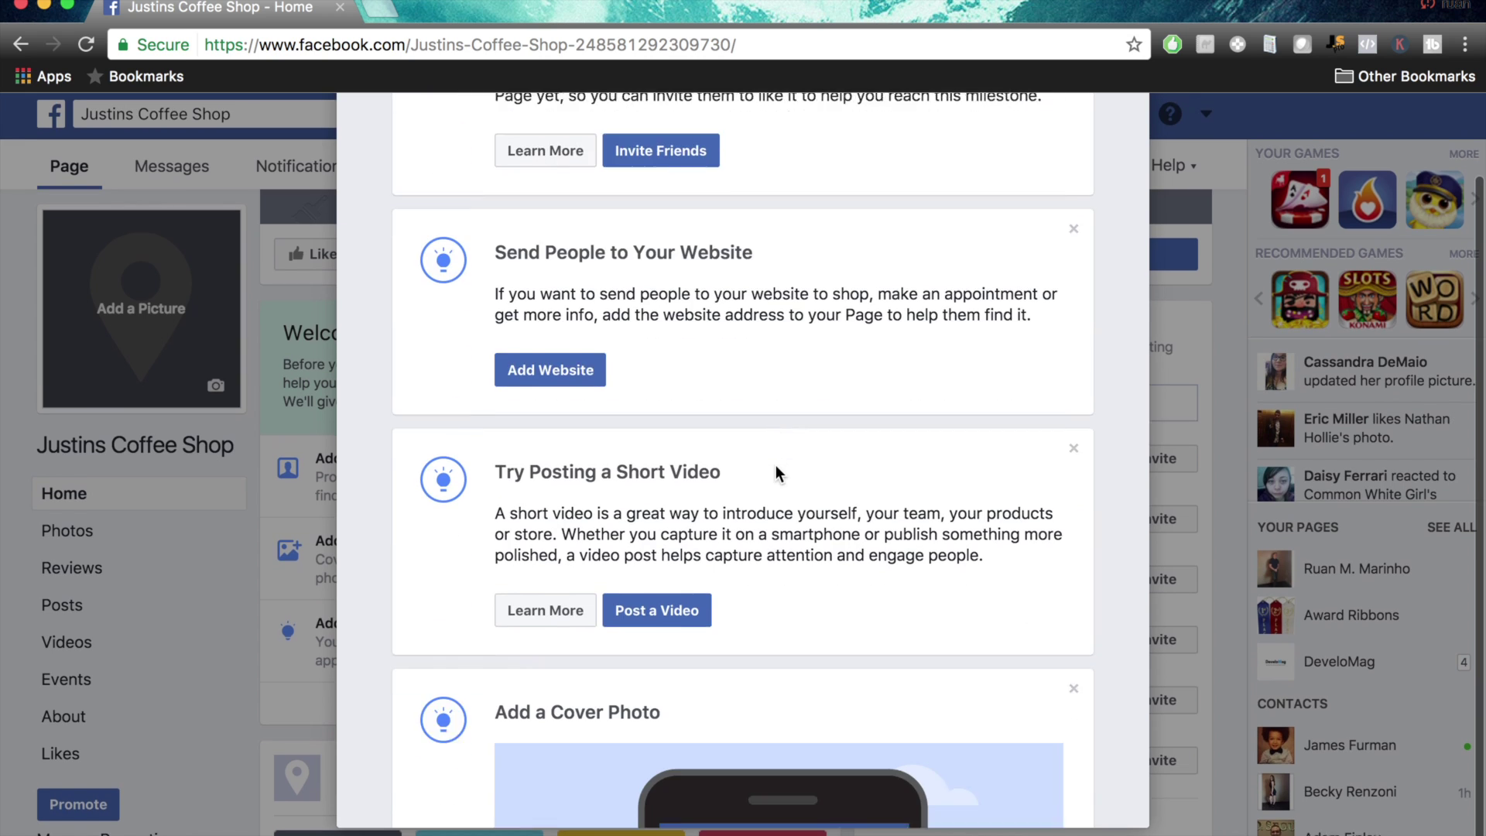
pyautogui.scroll(-5, 775, 464)
pyautogui.scroll(20, 776, 464)
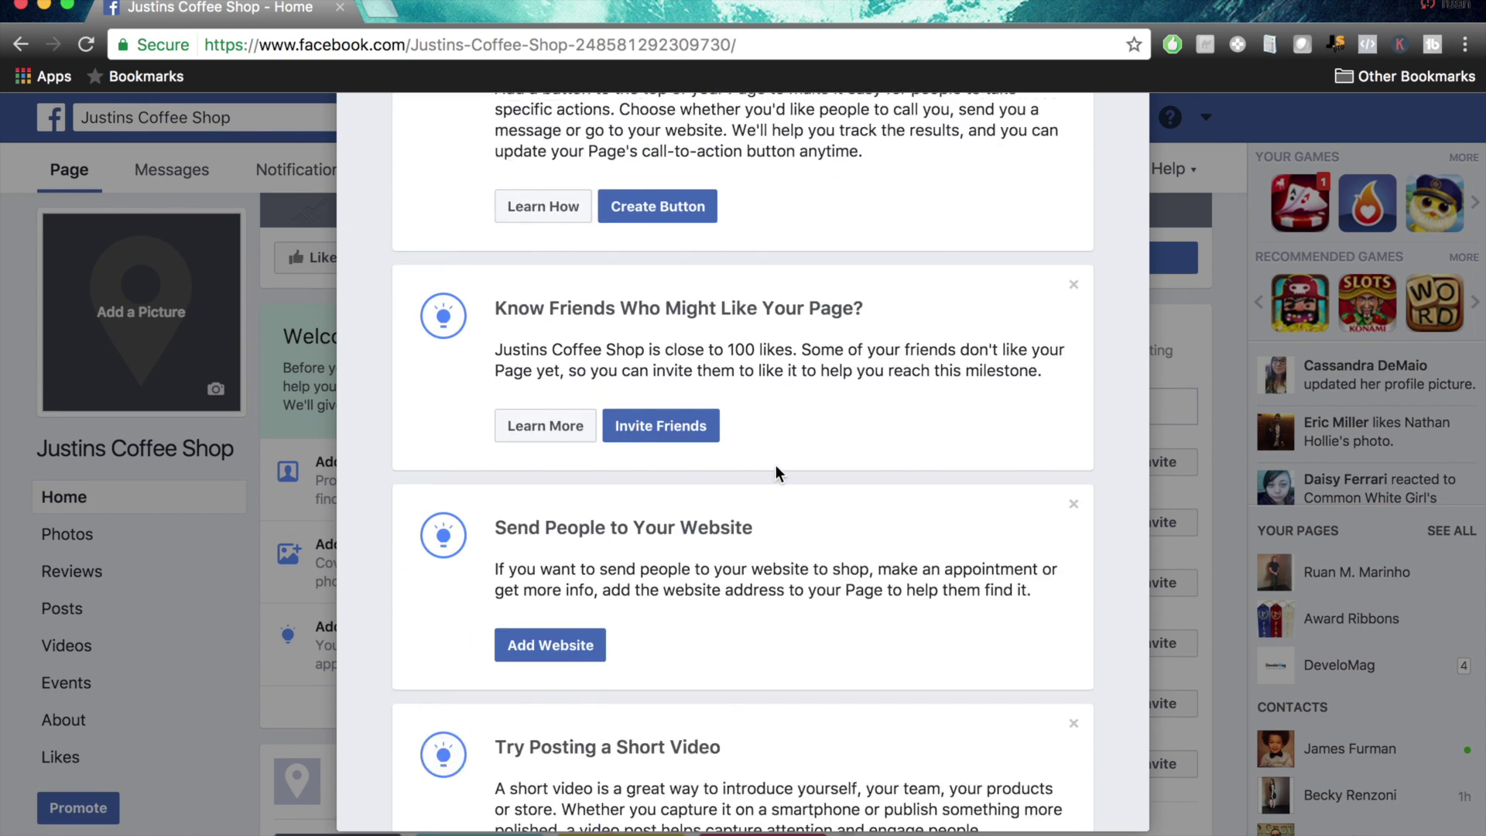
pyautogui.scroll(-15, 752, 551)
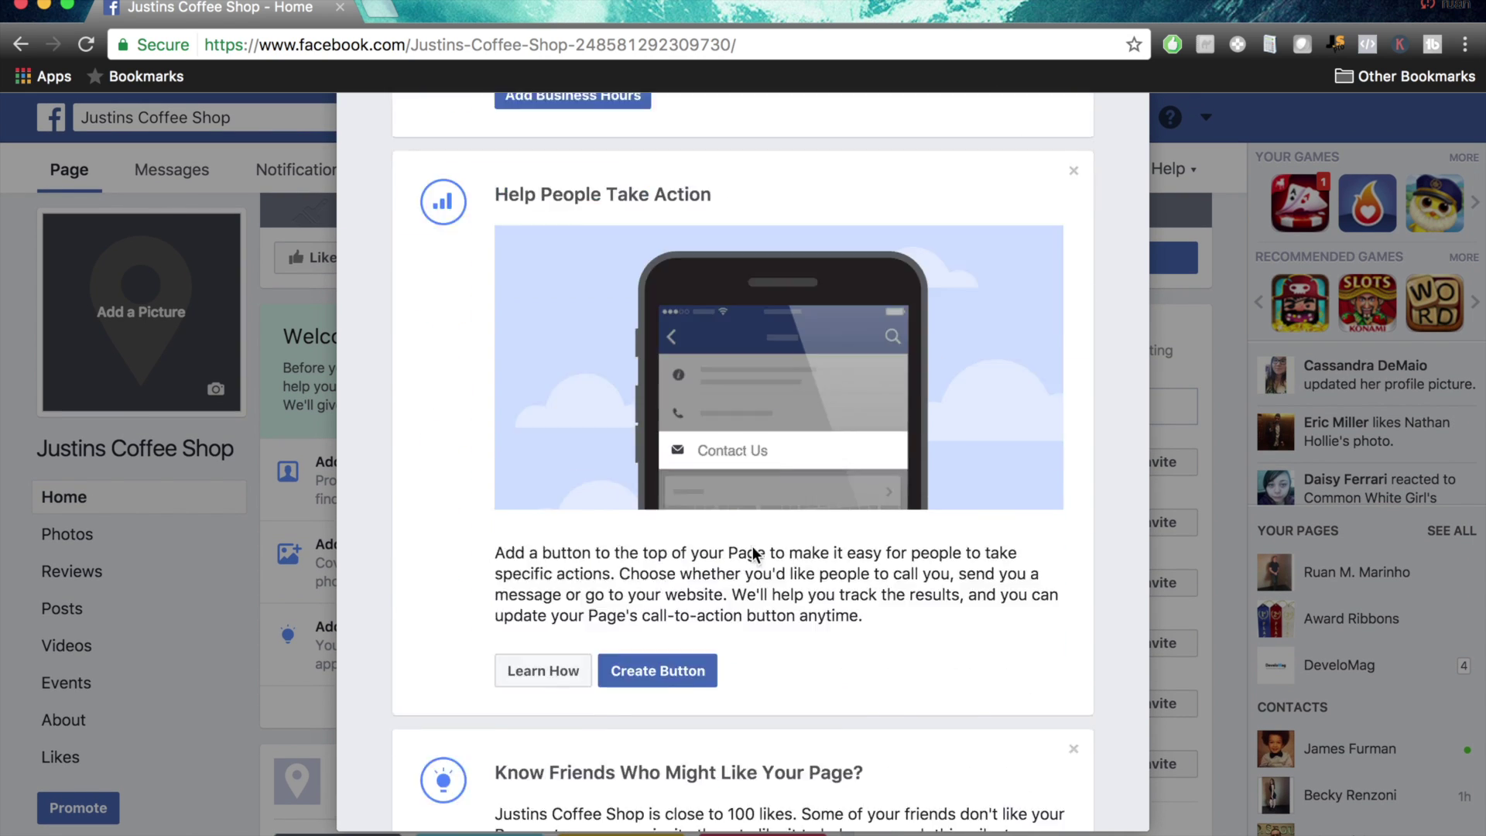
pyautogui.scroll(-5, 752, 546)
pyautogui.scroll(8, 752, 545)
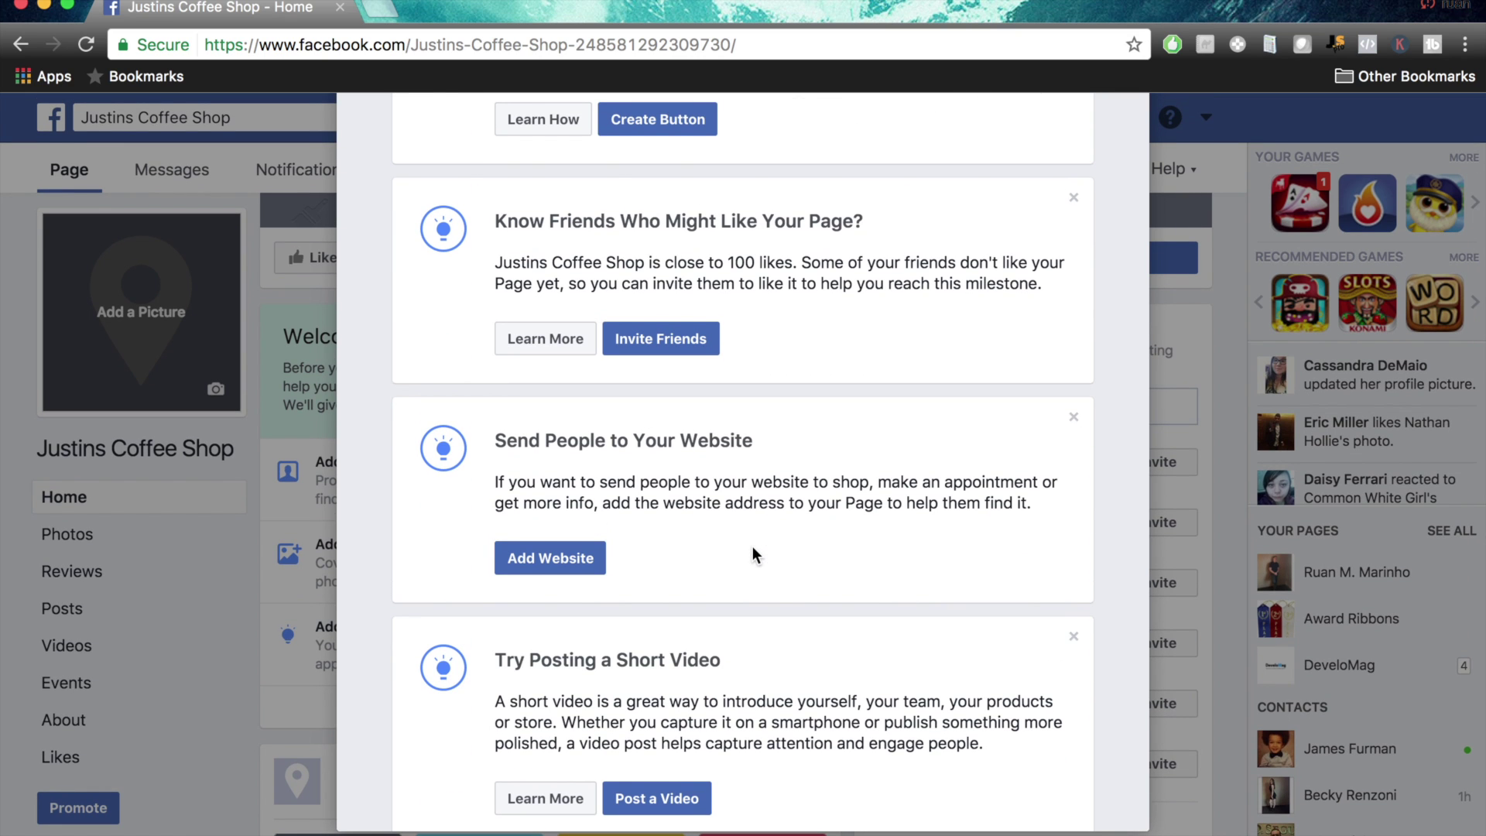
pyautogui.tripleClick(801, 482)
pyautogui.click(839, 481)
pyautogui.scroll(10, 839, 481)
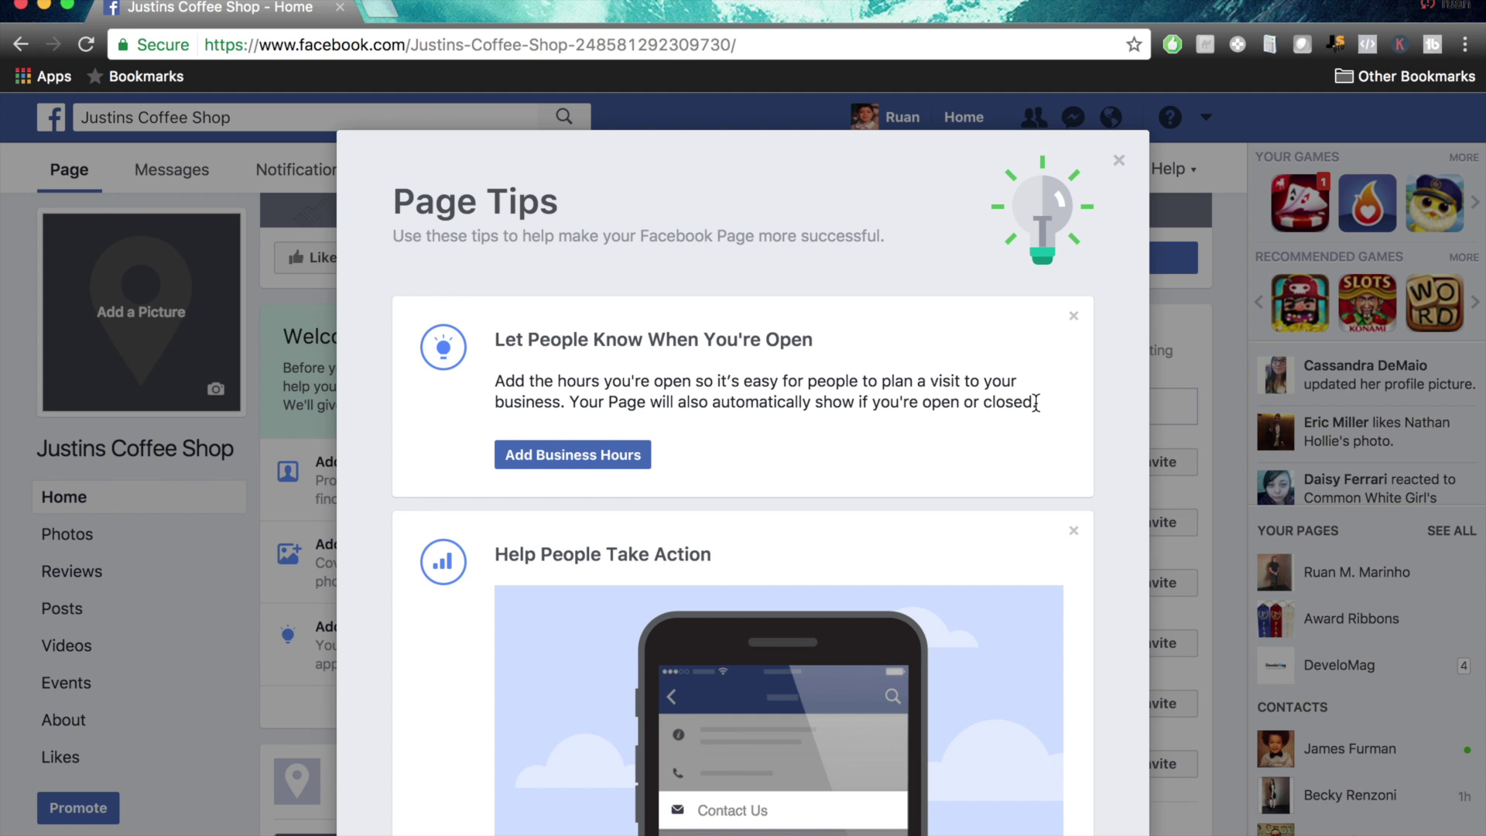
# Dismiss all six Page tips and acknowledge that no tips remain
pyautogui.click(1071, 317)
pyautogui.click(1072, 318)
pyautogui.click(1072, 317)
pyautogui.click(1072, 317)
pyautogui.click(1072, 317)
pyautogui.click(1072, 317)
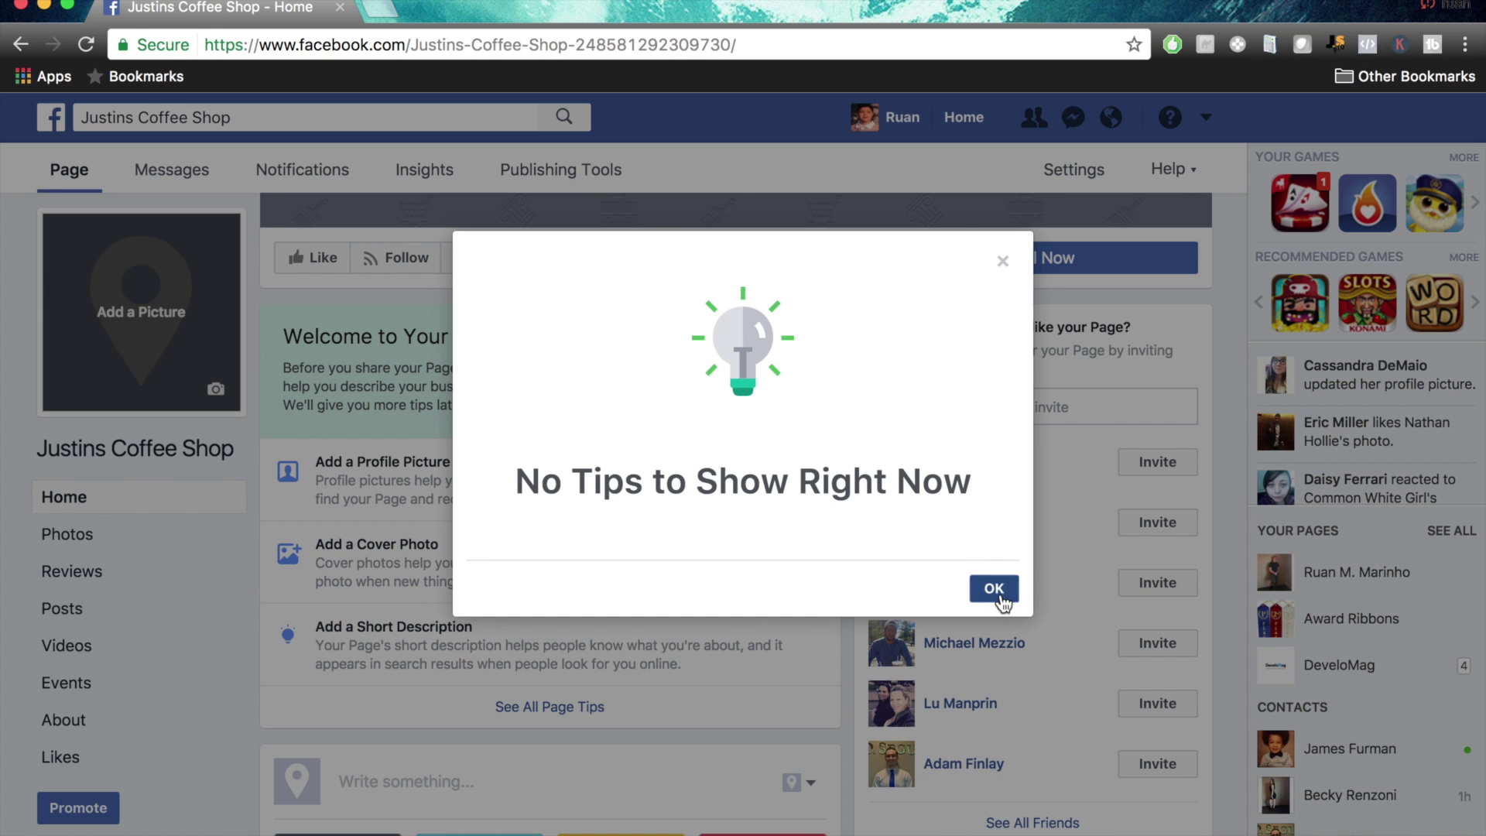
pyautogui.click(1000, 594)
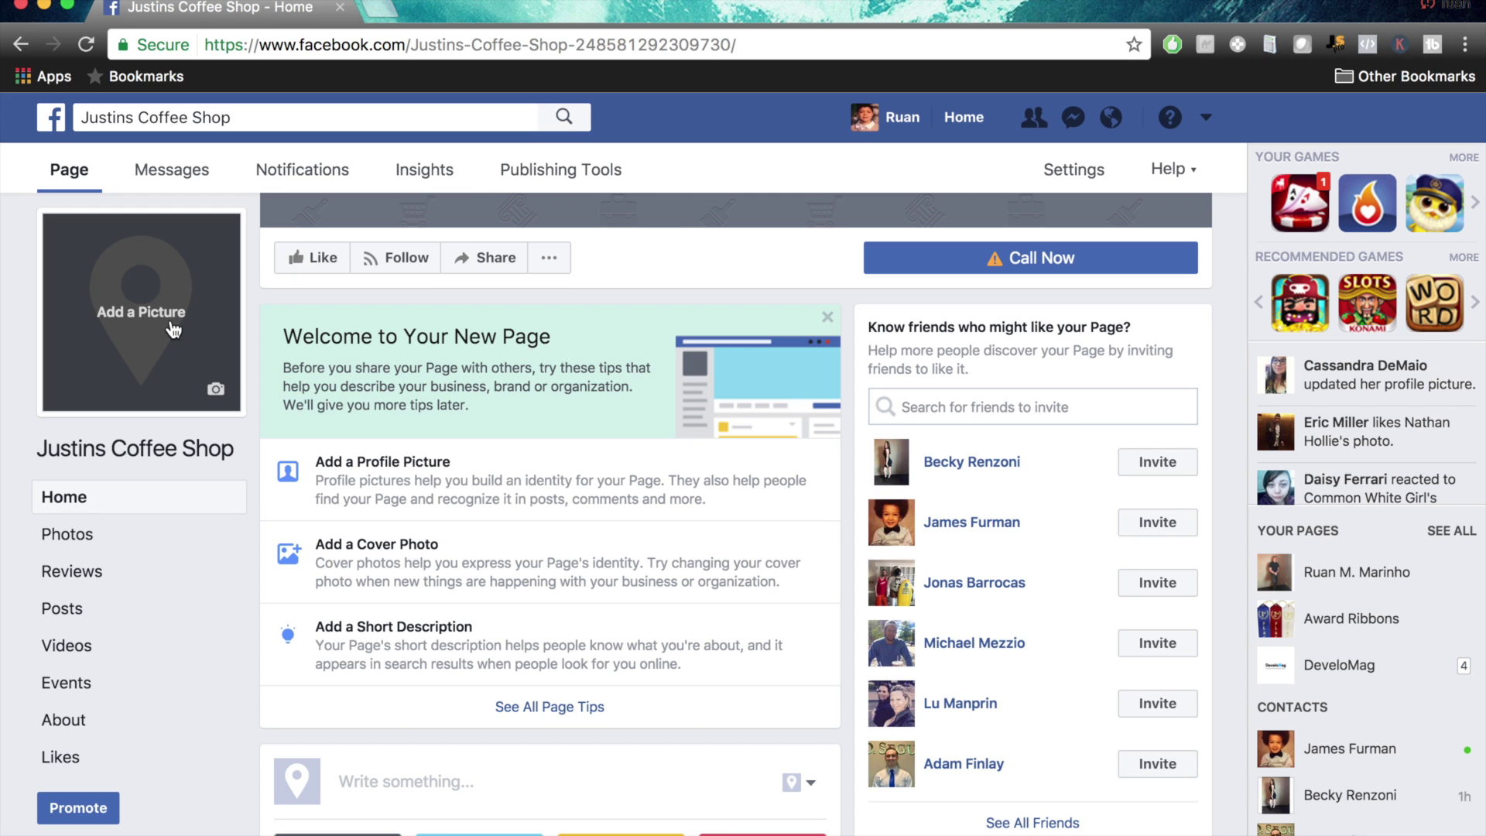
pyautogui.press('super+t')
# Load canva.com and enlarge the browser window to fill the screen
pyautogui.write('canva.com')
pyautogui.press('Return')
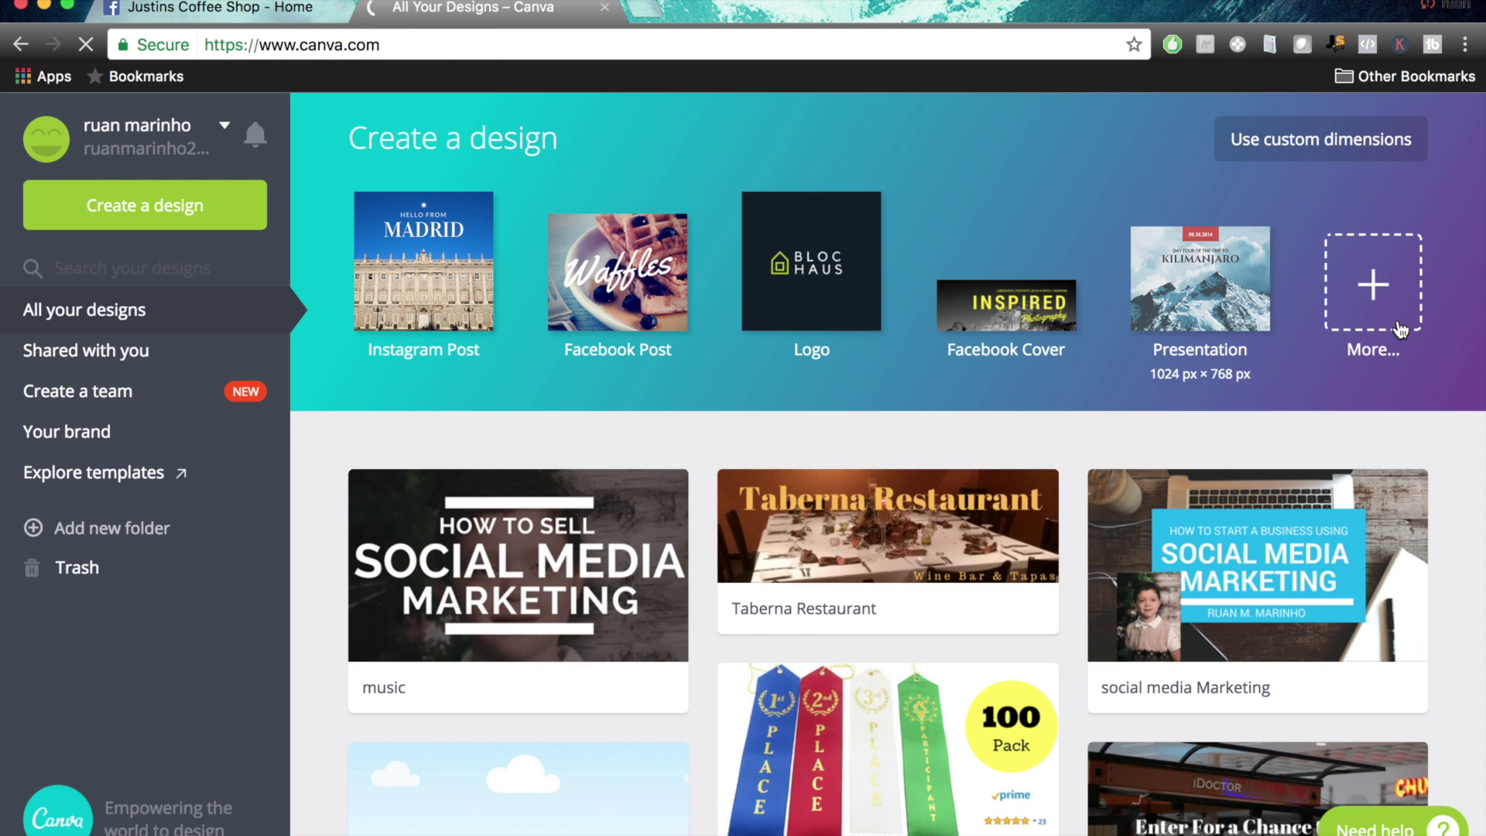
pyautogui.click(1400, 325)
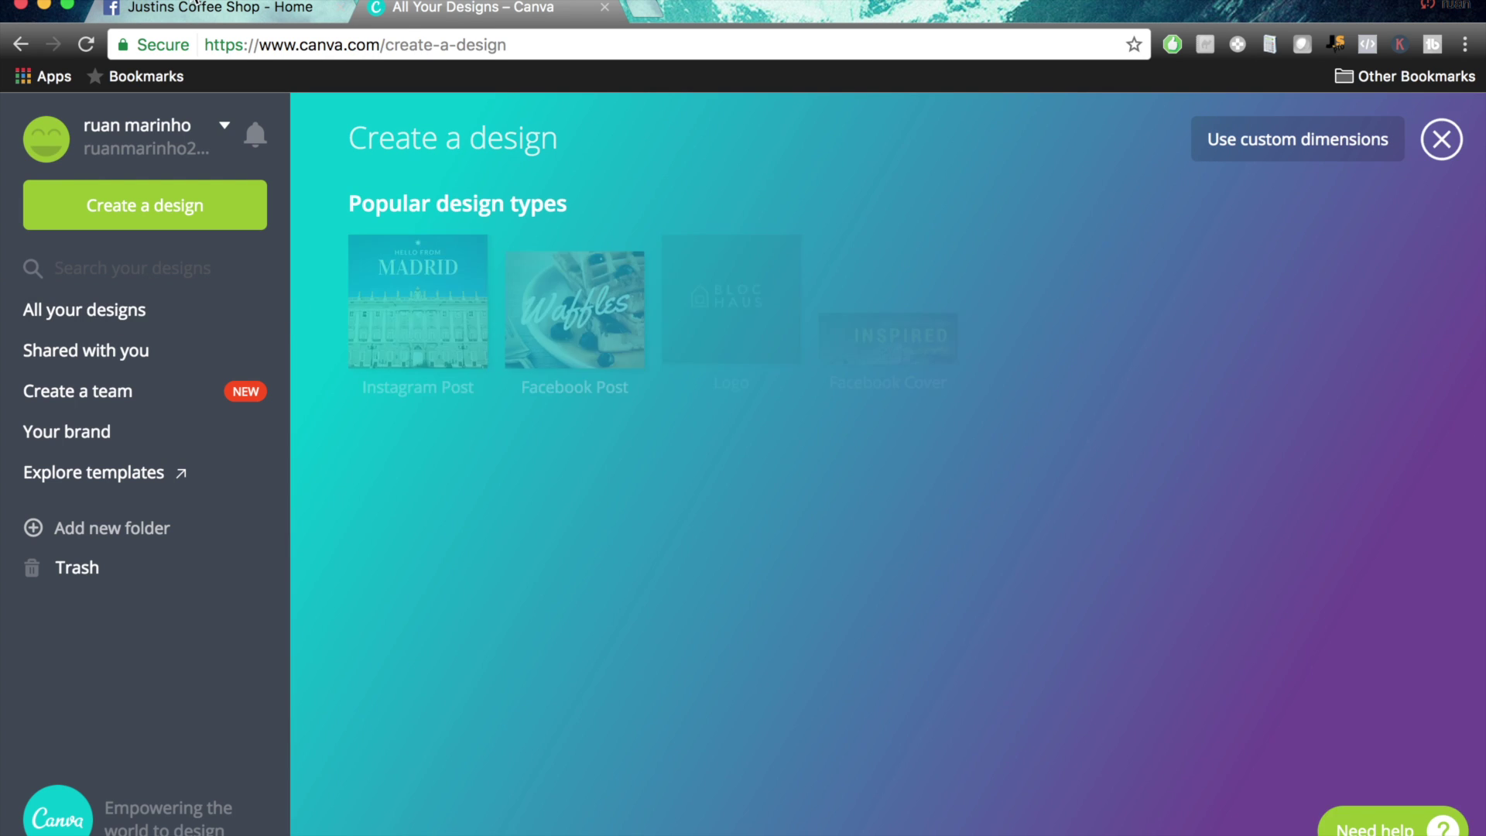
pyautogui.doubleClick(188, 4)
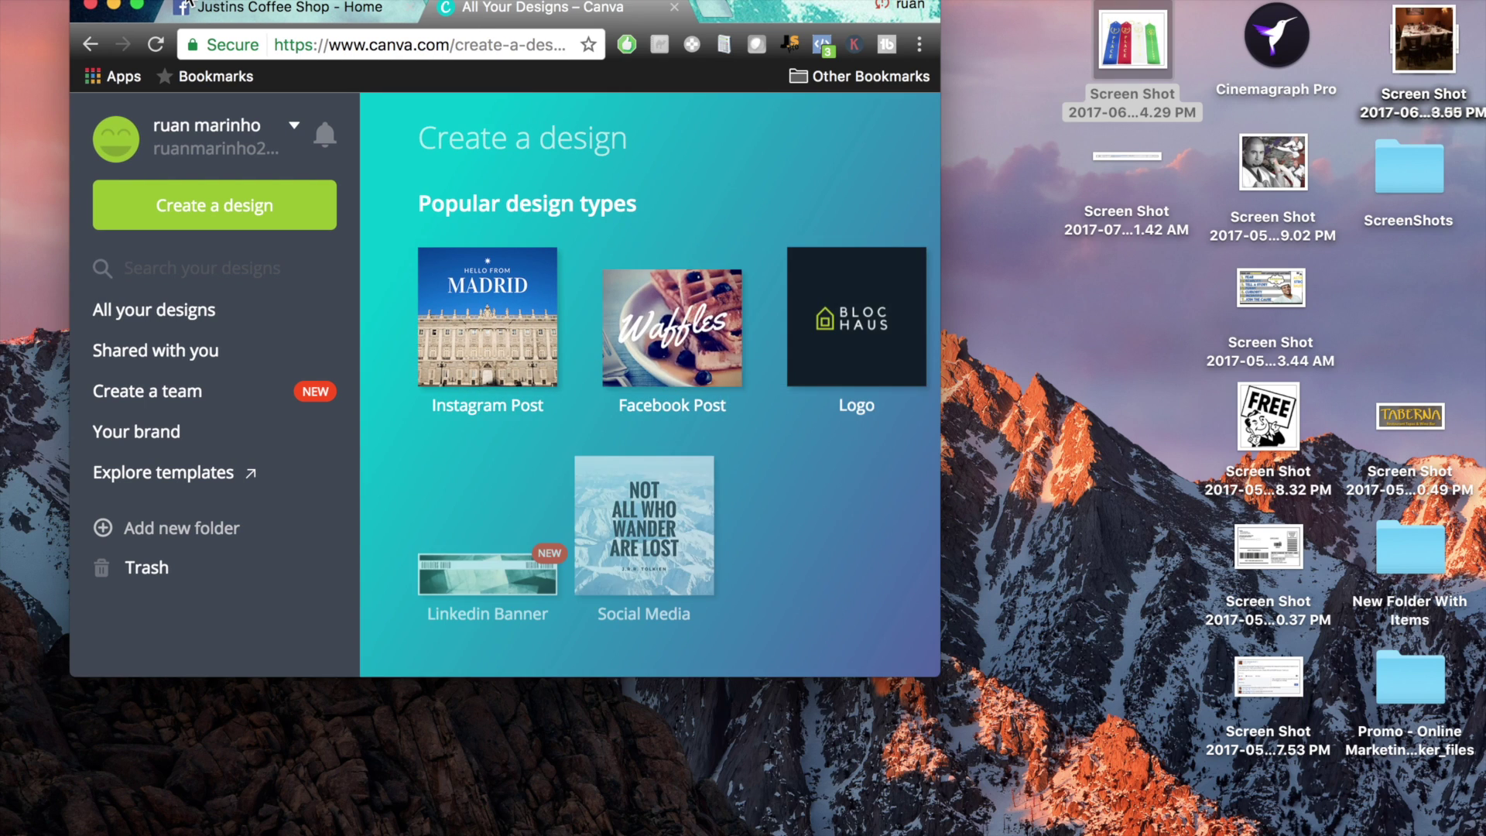
pyautogui.doubleClick(808, 22)
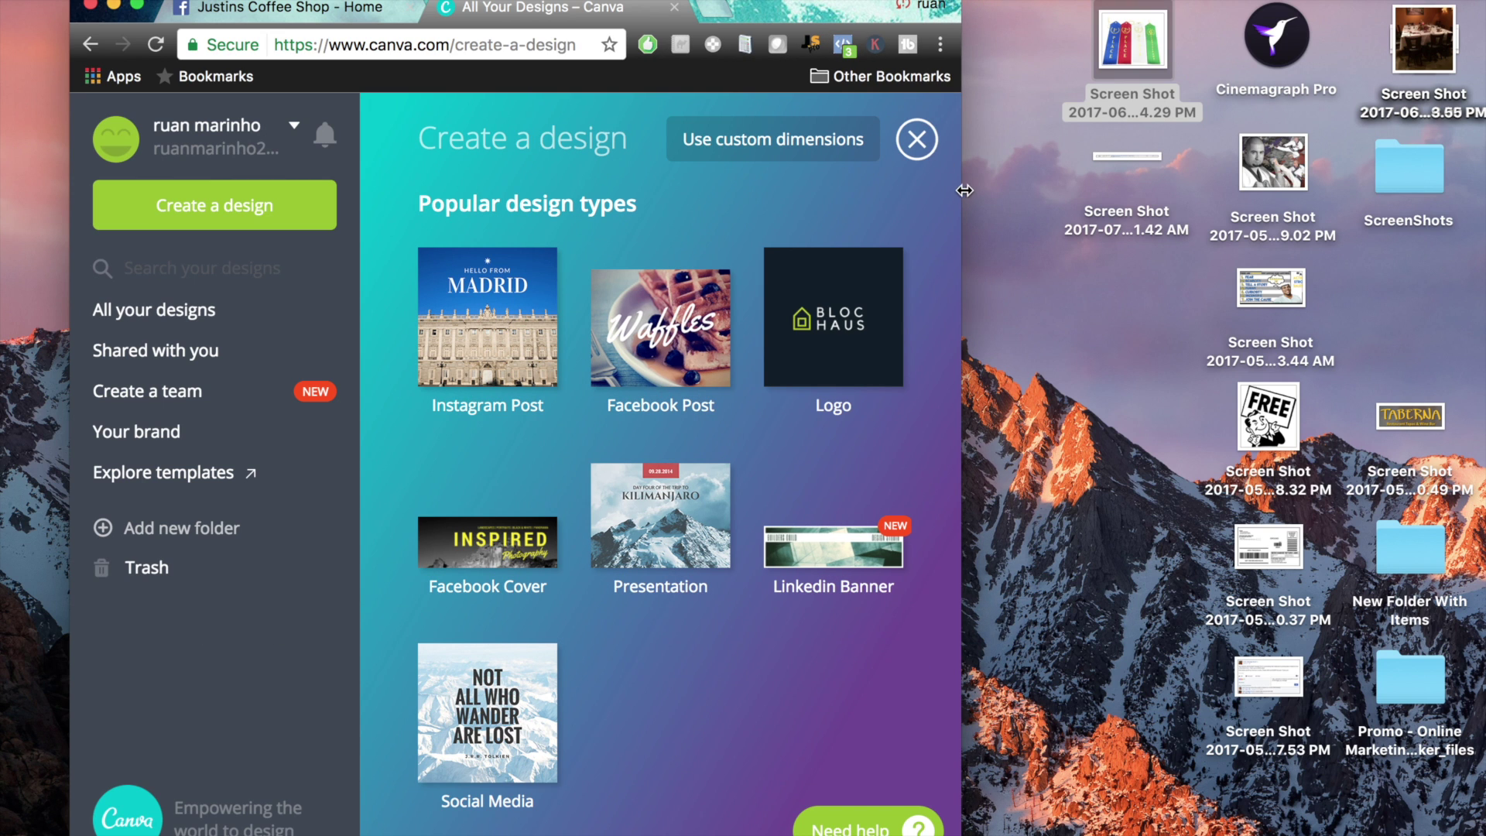
pyautogui.moveTo(959, 186); pyautogui.dragTo(1343, 186)
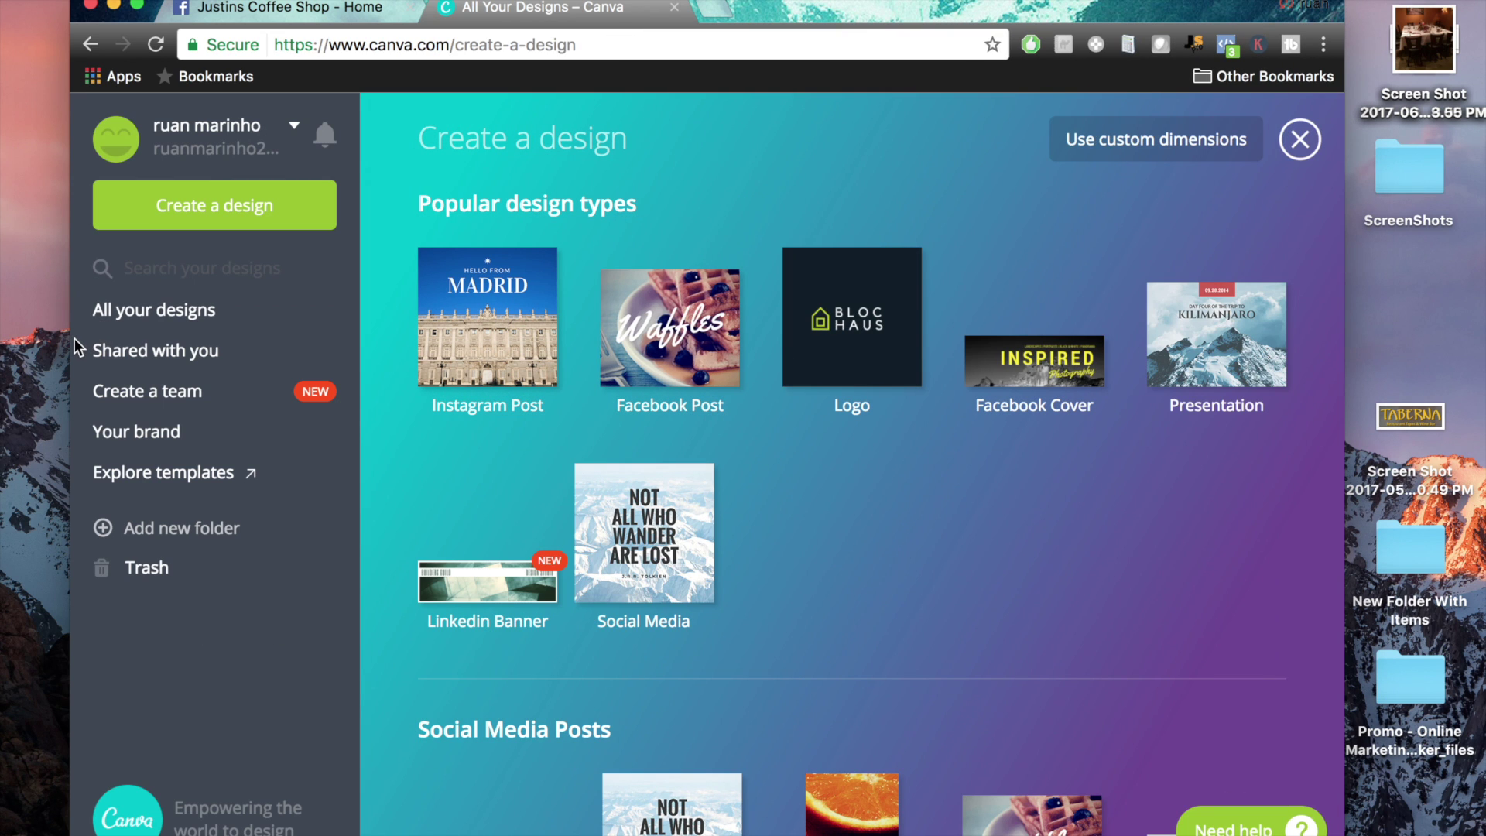
pyautogui.moveTo(70, 341); pyautogui.dragTo(21, 342)
pyautogui.click(211, 13)
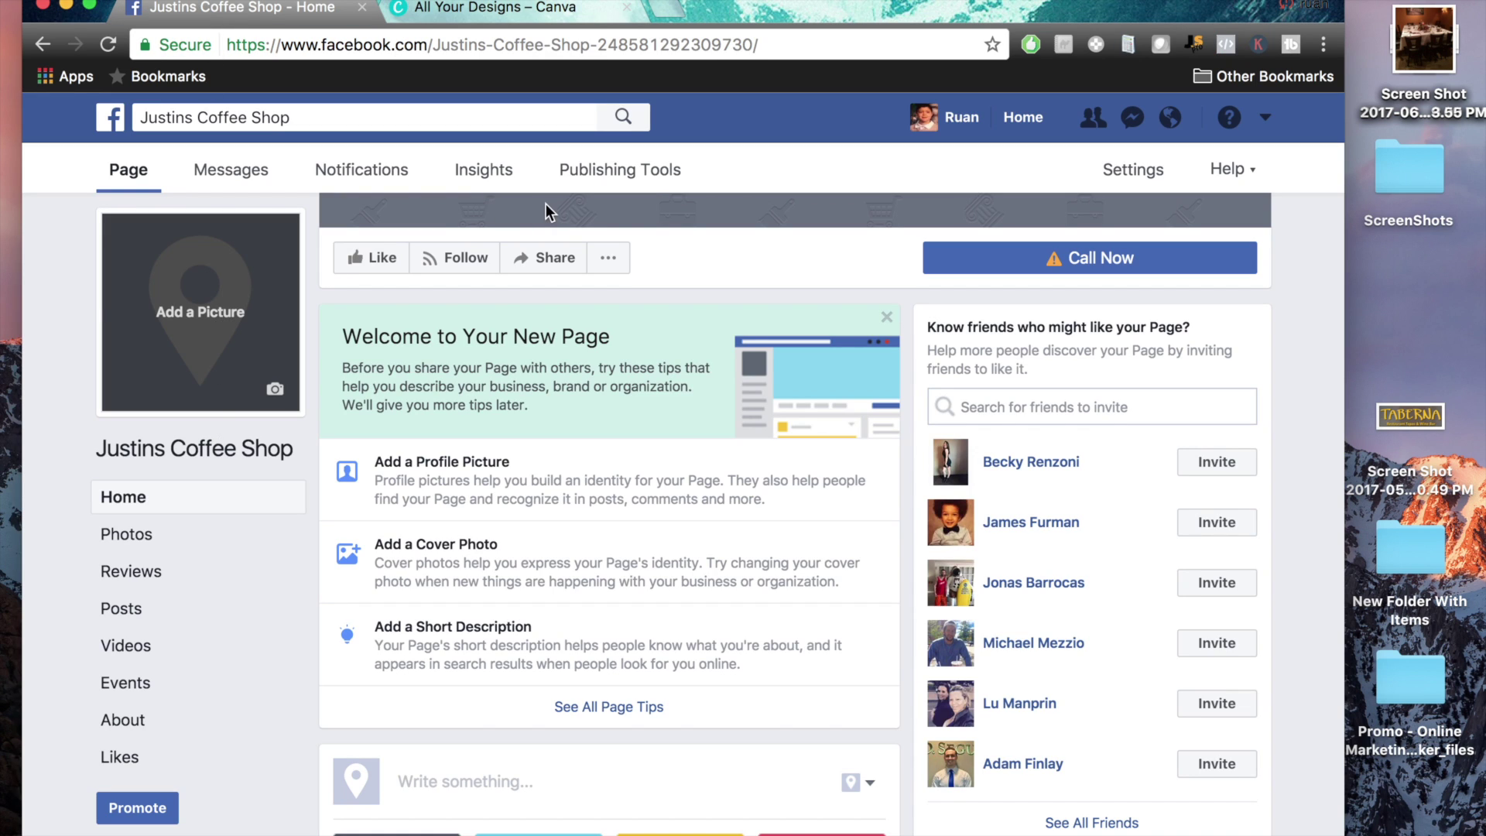
pyautogui.click(517, 14)
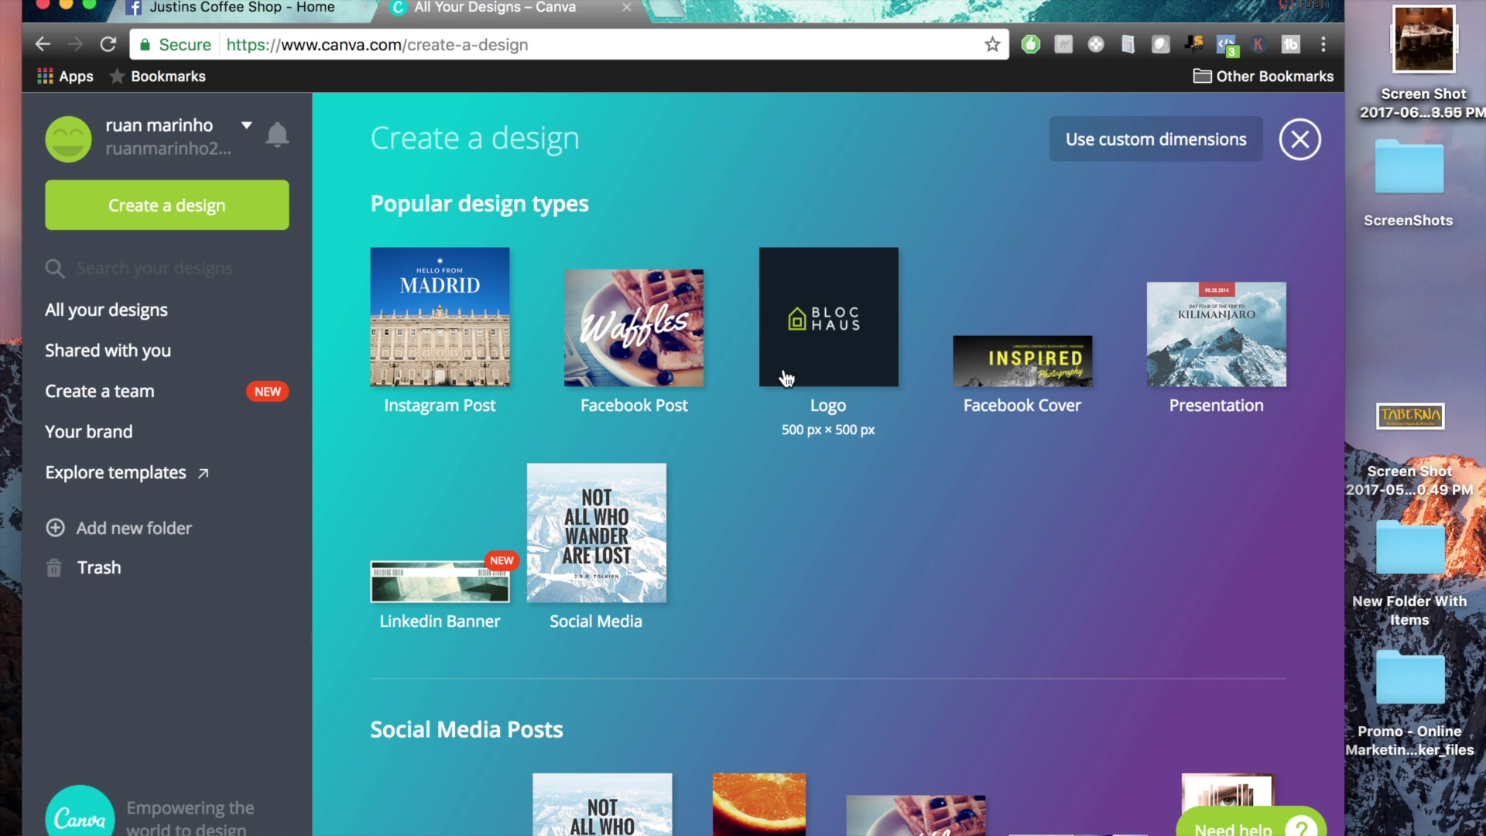
# Start an 828 × 315 px Facebook Cover design from Social Media & Email Headers
pyautogui.scroll(-1, 1084, 475)
pyautogui.scroll(-20, 1084, 475)
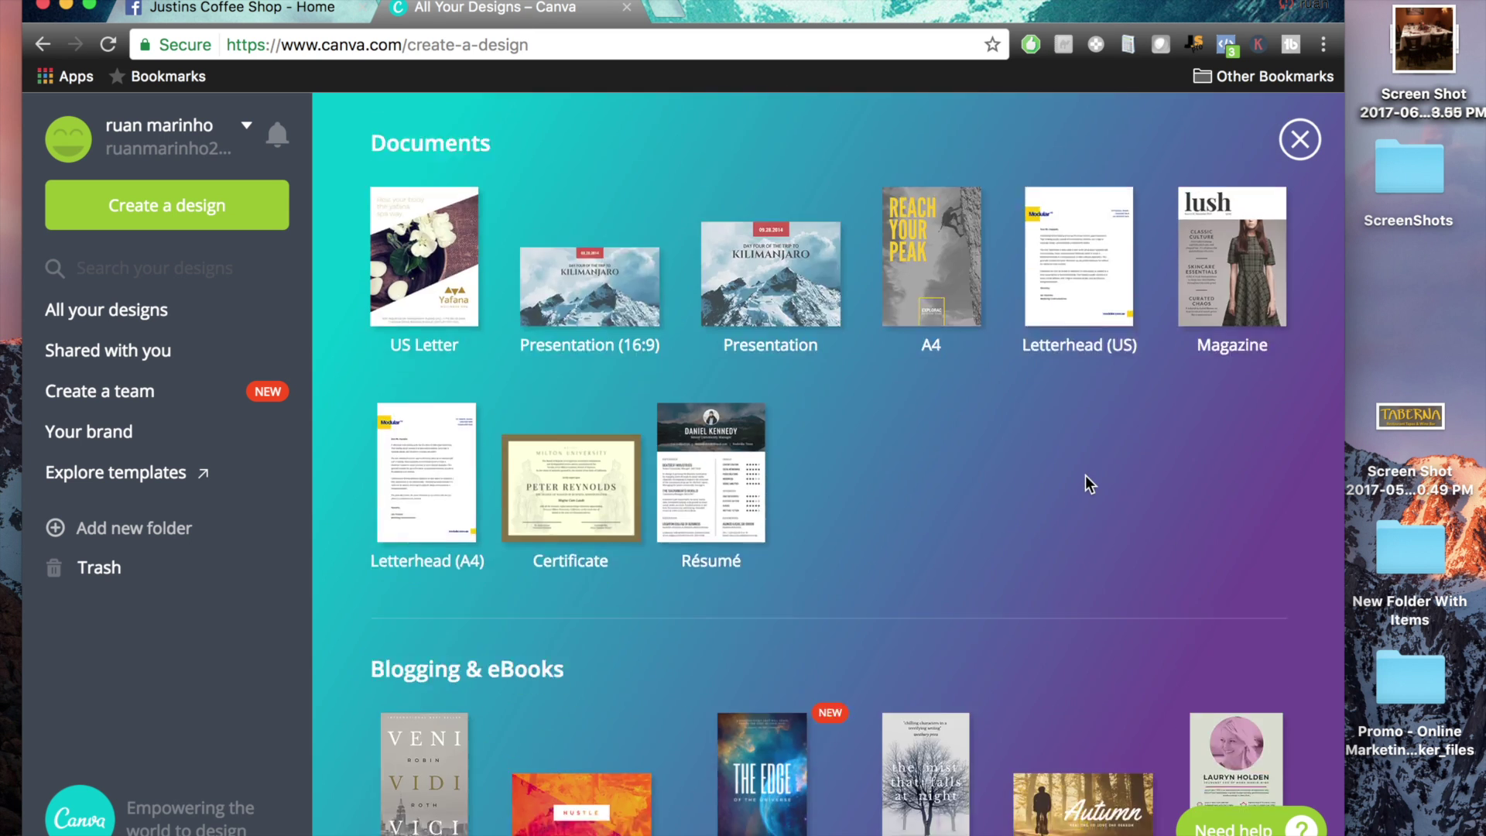
pyautogui.scroll(-7, 1085, 476)
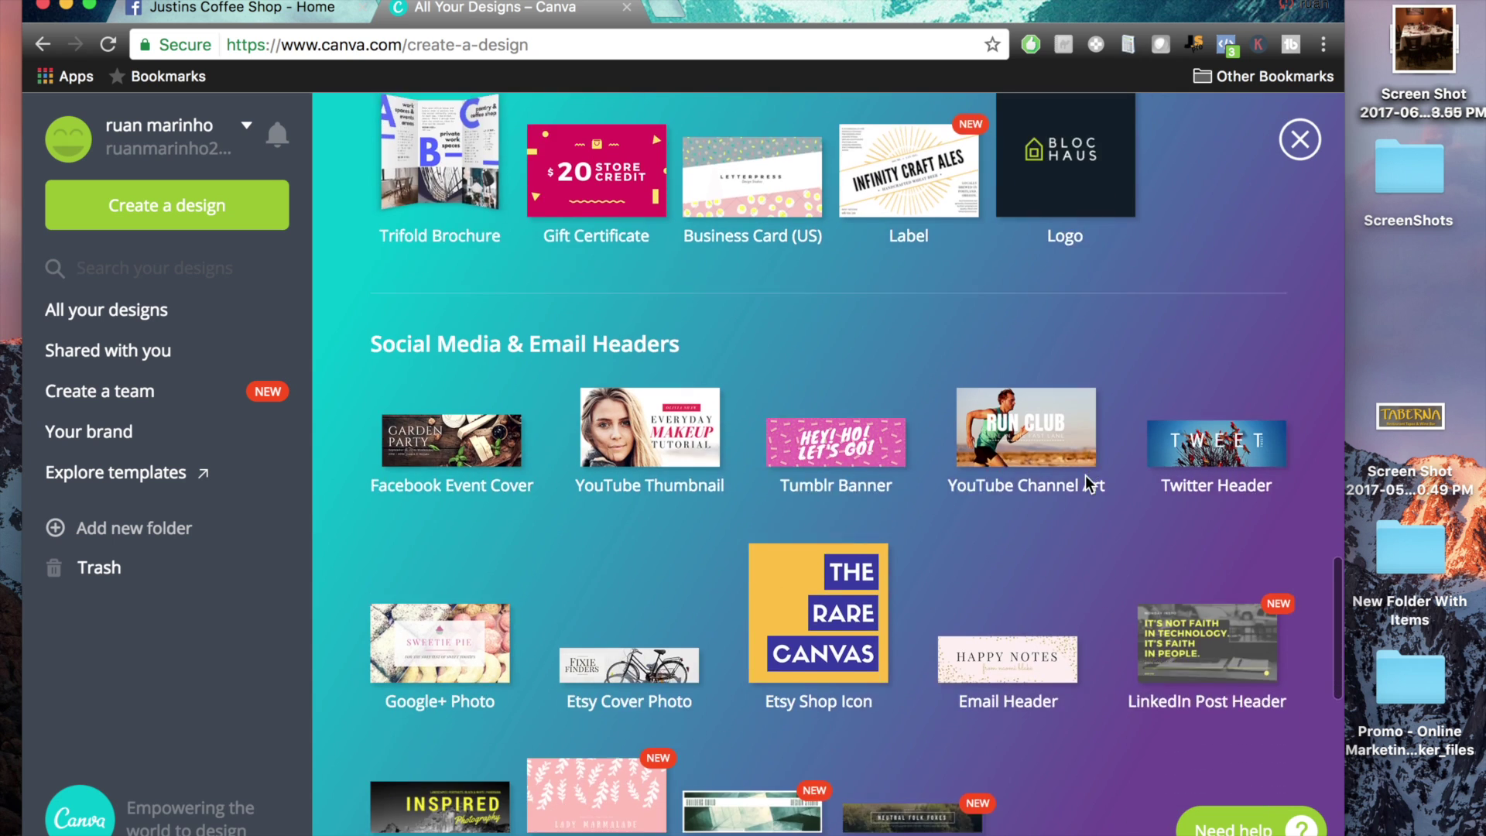
pyautogui.scroll(-3, 1037, 479)
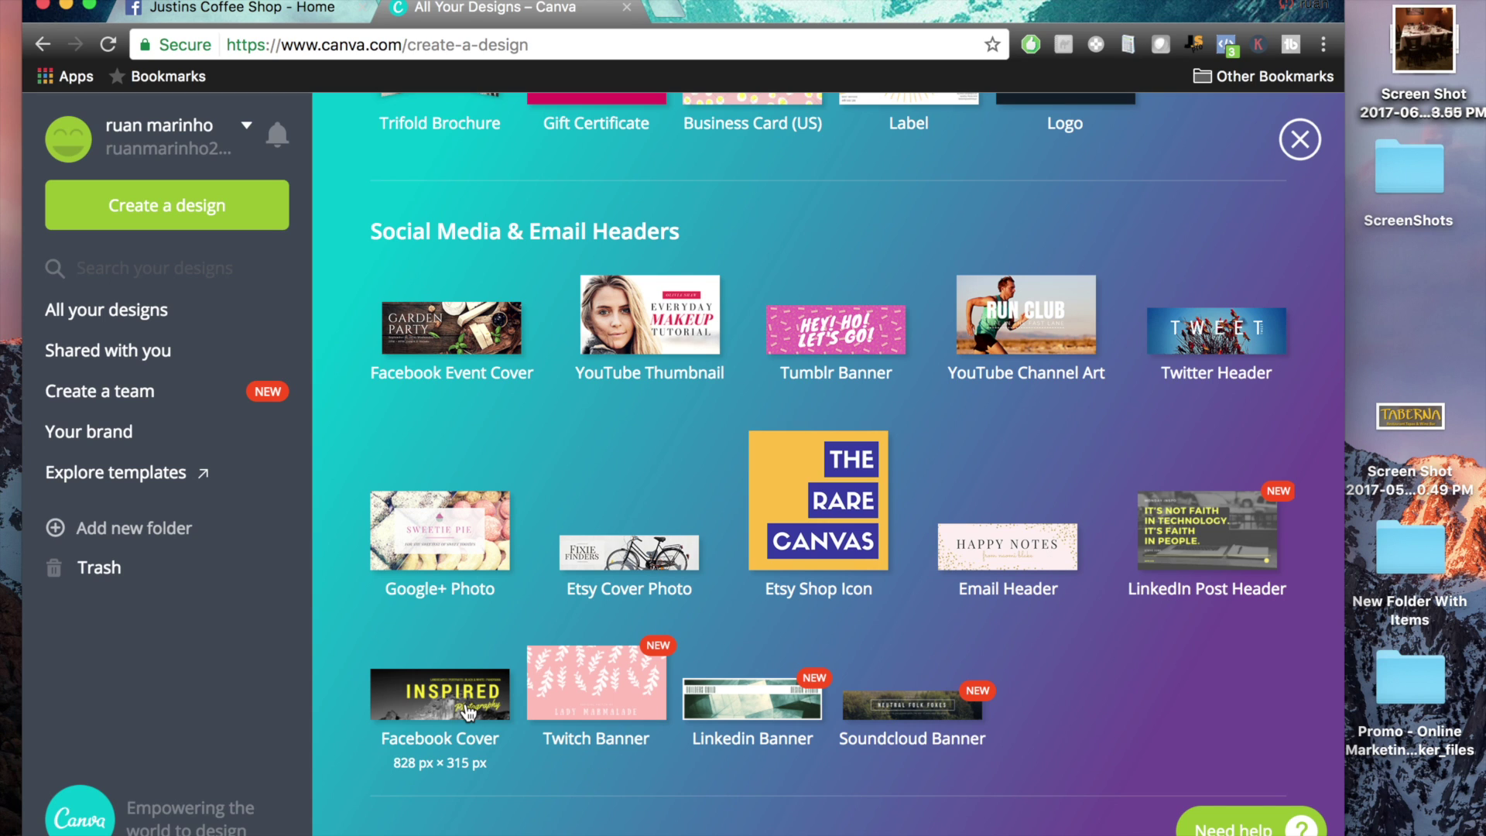
pyautogui.click(465, 710)
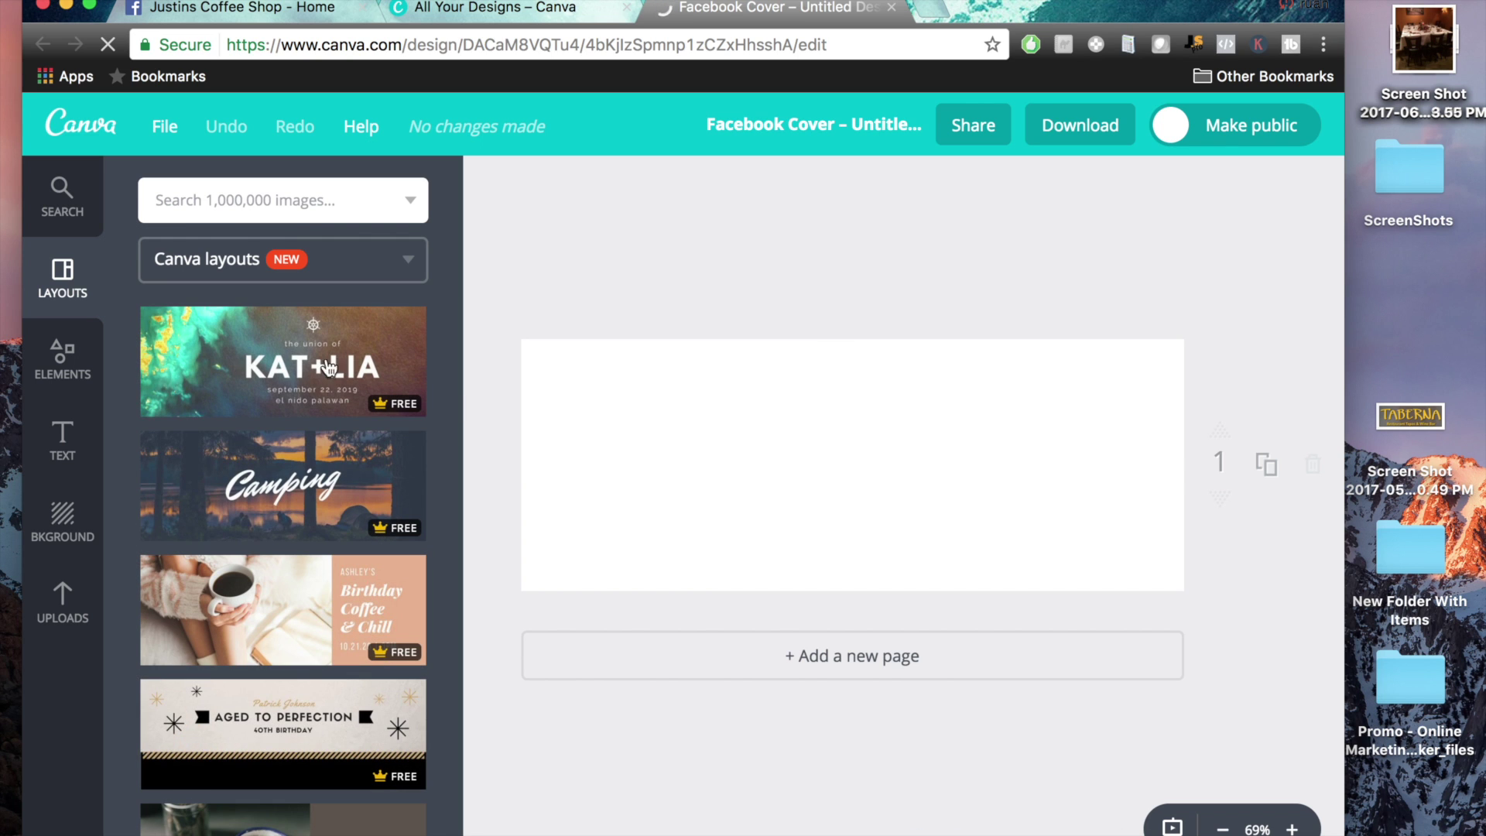
# Apply the KAT+LIA layout to the cover, then return to the Justins Coffee Shop Page
pyautogui.click(282, 364)
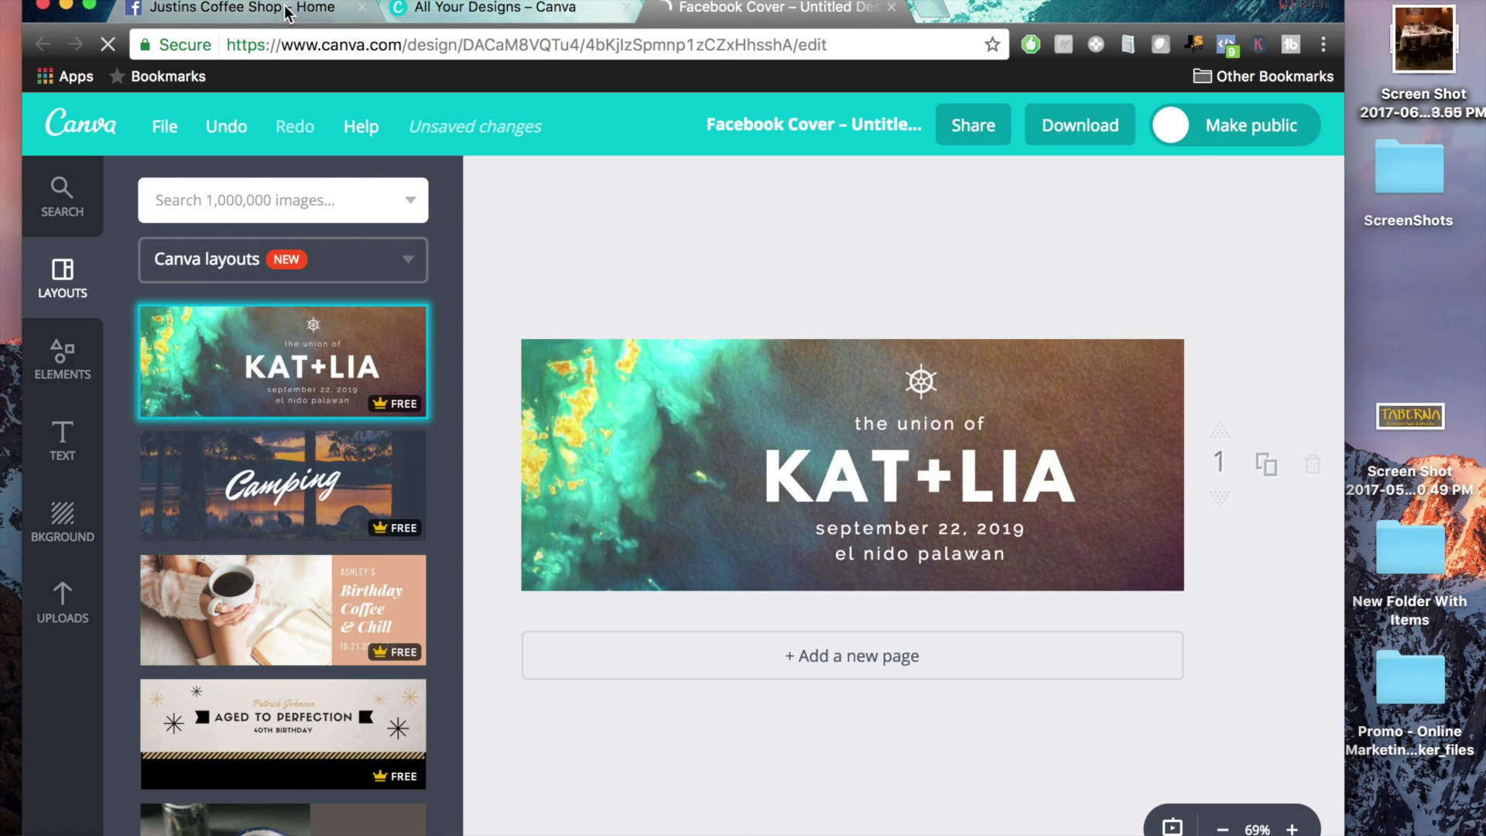
pyautogui.click(232, 7)
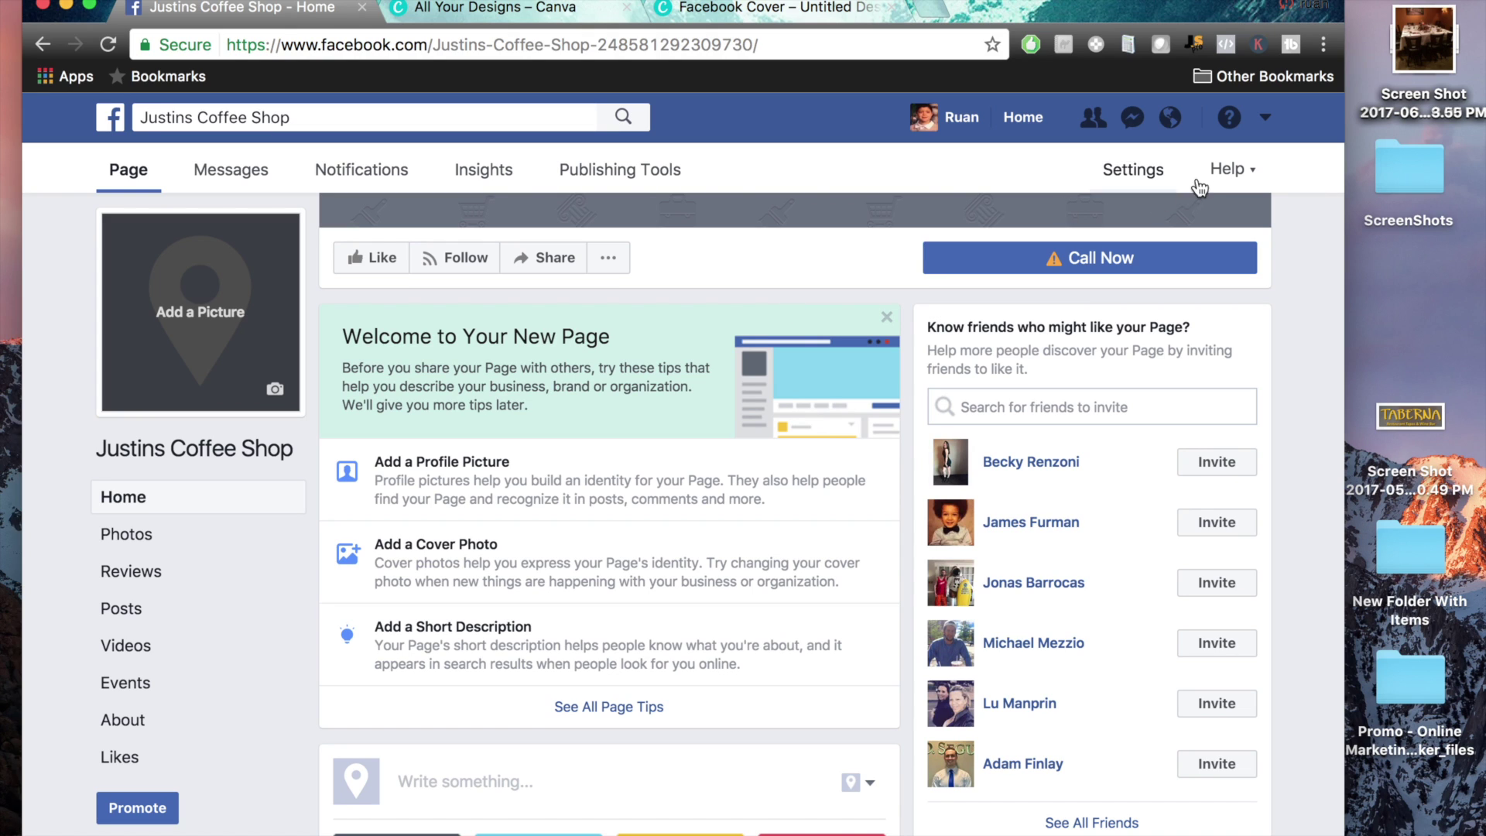
# Choose Create Ads from the Facebook account menu to reach Ads Manager's objective choices
pyautogui.click(1267, 120)
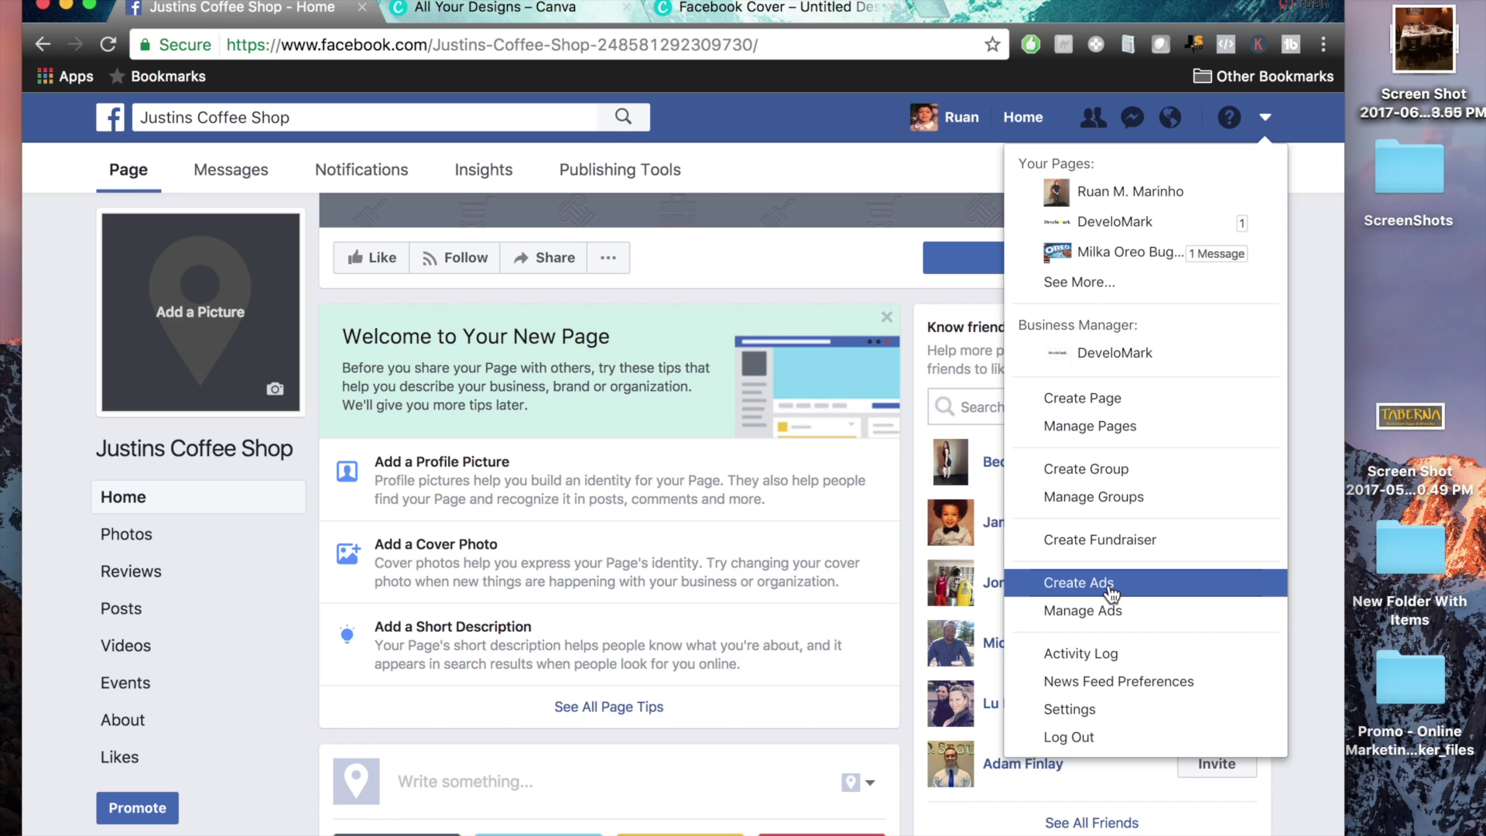
pyautogui.click(1111, 593)
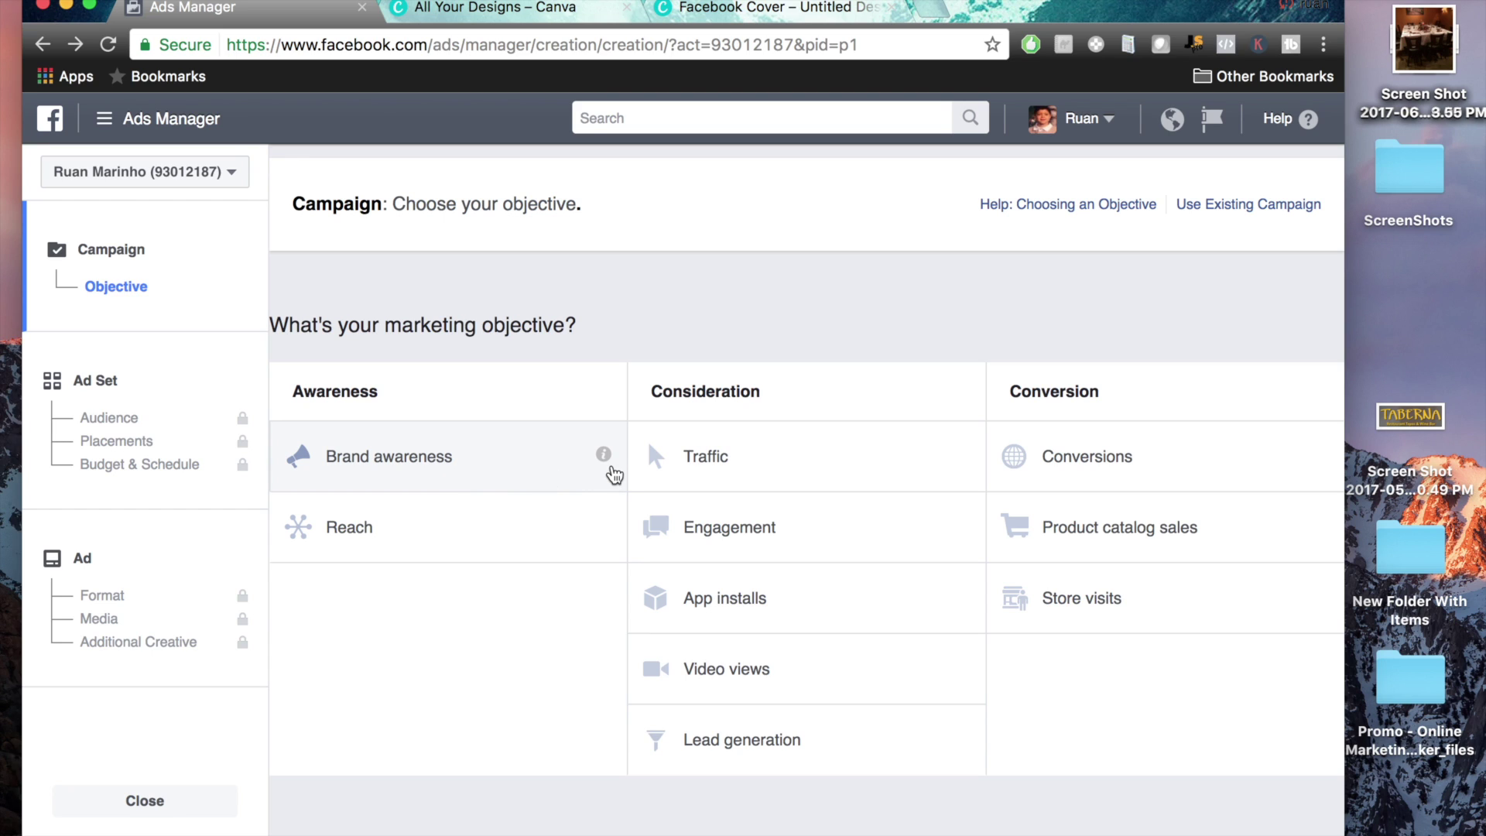
pyautogui.moveTo(606, 460)
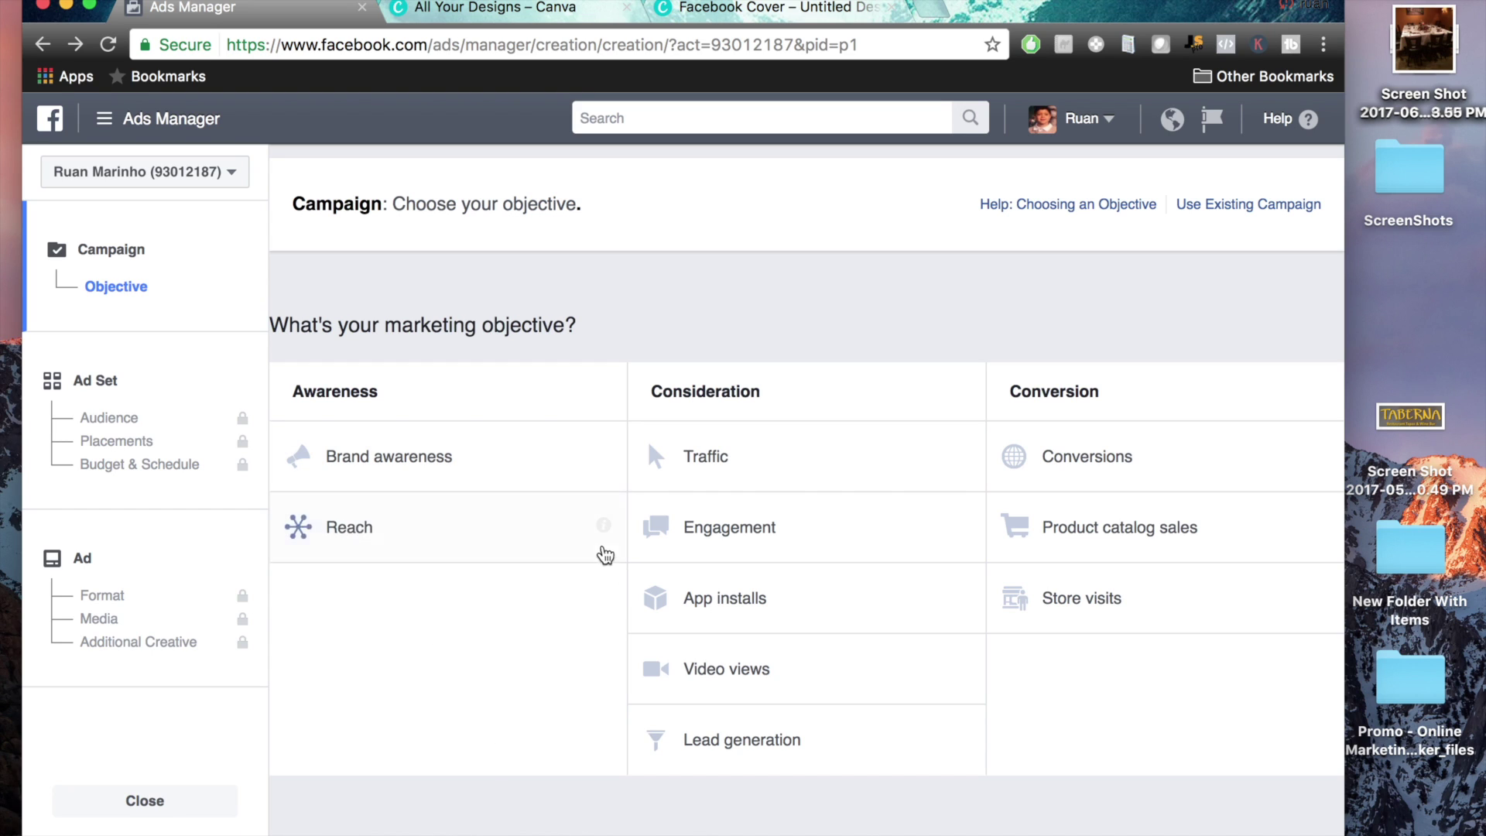
pyautogui.moveTo(606, 539)
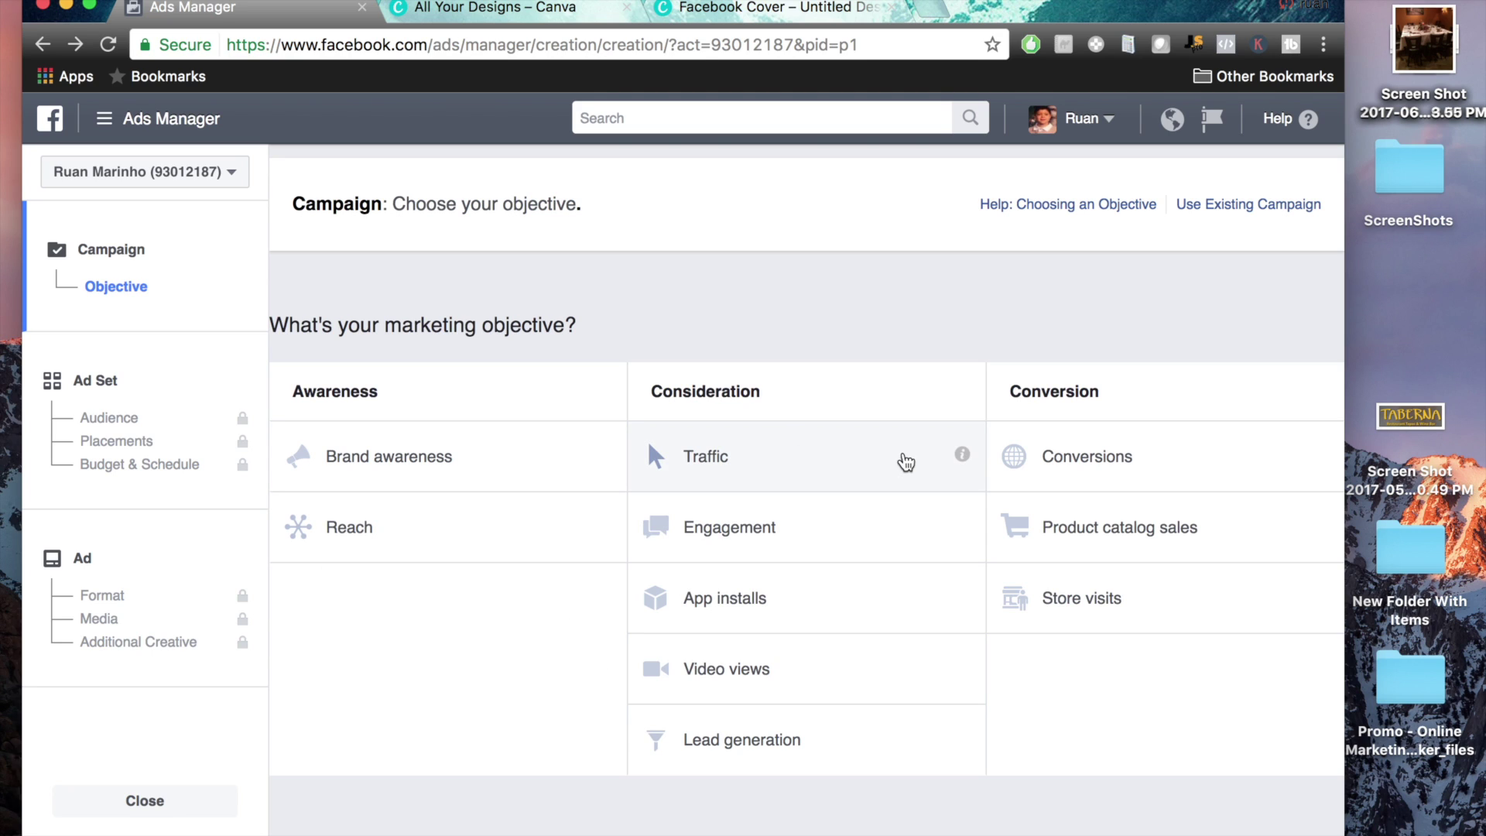
pyautogui.moveTo(962, 459)
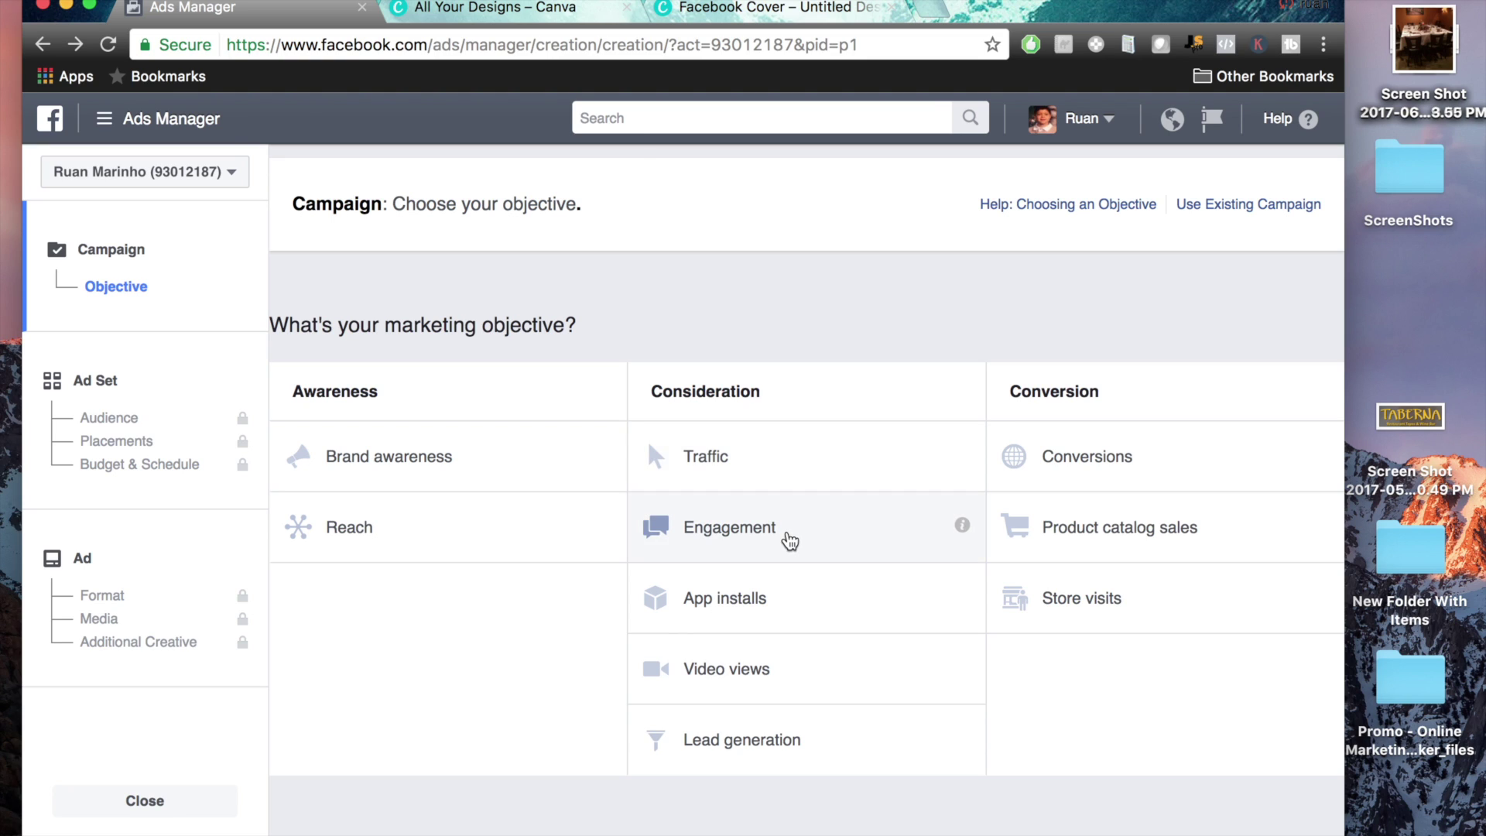
pyautogui.moveTo(962, 537)
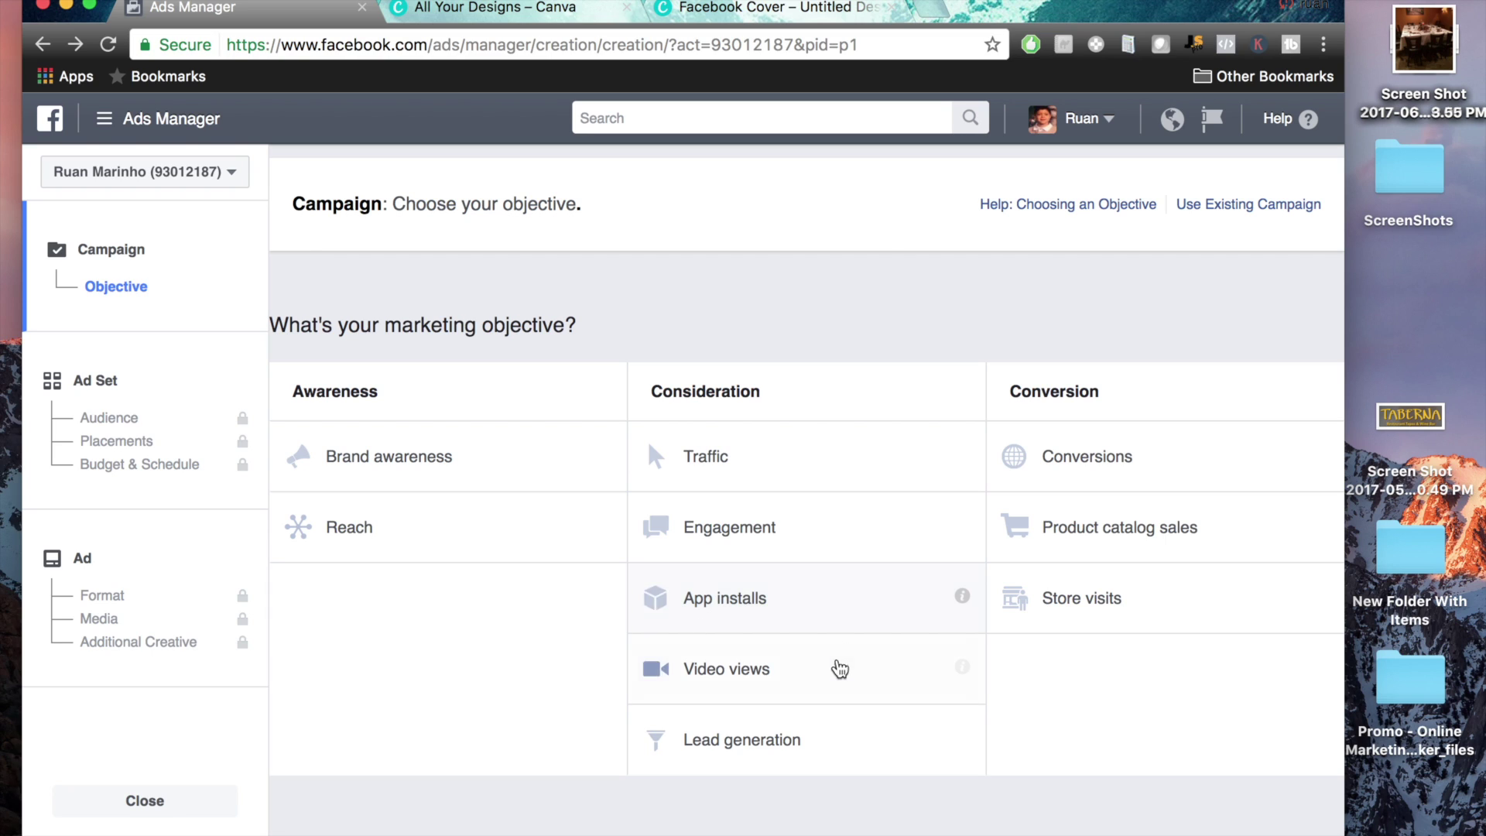
pyautogui.moveTo(962, 670)
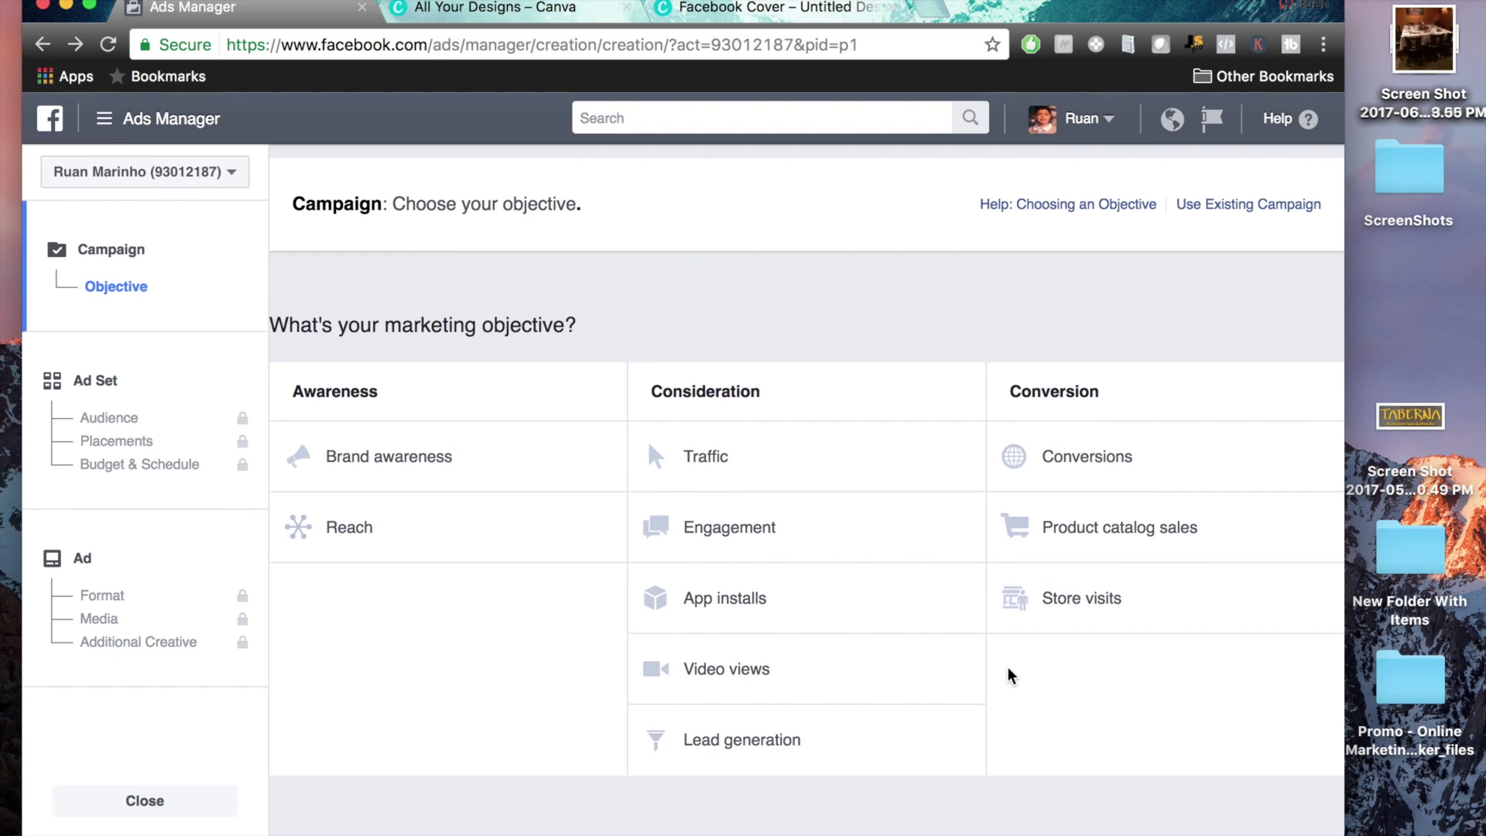
pyautogui.click(727, 667)
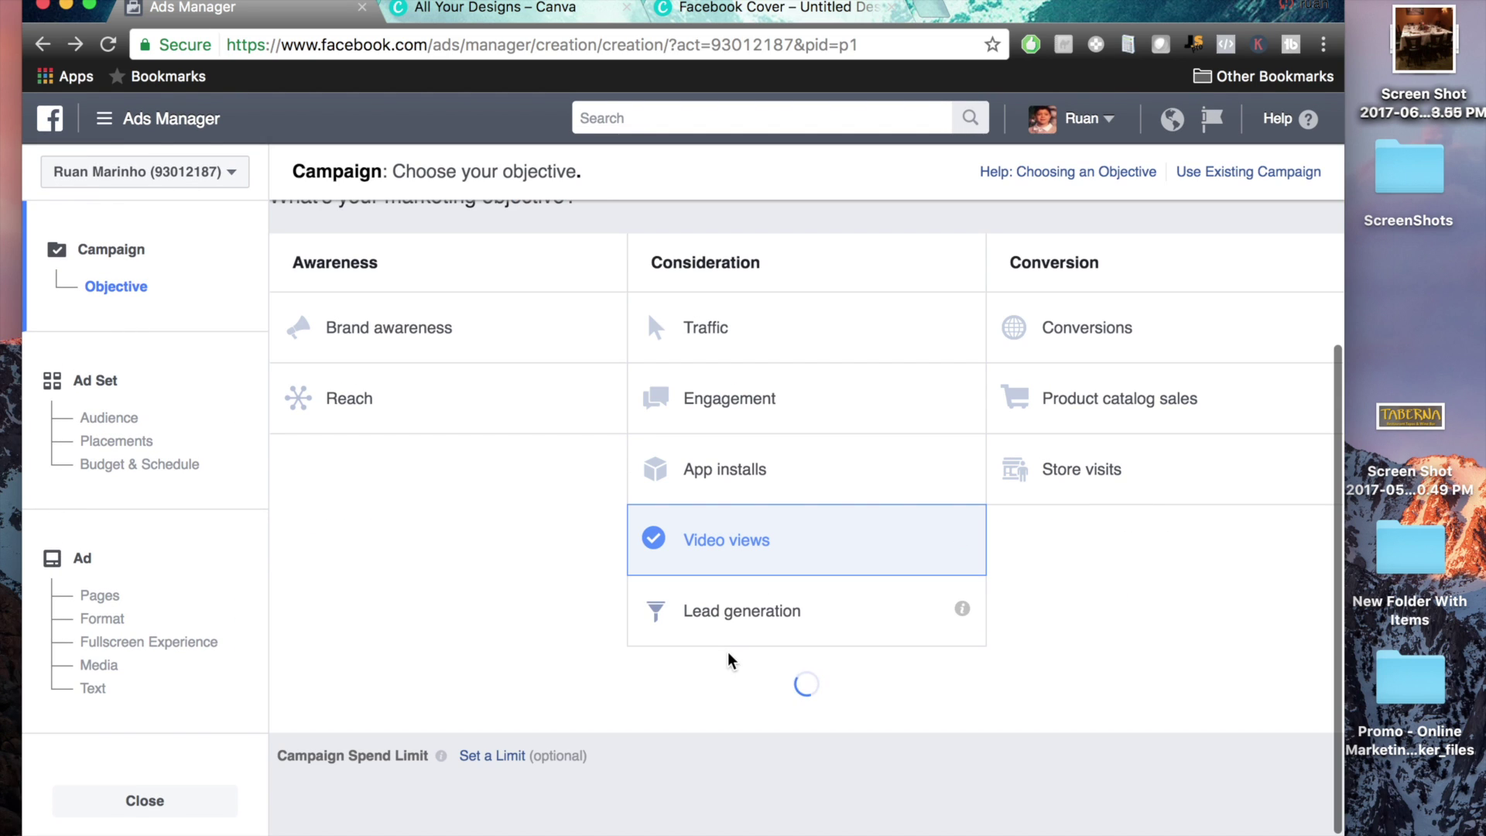
# Rename the Video views campaign to 'Justins Coffee House 15% OFF' and continue to the ad set
pyautogui.scroll(-4, 1067, 613)
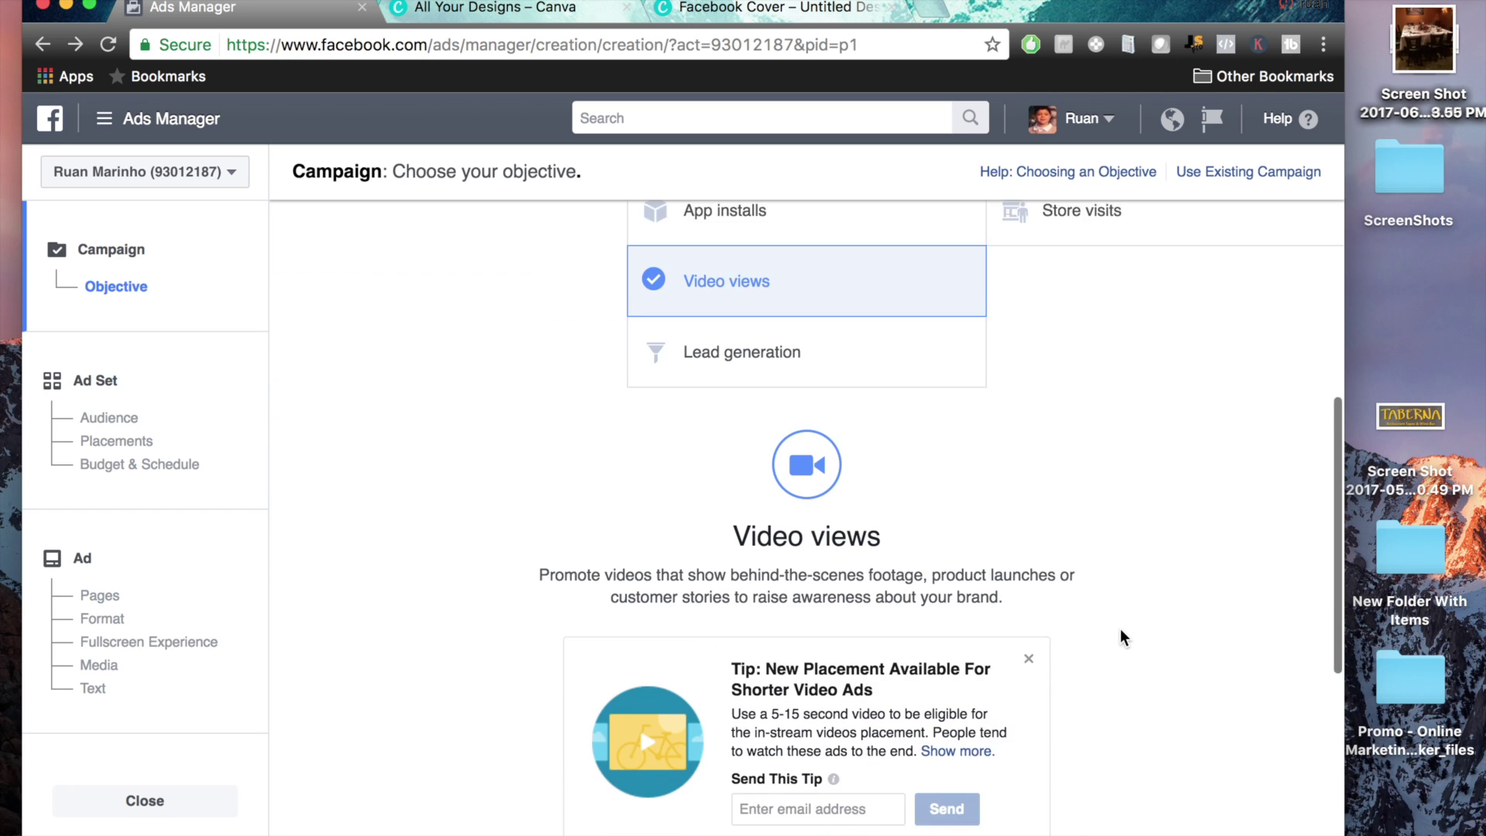
pyautogui.scroll(-4, 1057, 627)
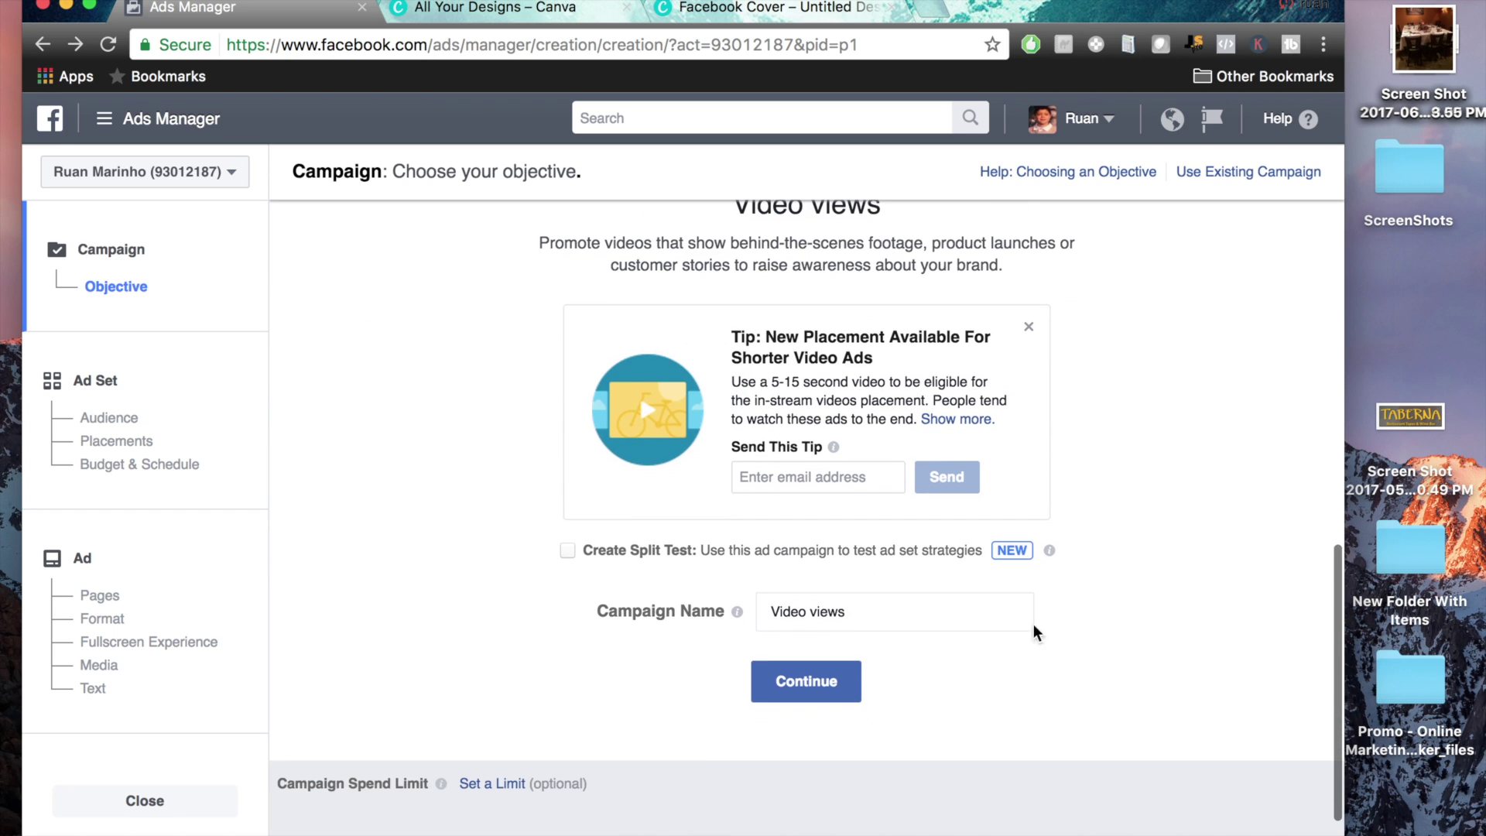
pyautogui.click(901, 606)
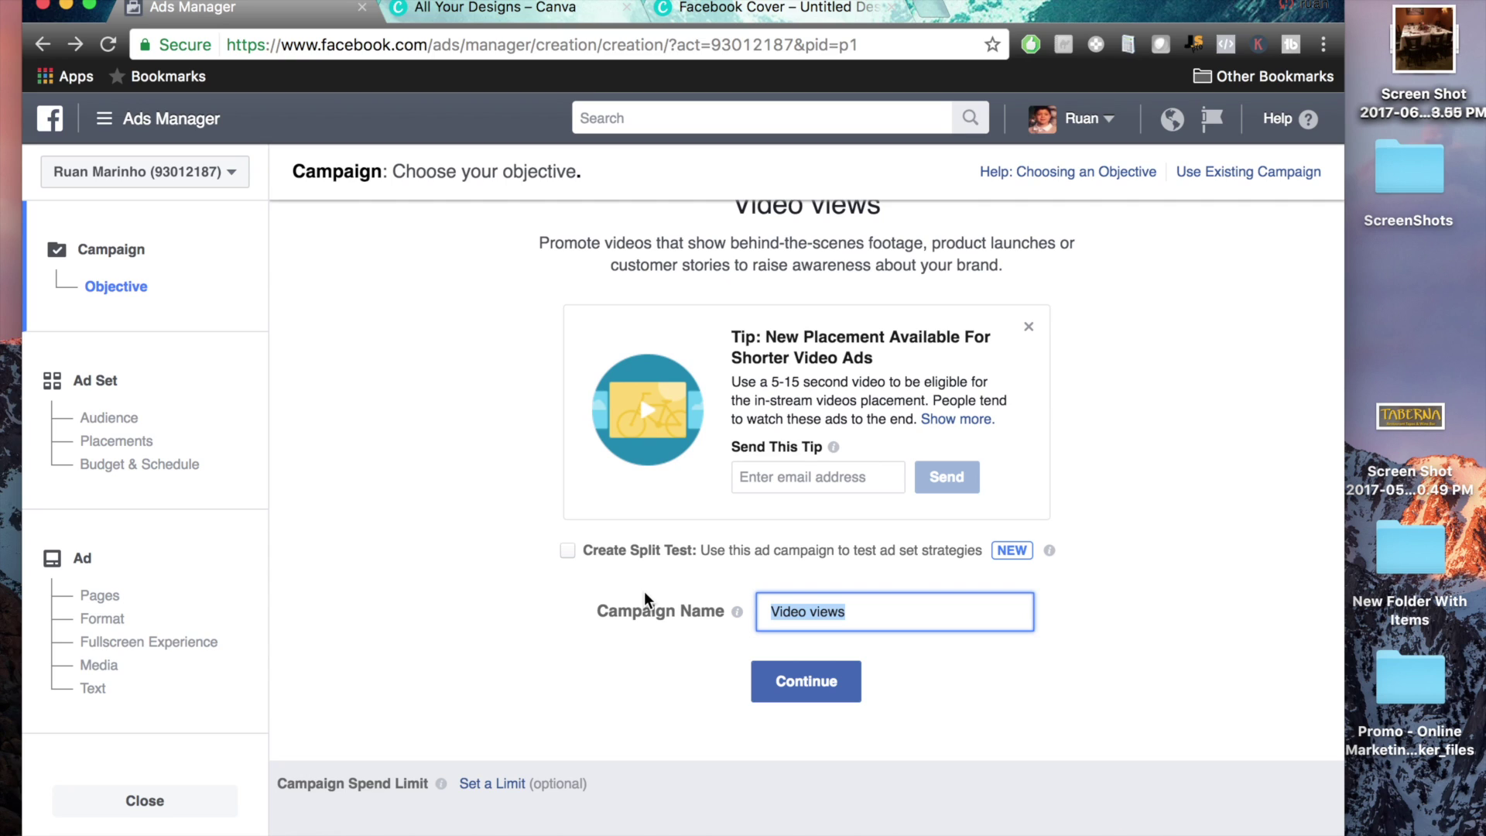
pyautogui.press('BackSpace')
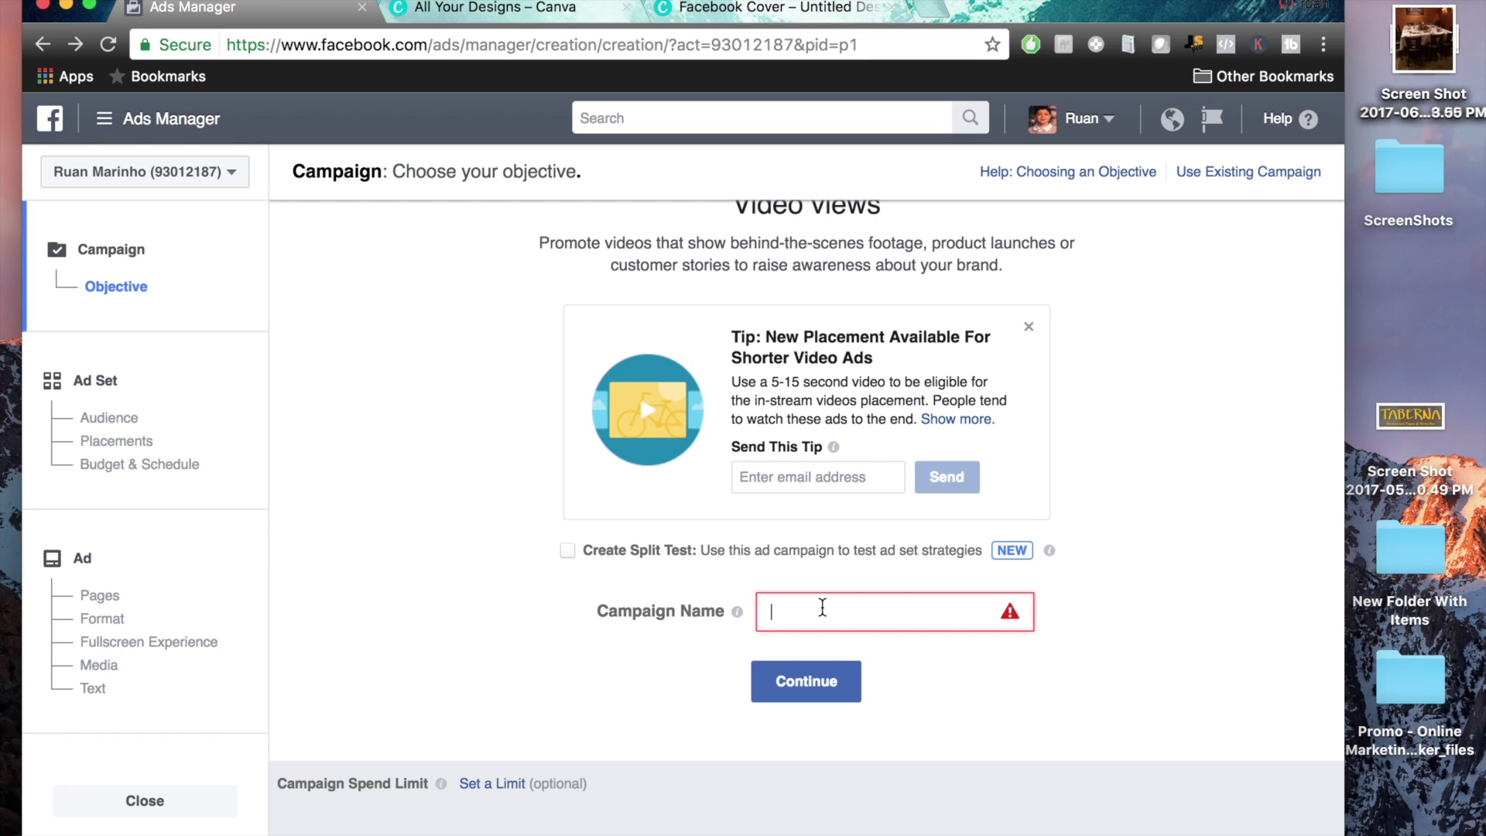
pyautogui.write('Justins Coffee S')
pyautogui.press('BackSpace')
pyautogui.write('House 15% oFF')
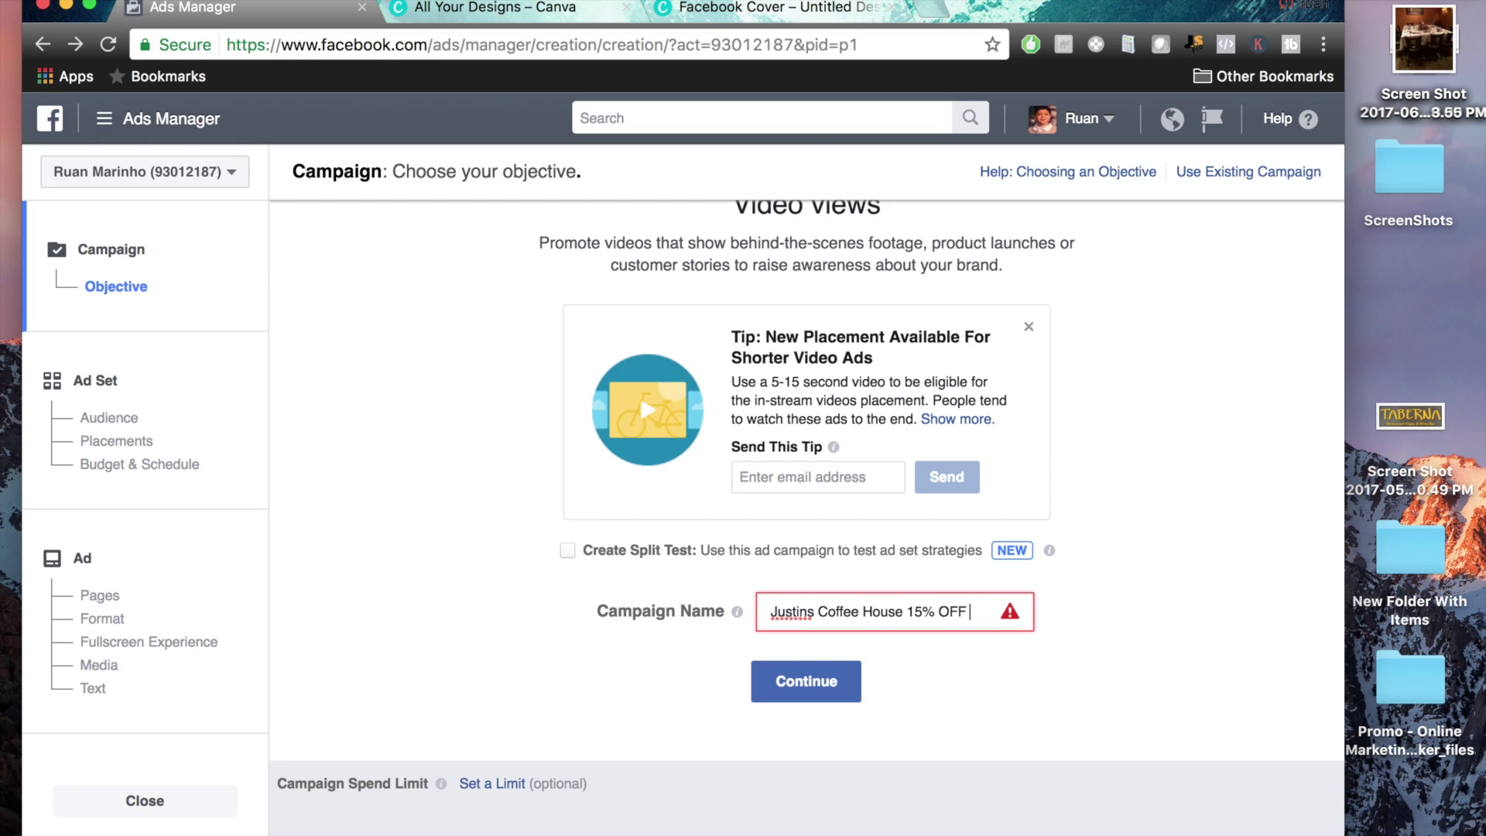
pyautogui.click(805, 677)
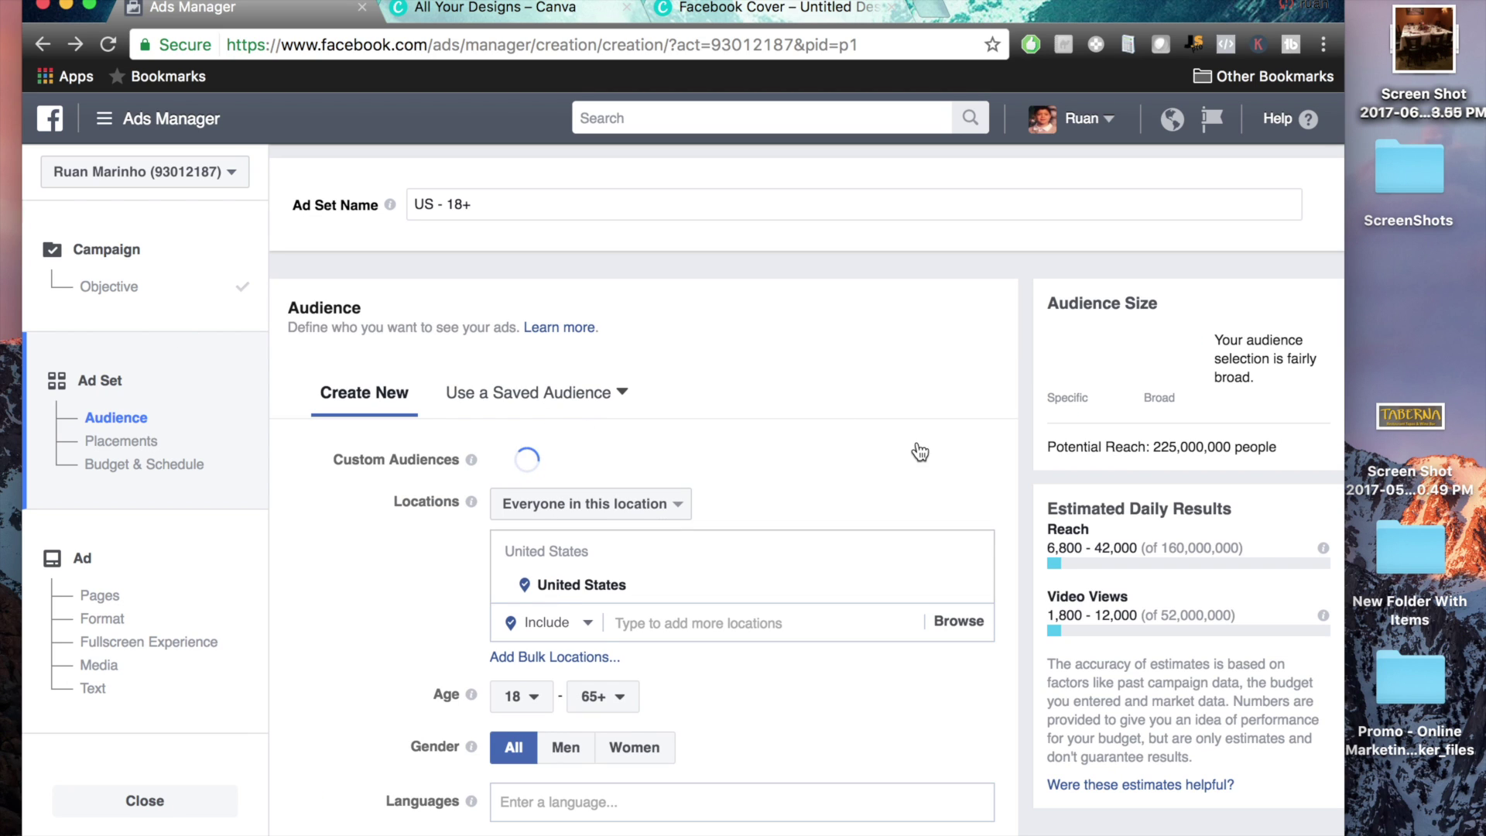
# Replace United States with the 1229 Post Road, Westport address as the target location
pyautogui.scroll(-3, 1014, 487)
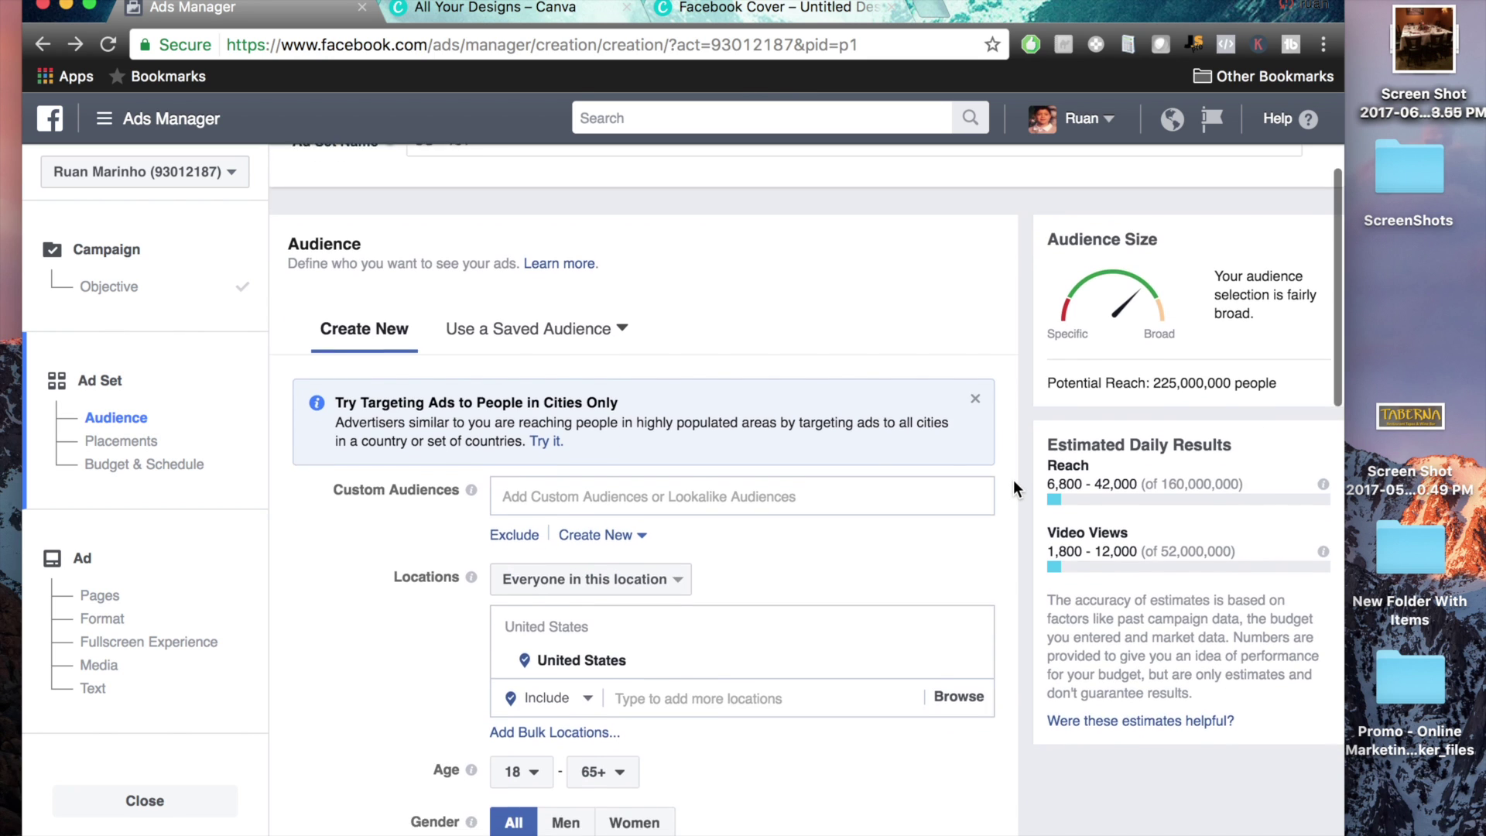
pyautogui.scroll(-2, 1013, 481)
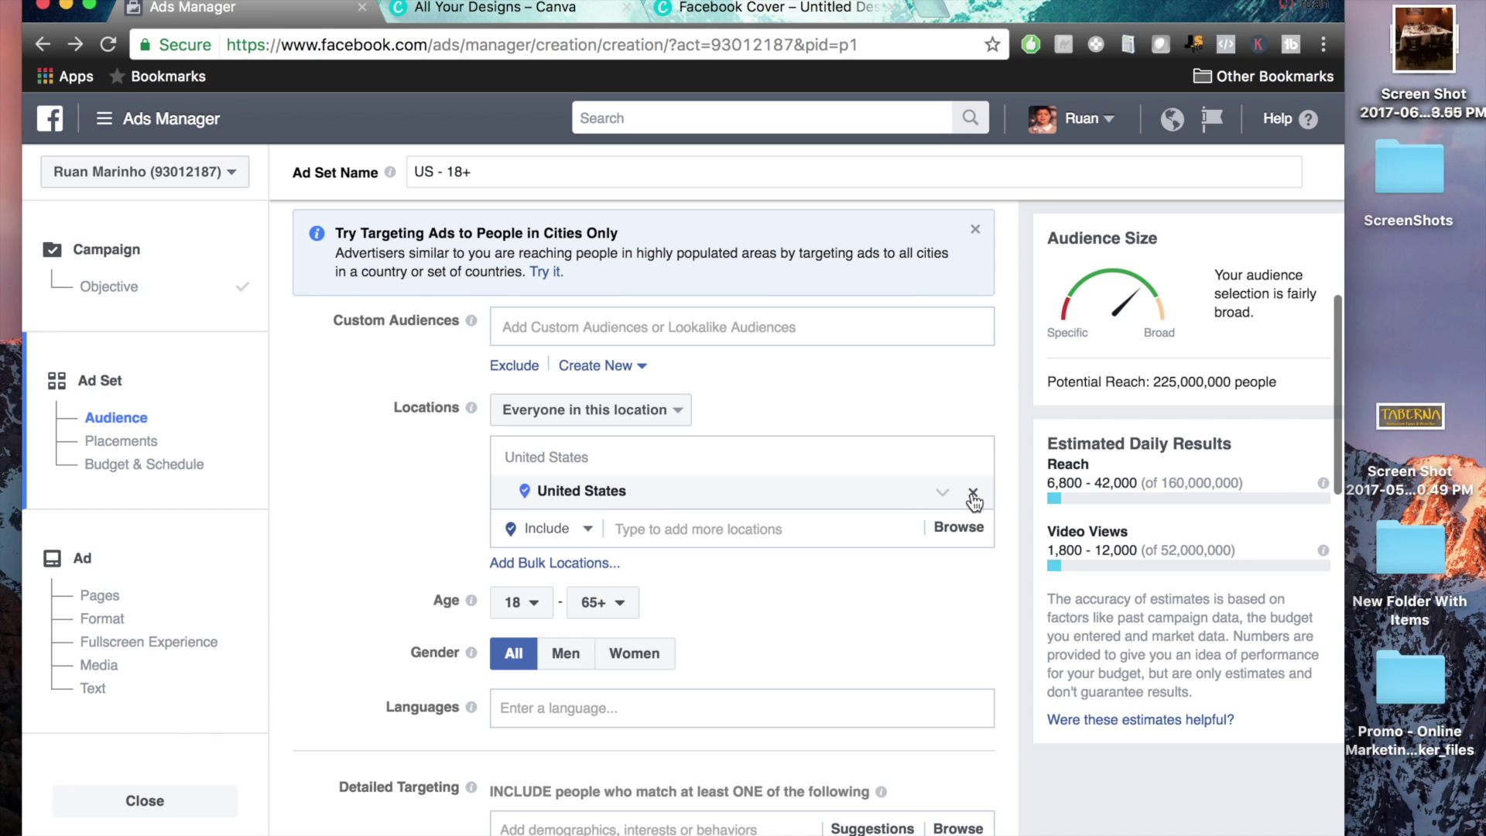
pyautogui.click(973, 494)
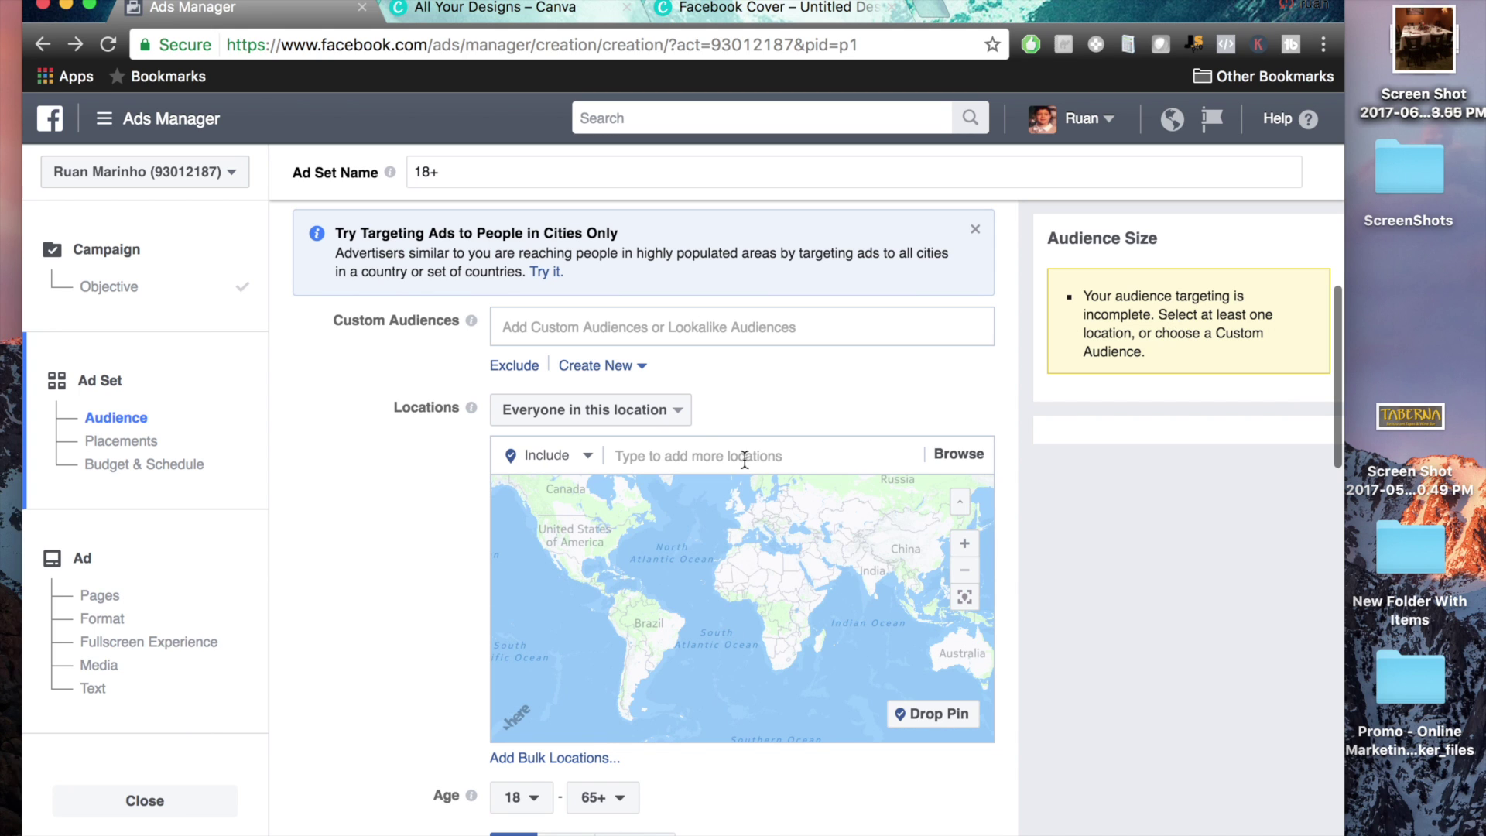
pyautogui.click(706, 456)
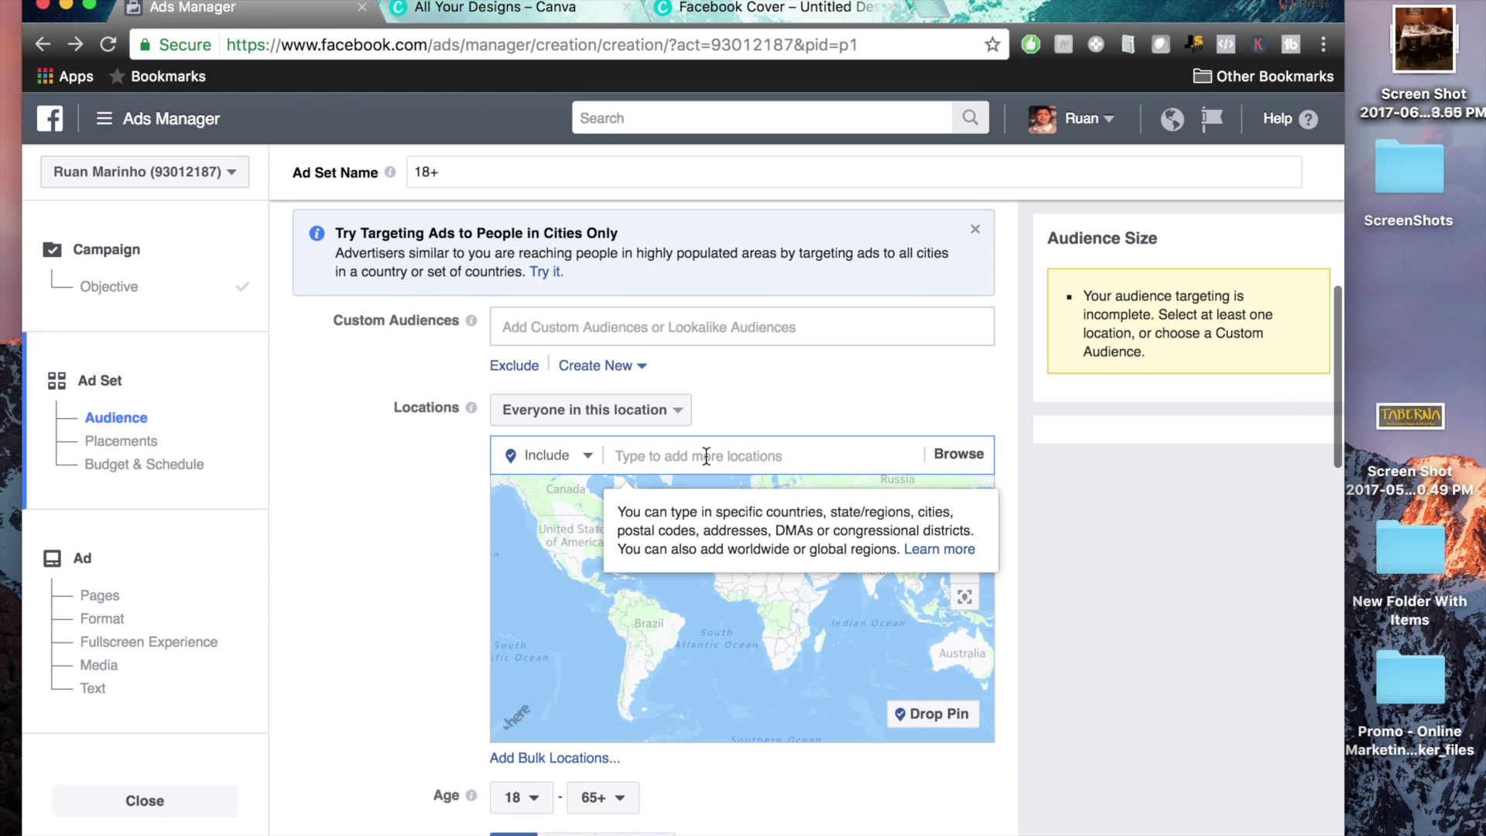
pyautogui.write('1229 post road')
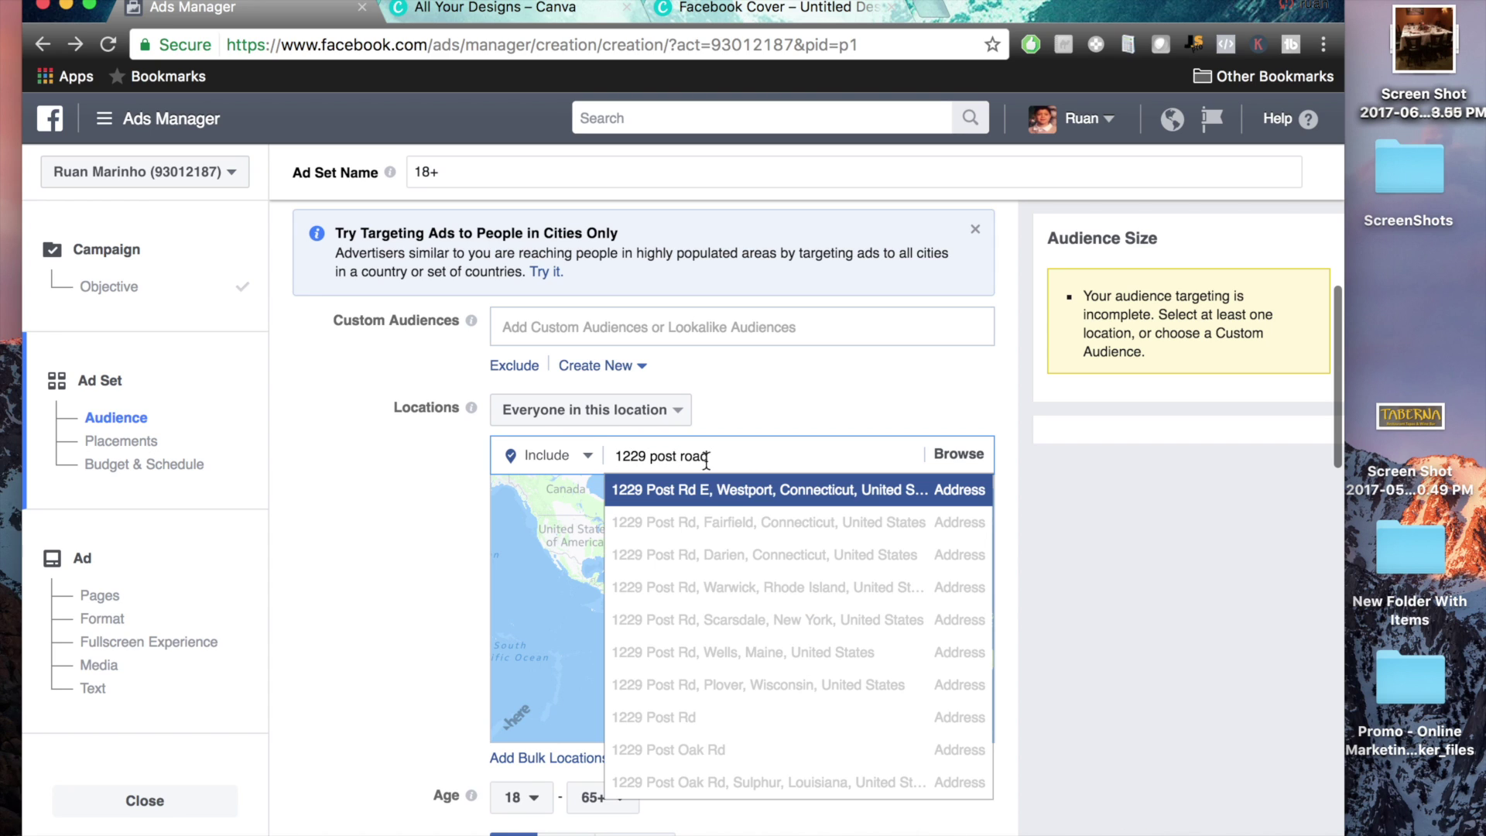
pyautogui.click(710, 505)
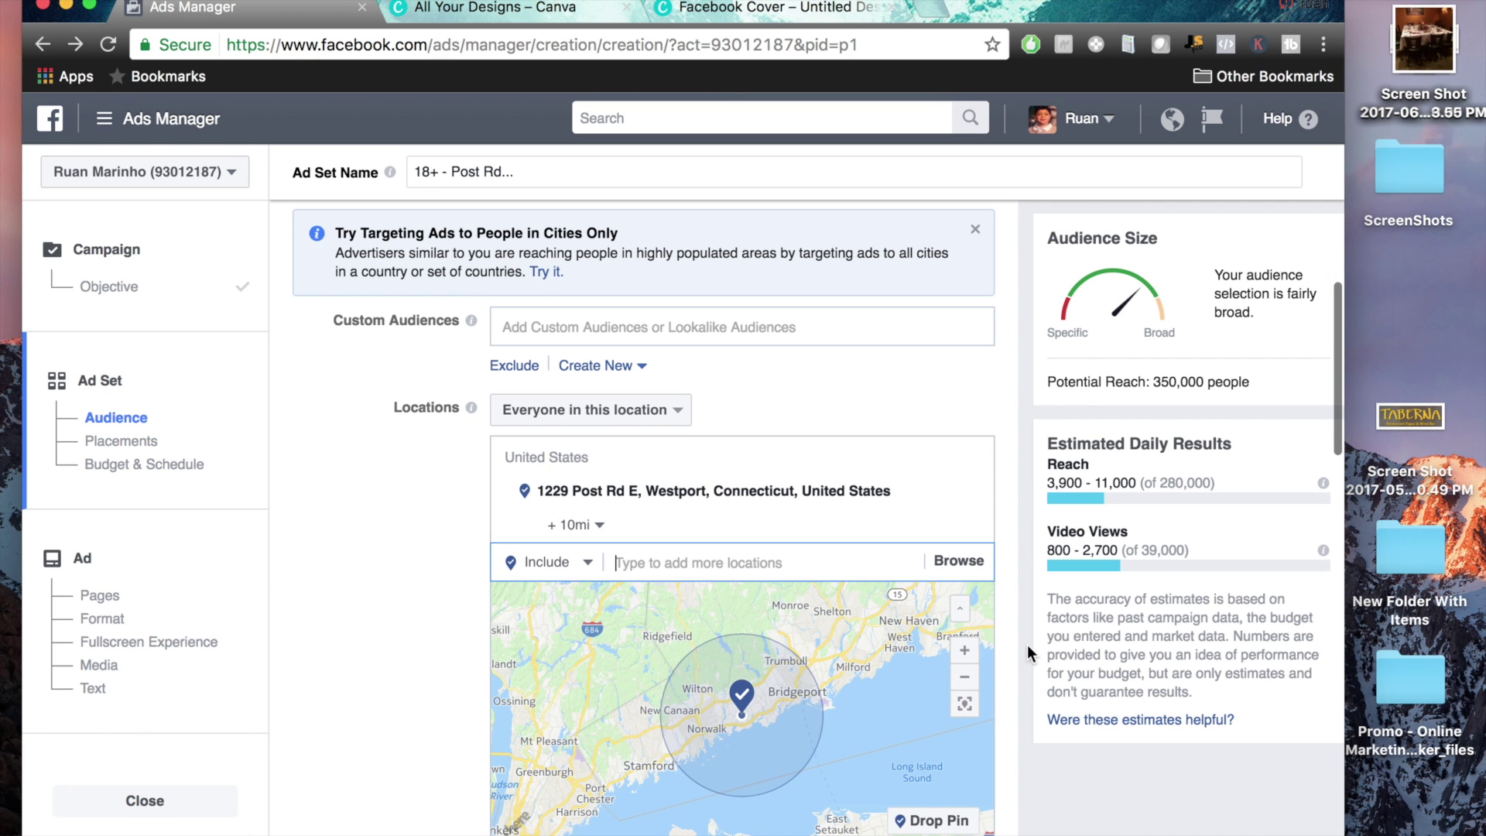
# Adjust the Westport location's radius slider to settle on 5 miles
pyautogui.scroll(-3, 1028, 646)
pyautogui.scroll(-1, 1027, 644)
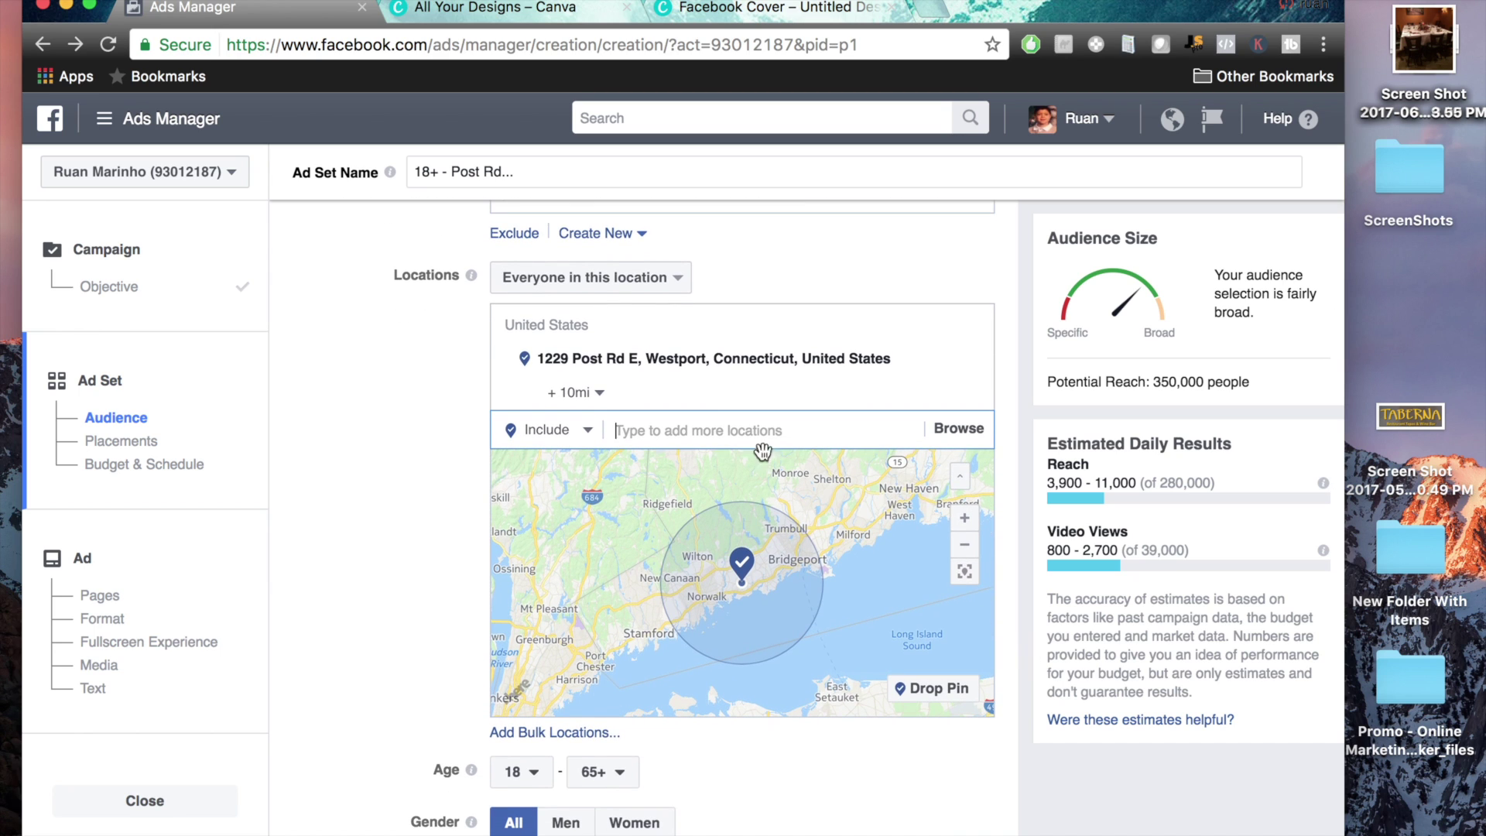
pyautogui.click(598, 393)
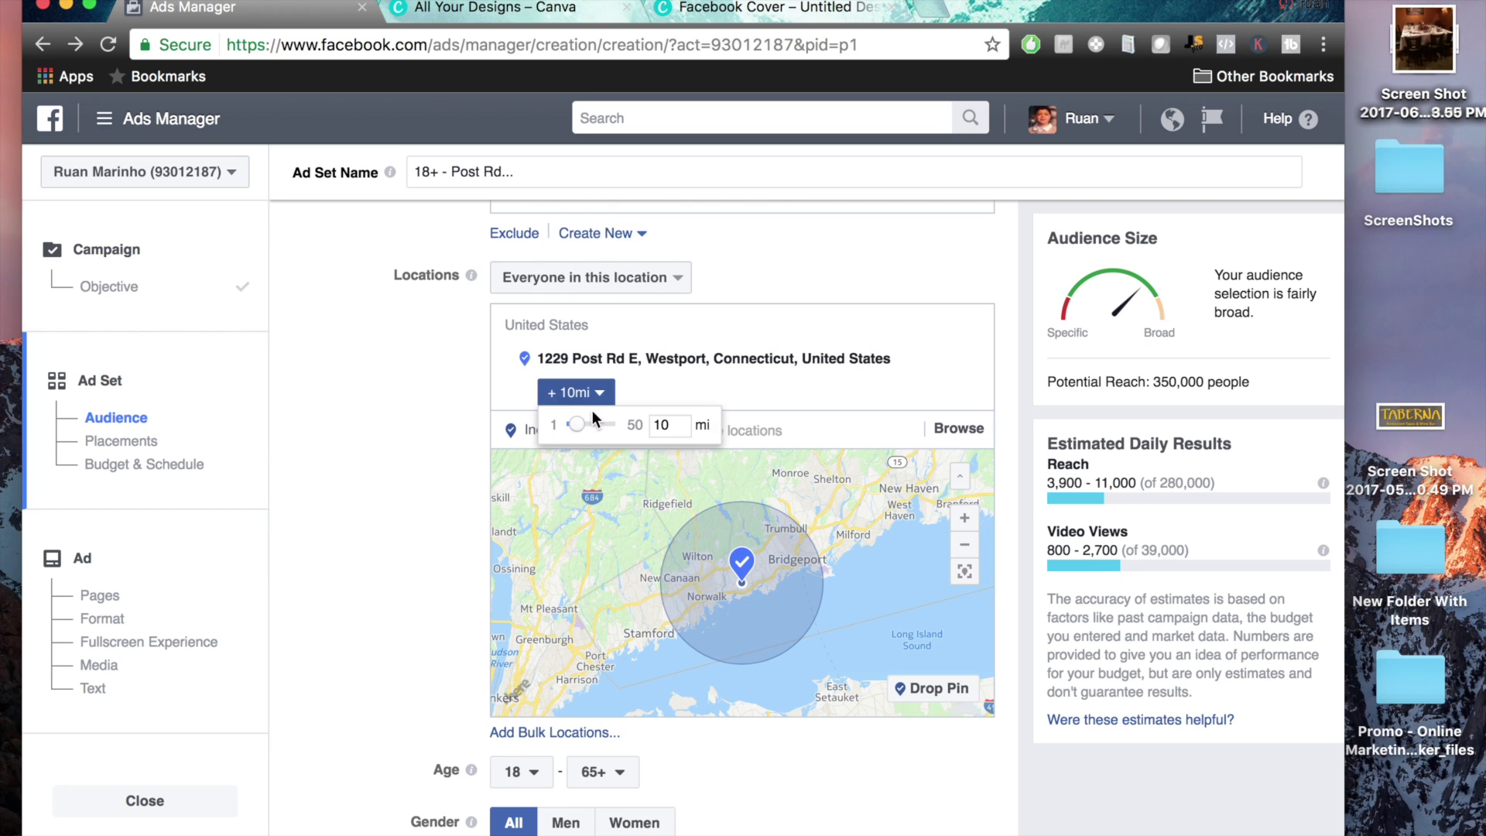
pyautogui.moveTo(597, 424); pyautogui.dragTo(647, 428)
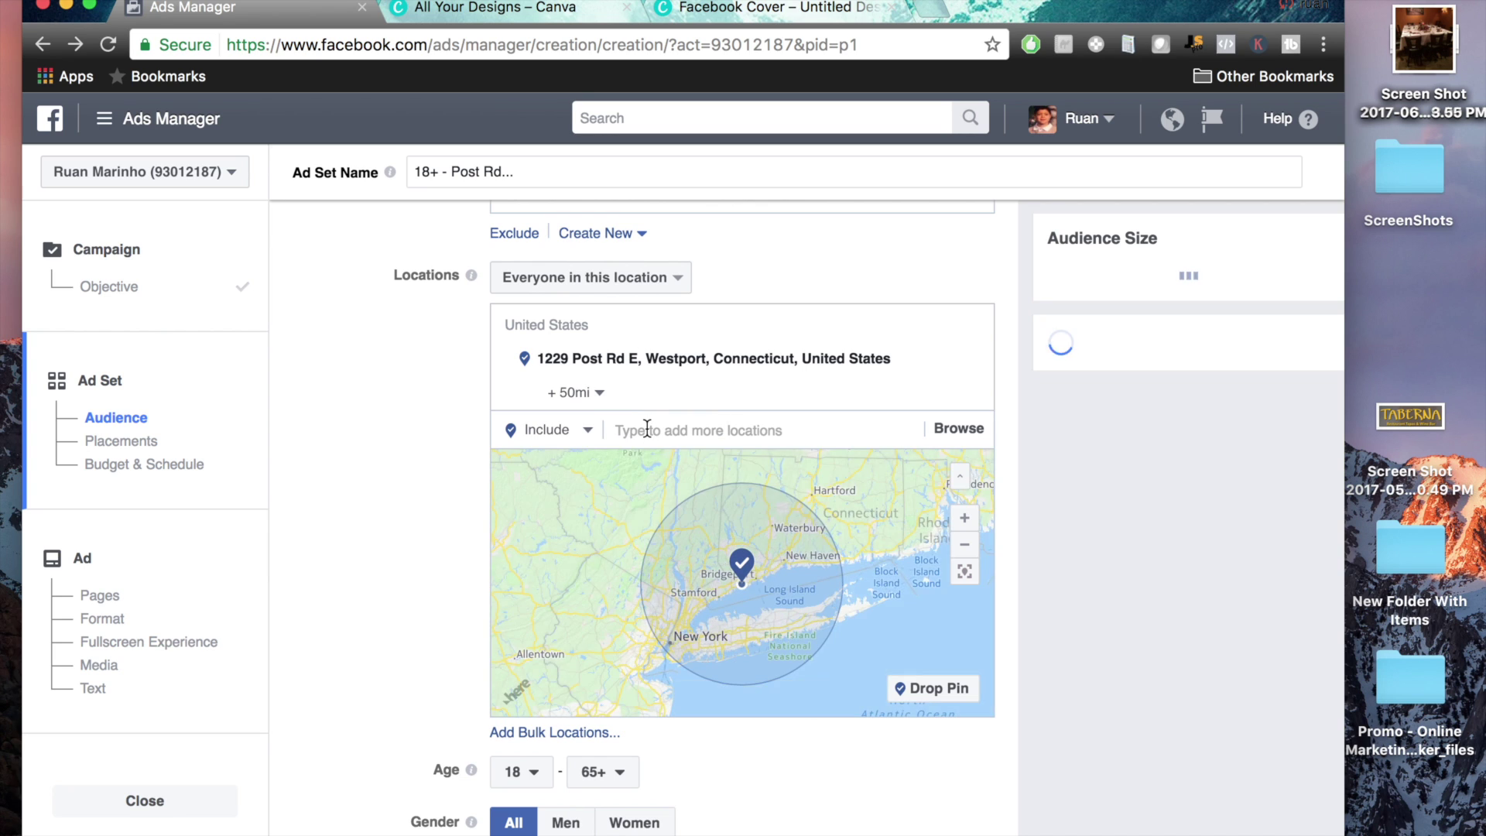
pyautogui.click(602, 393)
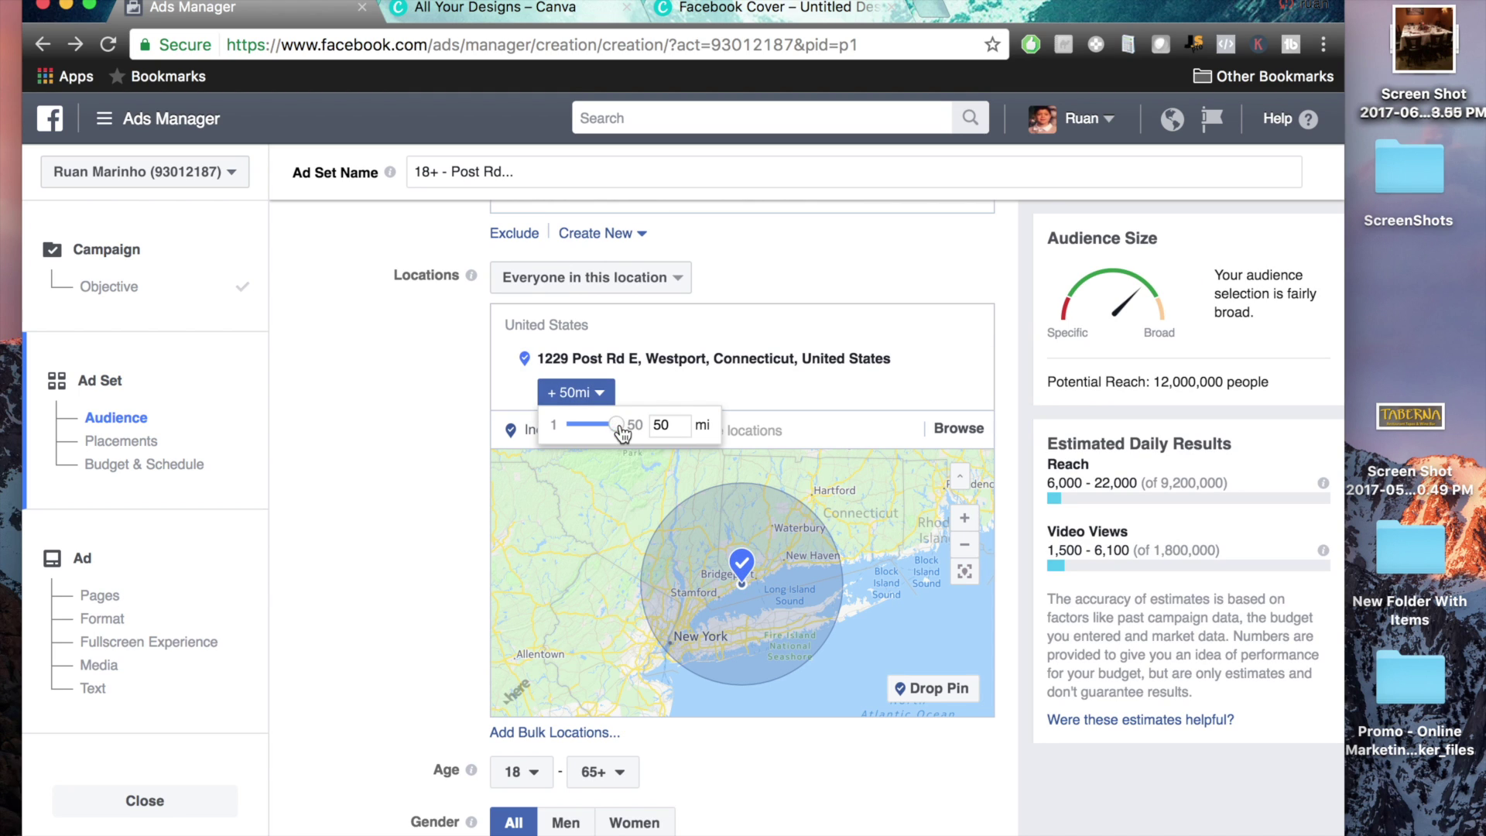
pyautogui.moveTo(601, 426); pyautogui.dragTo(583, 429)
pyautogui.click(448, 495)
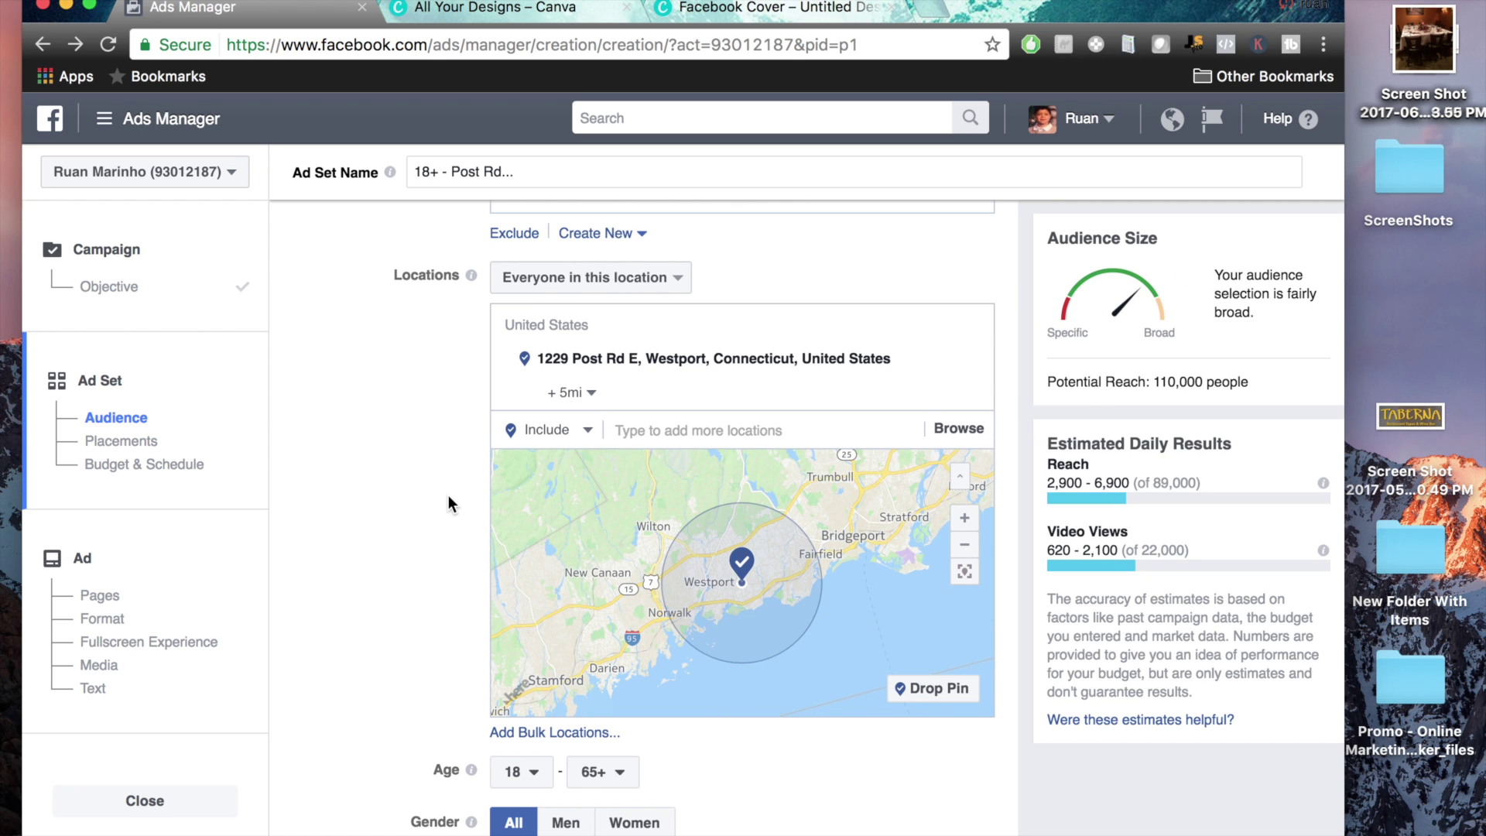
pyautogui.scroll(-5, 448, 496)
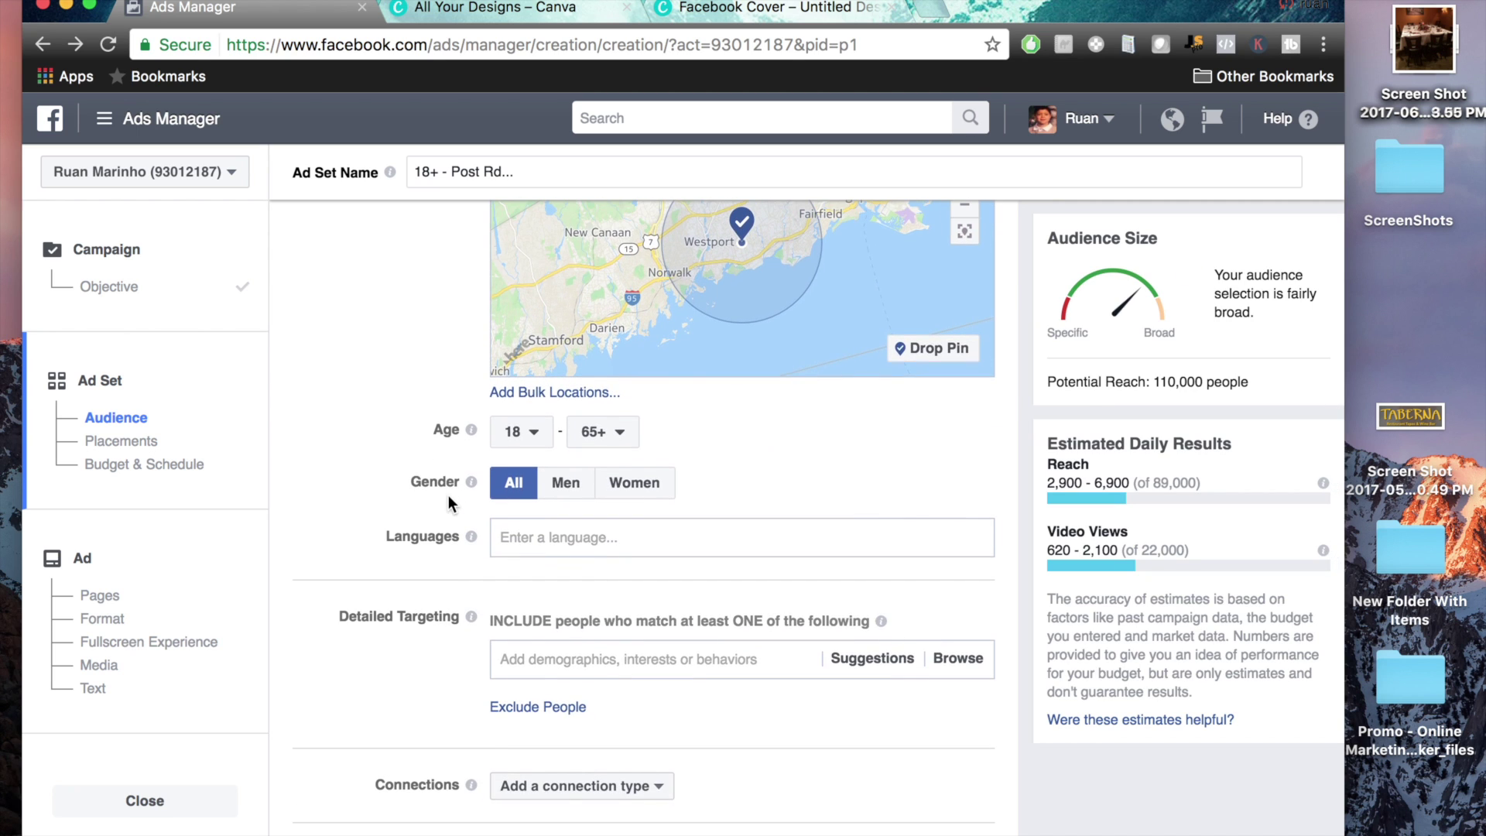
# Set Gender to Women, minimum age to 30 and maximum age to 55
pyautogui.click(629, 484)
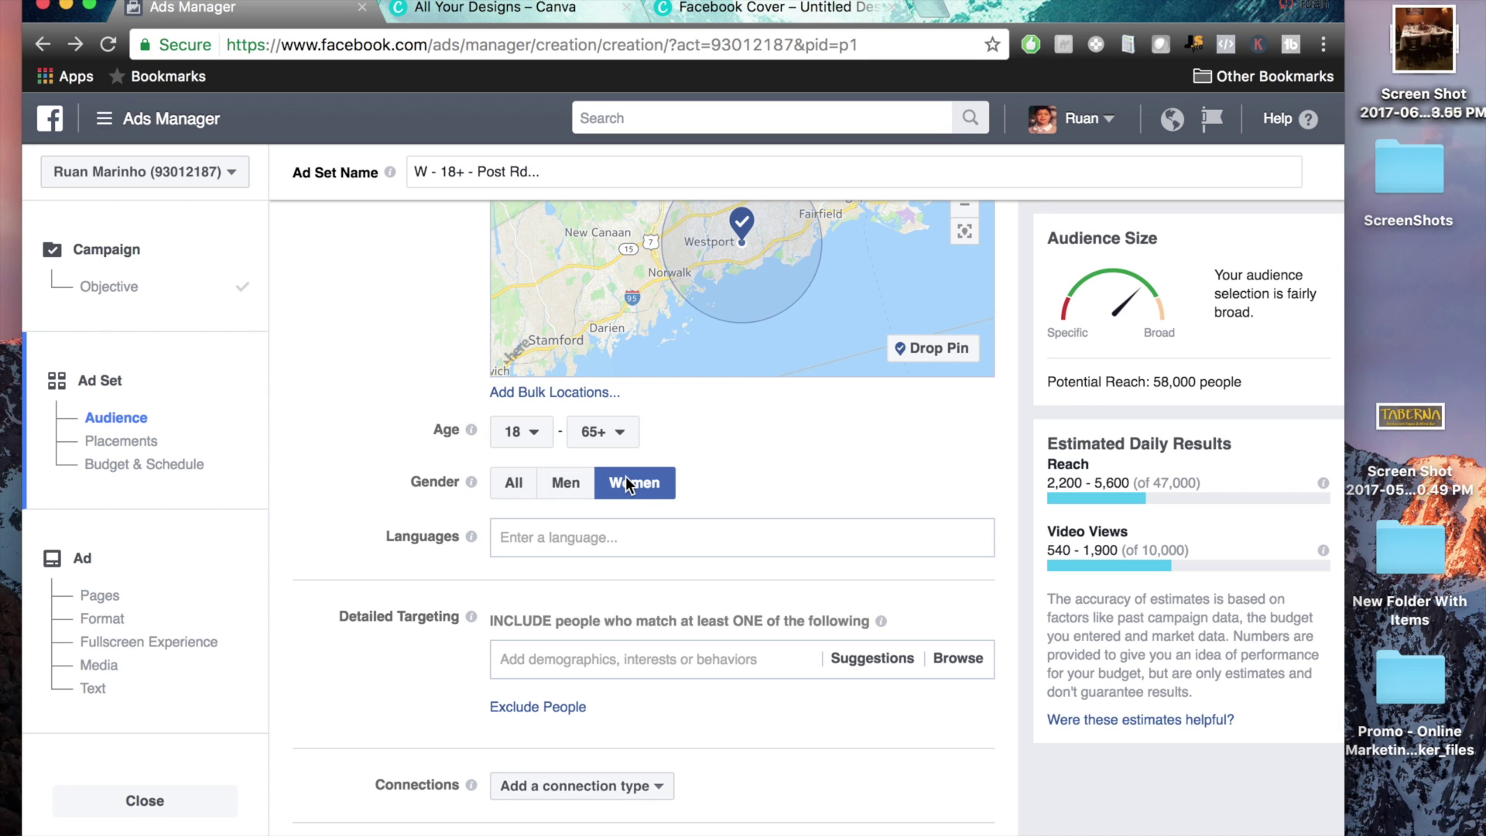
pyautogui.click(527, 438)
pyautogui.scroll(-5, 534, 523)
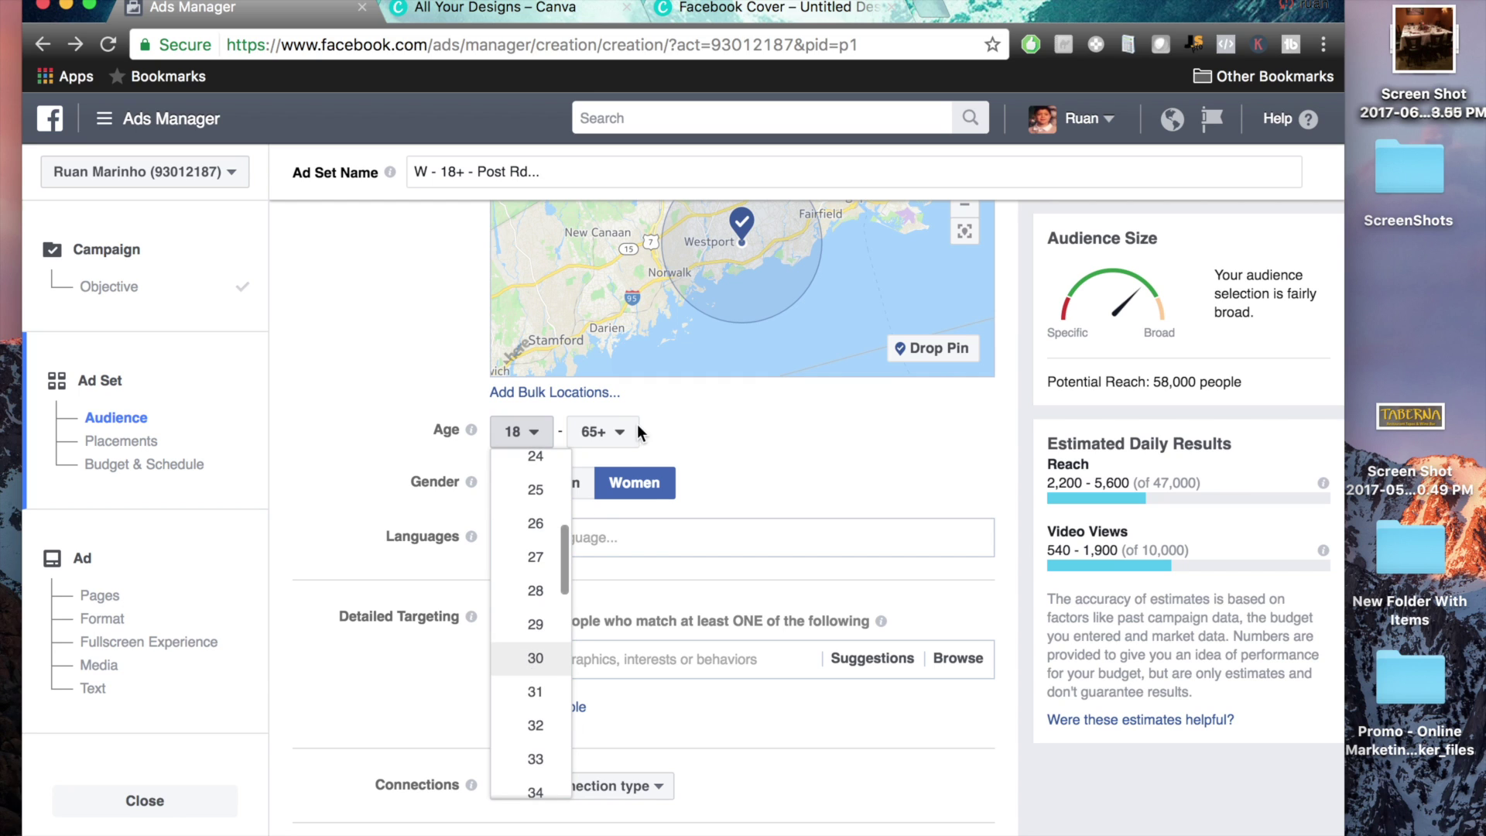
pyautogui.press('Return')
pyautogui.click(607, 433)
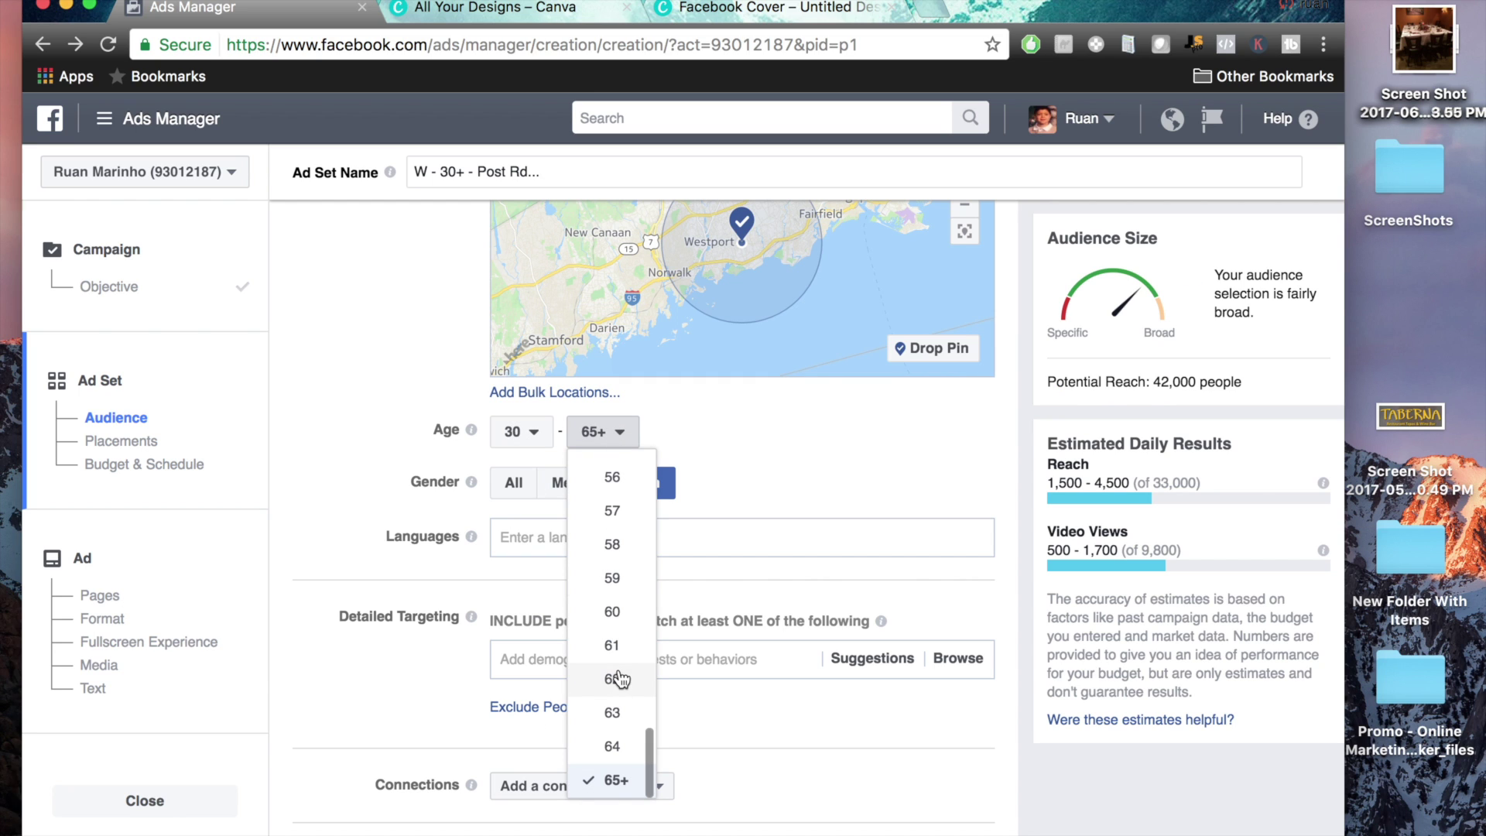
pyautogui.scroll(1, 613, 542)
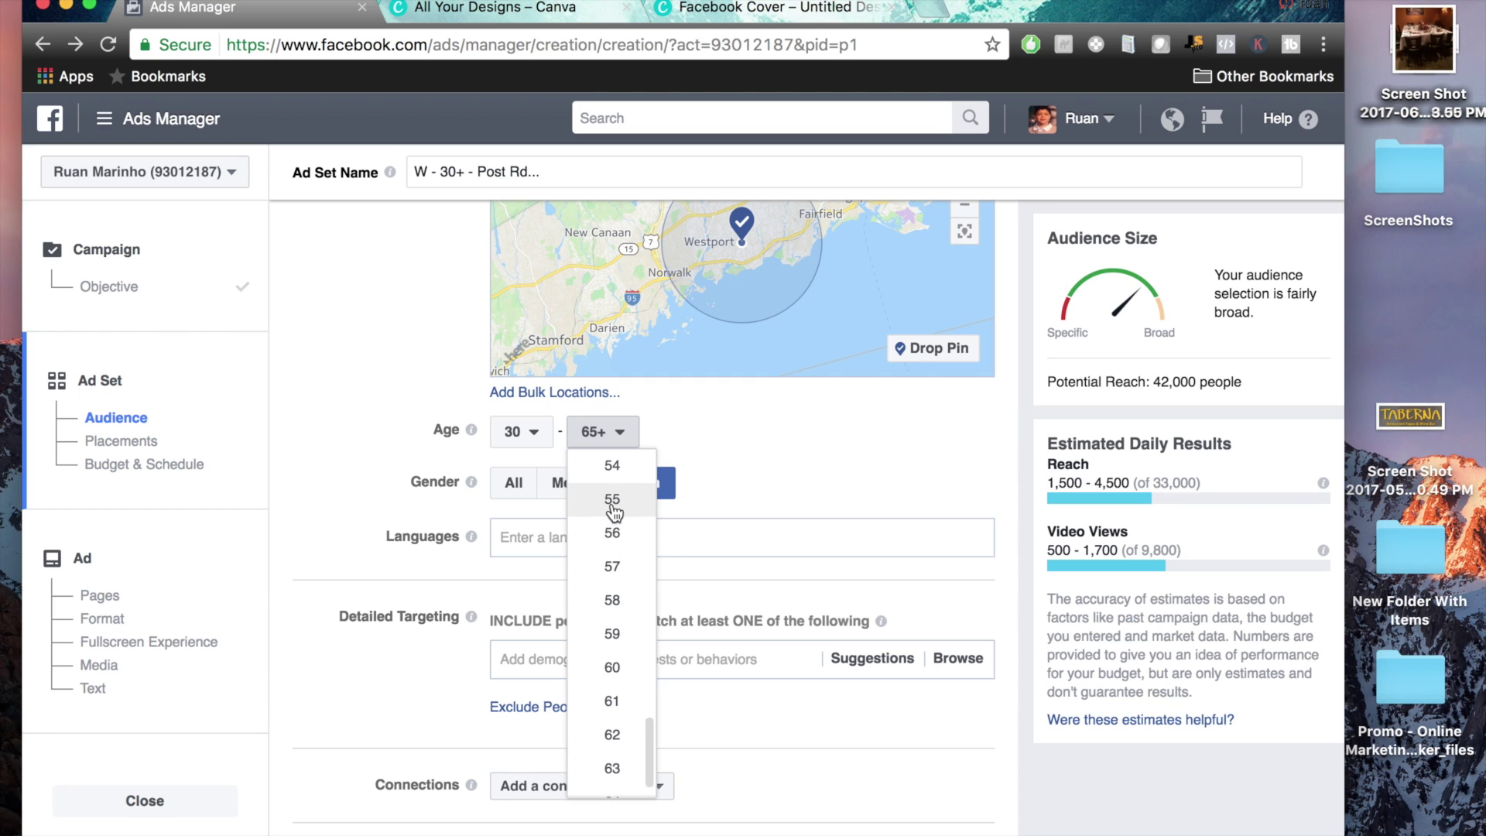
pyautogui.click(612, 502)
pyautogui.moveTo(379, 400); pyautogui.dragTo(694, 494)
pyautogui.click(797, 477)
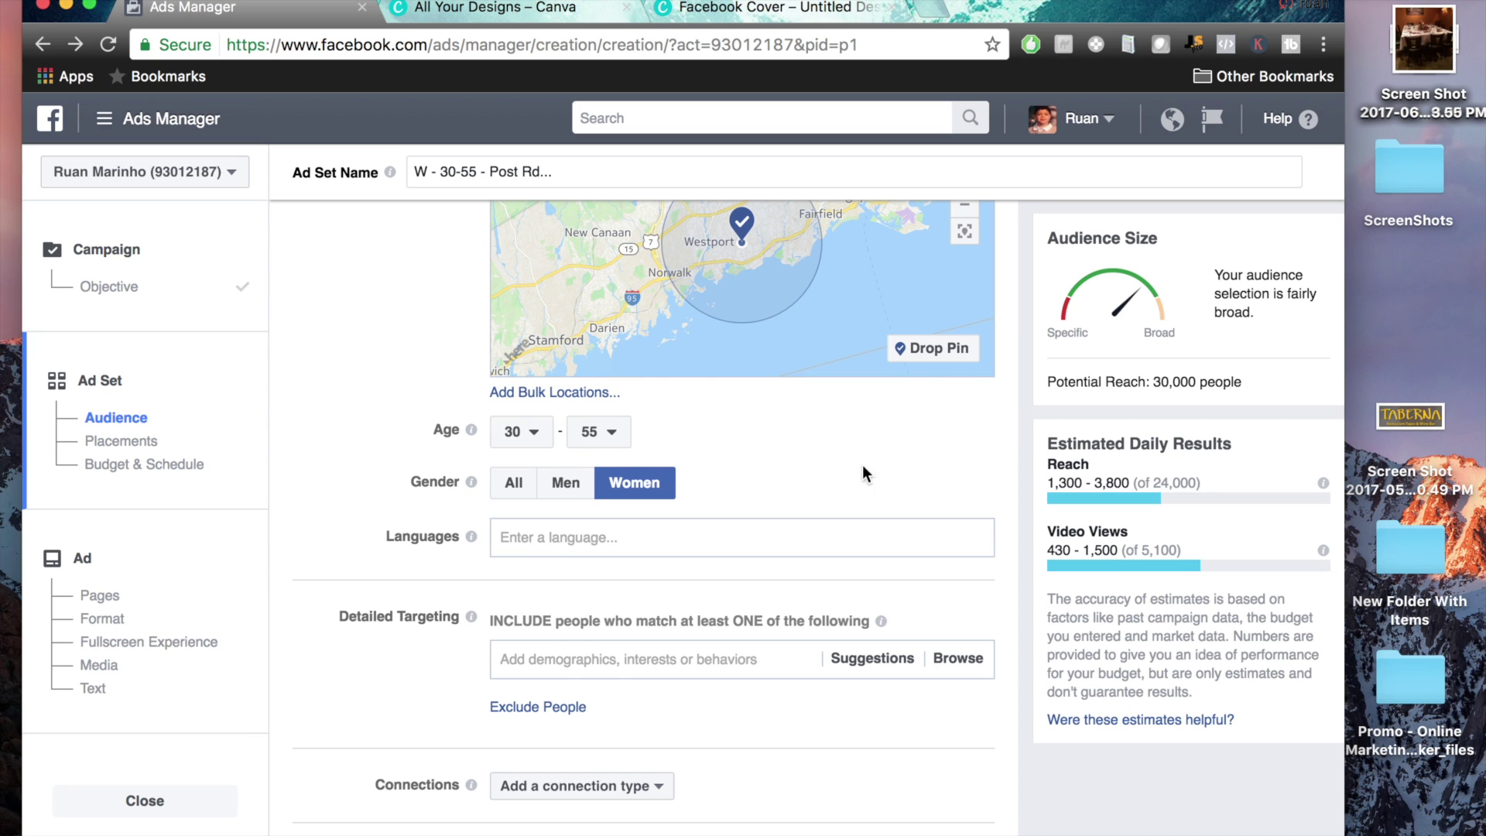
pyautogui.scroll(-5, 864, 474)
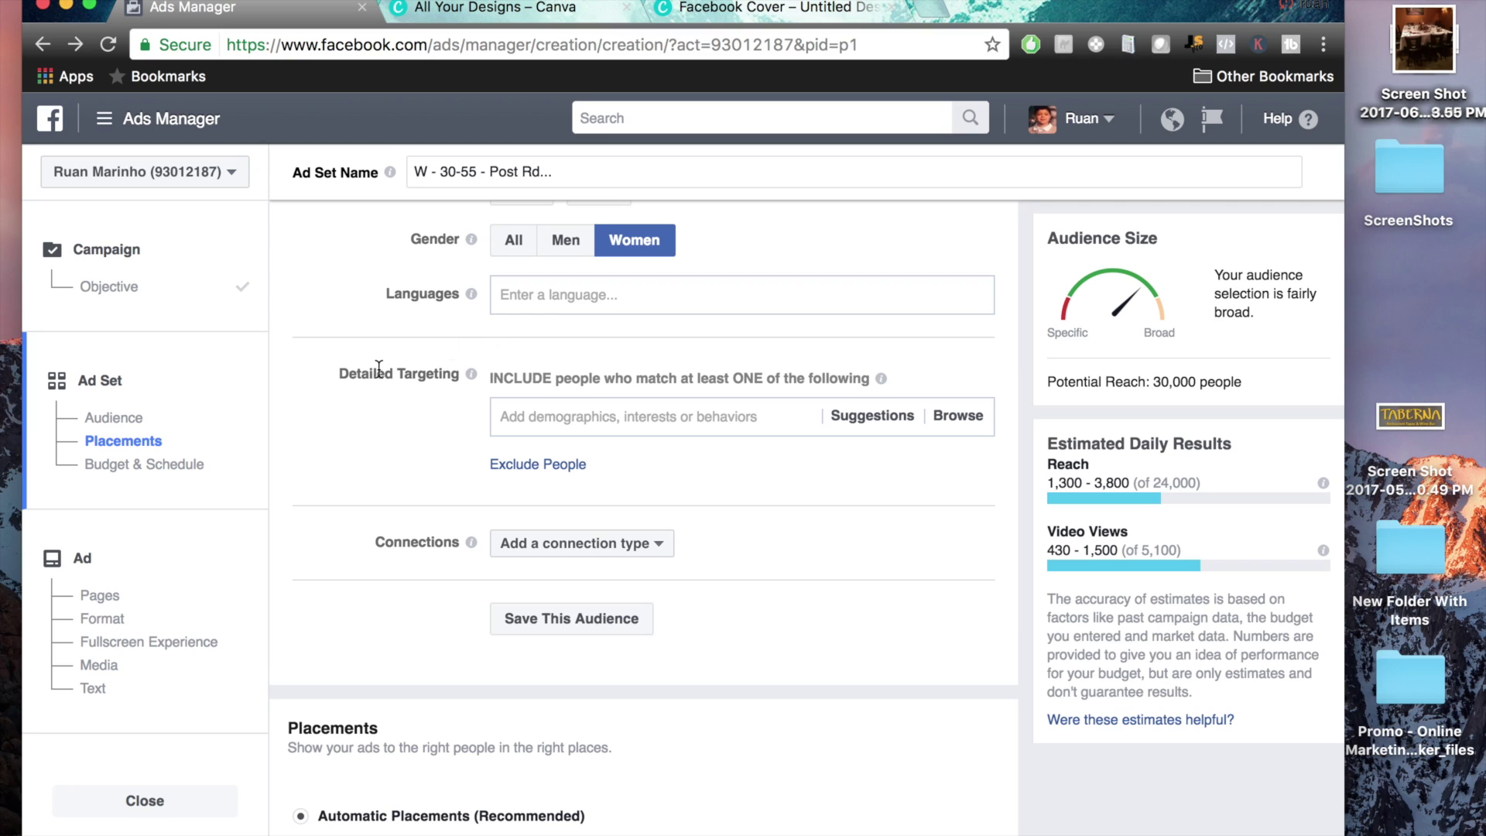
# Search for and add the Dunkin' Donuts and Starbucks interests in Detailed Targeting
pyautogui.tripleClick(379, 369)
pyautogui.click(385, 431)
pyautogui.moveTo(495, 376); pyautogui.dragTo(871, 378)
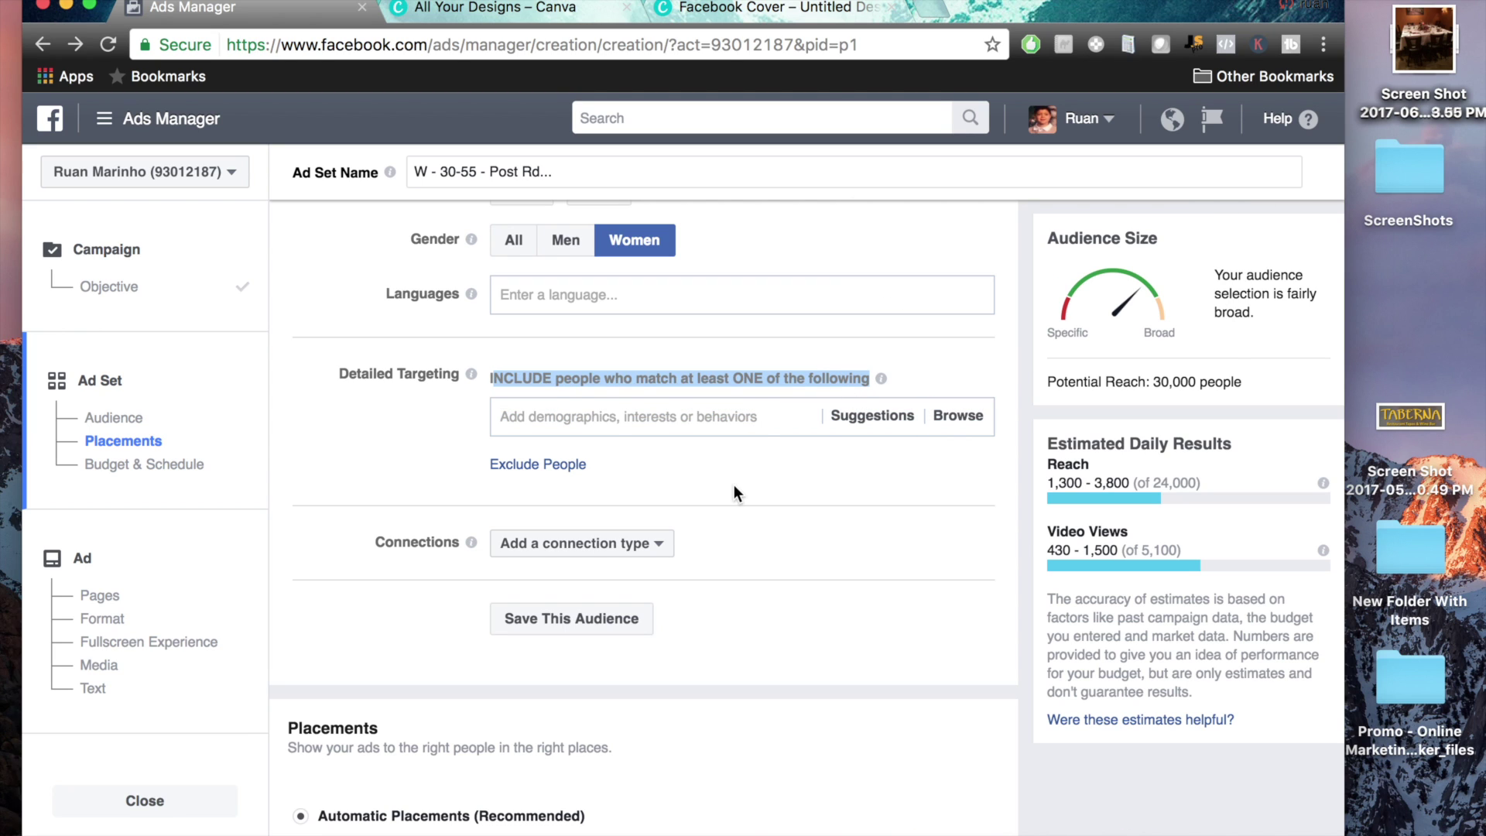
pyautogui.click(698, 429)
pyautogui.click(636, 416)
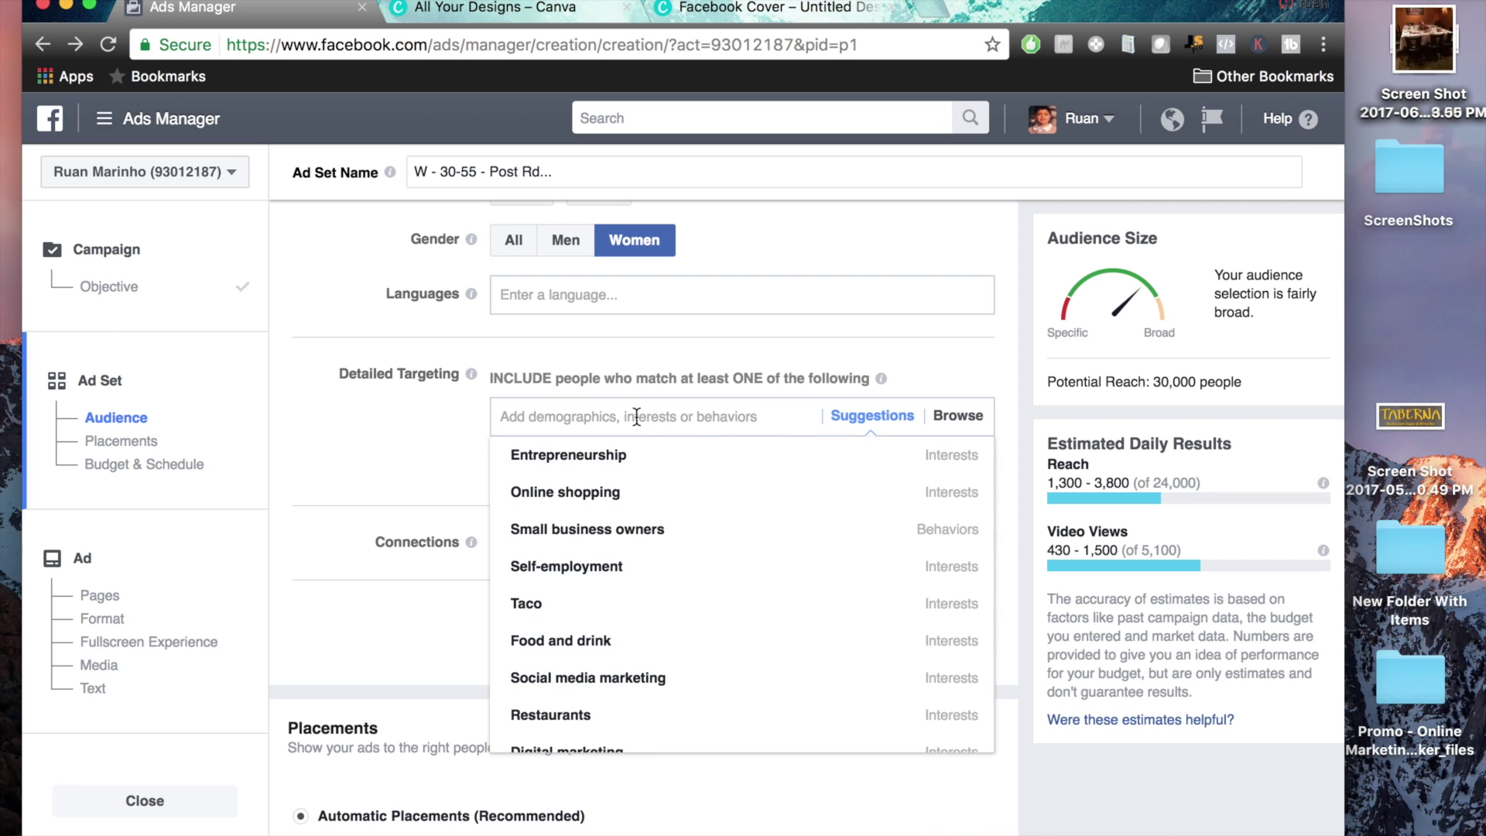
pyautogui.write('dunk')
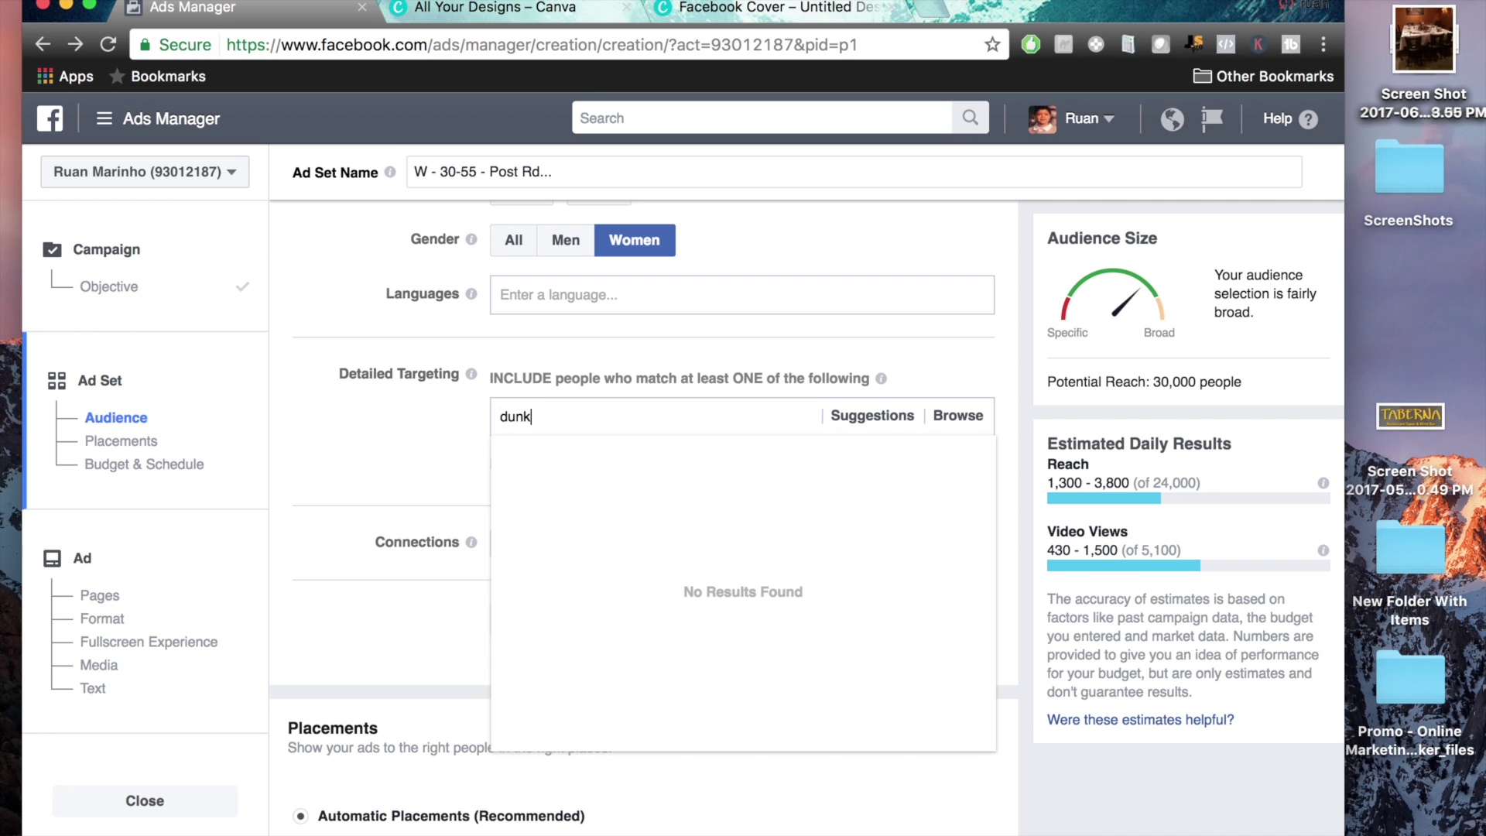
pyautogui.write('in')
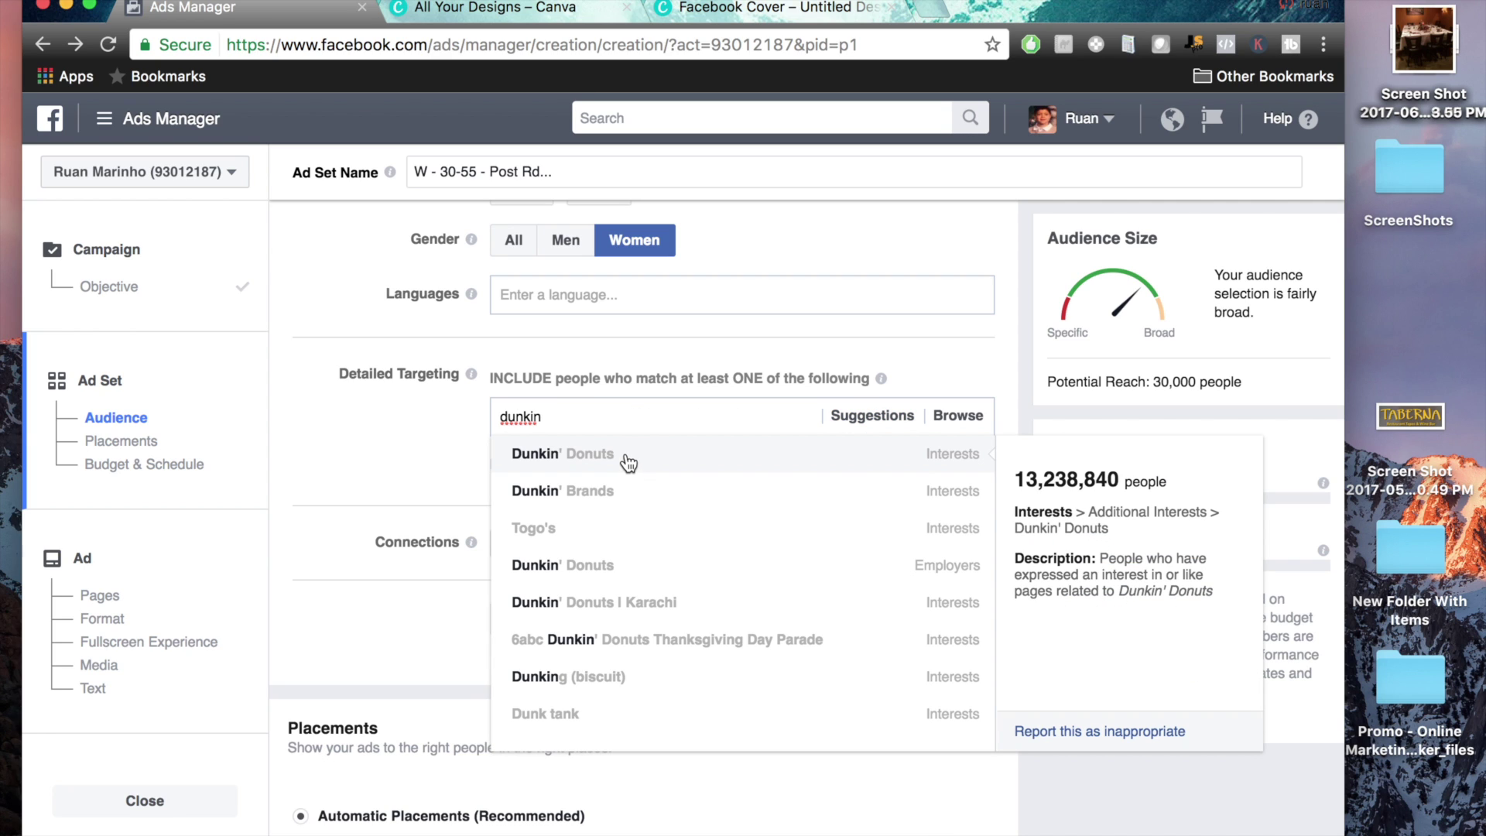
pyautogui.click(627, 462)
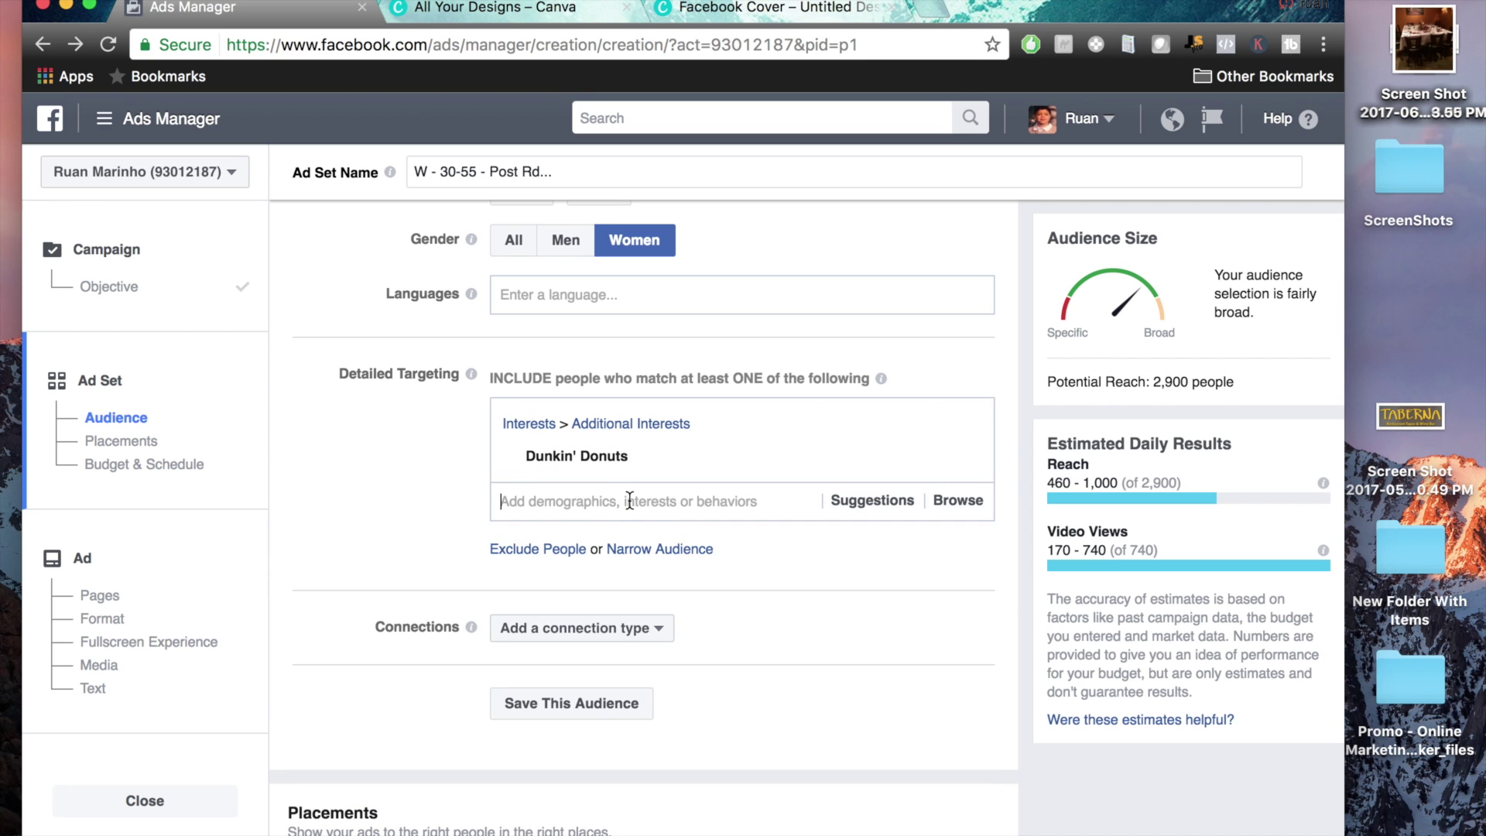
pyautogui.click(627, 501)
pyautogui.write('starbucks')
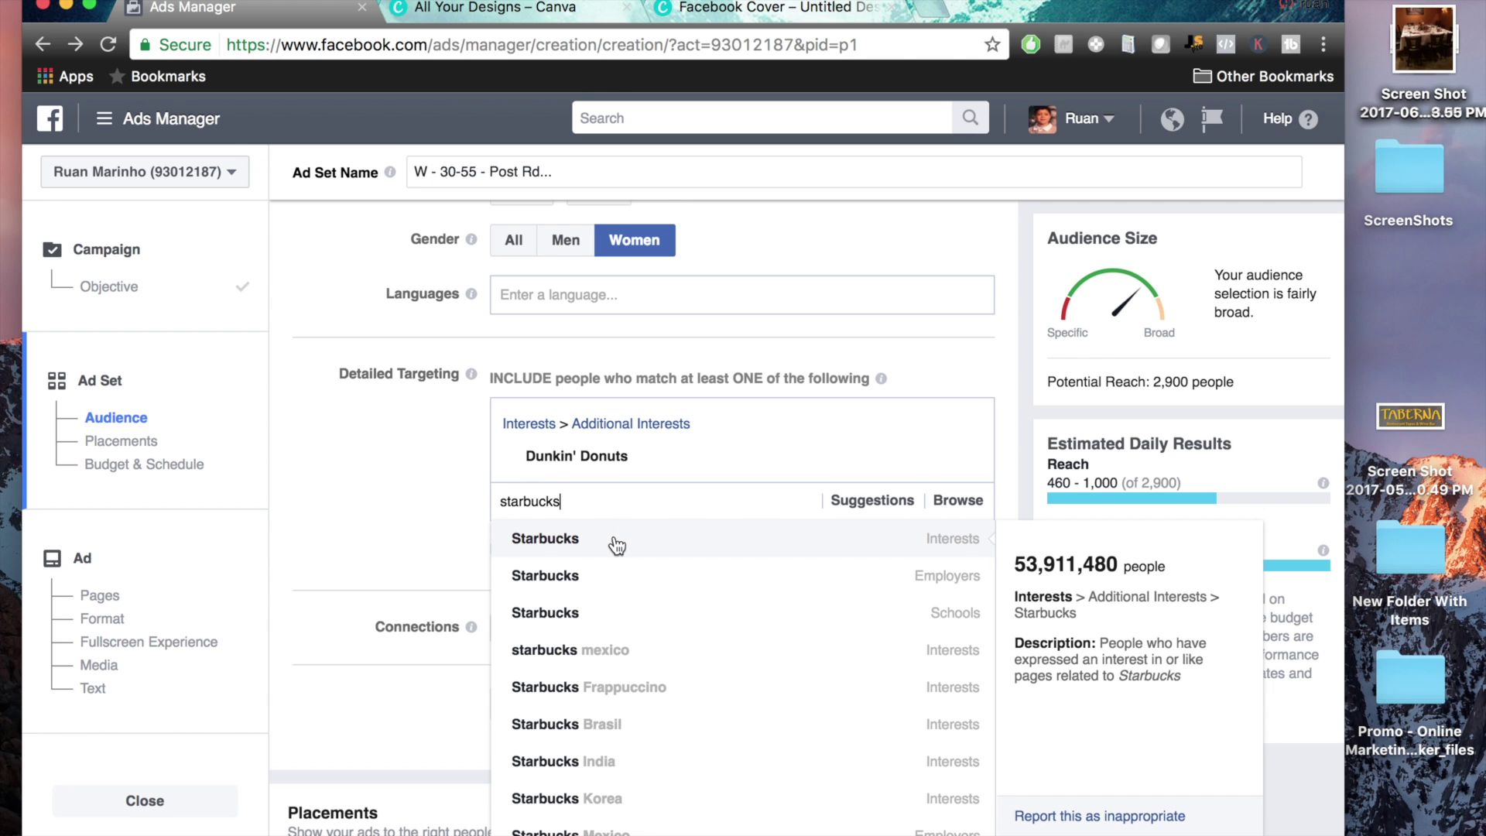
pyautogui.click(617, 541)
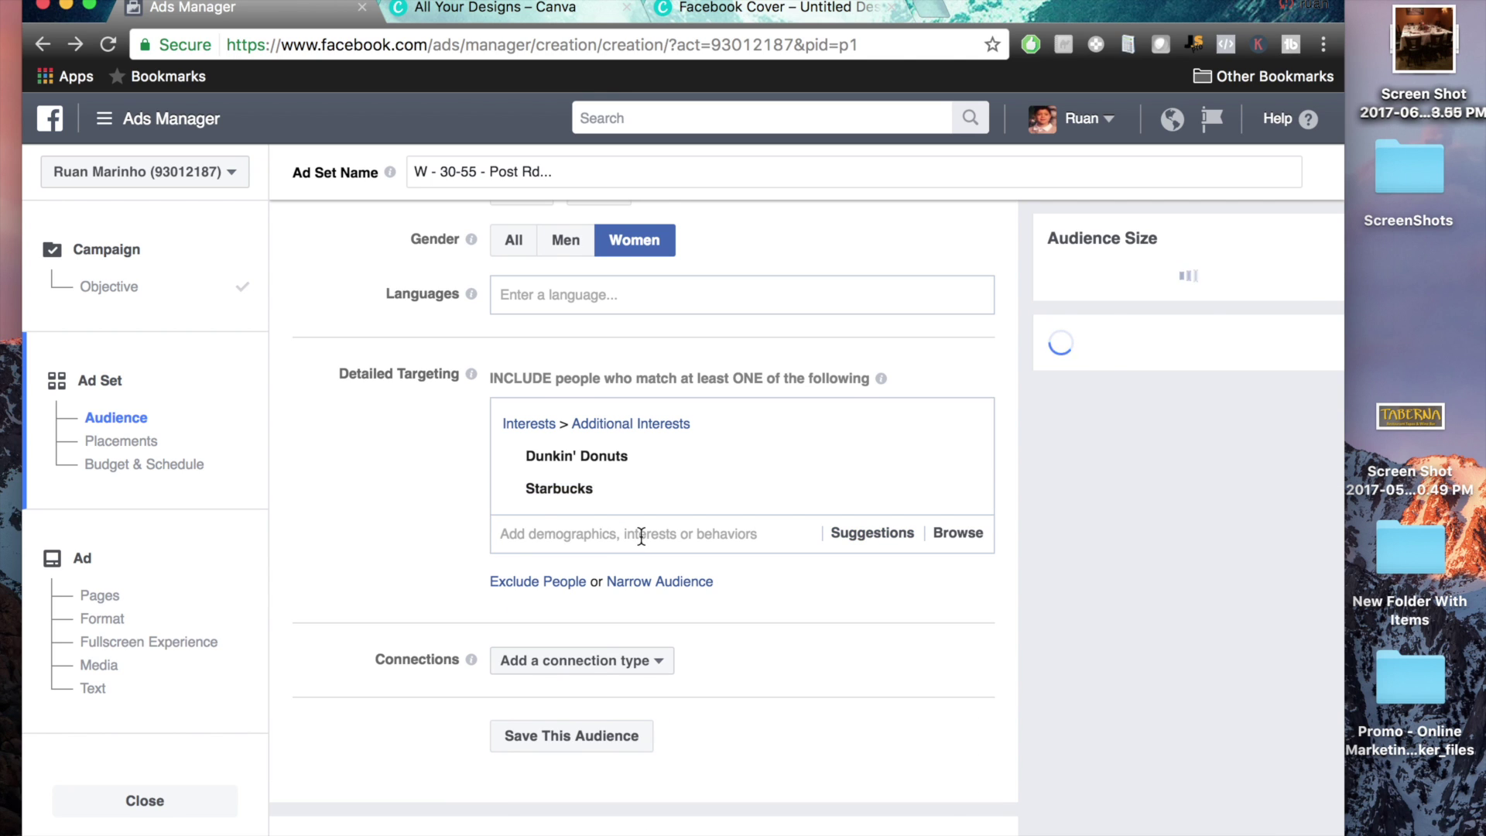
# From Suggestions, add Krispy Kreme, Coffee lovers, Coffee and Baskin-Robbins interests
pyautogui.click(855, 534)
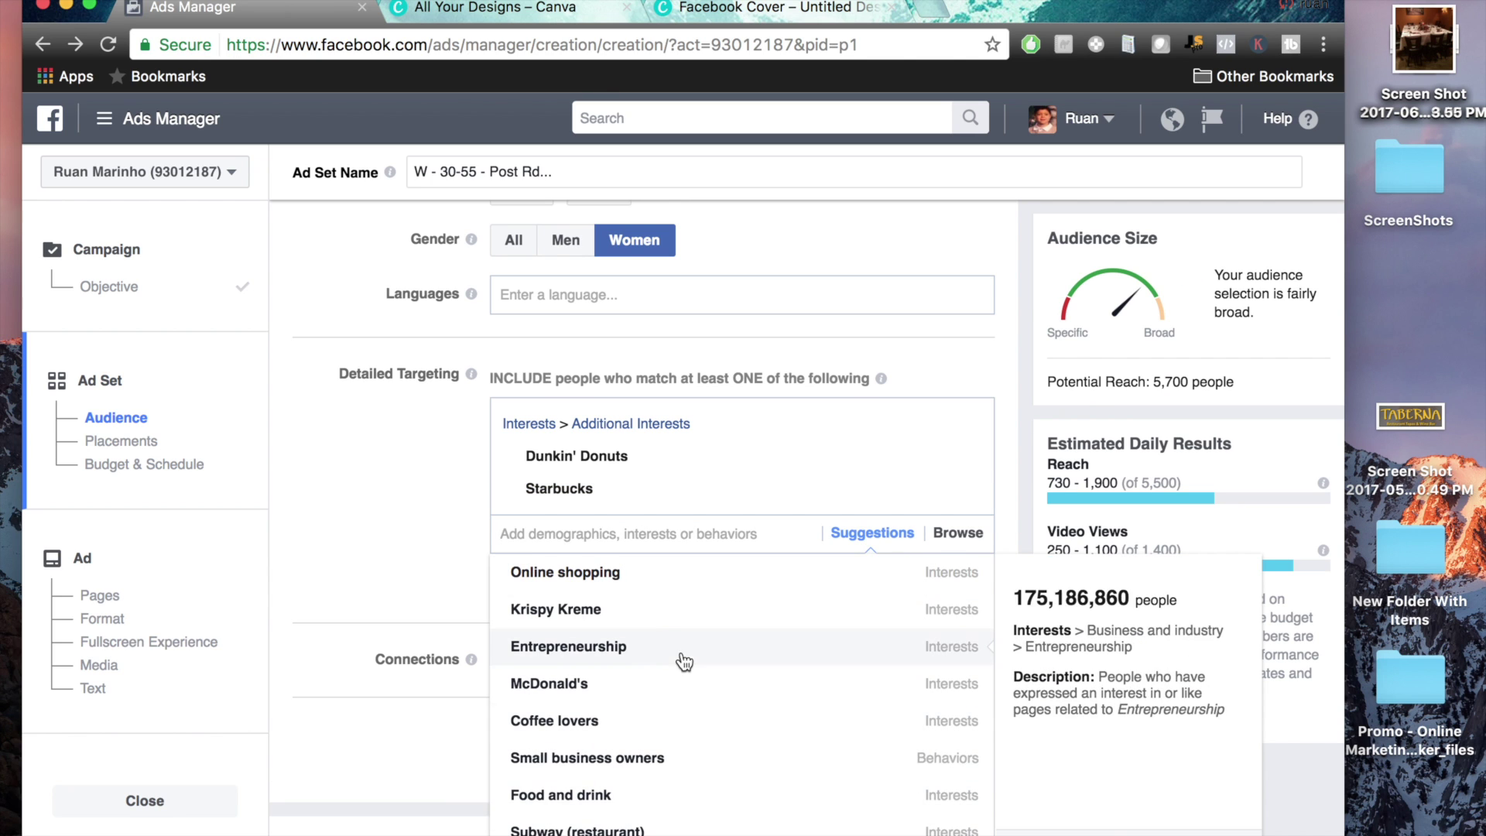
pyautogui.click(626, 609)
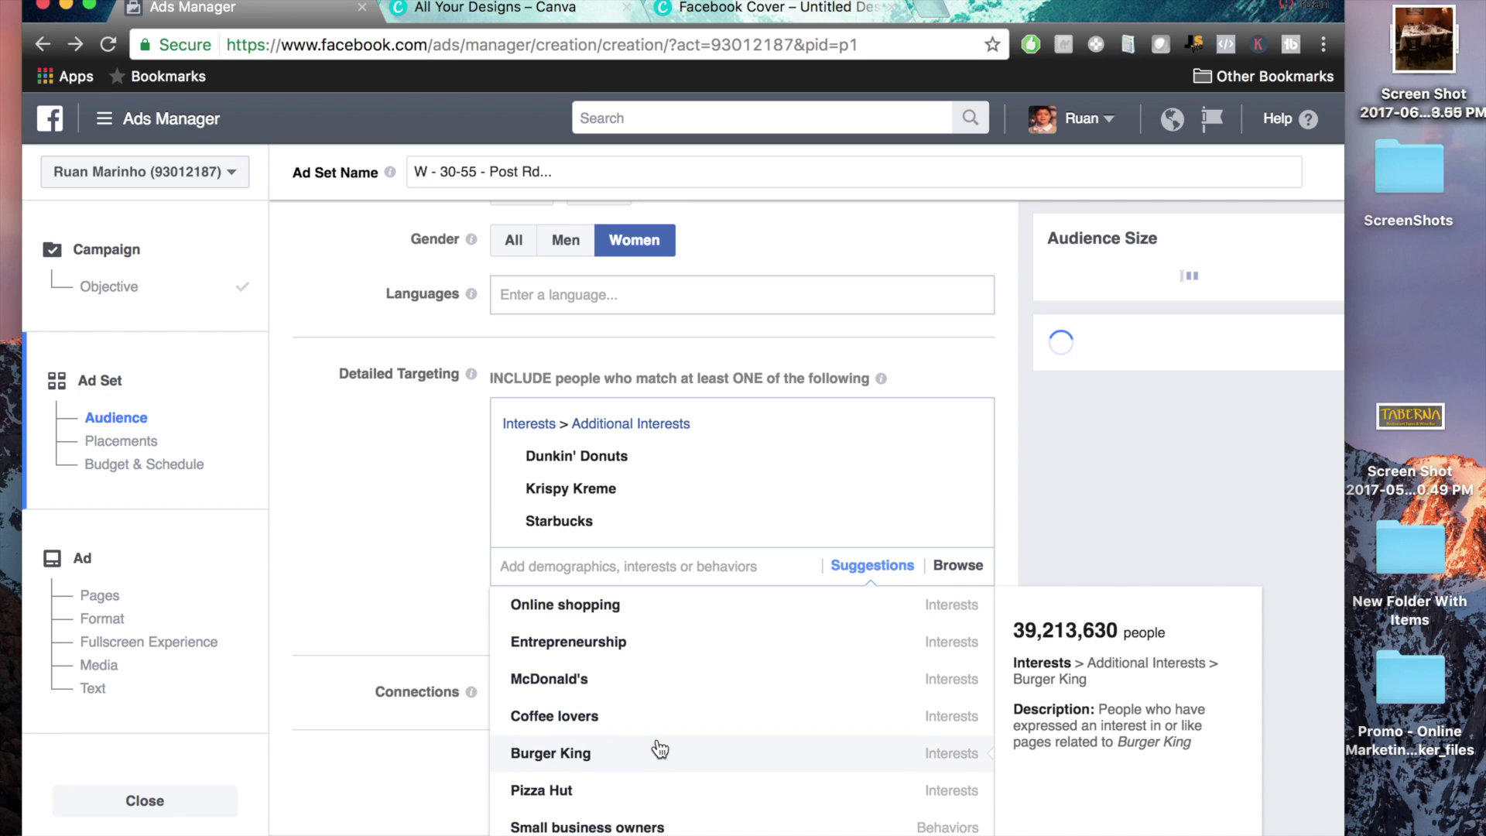
pyautogui.scroll(-1, 657, 746)
pyautogui.click(619, 694)
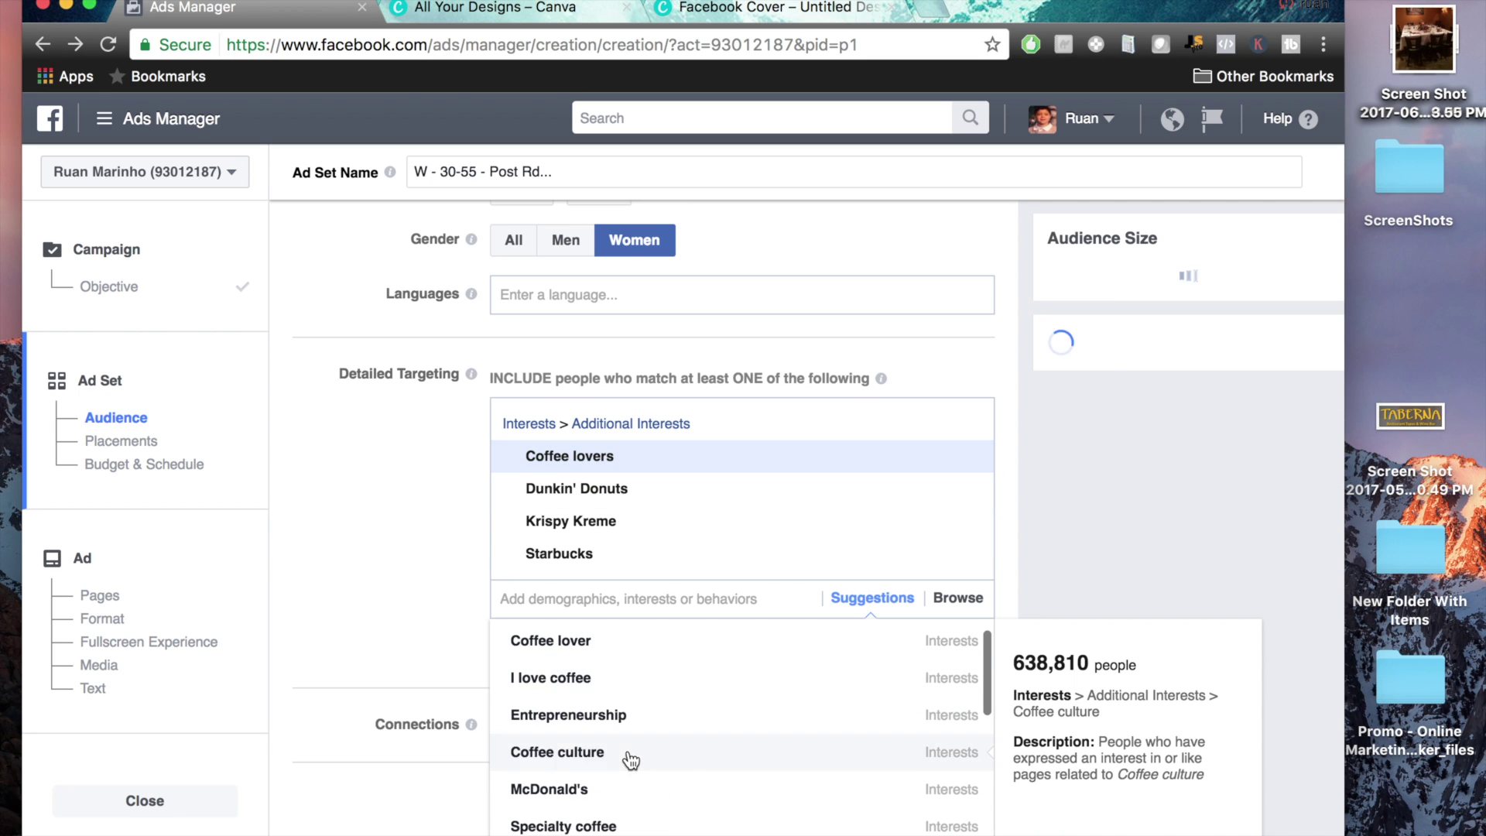
pyautogui.scroll(-5, 624, 766)
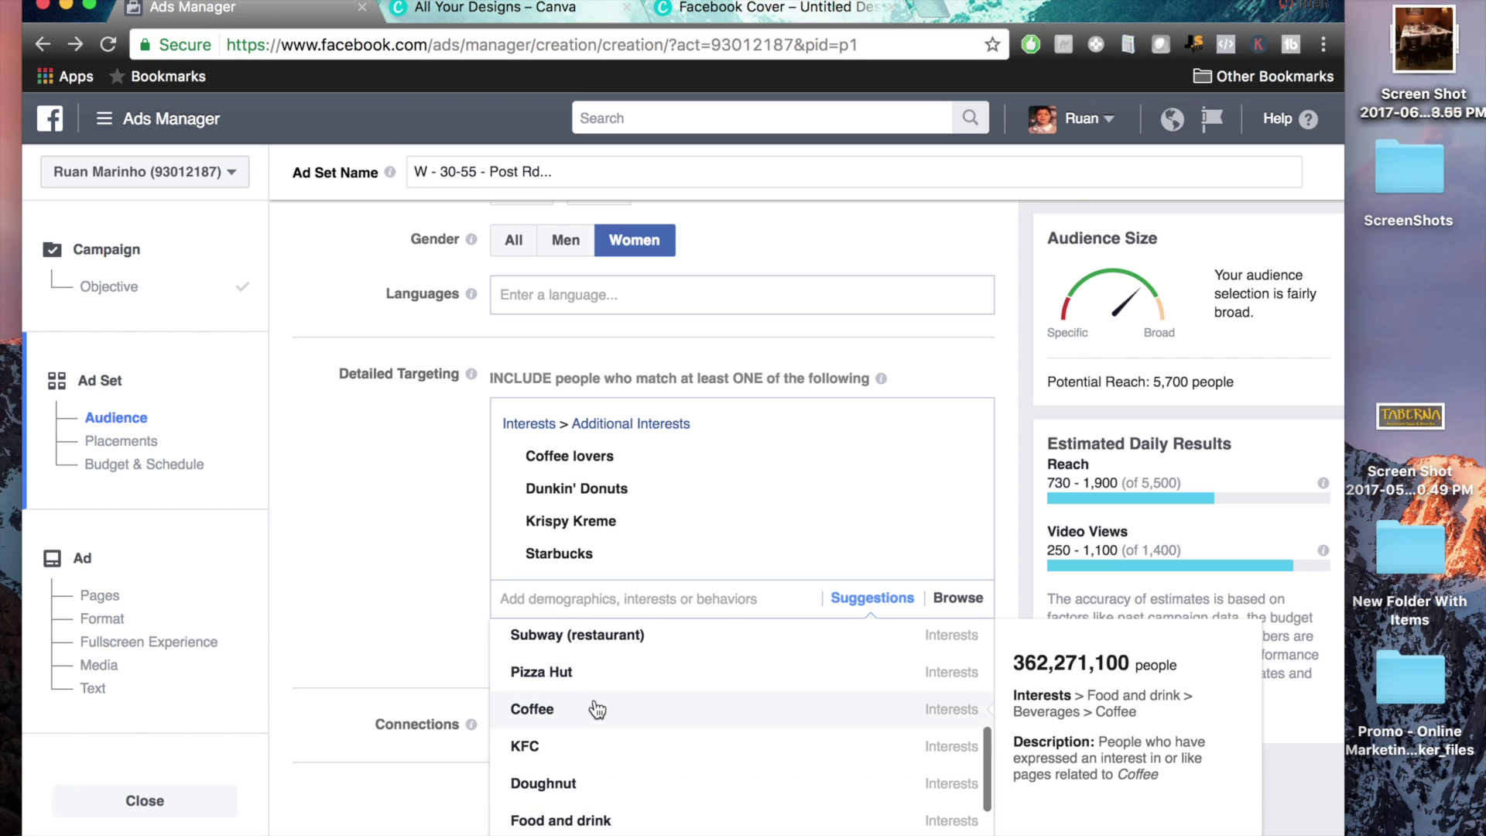
pyautogui.click(596, 707)
pyautogui.scroll(-1, 709, 780)
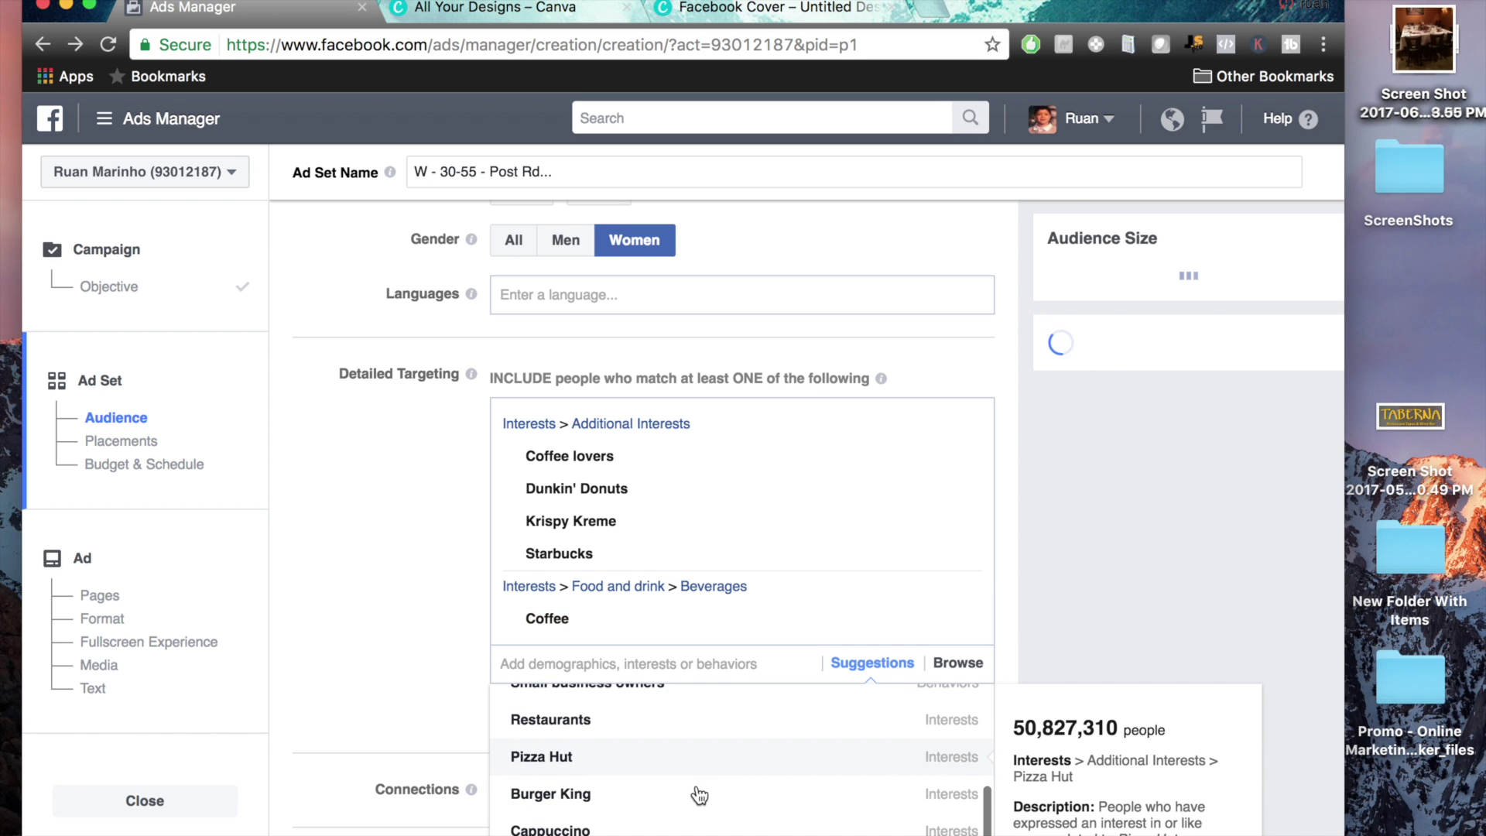
pyautogui.scroll(-2, 642, 782)
pyautogui.scroll(-5, 652, 802)
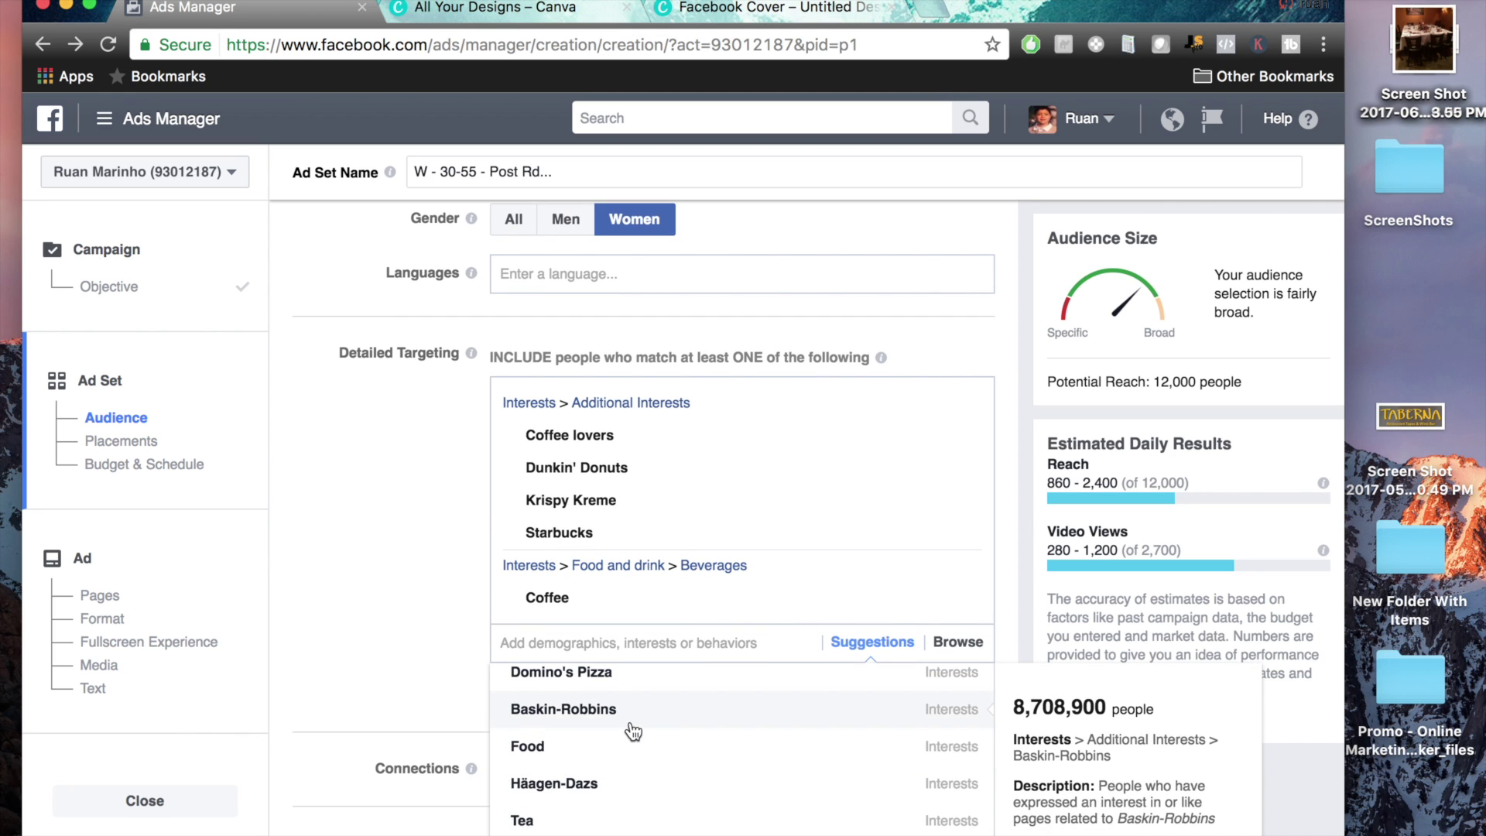
pyautogui.click(631, 727)
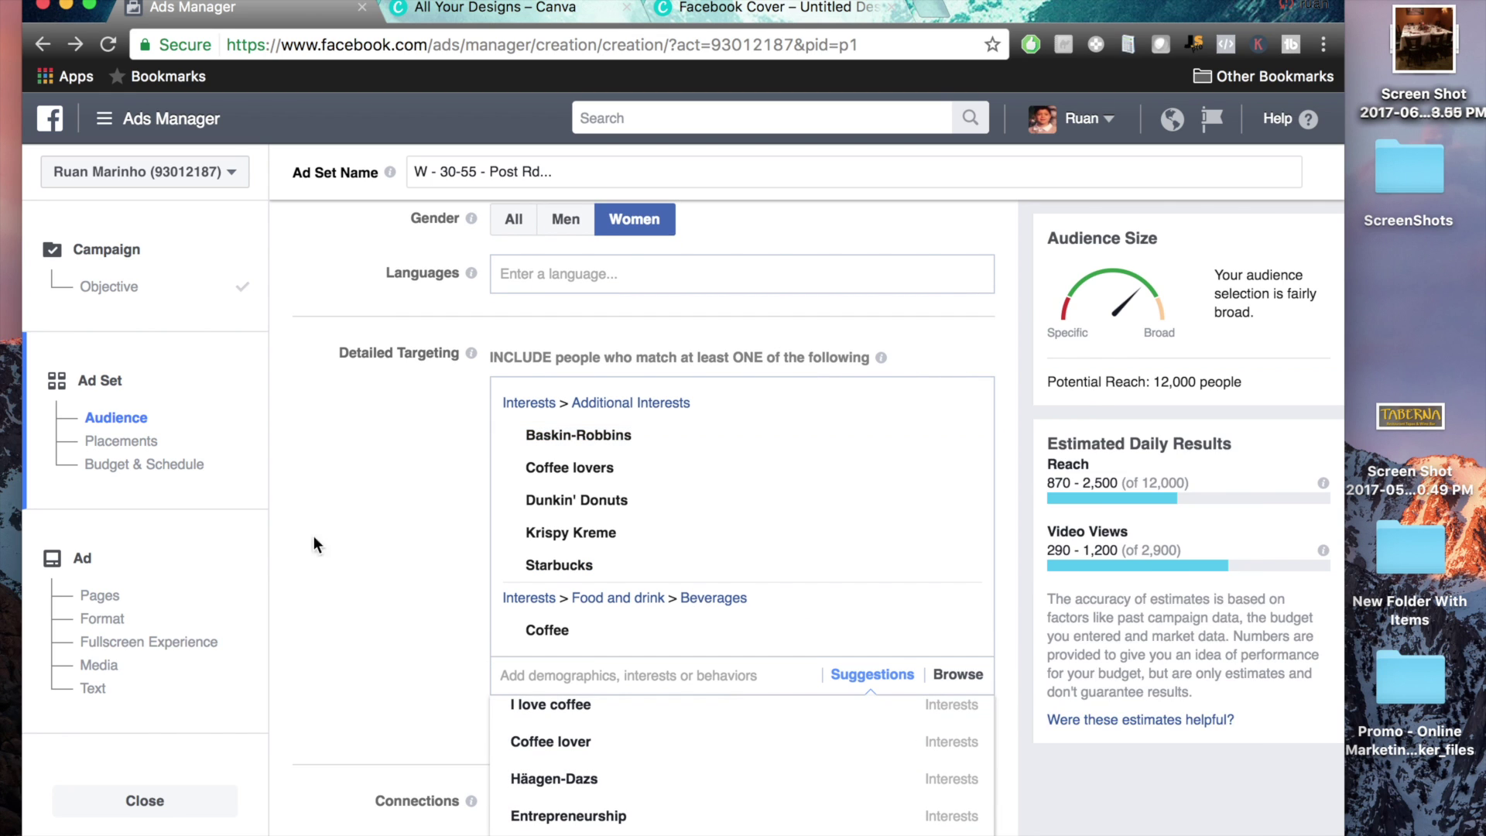
pyautogui.scroll(1, 408, 572)
pyautogui.scroll(-1, 409, 572)
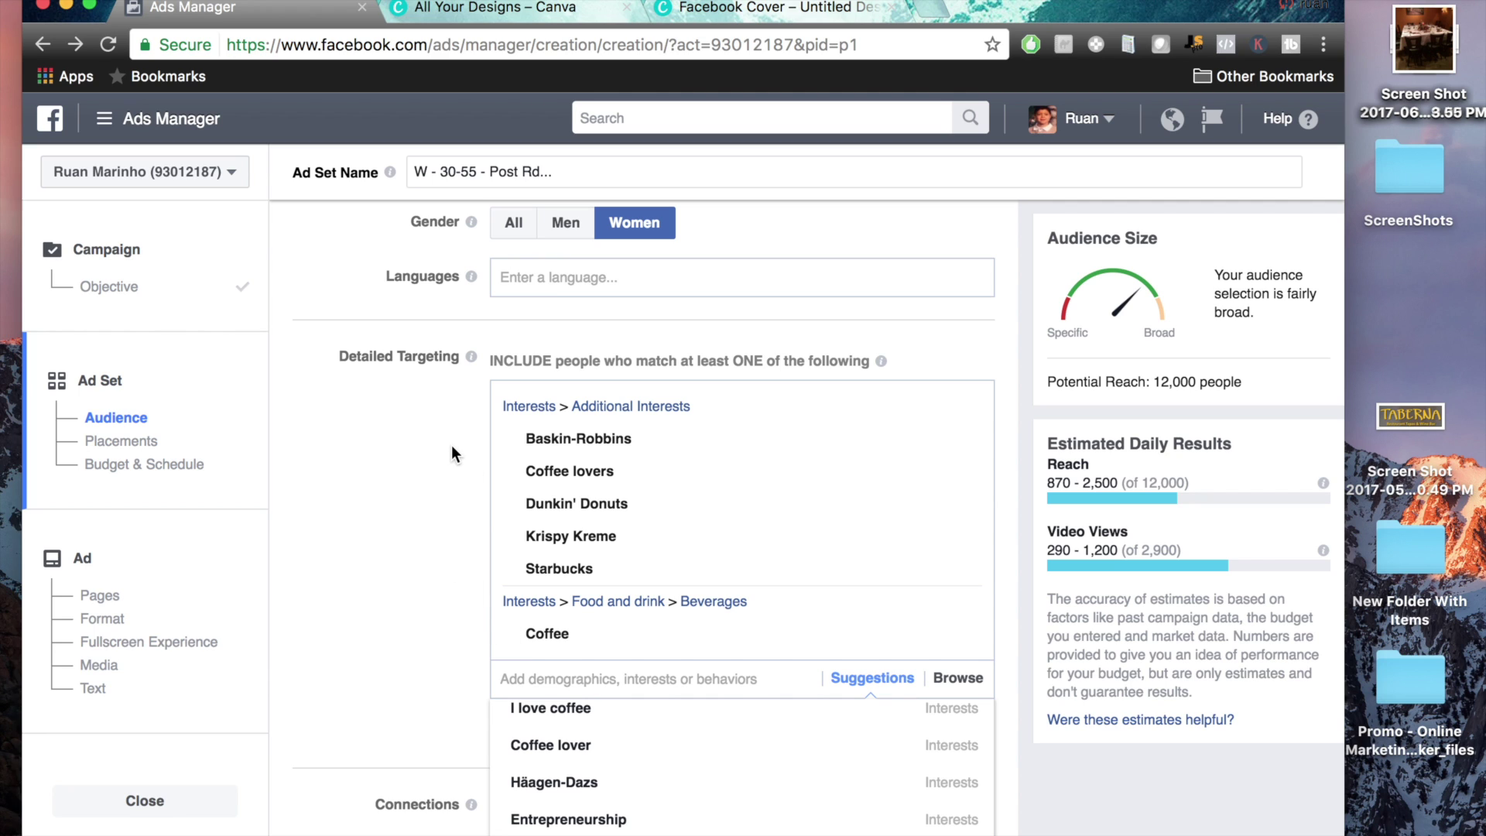
pyautogui.scroll(-3, 432, 500)
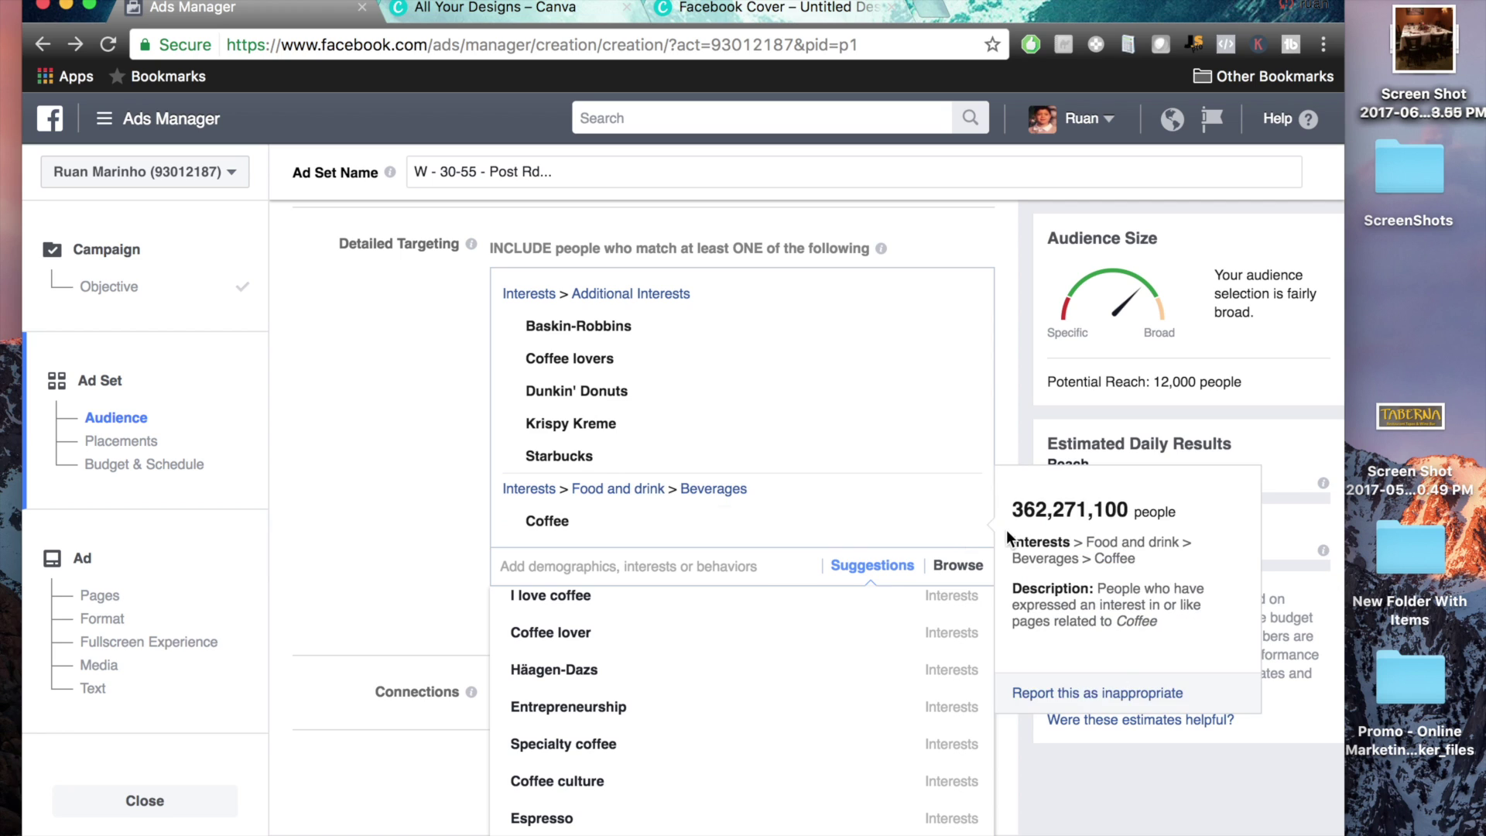
pyautogui.scroll(-3, 1018, 439)
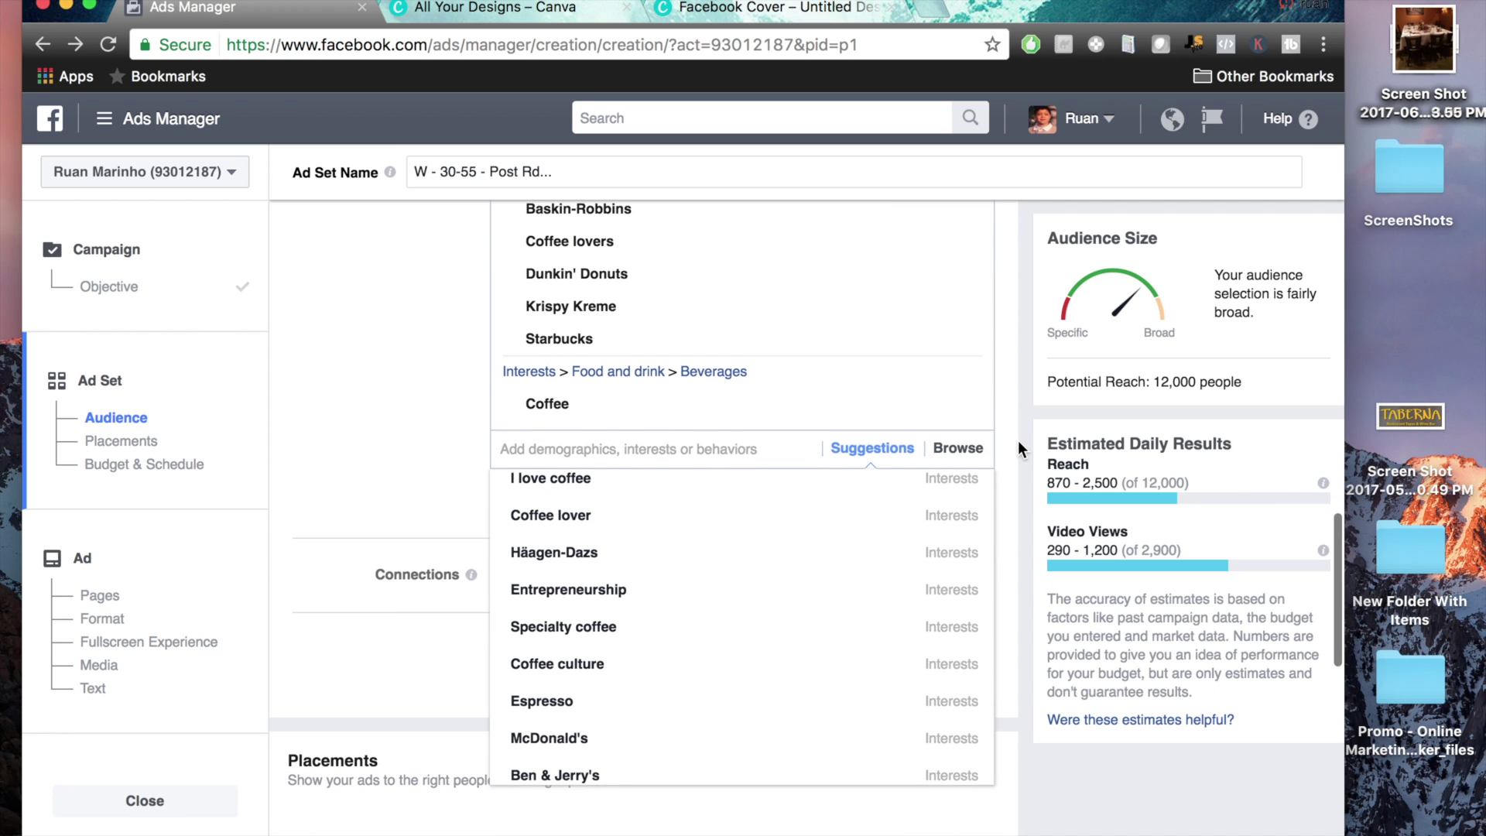
pyautogui.click(958, 450)
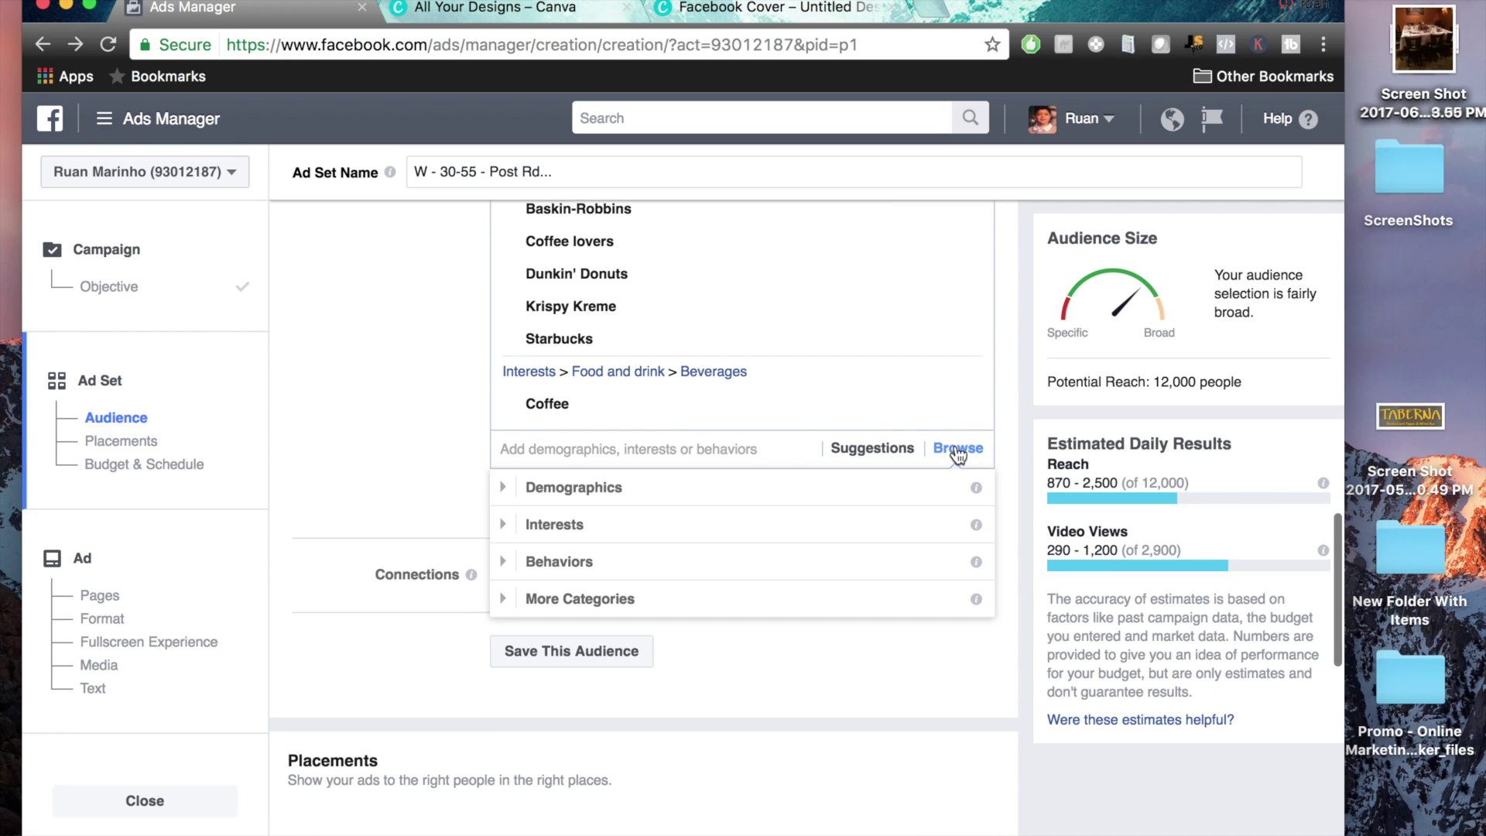
# Expand the Demographics > Financial > Income categories in Browse
pyautogui.click(506, 486)
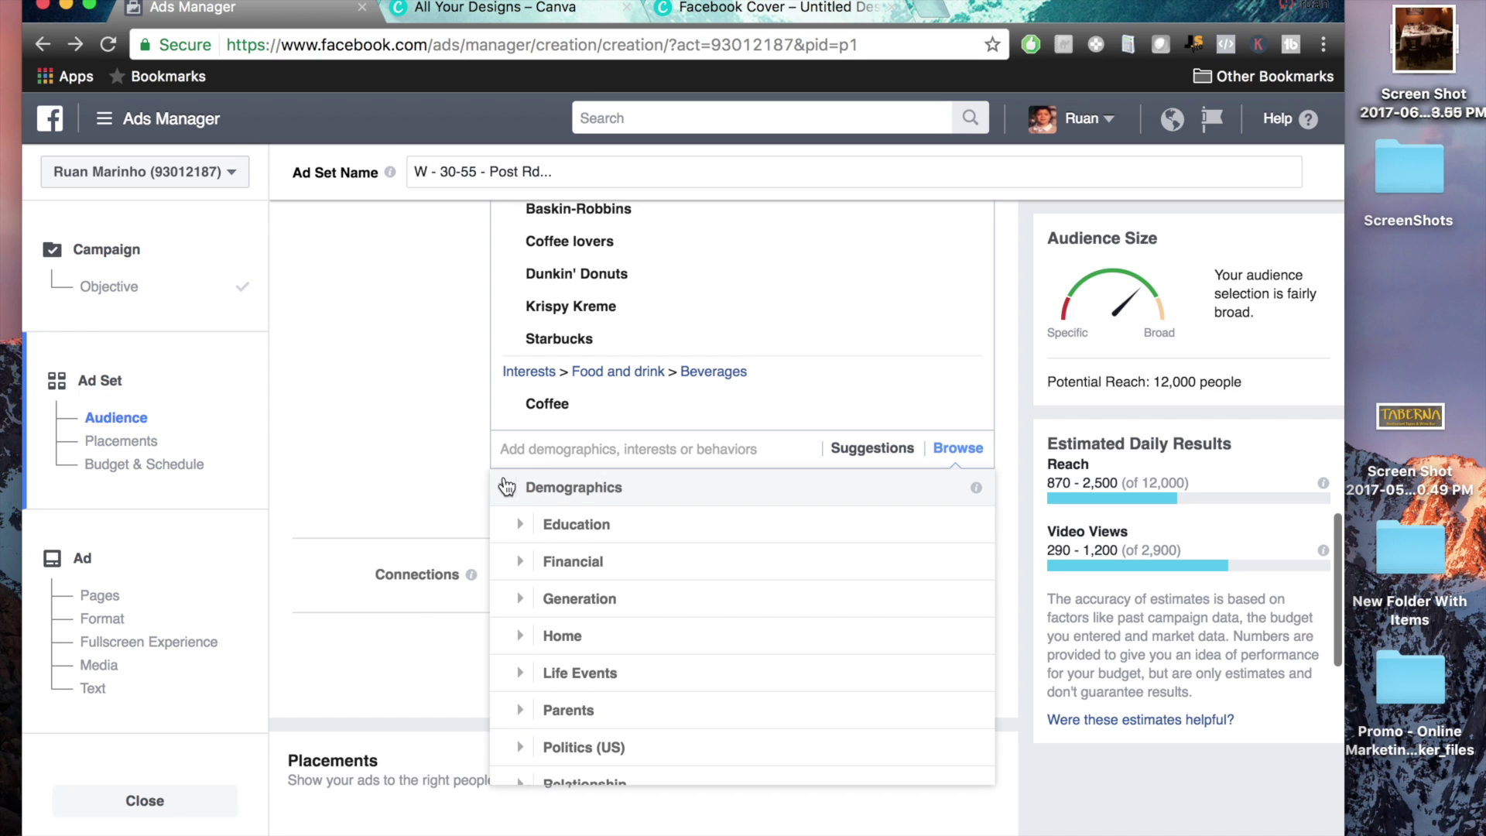
pyautogui.scroll(-3, 418, 617)
pyautogui.scroll(-1, 704, 435)
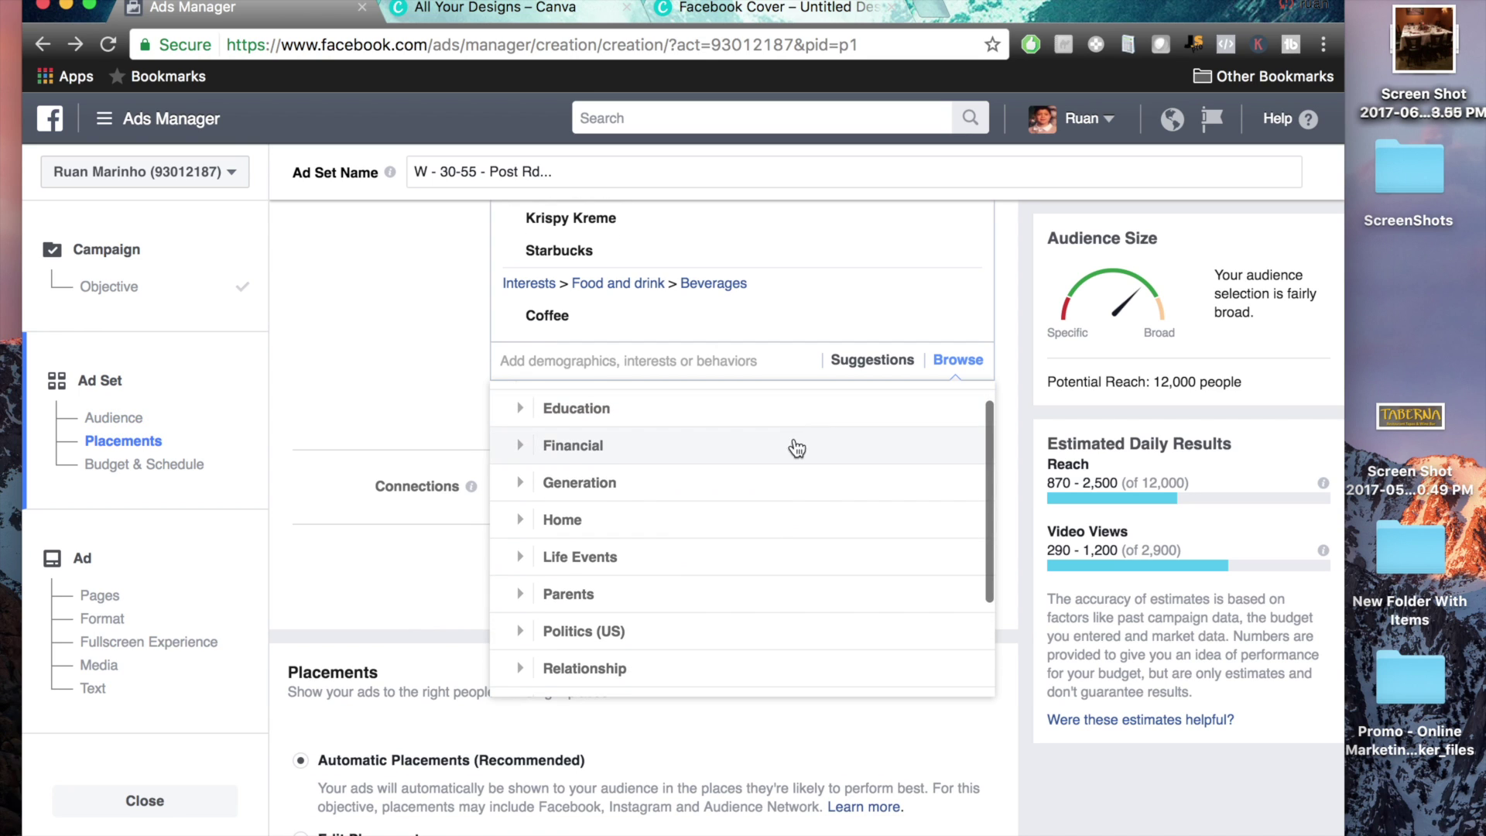
pyautogui.scroll(-4, 796, 464)
pyautogui.scroll(5, 797, 494)
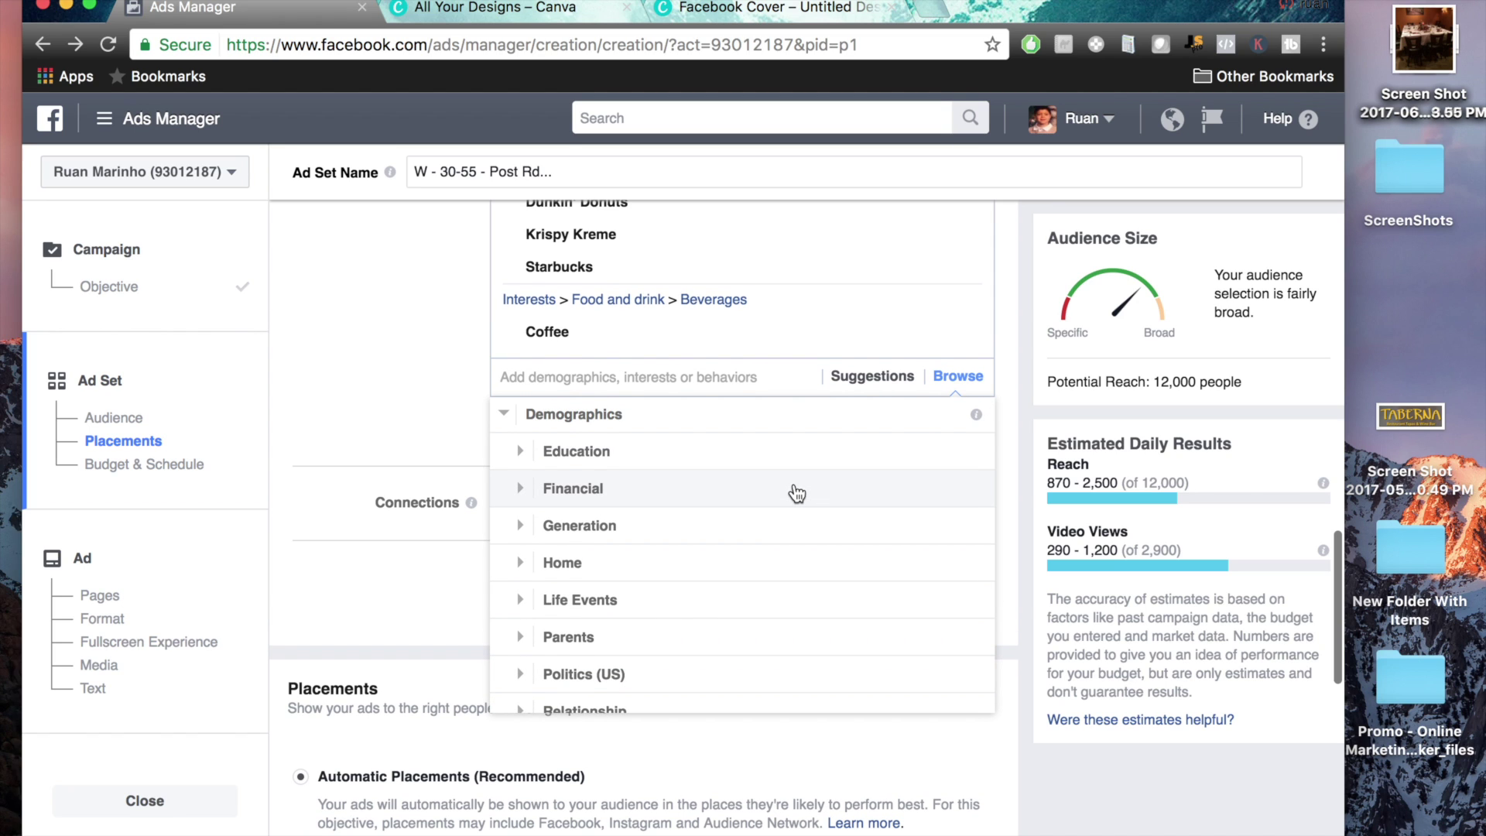
pyautogui.scroll(10, 447, 430)
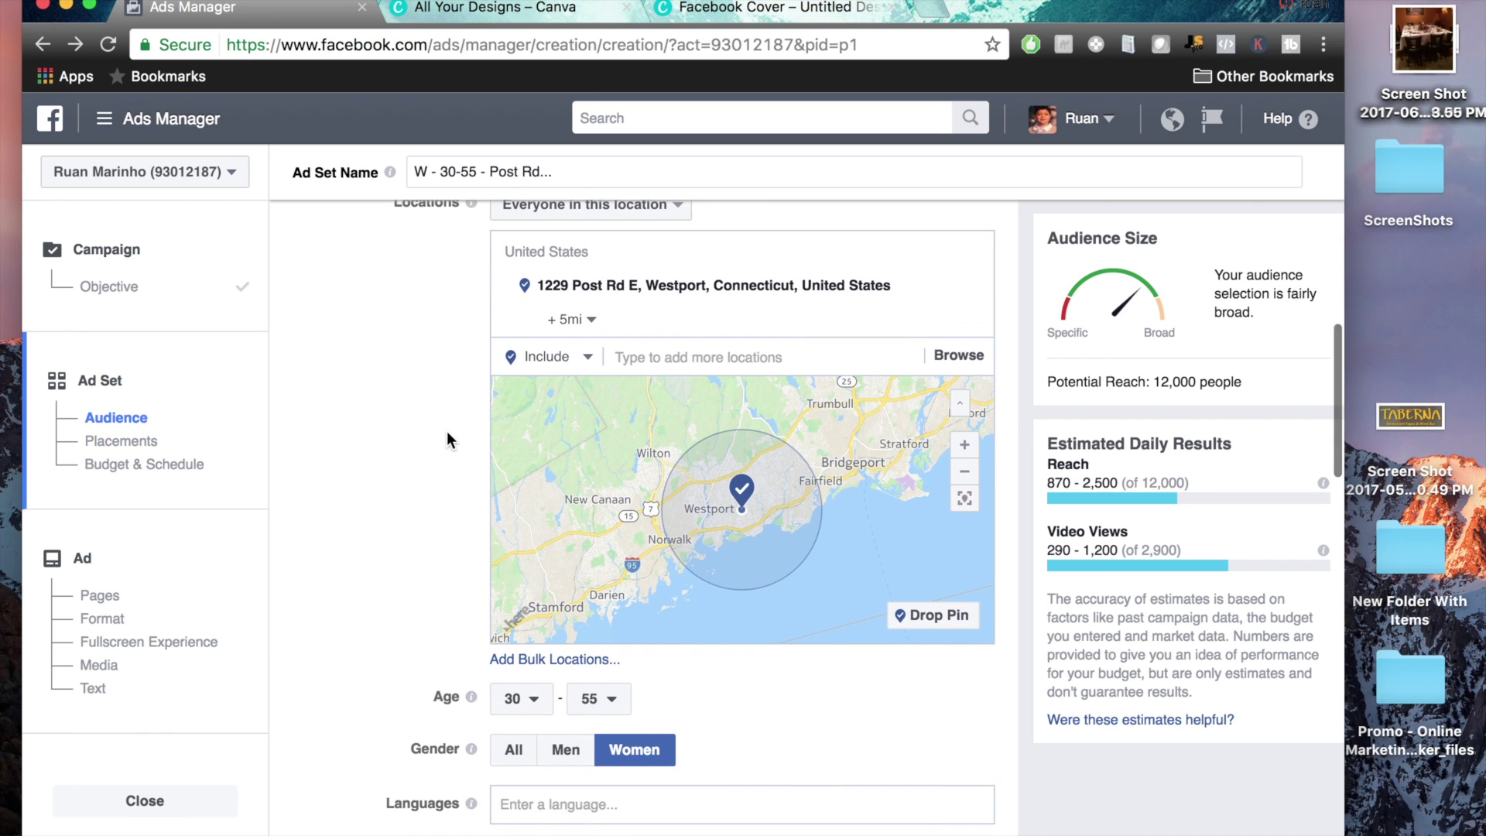
pyautogui.scroll(-4, 420, 583)
pyautogui.scroll(-6, 420, 582)
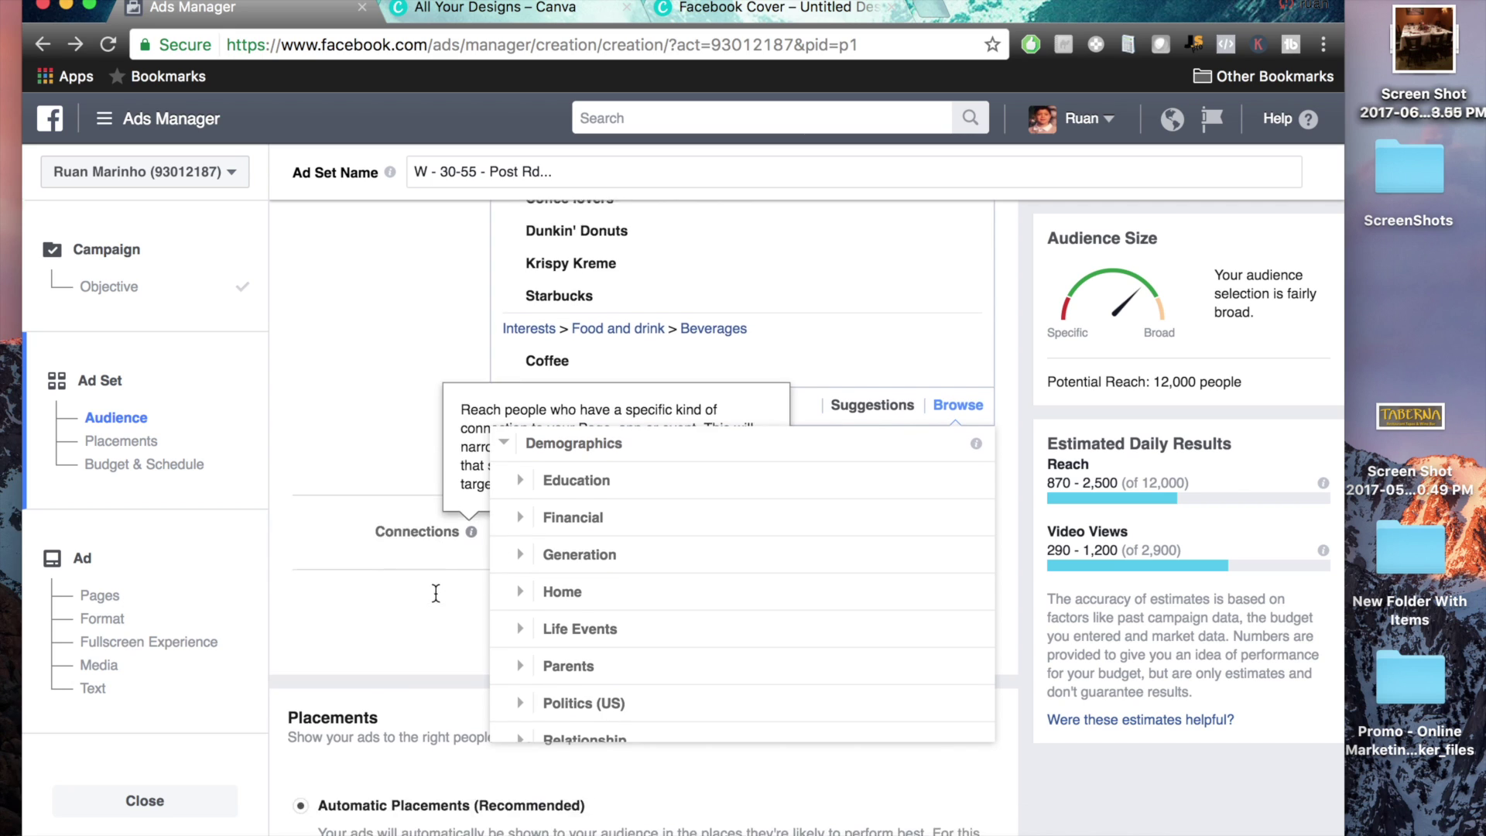
pyautogui.scroll(-1, 435, 592)
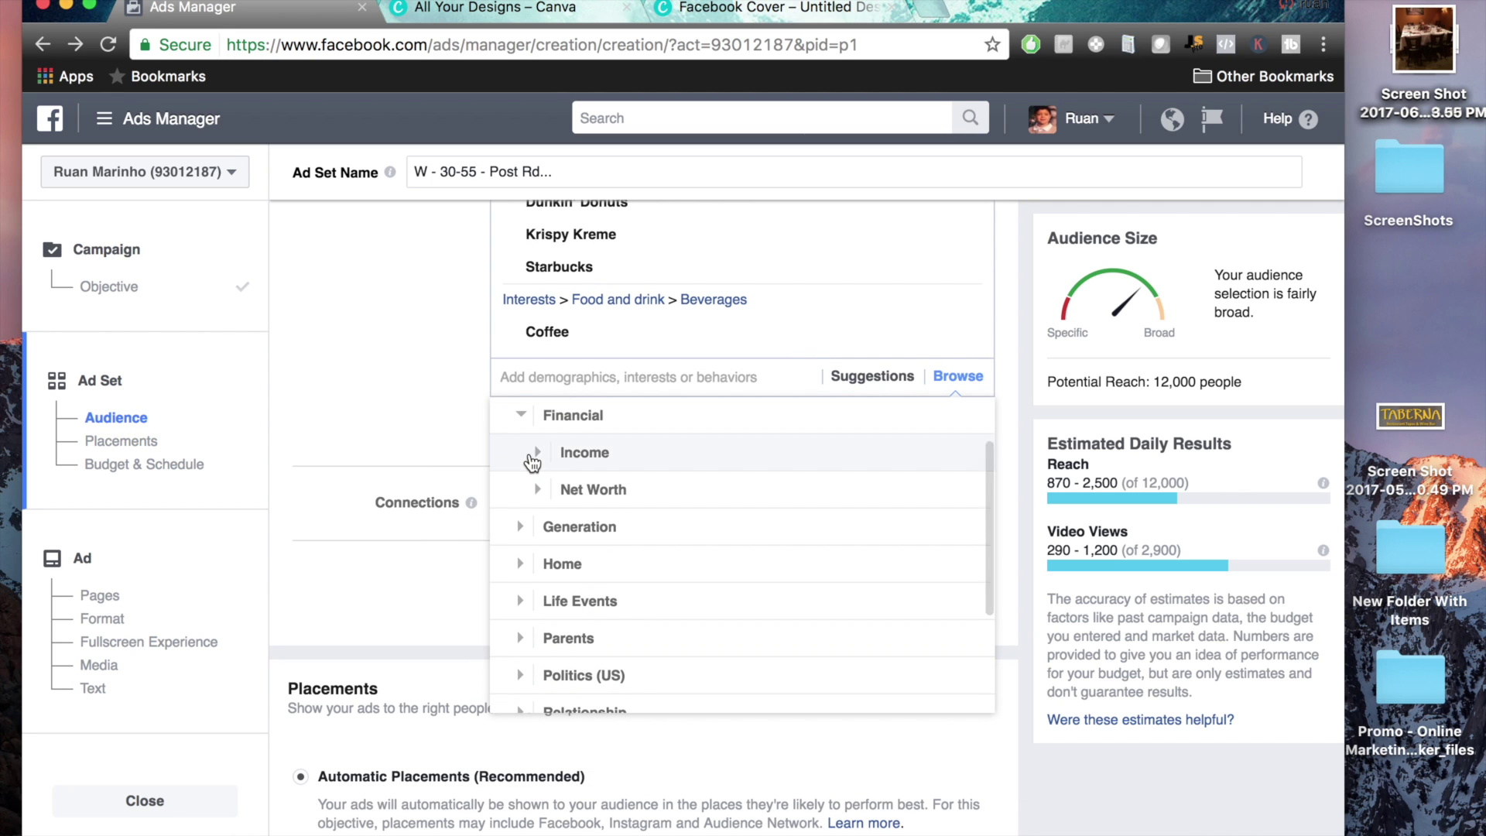
pyautogui.click(533, 455)
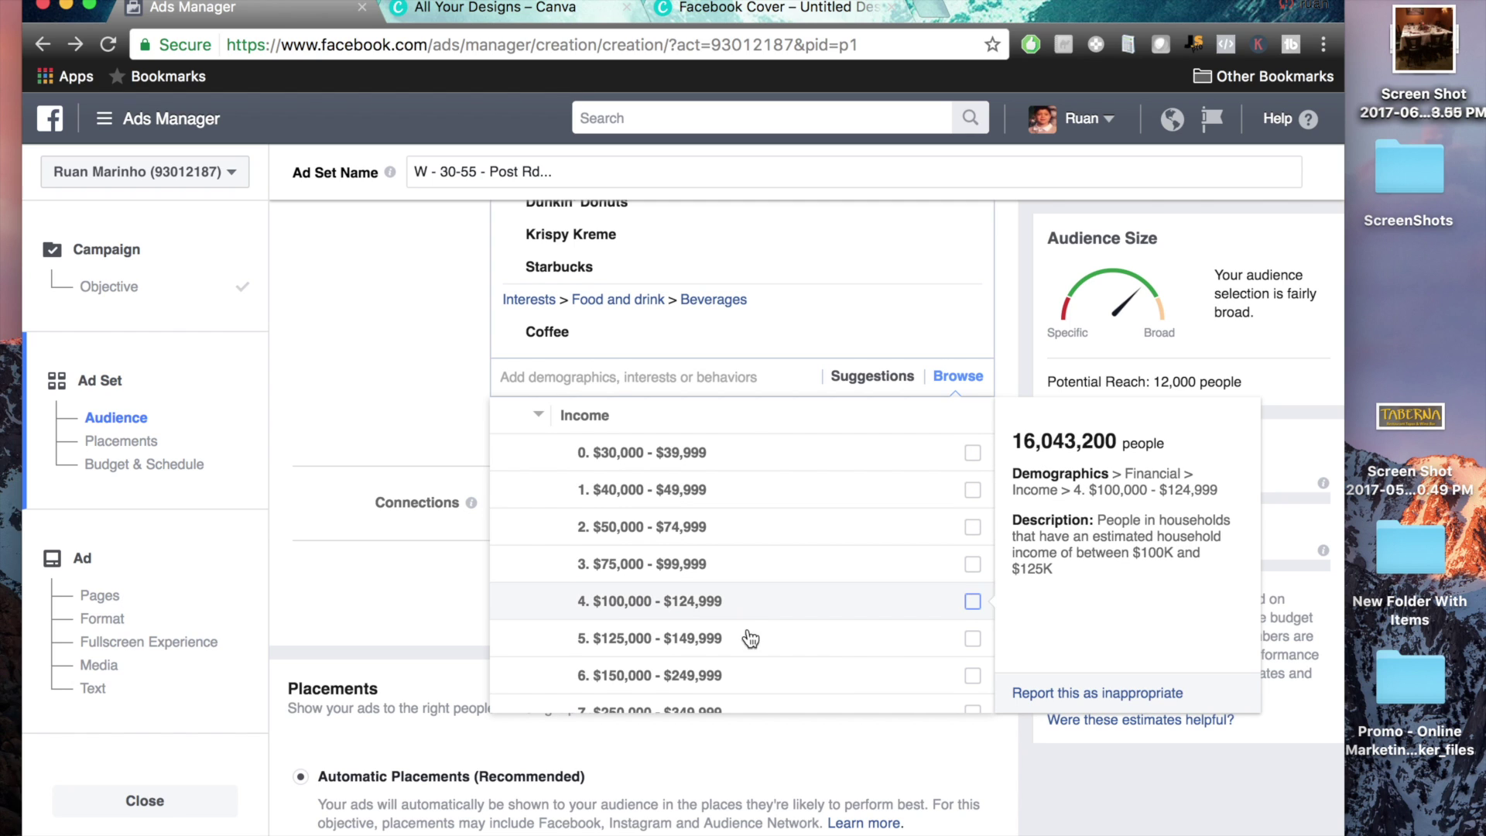
pyautogui.scroll(-4, 766, 592)
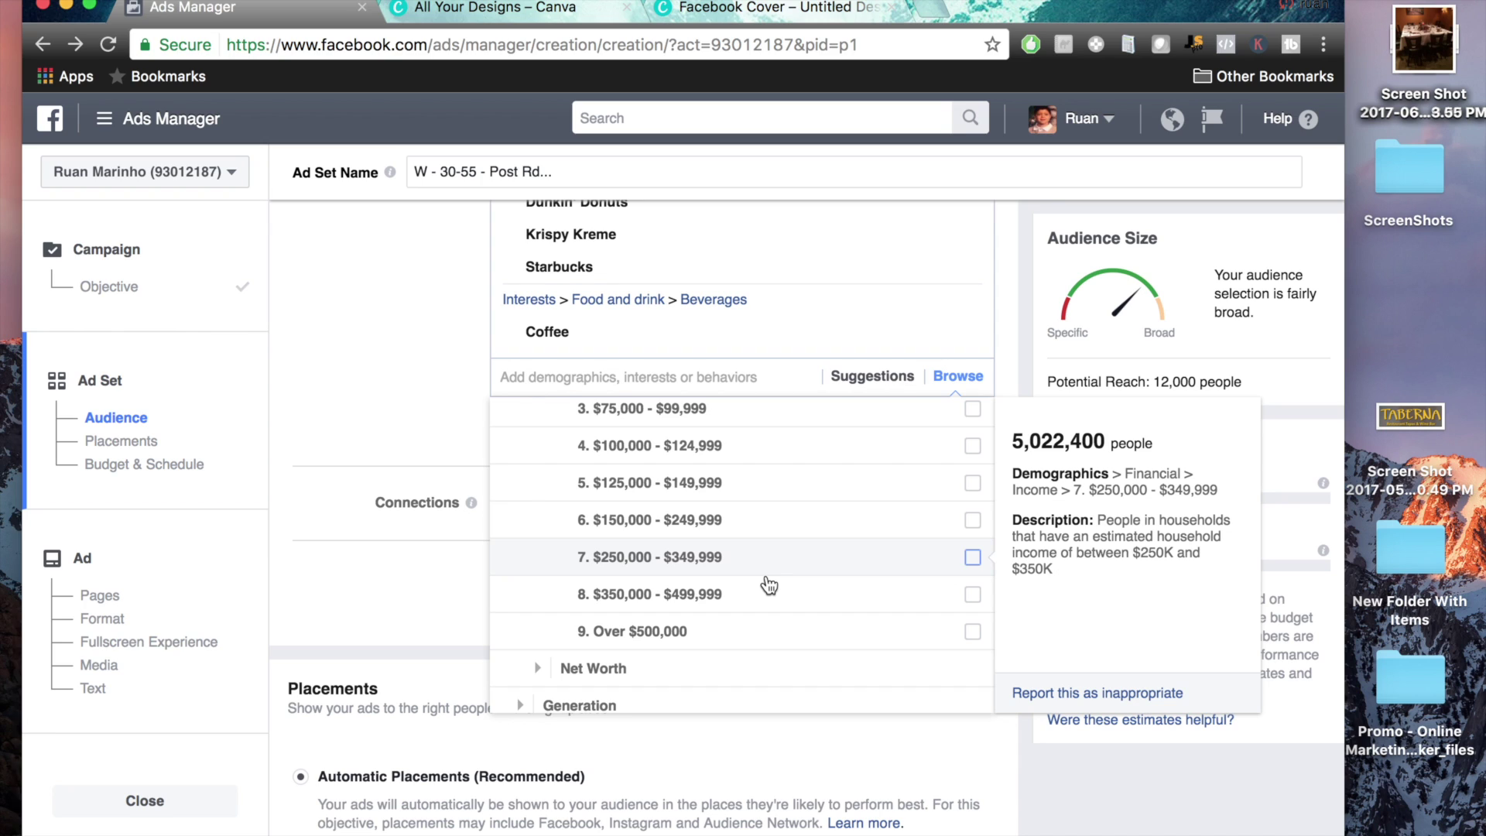
pyautogui.moveTo(1095, 519); pyautogui.dragTo(1060, 577)
pyautogui.scroll(4, 815, 464)
pyautogui.scroll(-2, 821, 532)
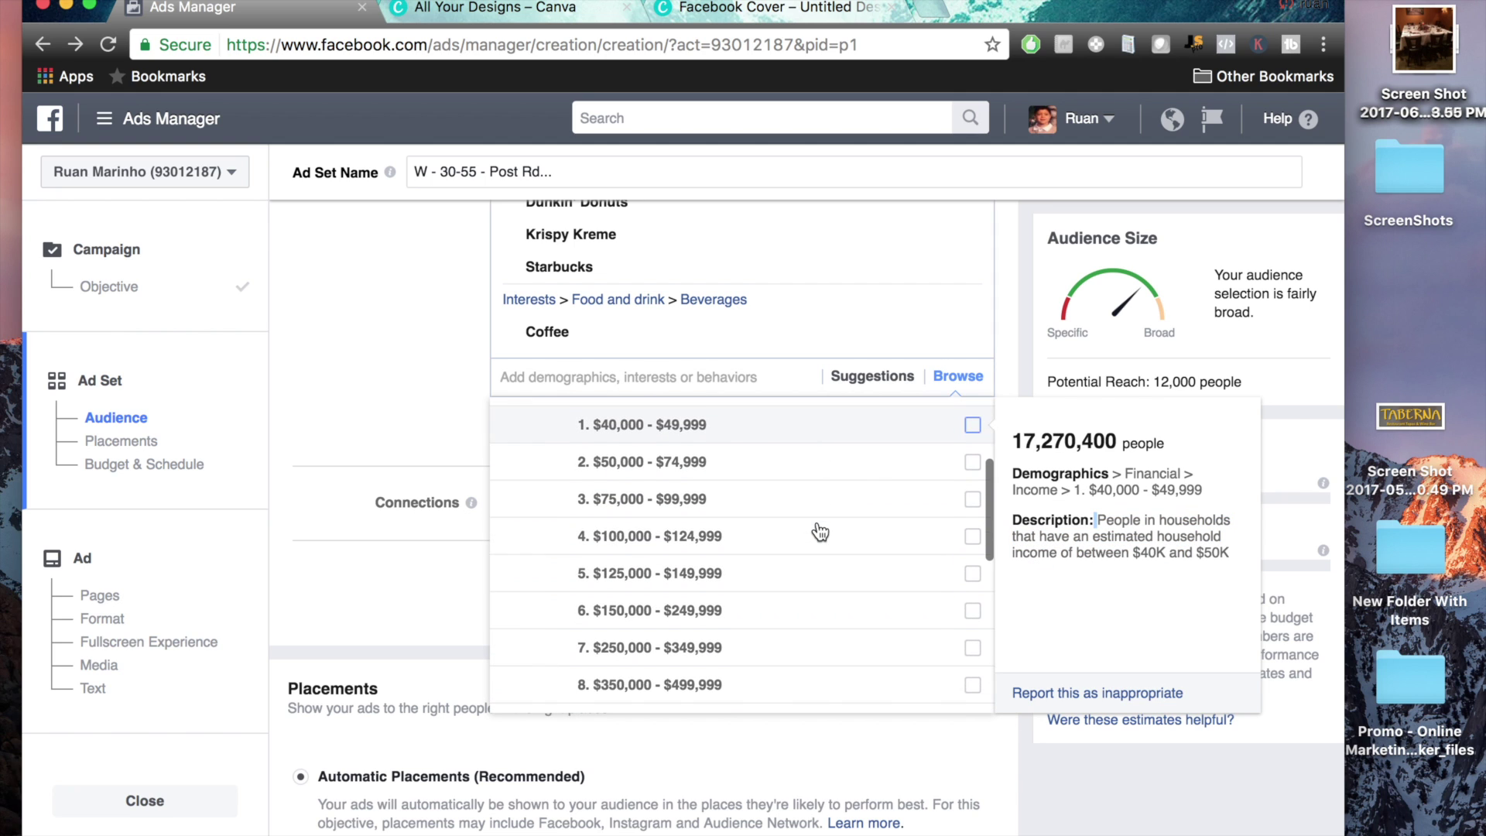
# Tick the $125,000–$149,999, $150,000–$249,999 and $250,000–$349,999 income brackets
pyautogui.click(971, 572)
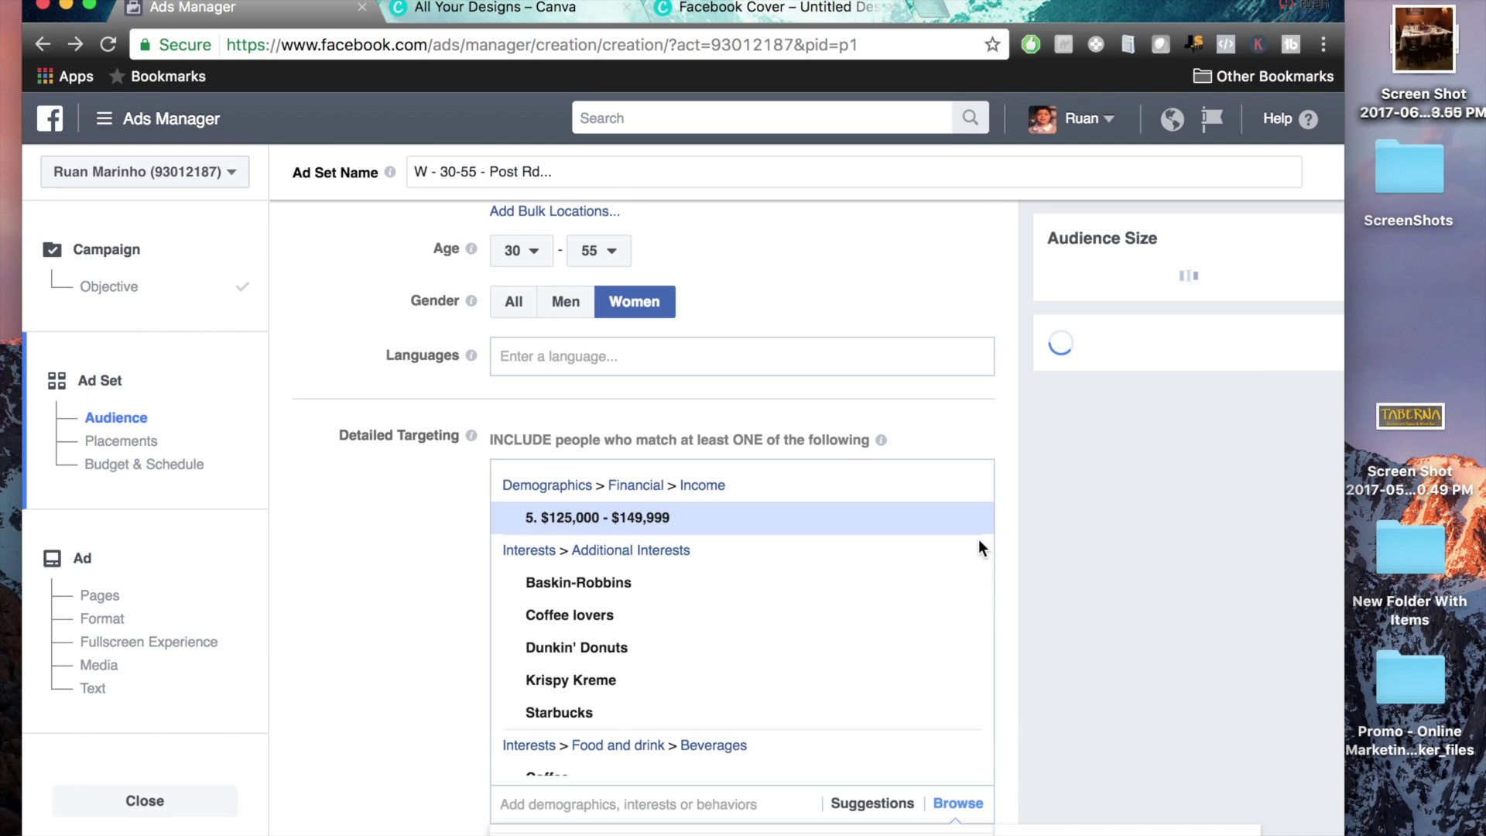
pyautogui.scroll(-5, 450, 563)
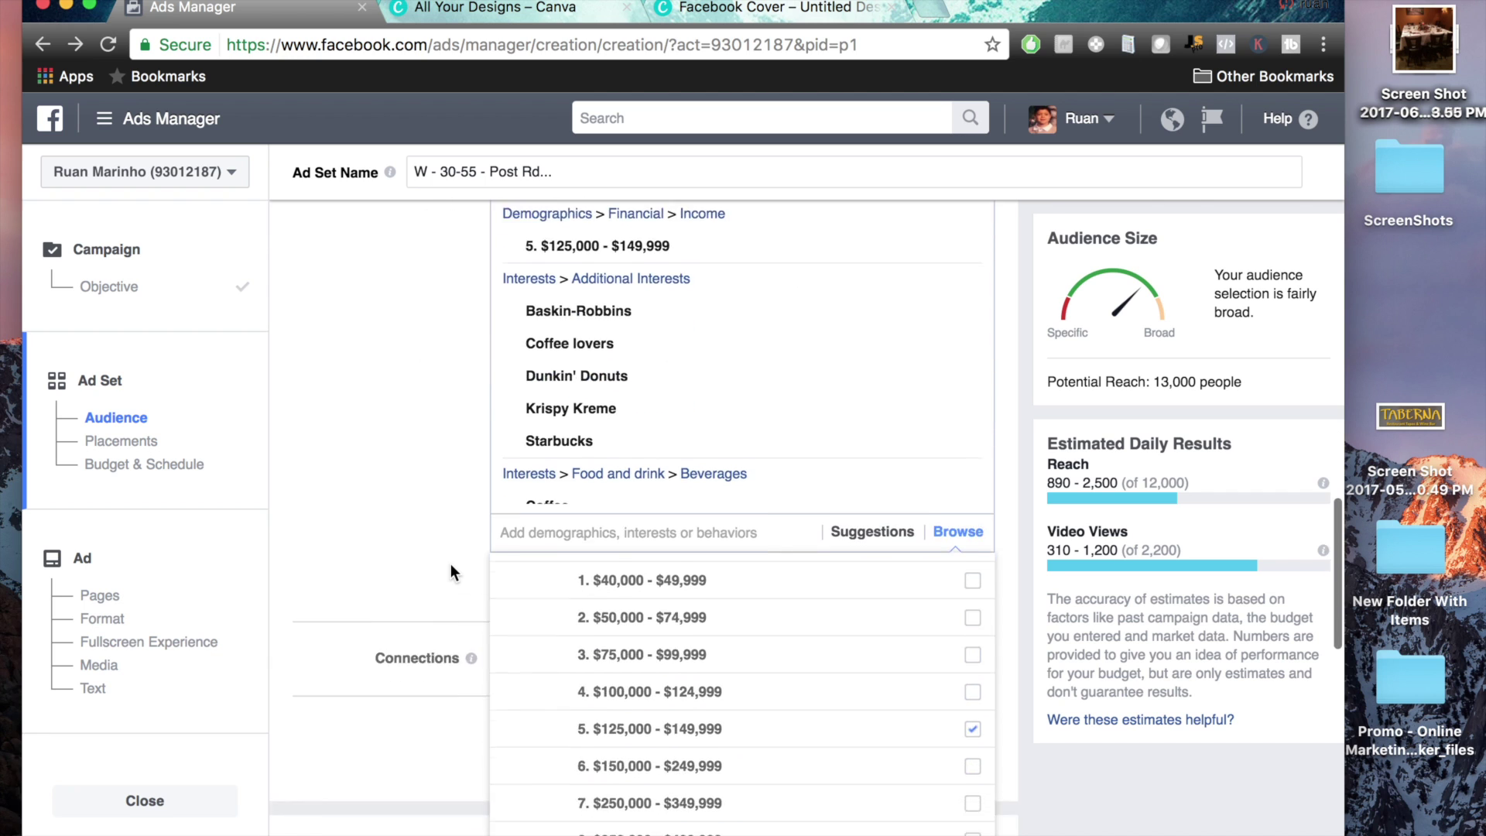
pyautogui.scroll(-3, 450, 563)
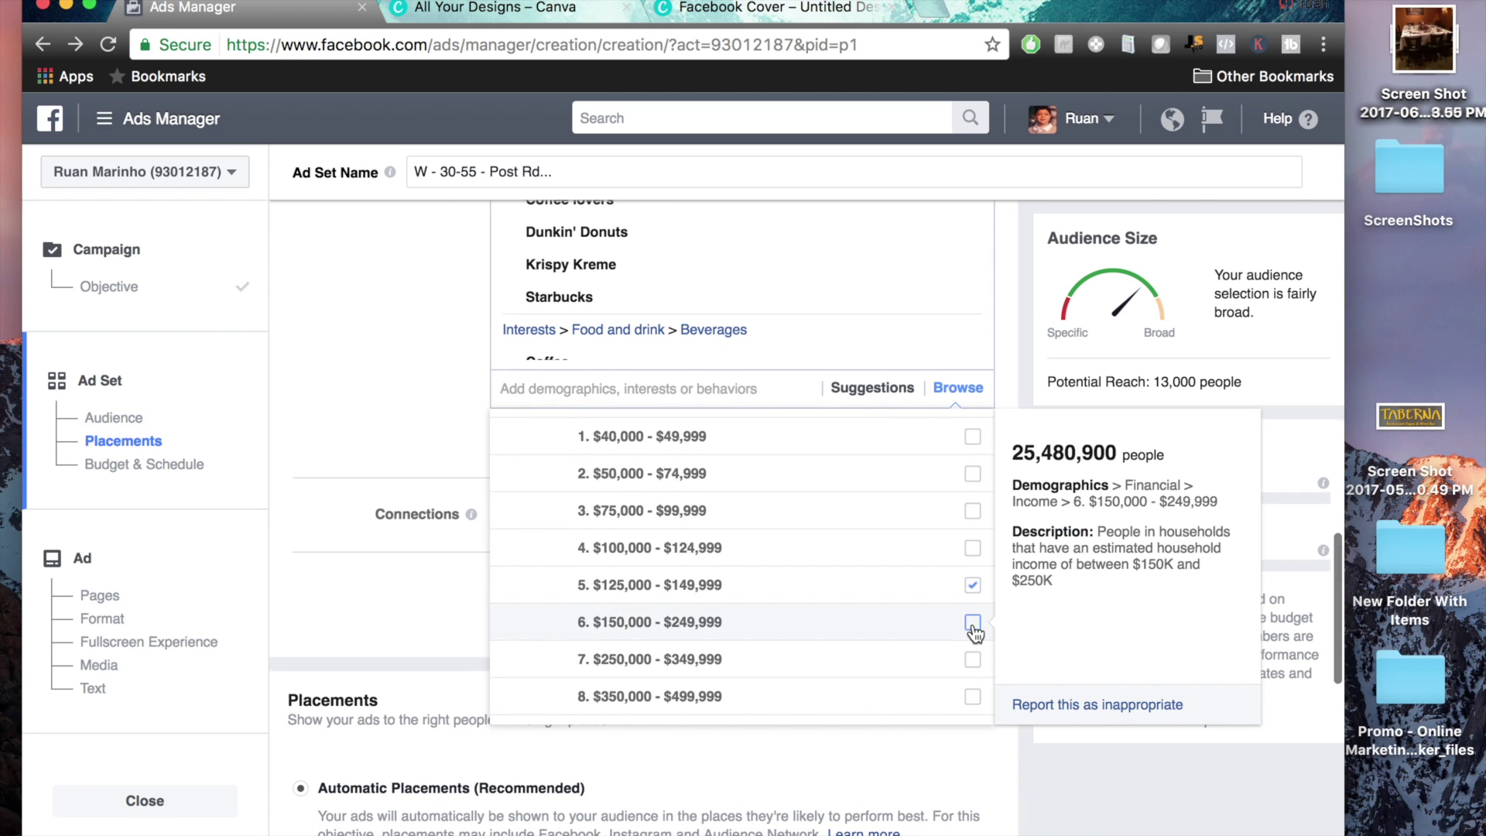
pyautogui.click(972, 624)
pyautogui.scroll(-4, 909, 639)
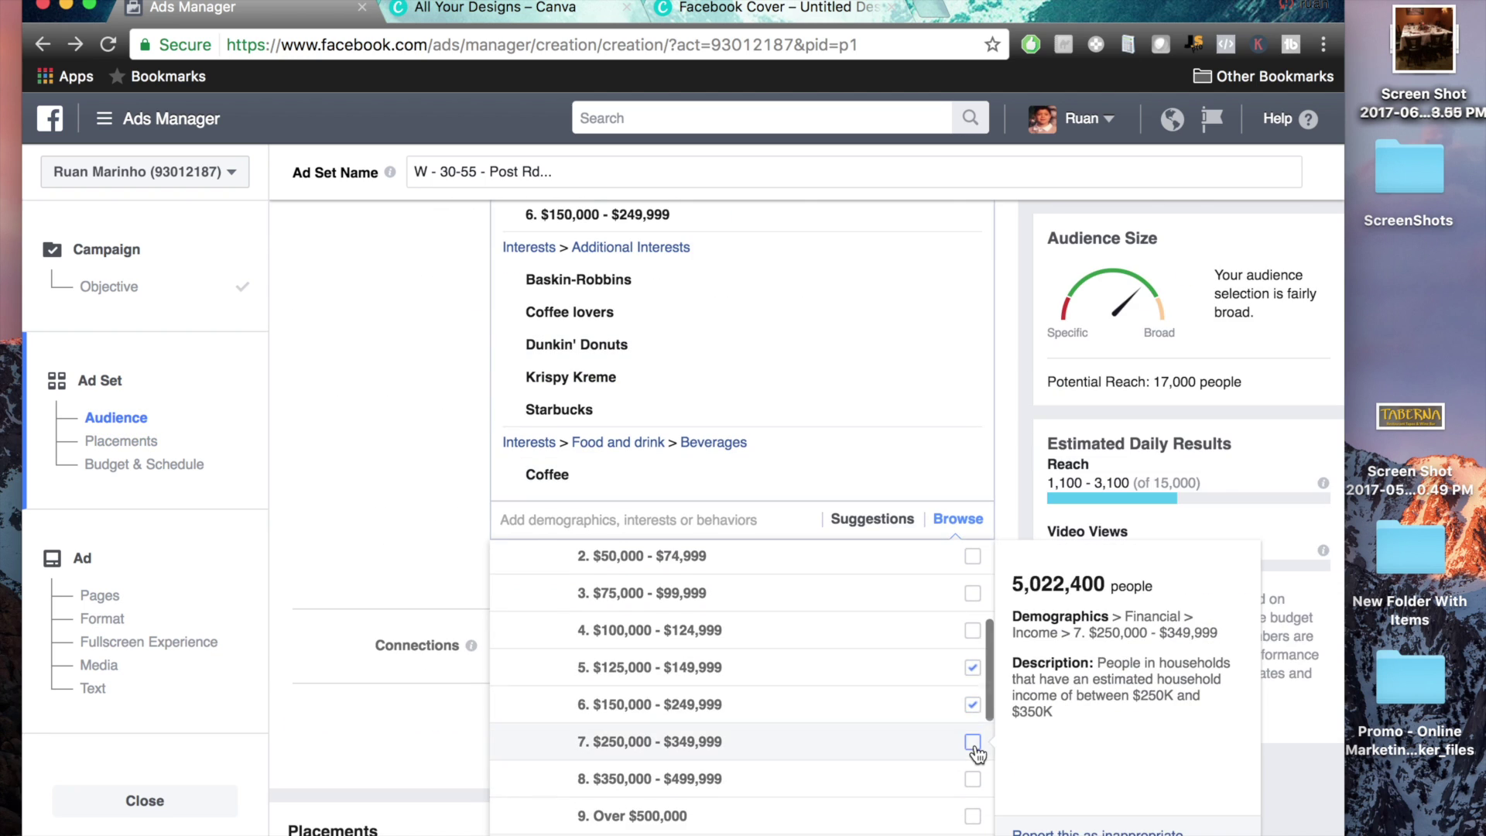
pyautogui.click(973, 743)
pyautogui.click(375, 390)
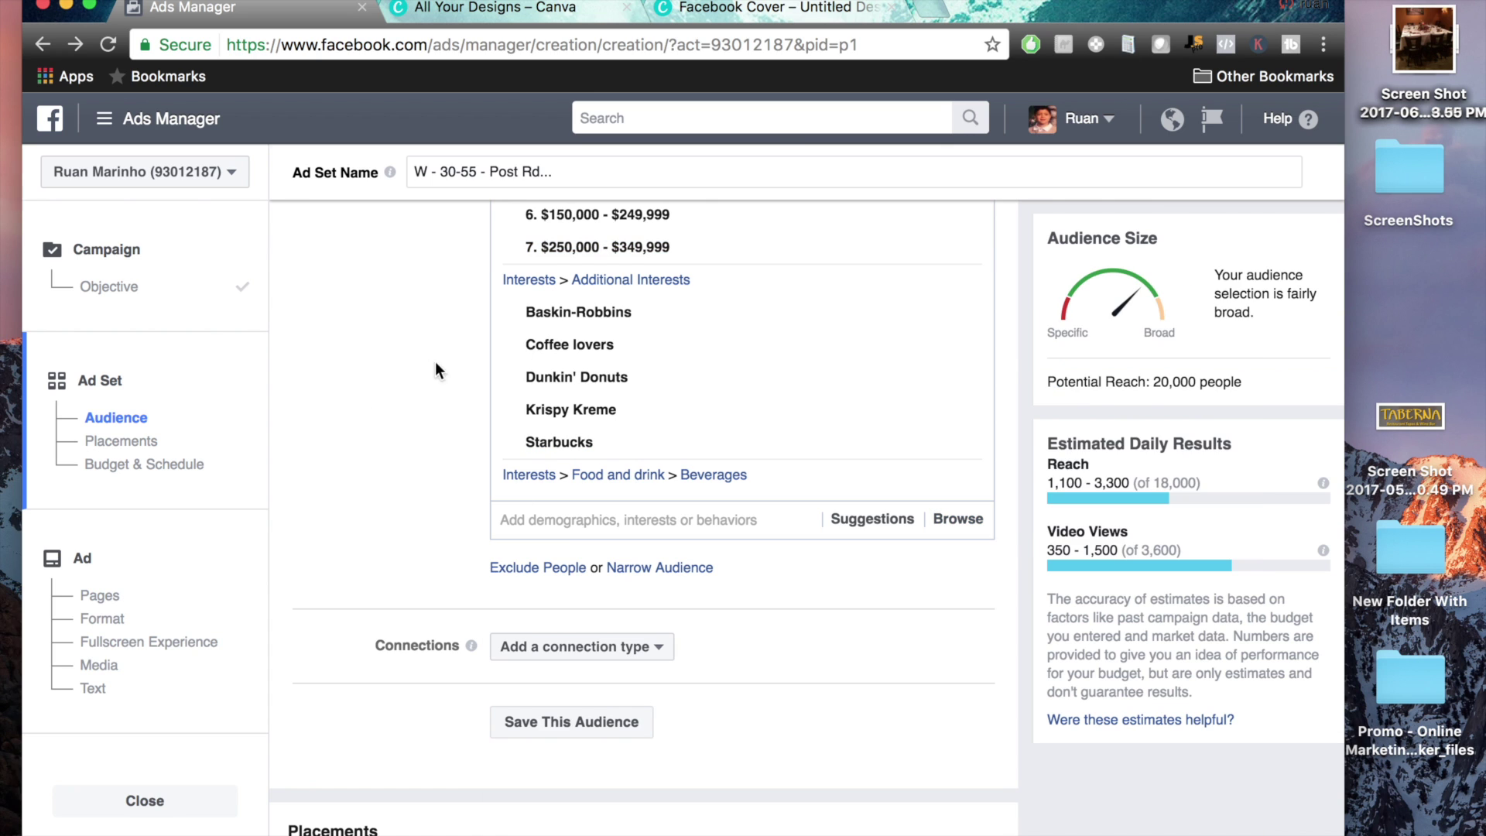
pyautogui.scroll(3, 542, 387)
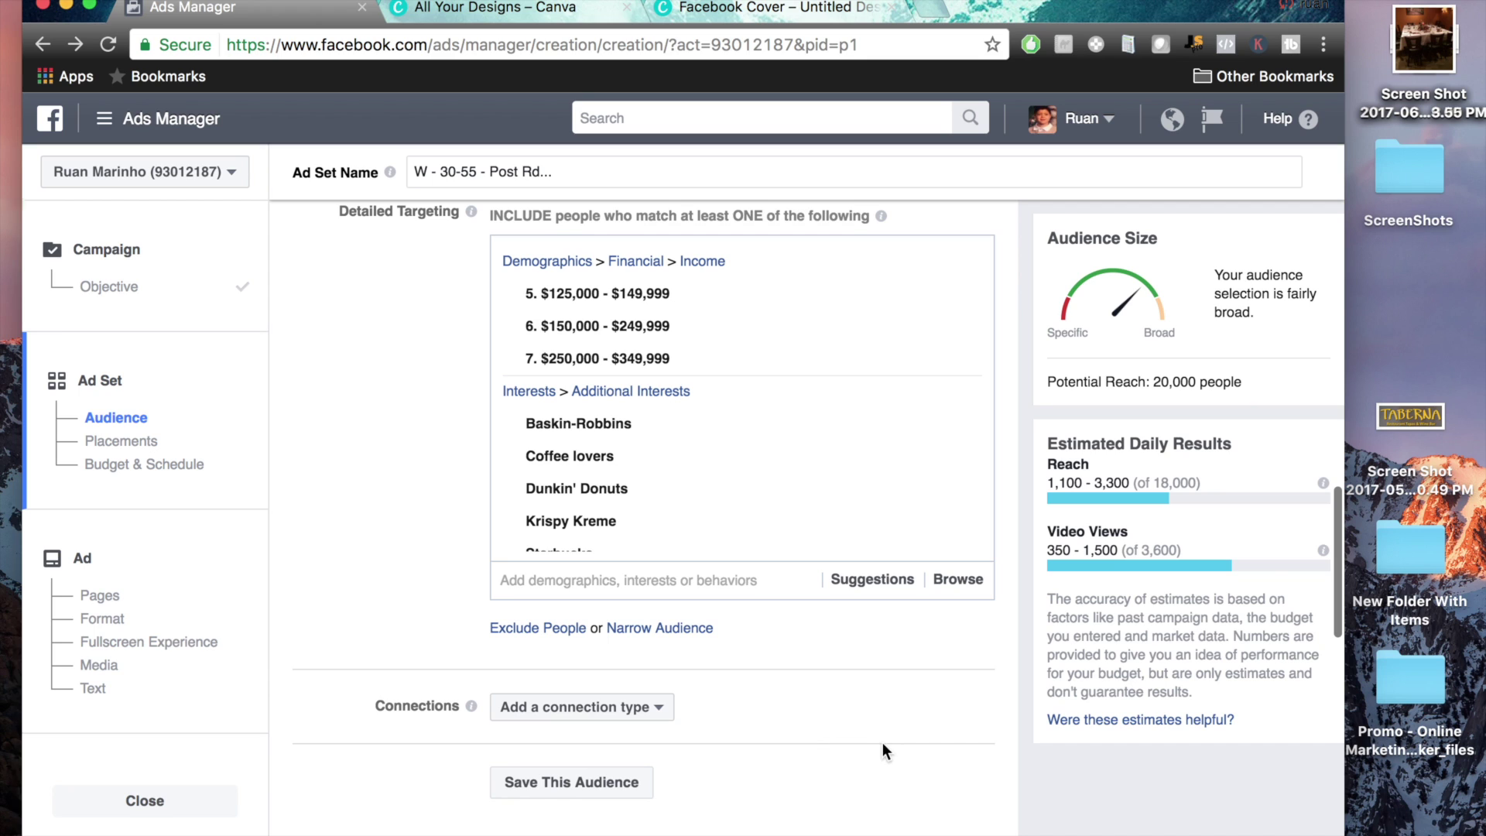
pyautogui.moveTo(1249, 378)
pyautogui.mouseDown()
pyautogui.moveTo(991, 354)
pyautogui.moveTo(1324, 367)
pyautogui.moveTo(1251, 384)
pyautogui.mouseUp()
pyautogui.moveTo(1153, 381); pyautogui.dragTo(1257, 389)
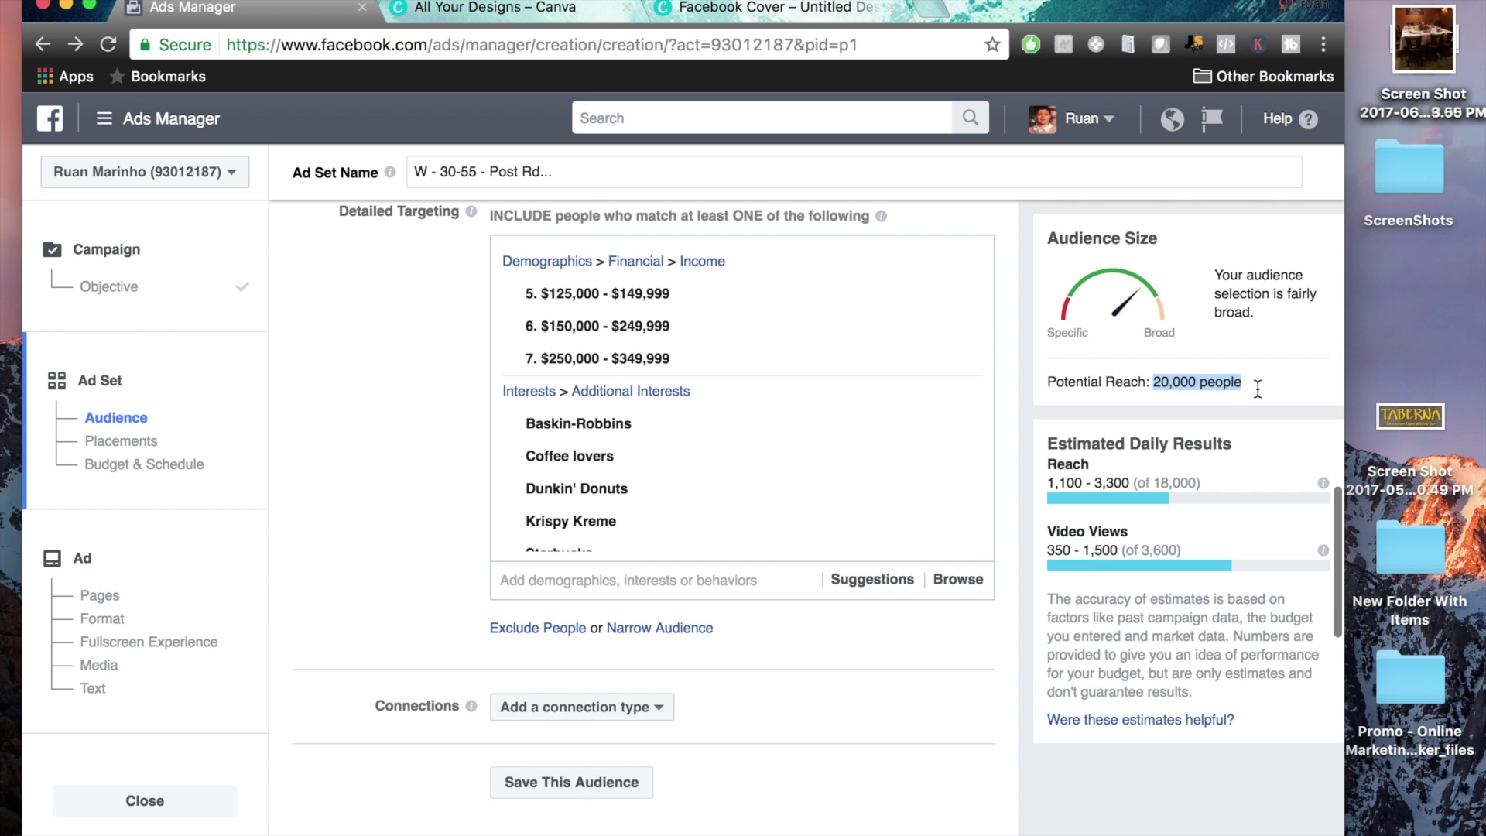
pyautogui.click(1257, 389)
pyautogui.scroll(-8, 1023, 615)
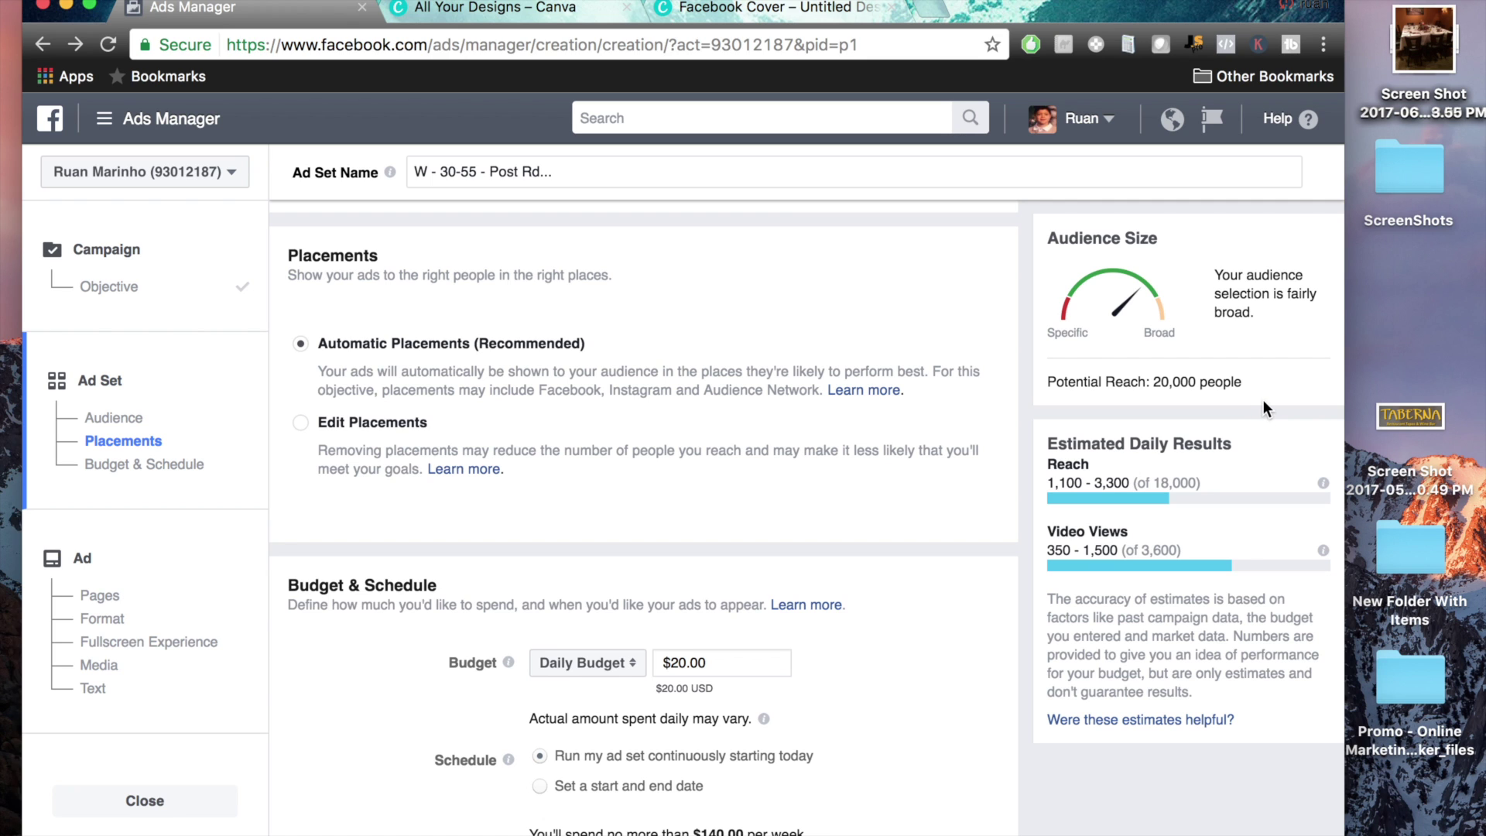
pyautogui.scroll(10, 988, 371)
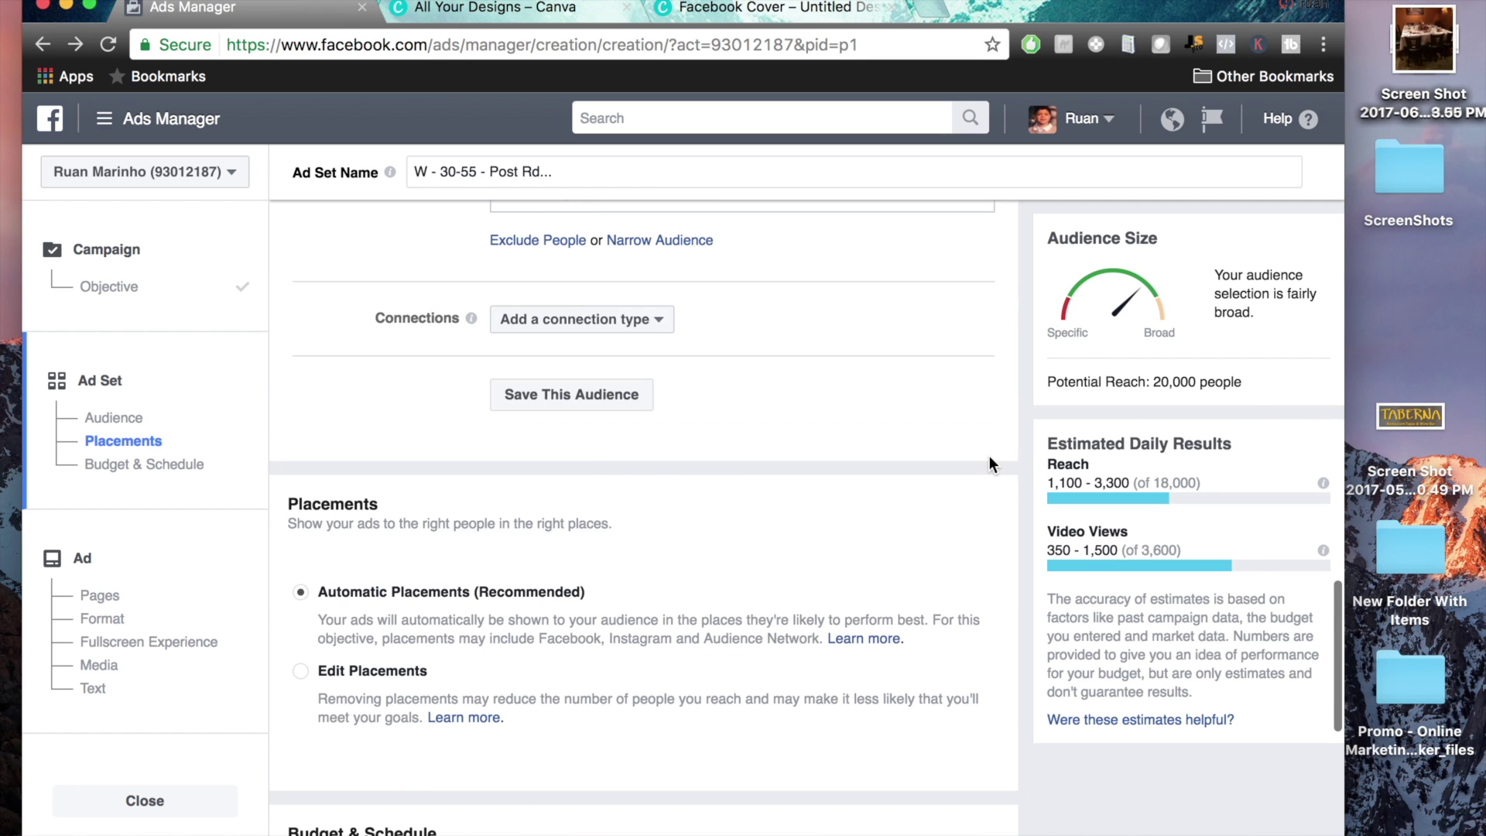
pyautogui.scroll(1, 851, 387)
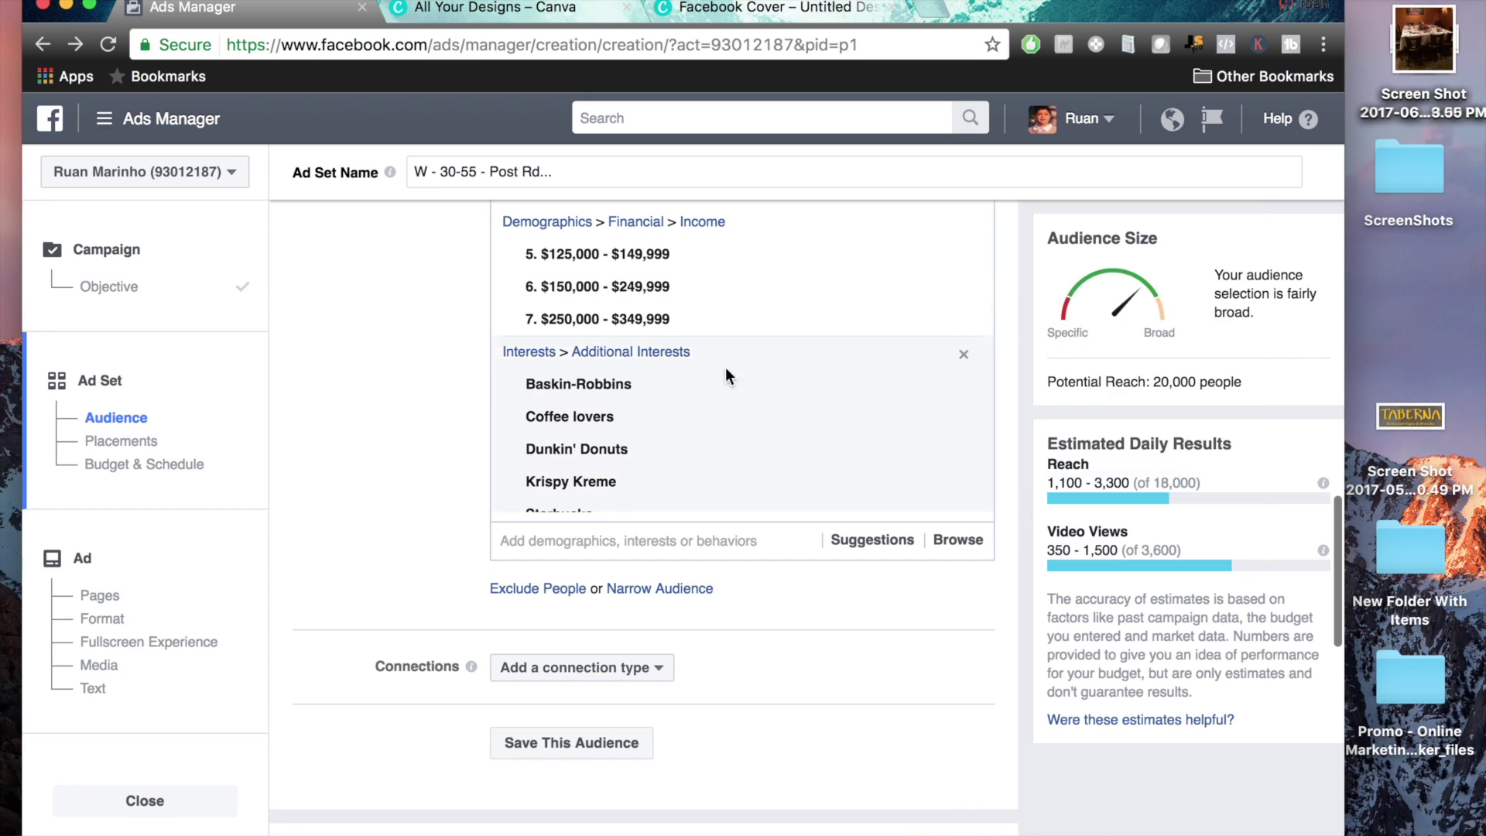
pyautogui.scroll(-3, 600, 449)
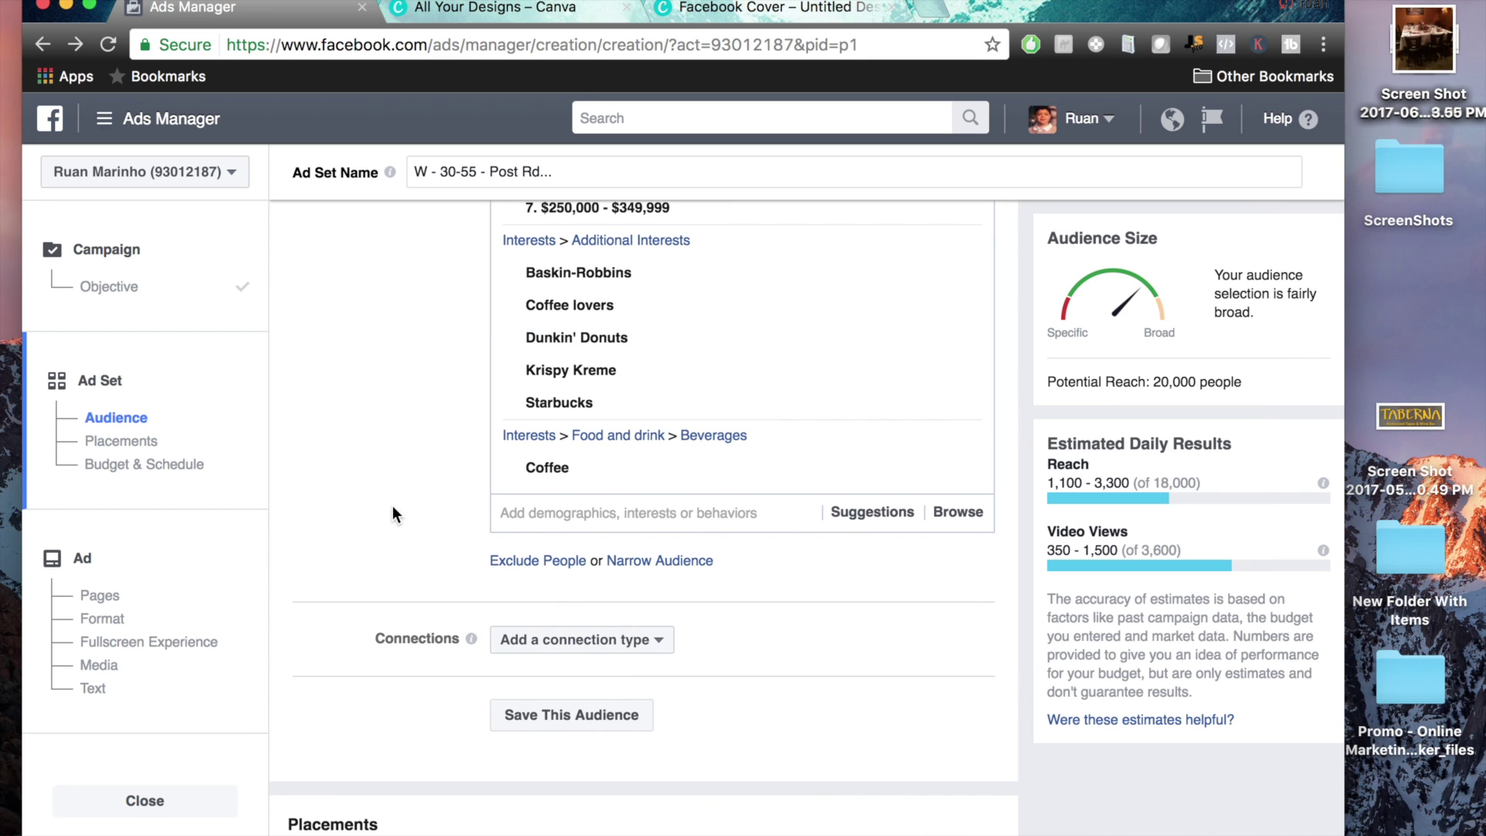
pyautogui.scroll(2, 392, 505)
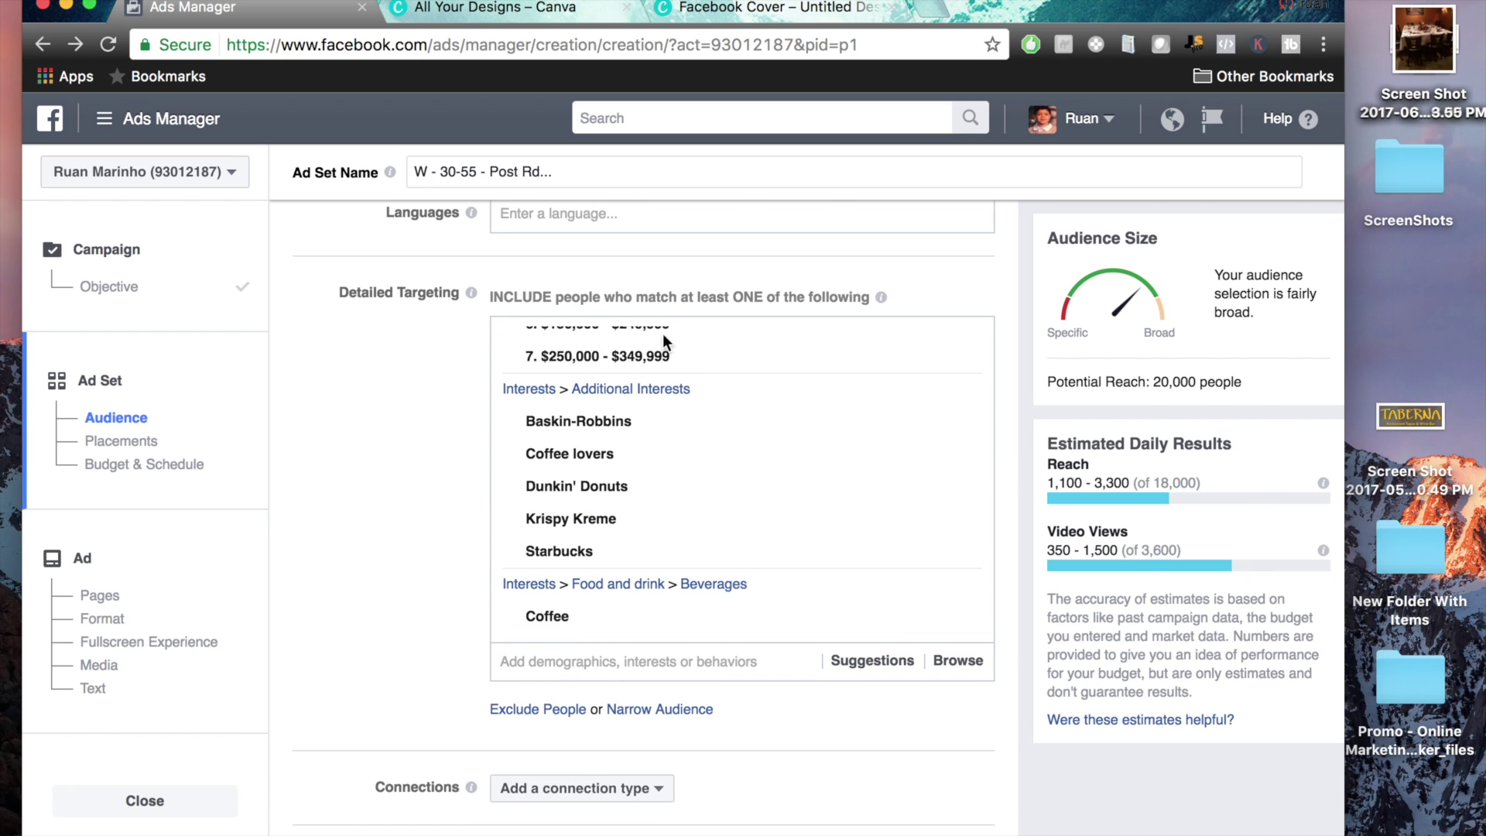
pyautogui.scroll(2, 782, 433)
pyautogui.scroll(-5, 782, 433)
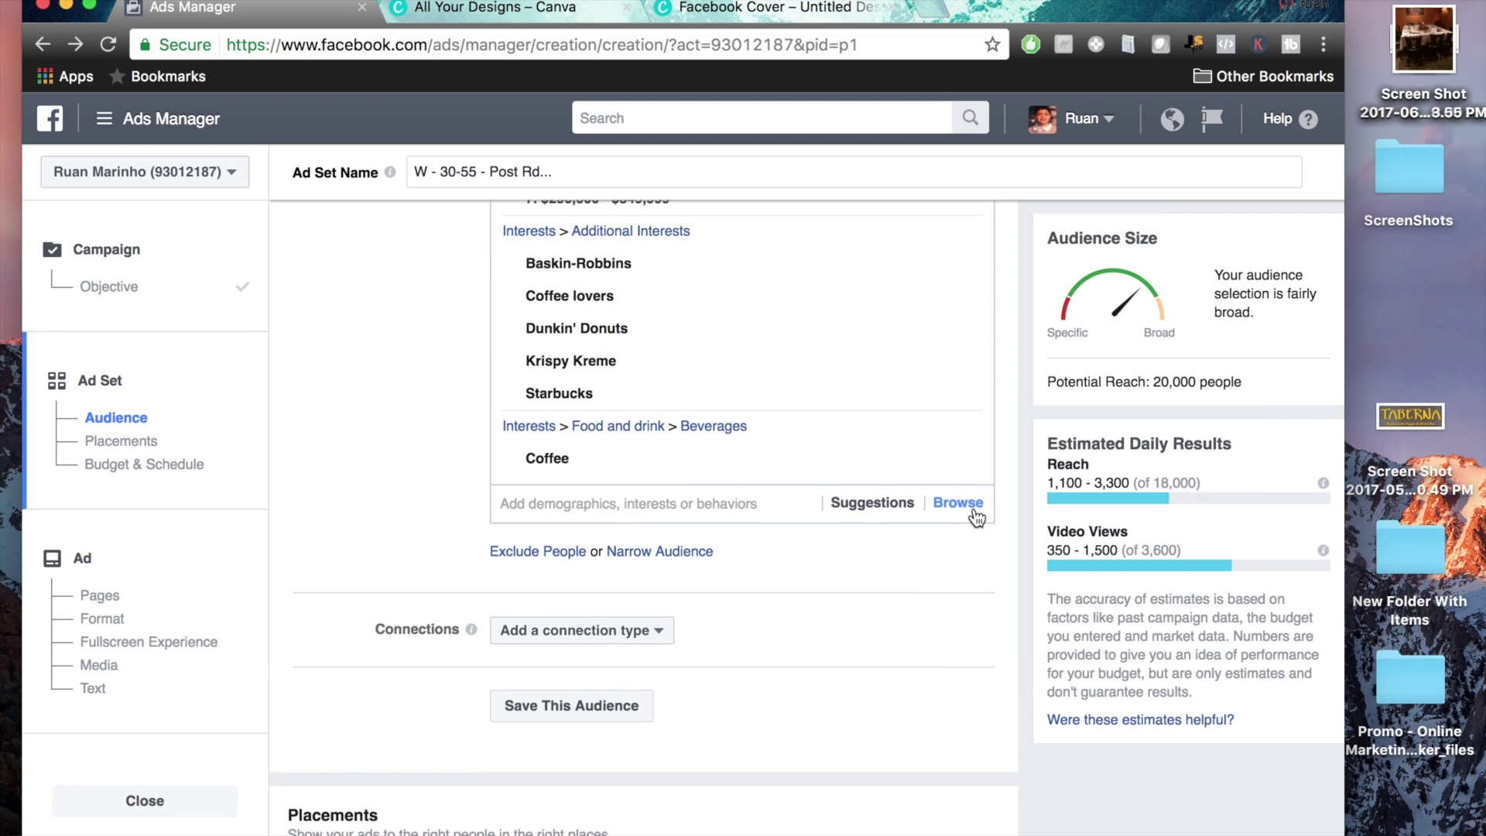
pyautogui.click(971, 511)
pyautogui.click(516, 616)
pyautogui.scroll(4, 547, 584)
pyautogui.click(526, 619)
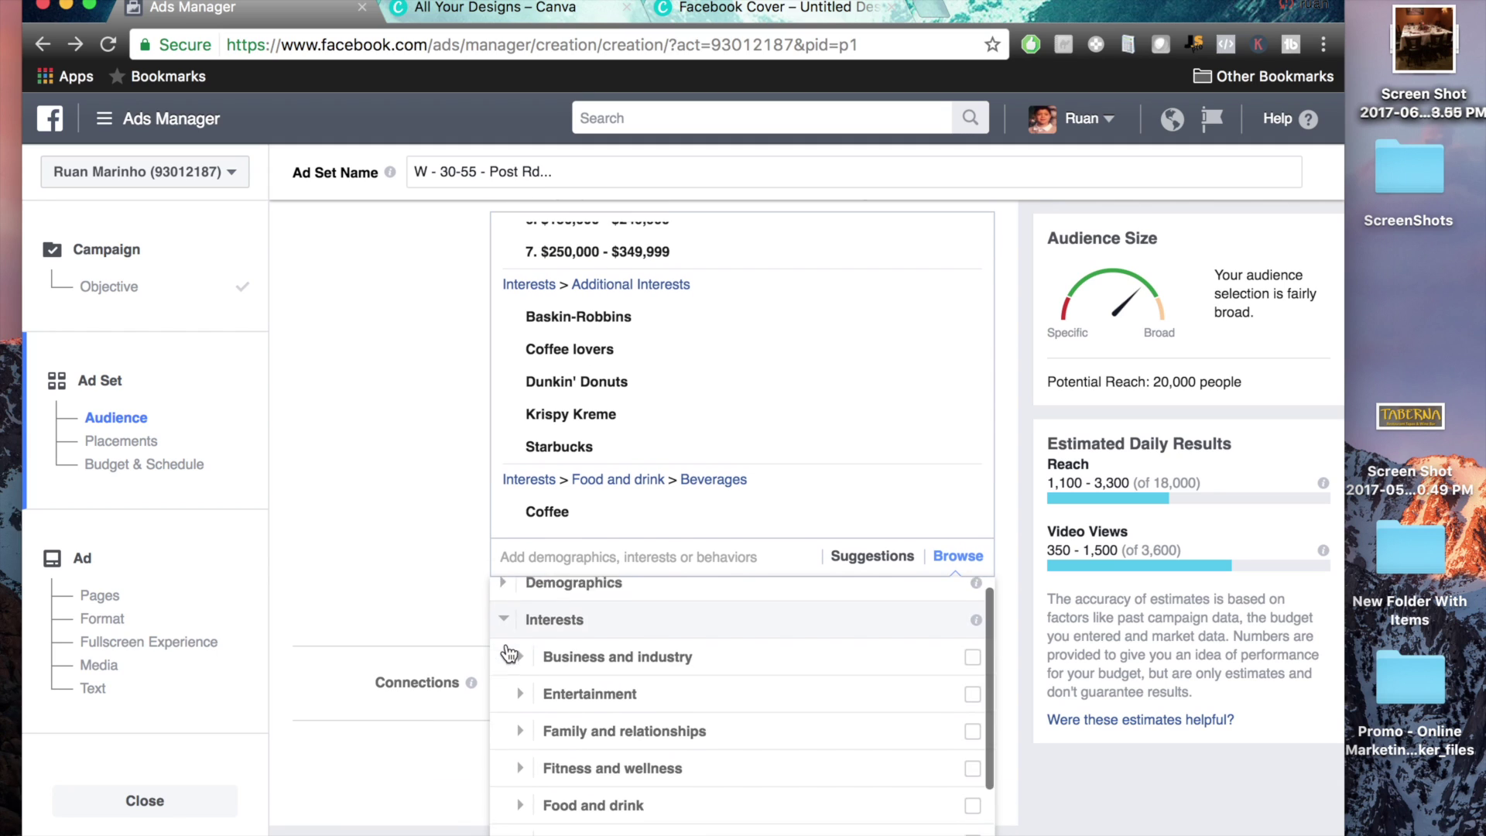
pyautogui.click(354, 574)
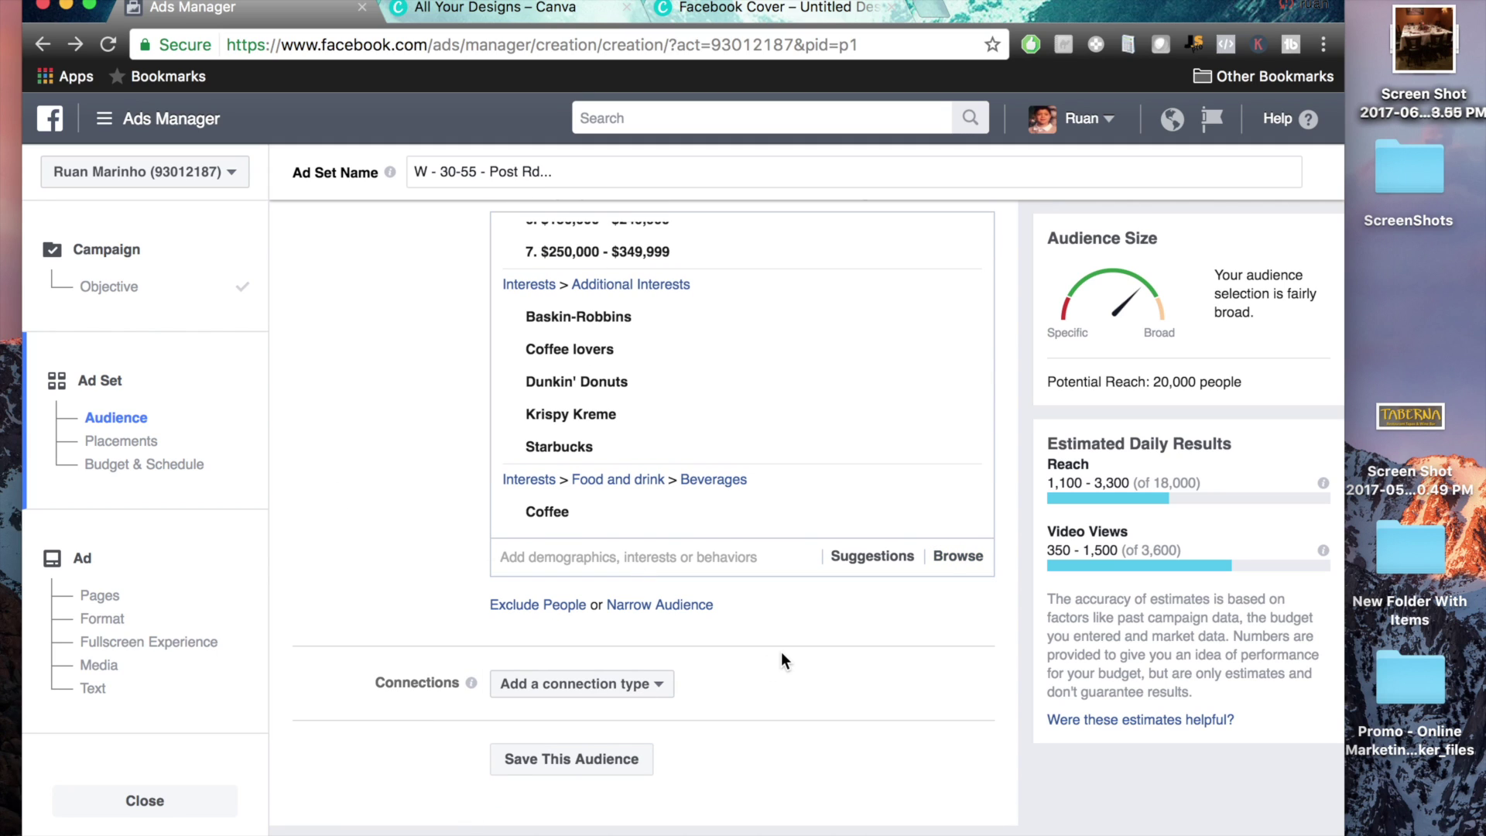
pyautogui.click(592, 768)
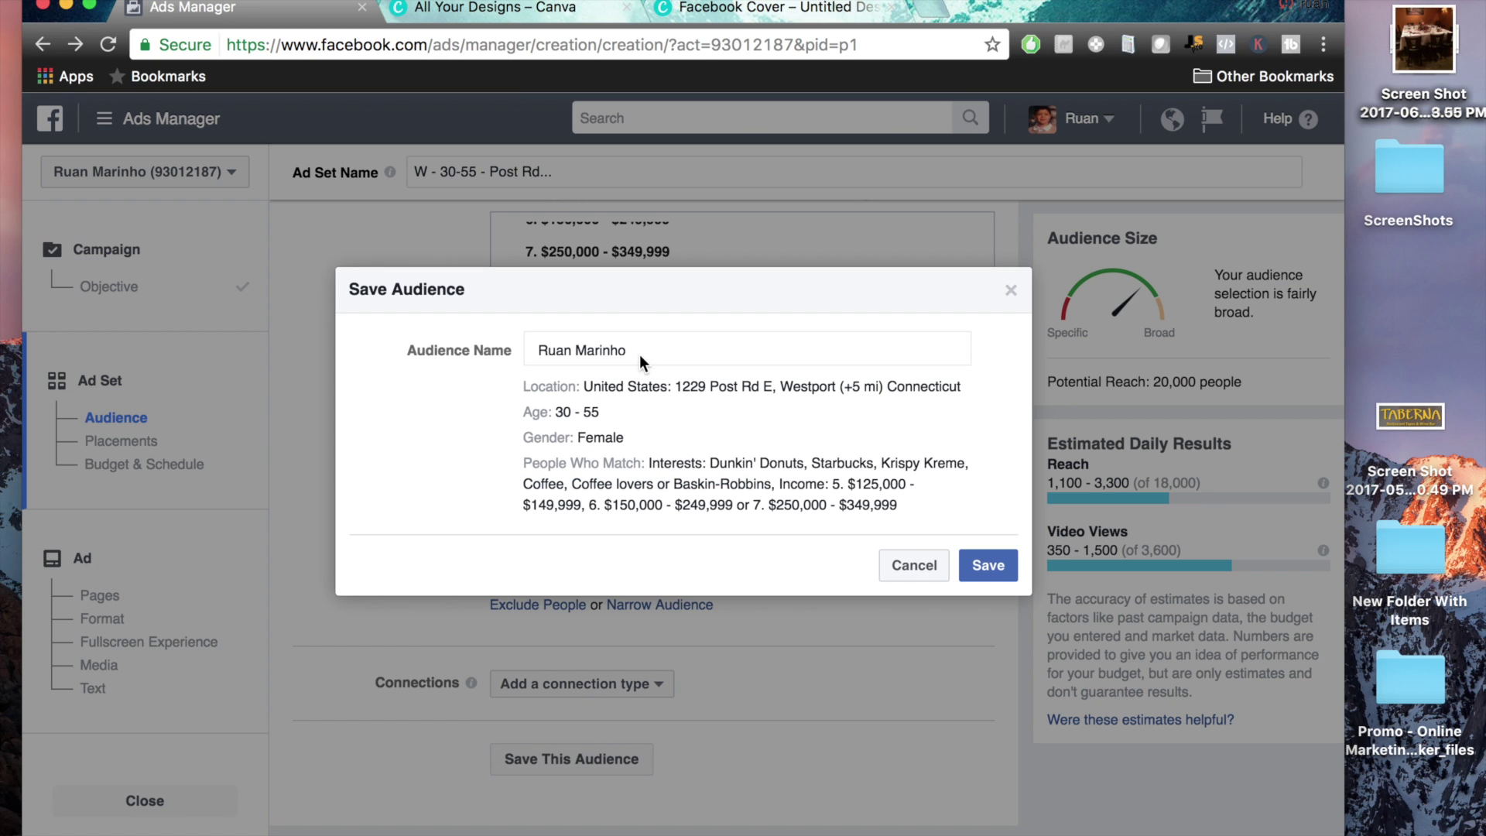
# Name the audience 'Coffee Lovers' and save it
pyautogui.tripleClick(639, 354)
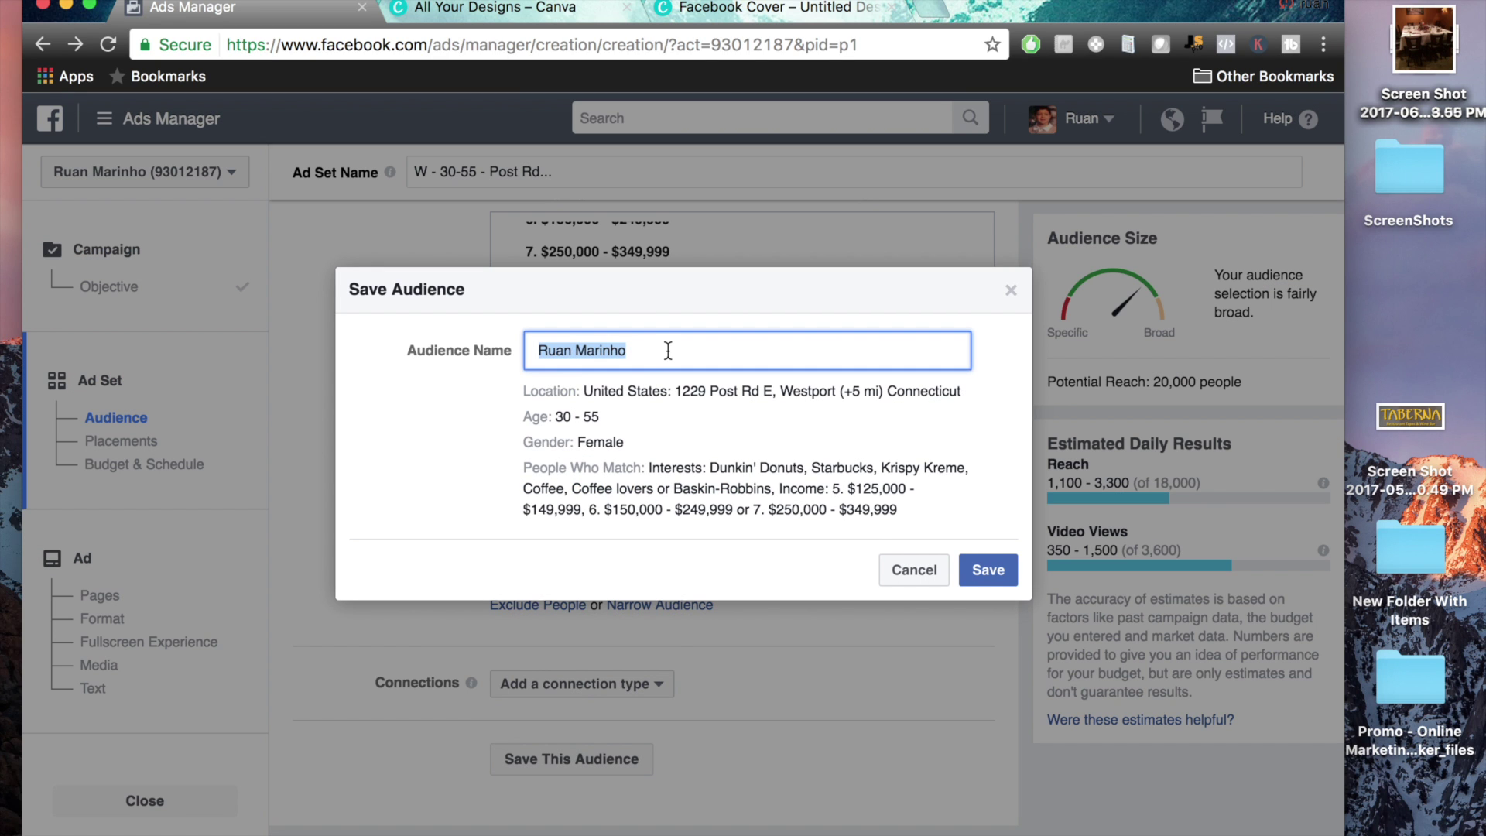
pyautogui.write('D')
pyautogui.press('BackSpace')
pyautogui.write('Coffee ')
pyautogui.write('lovers')
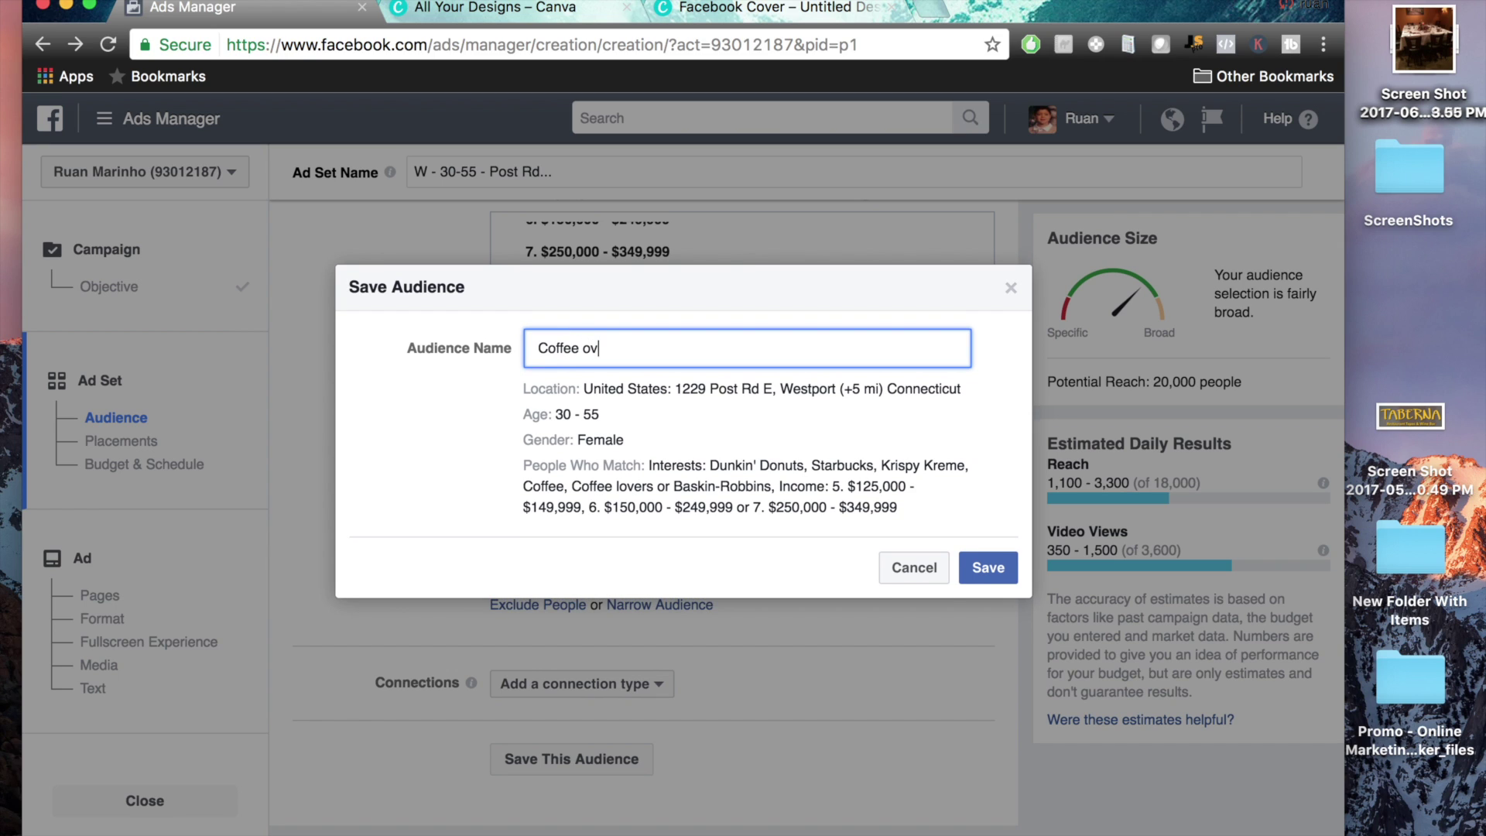
pyautogui.press('BackSpace')
pyautogui.press('BackSpace')
pyautogui.press('BackSpace')
pyautogui.press('BackSpace')
pyautogui.press('BackSpace')
pyautogui.press('BackSpace')
pyautogui.write('Lovers')
pyautogui.click(977, 569)
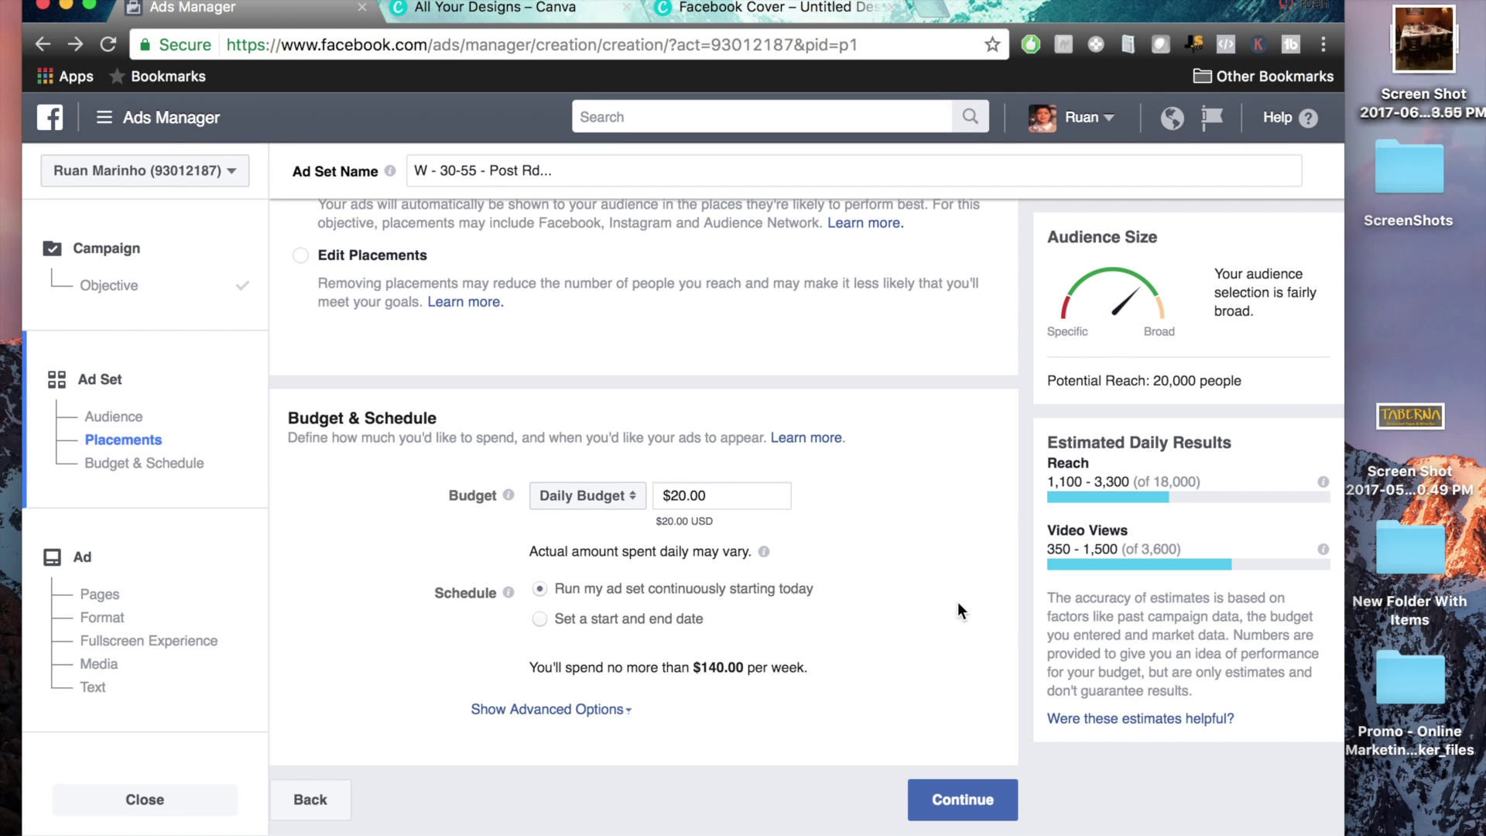
# Switch to manual placements and remove Instagram and Audience Network
pyautogui.scroll(5, 960, 601)
pyautogui.scroll(4, 960, 611)
pyautogui.scroll(-5, 960, 611)
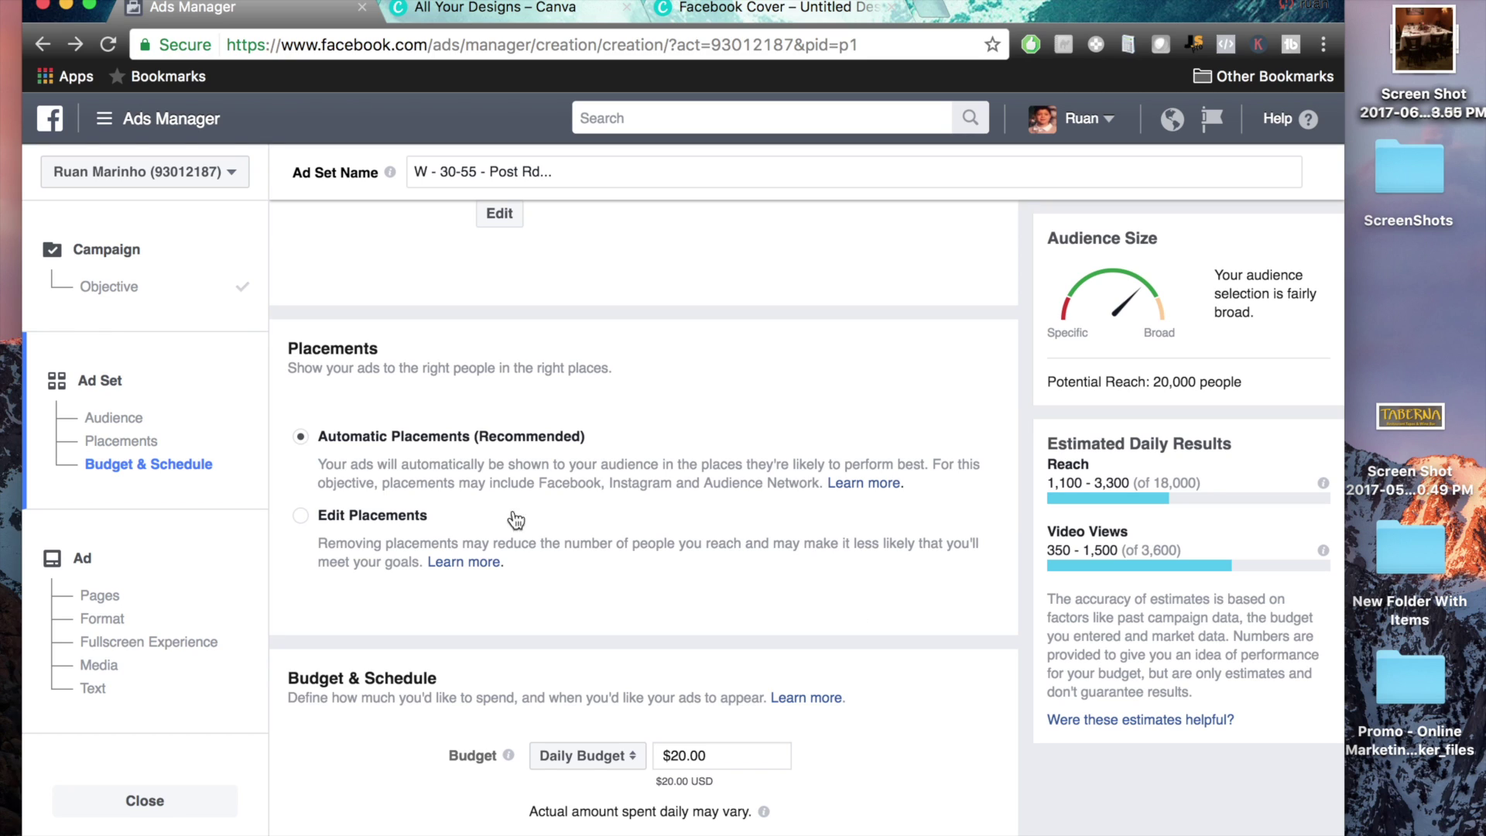
pyautogui.moveTo(318, 438); pyautogui.dragTo(574, 443)
pyautogui.click(303, 516)
pyautogui.scroll(-3, 944, 538)
pyautogui.scroll(-3, 944, 537)
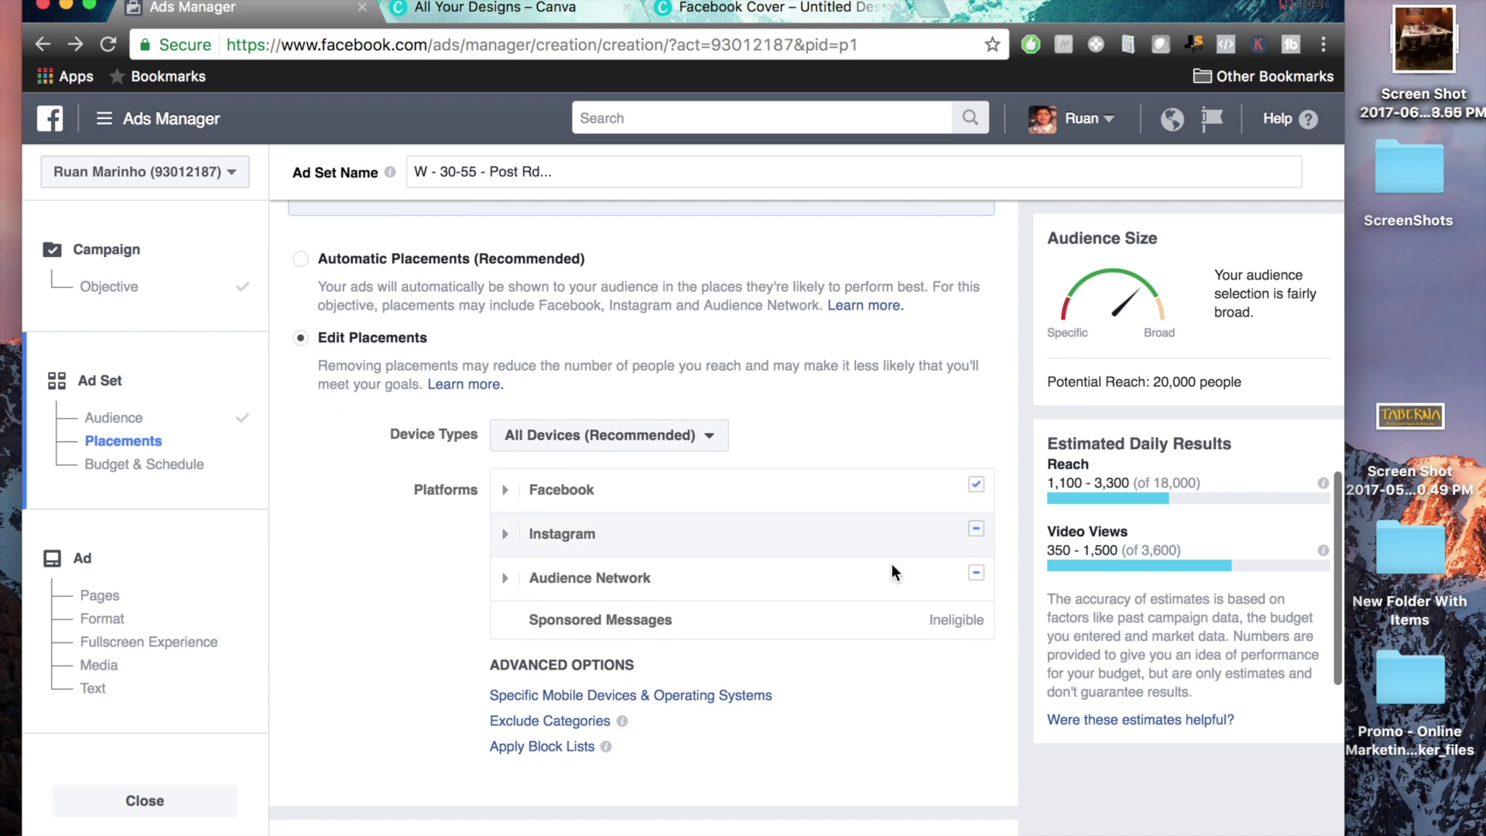
pyautogui.moveTo(966, 530)
pyautogui.moveTo(974, 576)
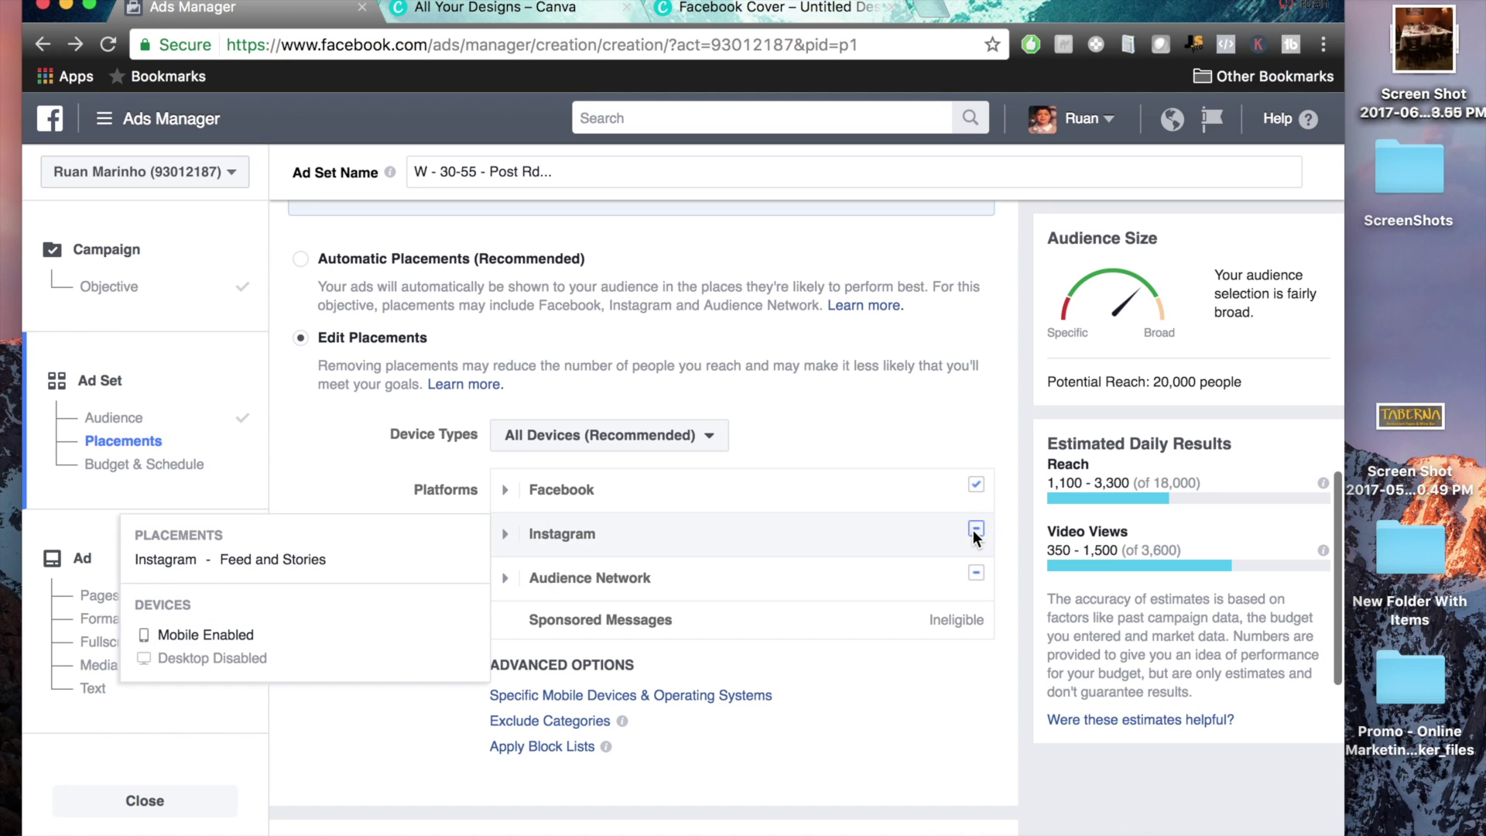
pyautogui.click(974, 533)
pyautogui.moveTo(976, 574)
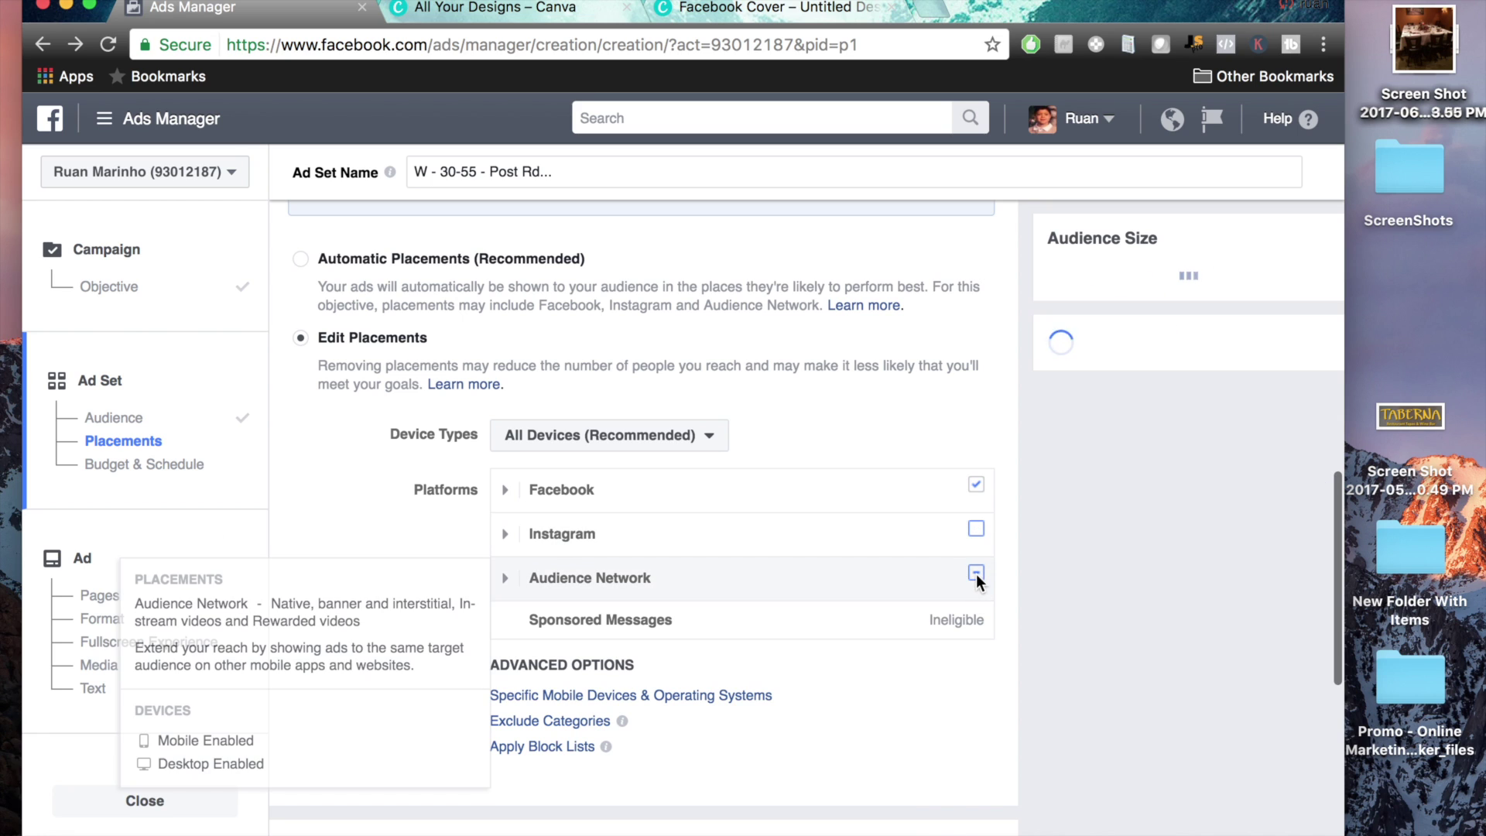
pyautogui.click(976, 574)
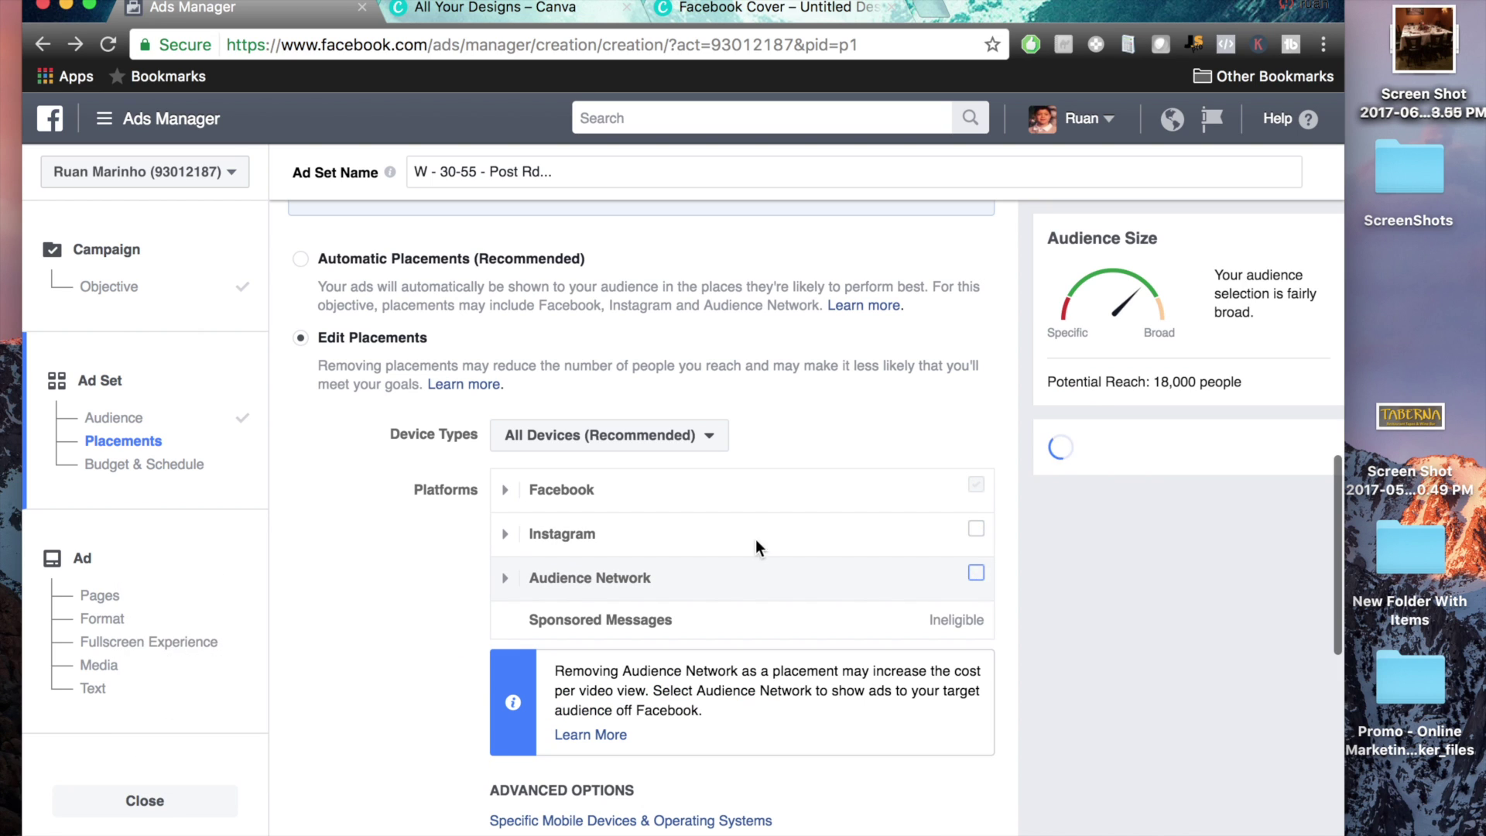
# Turn off Facebook's Instant Articles, In-Stream Videos, Right Column and Suggested Videos placements
pyautogui.moveTo(510, 502)
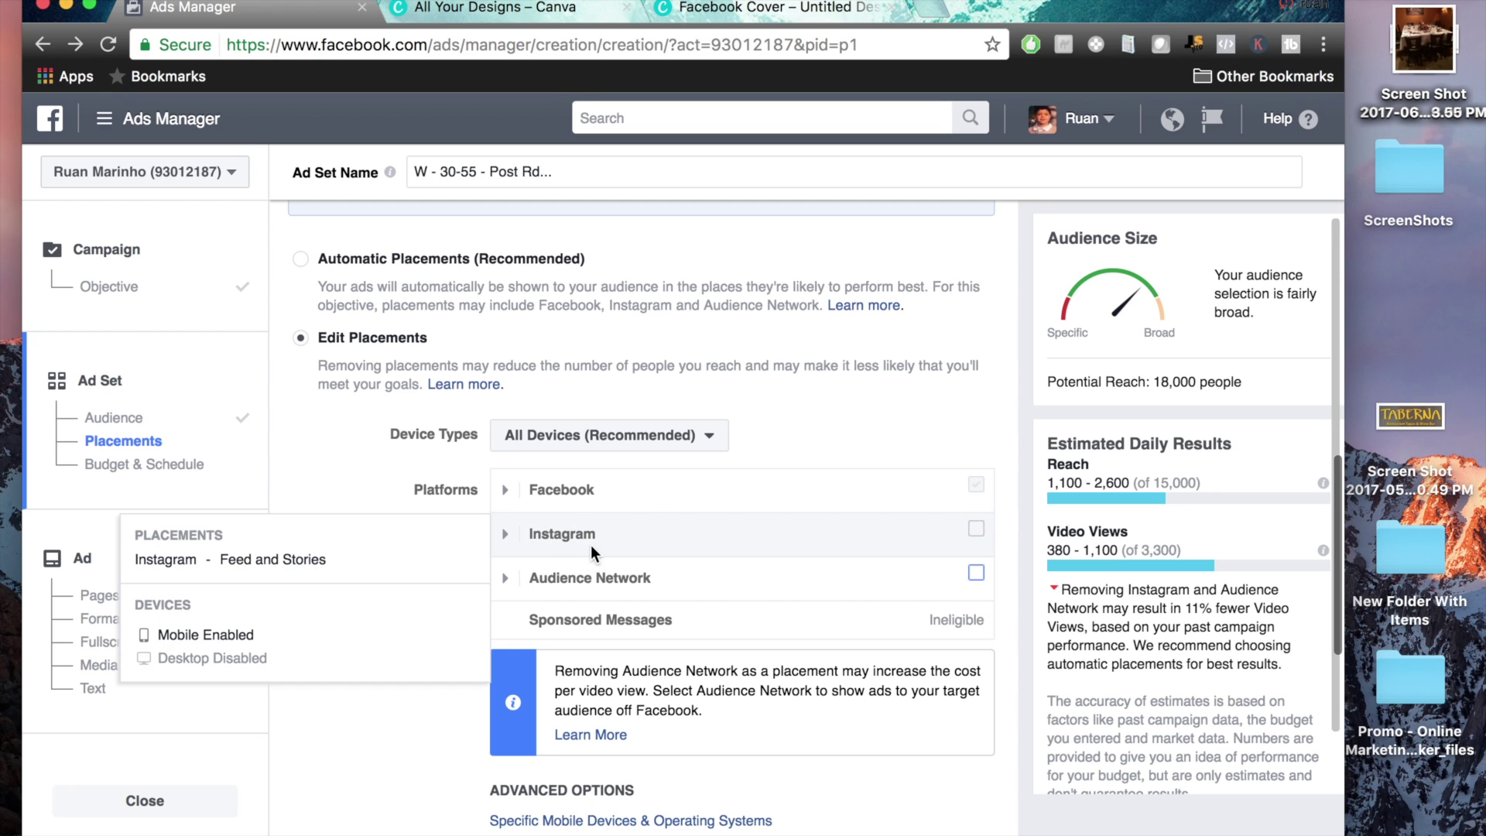
pyautogui.click(511, 492)
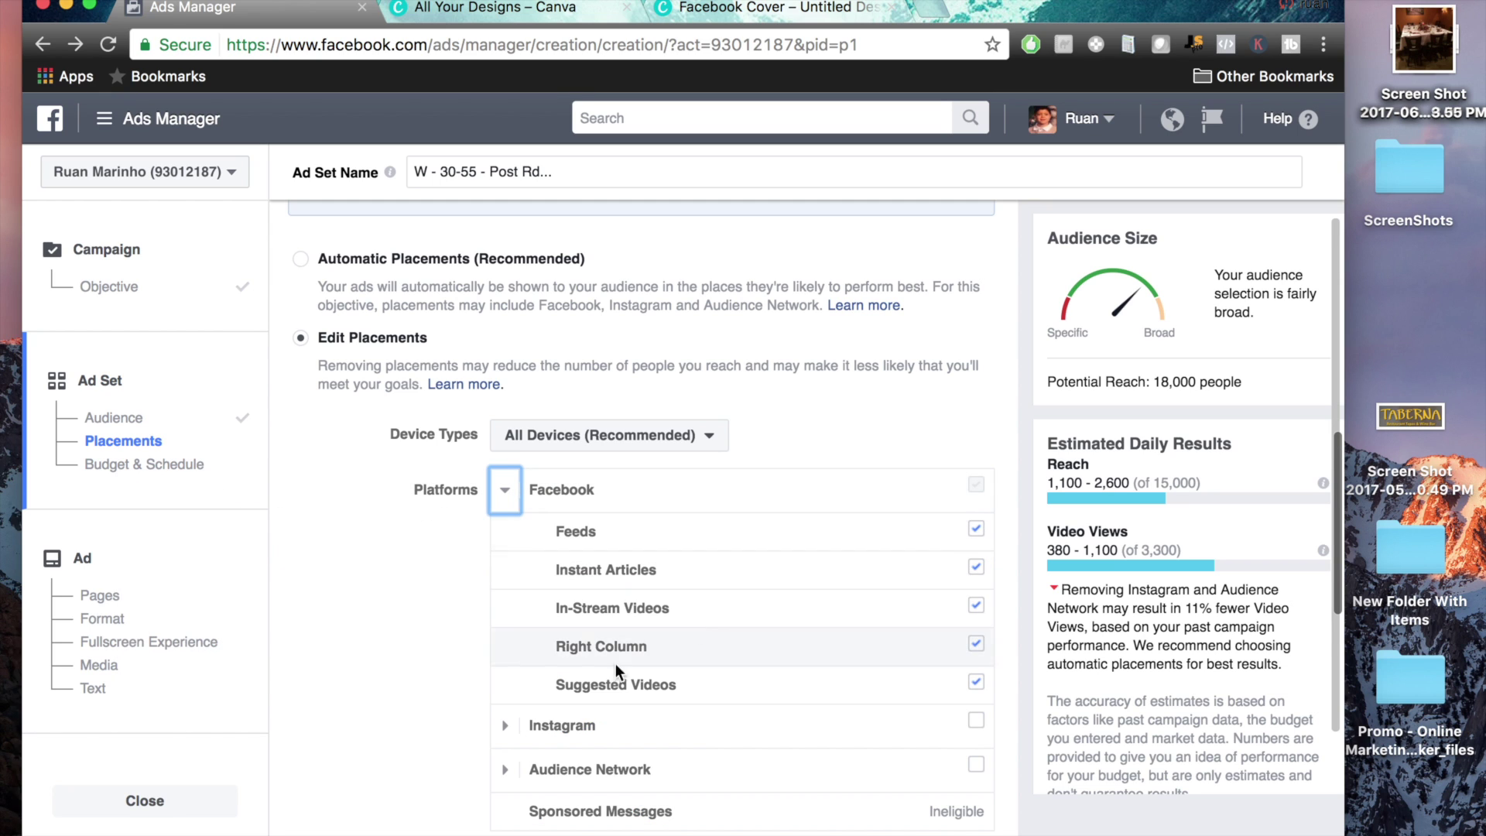
pyautogui.click(976, 566)
pyautogui.click(979, 605)
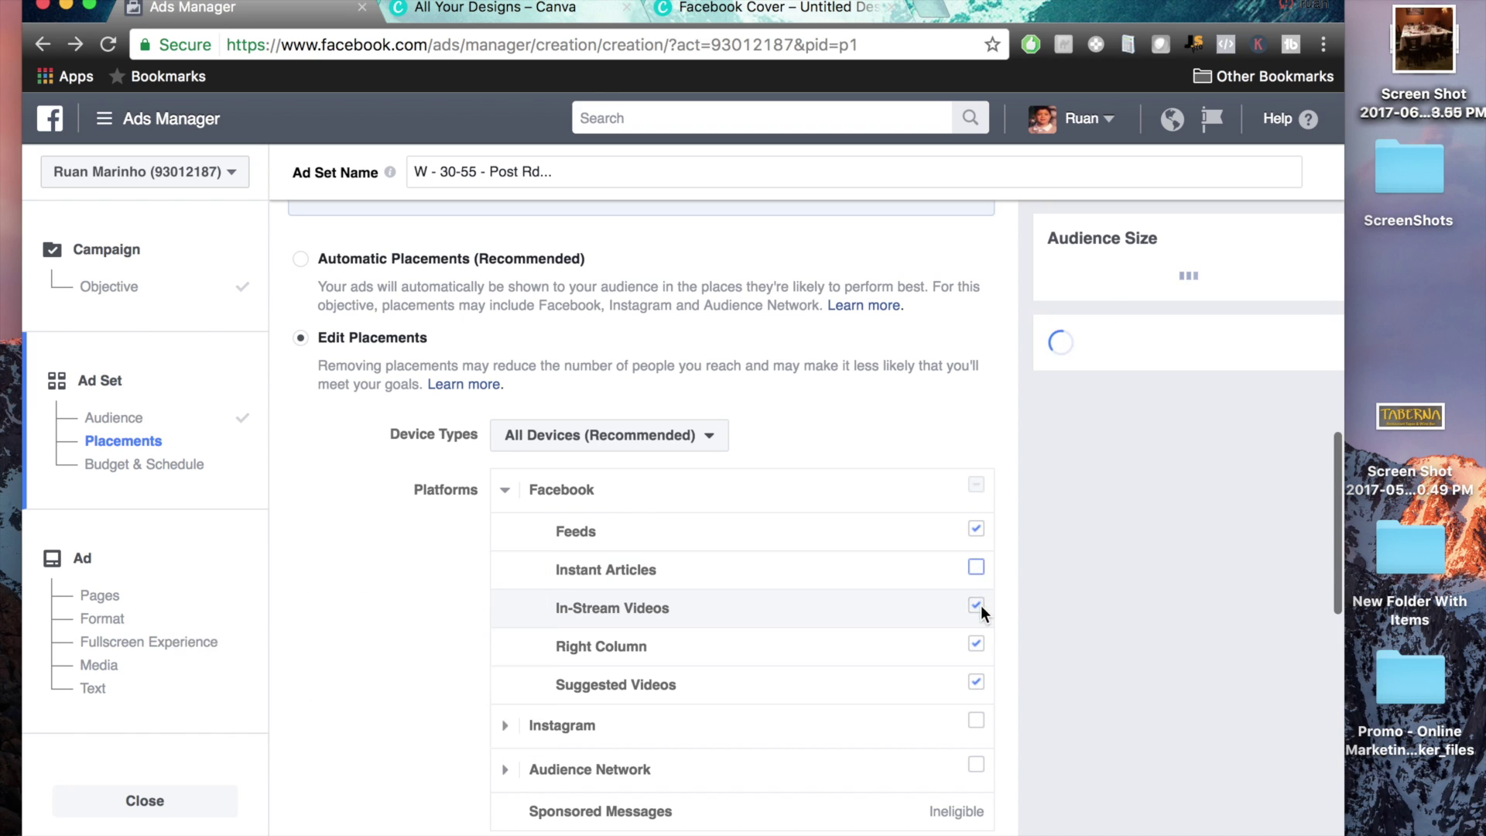
pyautogui.click(976, 644)
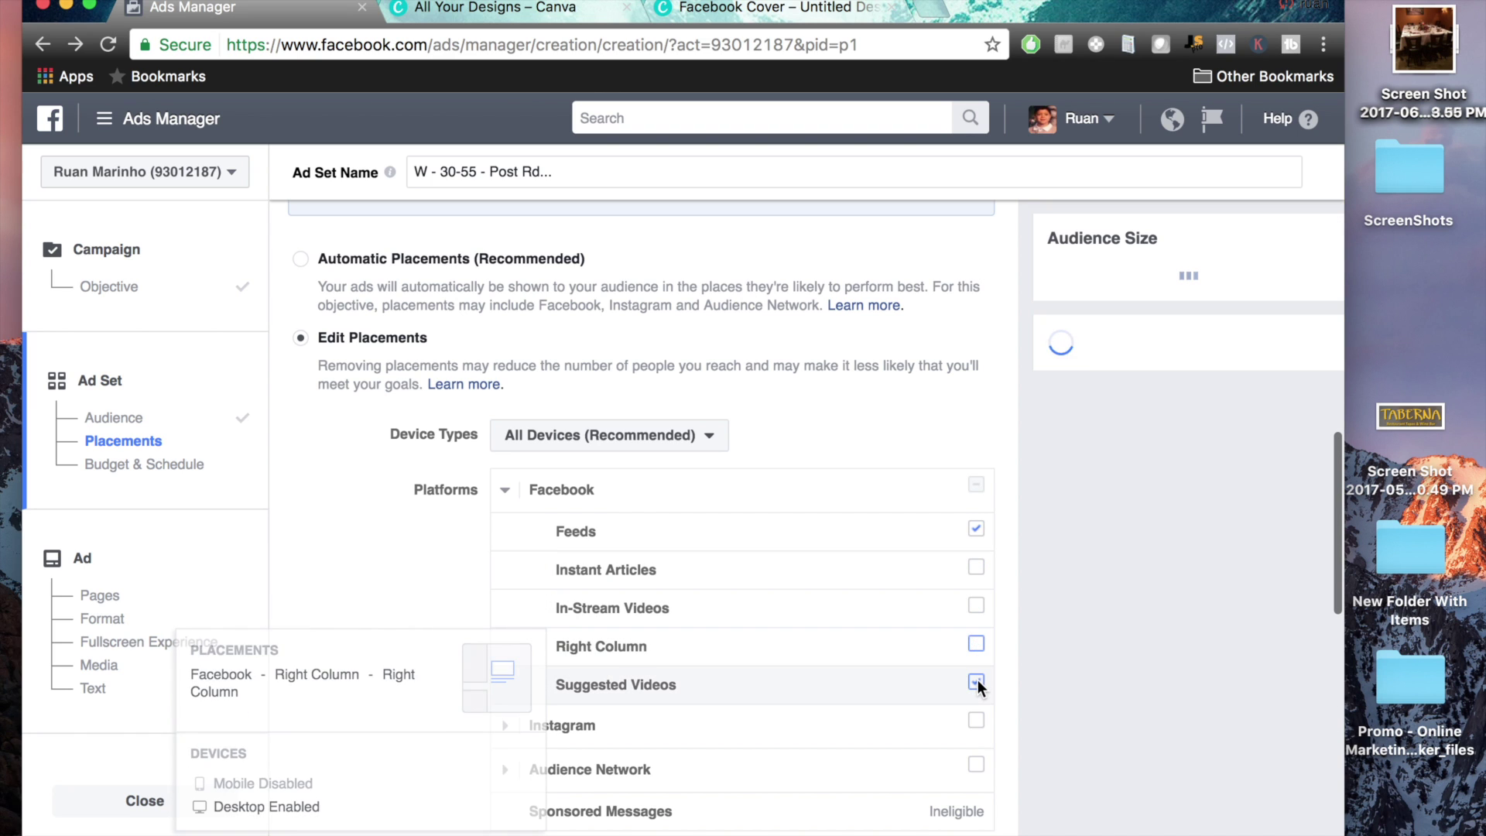
pyautogui.click(977, 681)
pyautogui.moveTo(651, 649)
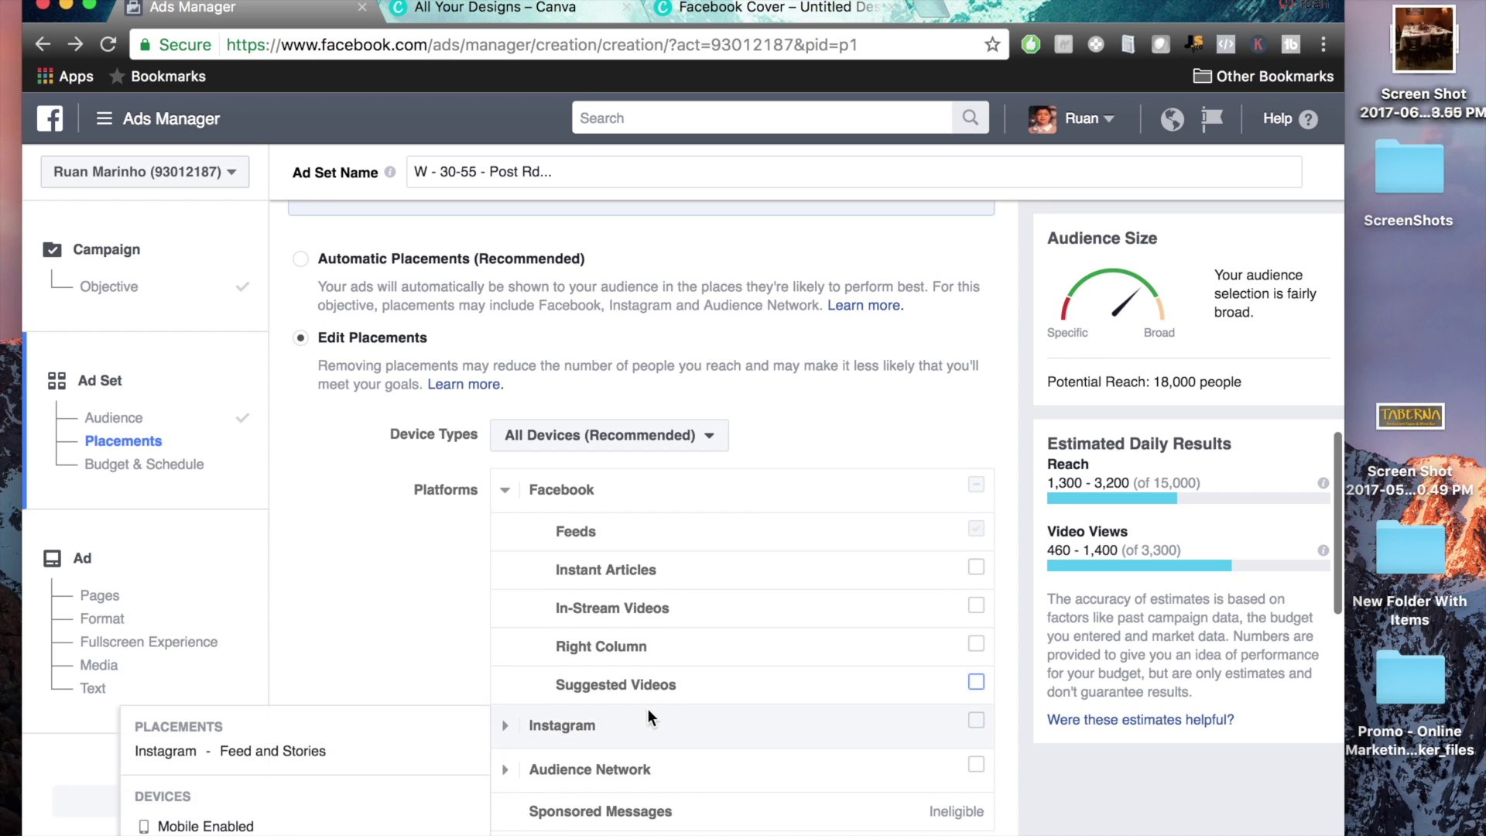
pyautogui.scroll(-2, 648, 708)
pyautogui.moveTo(648, 566)
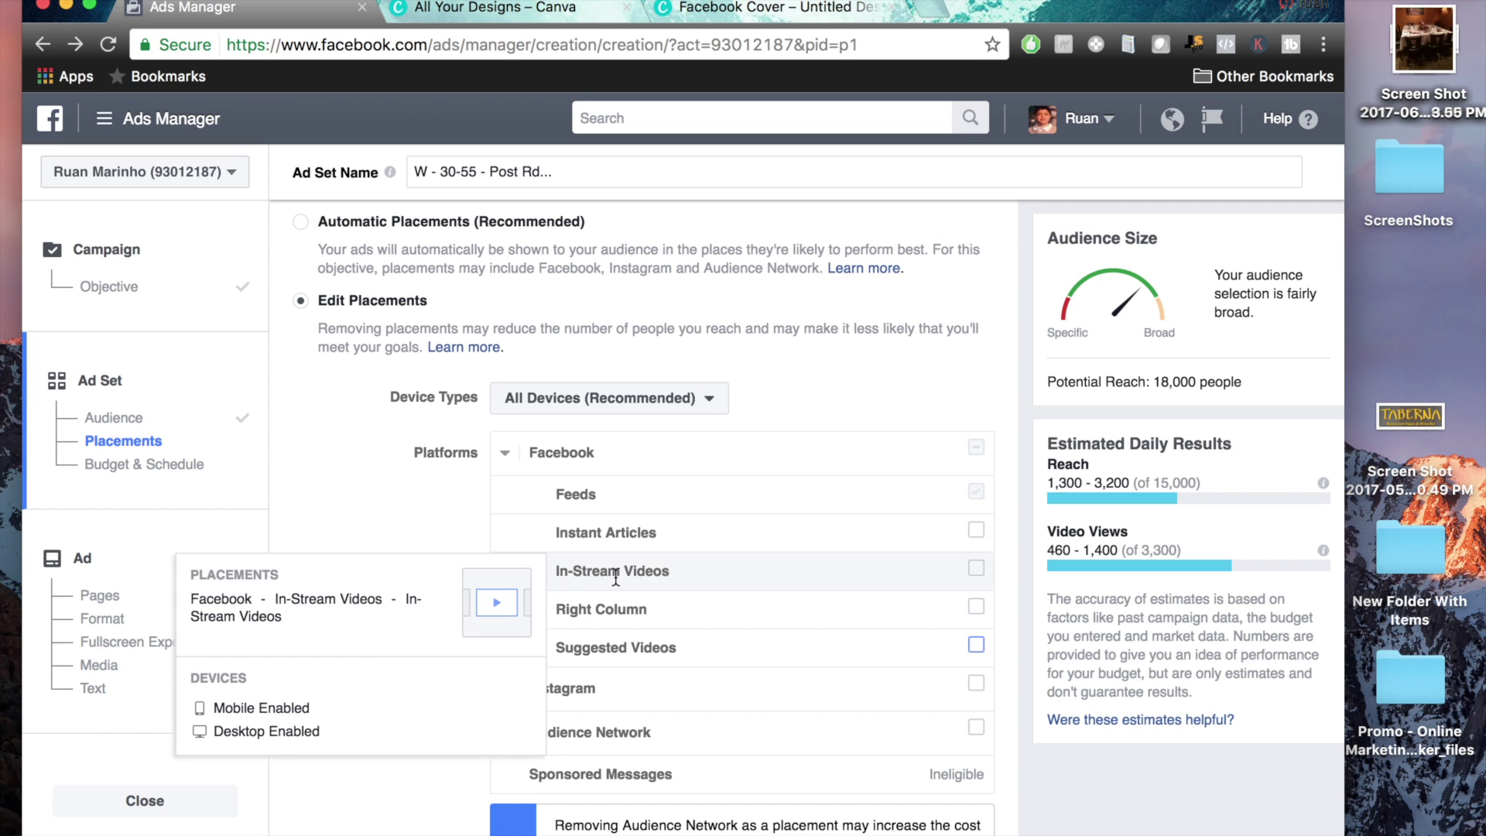
pyautogui.scroll(-5, 421, 607)
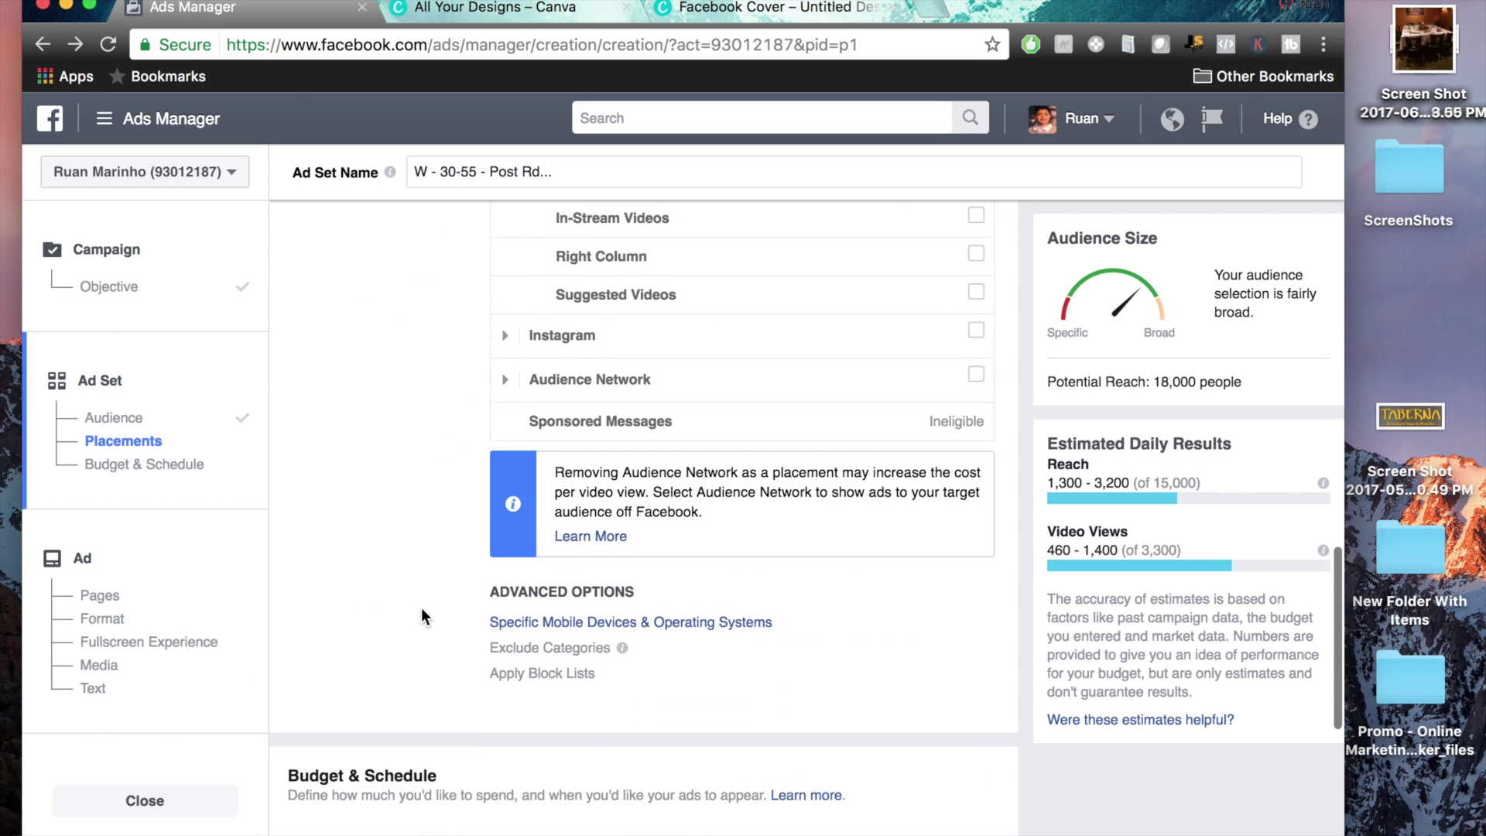
# Under Specific Mobile Devices & Operating Systems, tick 'Only when connected to Wi-Fi'
pyautogui.moveTo(448, 562); pyautogui.dragTo(849, 681)
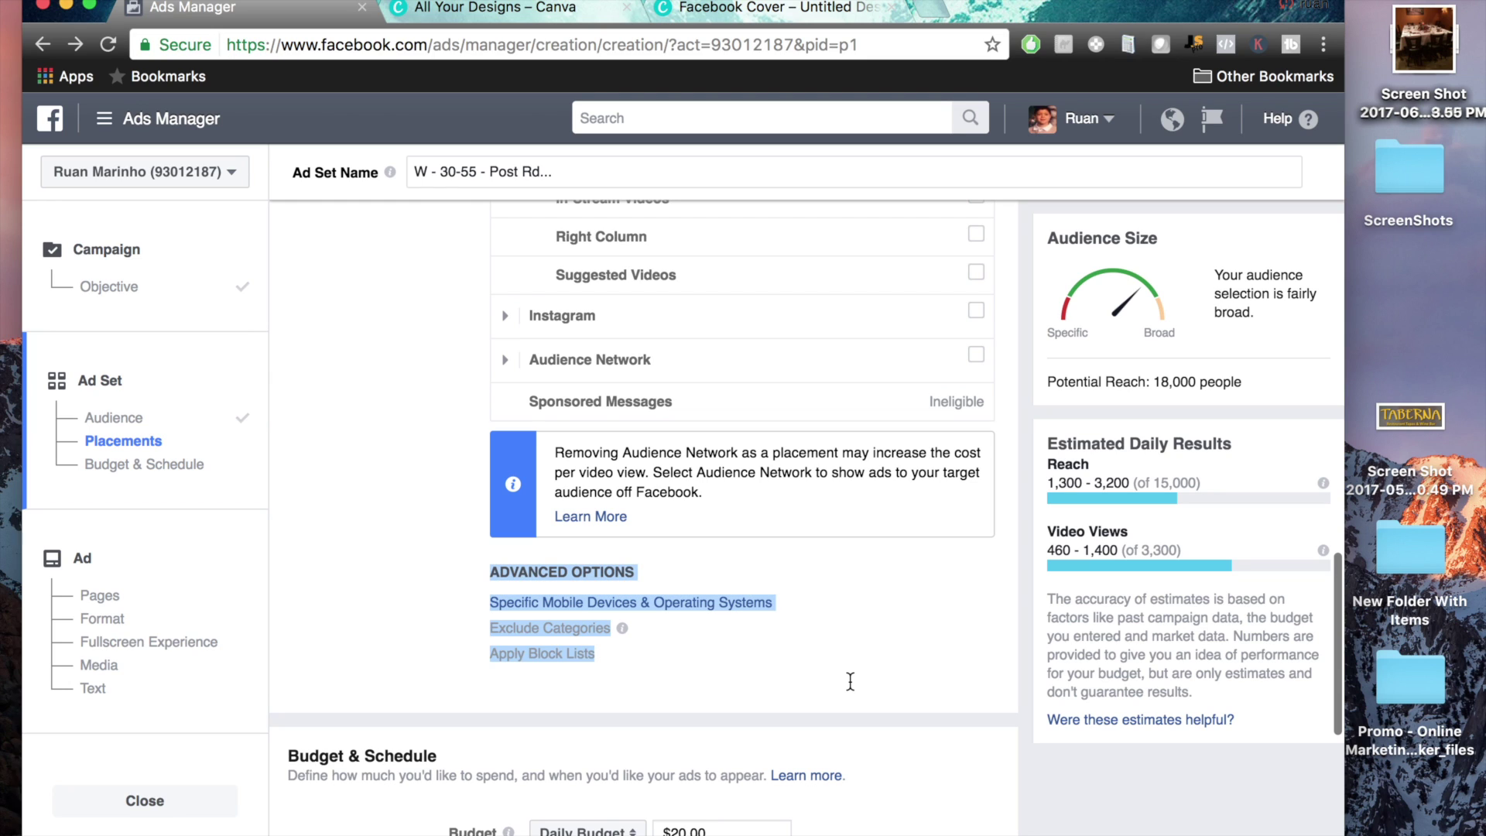
pyautogui.click(850, 681)
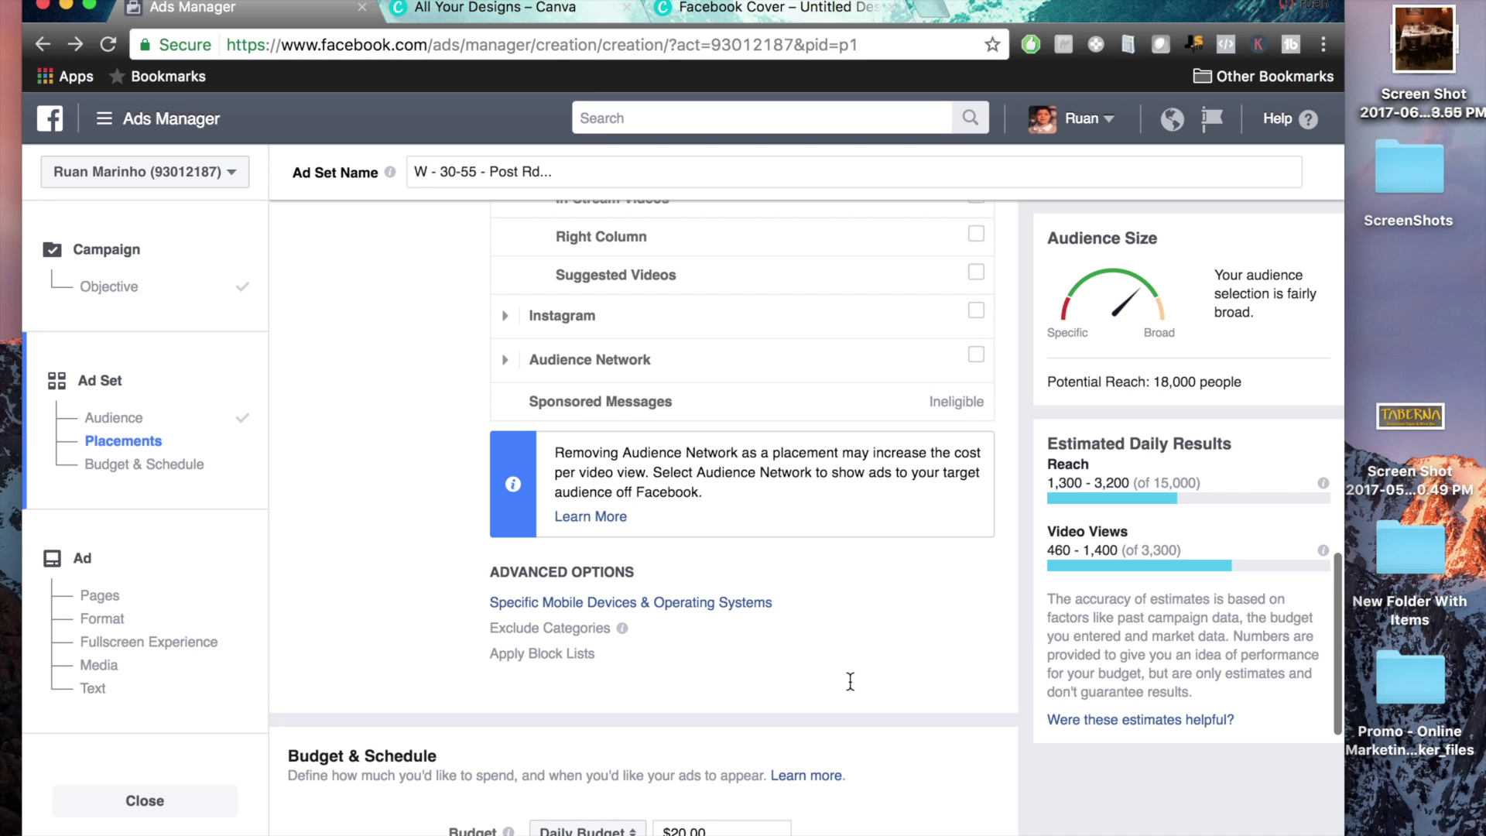
pyautogui.click(638, 604)
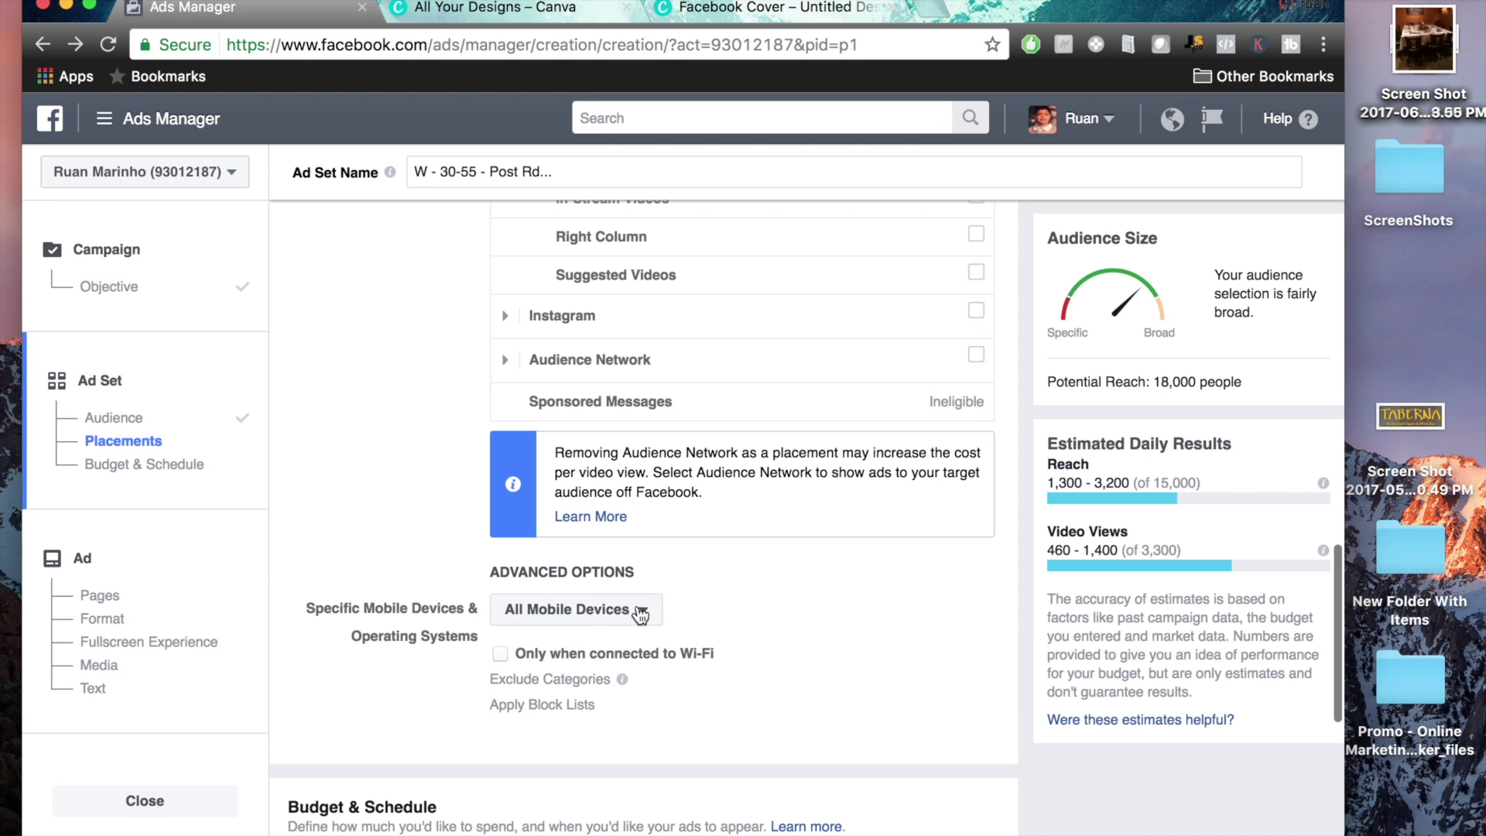
pyautogui.click(501, 655)
pyautogui.moveTo(525, 655); pyautogui.dragTo(723, 654)
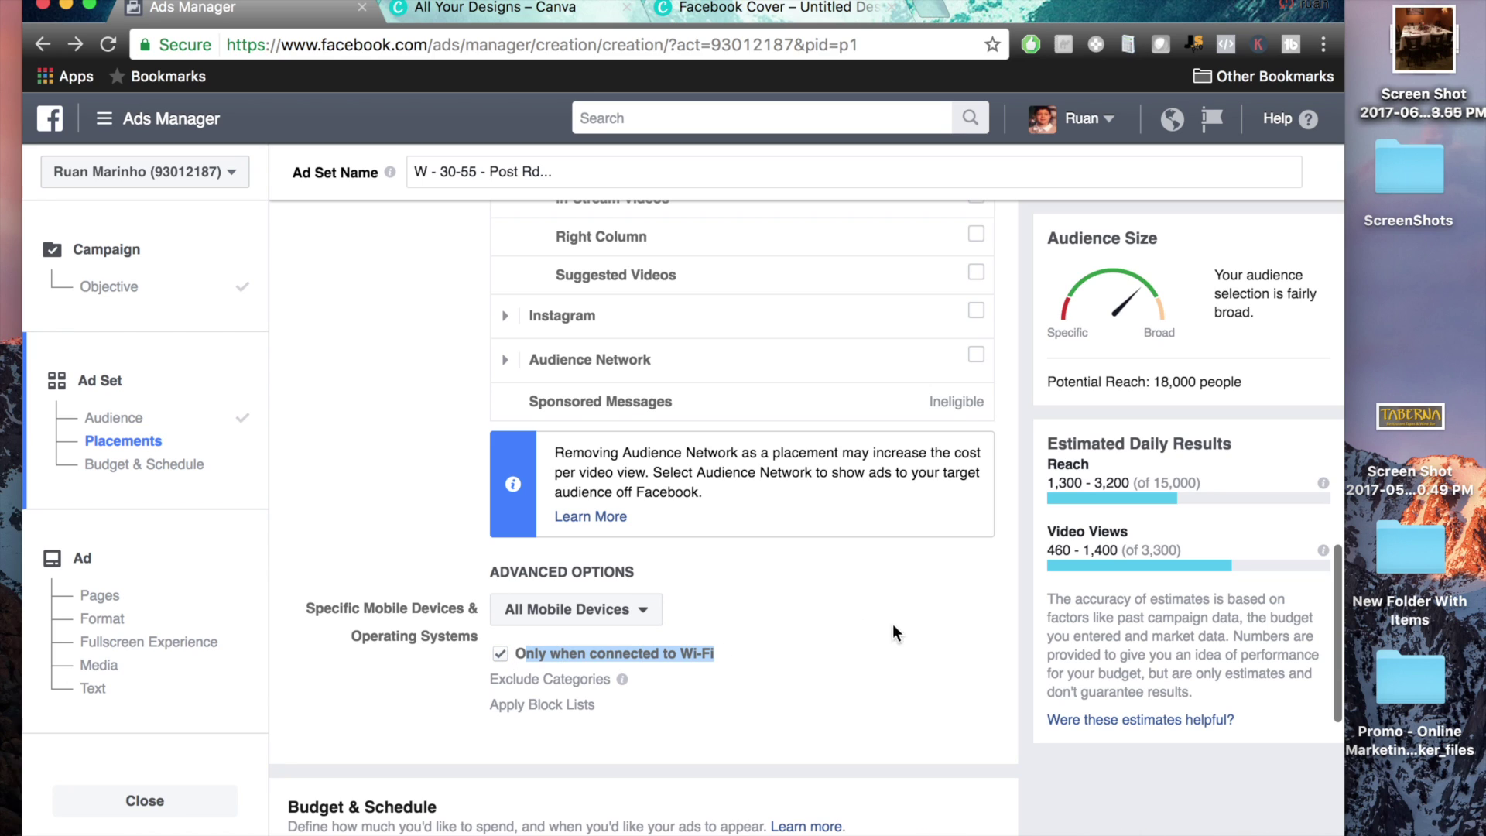
pyautogui.click(945, 635)
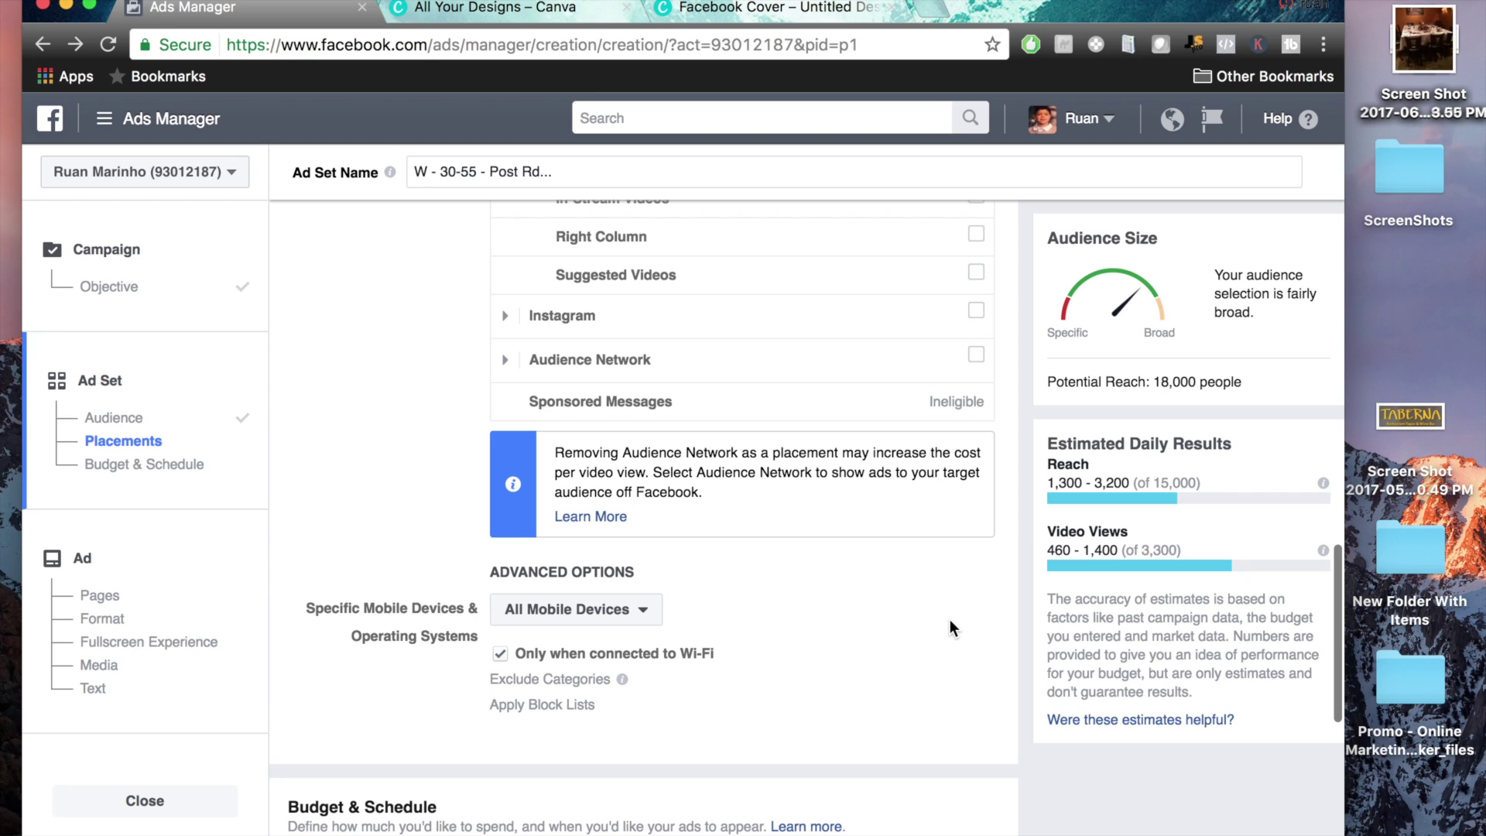
pyautogui.moveTo(718, 654); pyautogui.dragTo(532, 658)
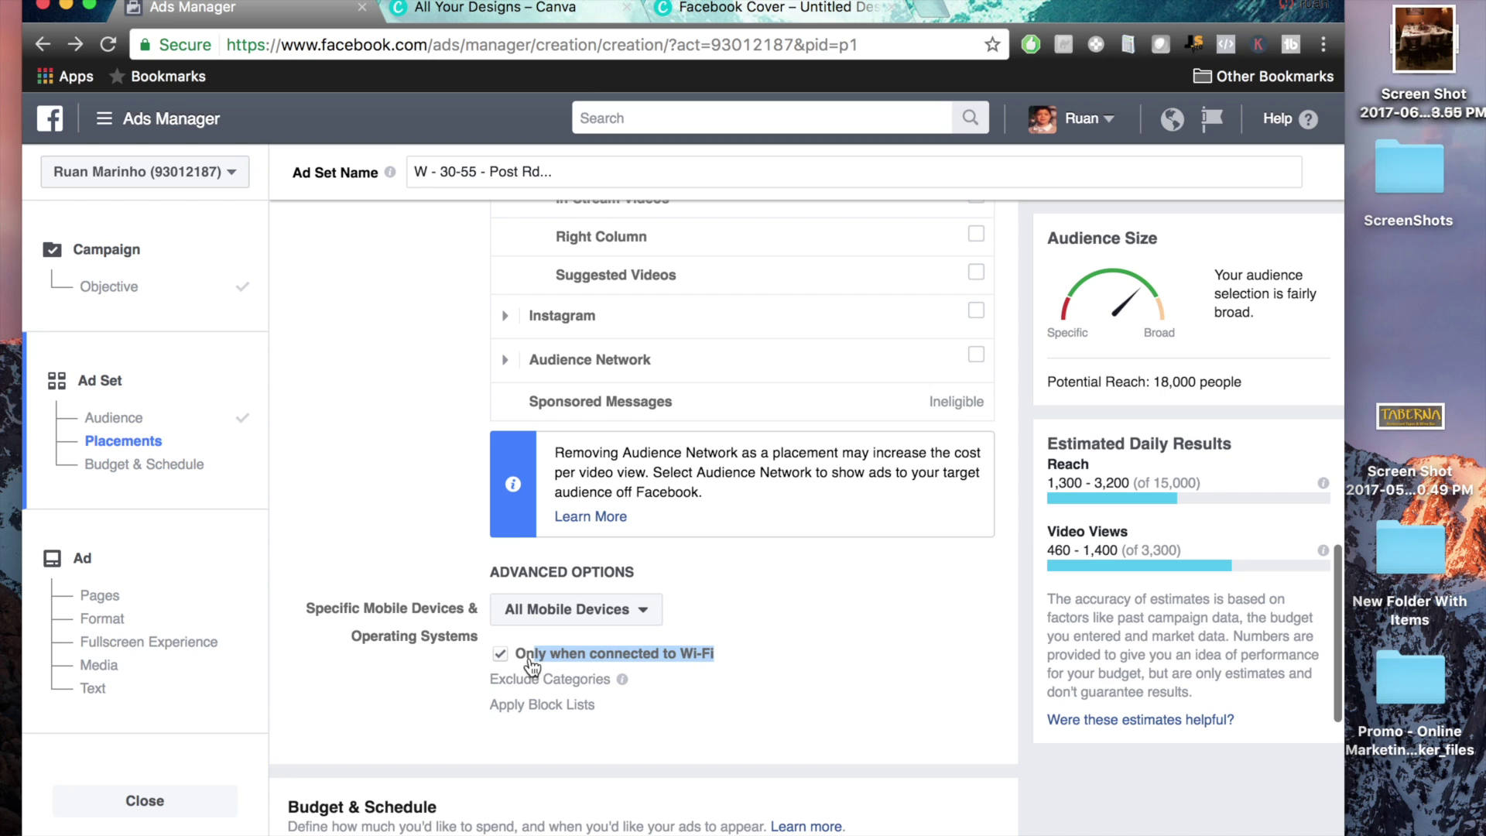
pyautogui.click(958, 681)
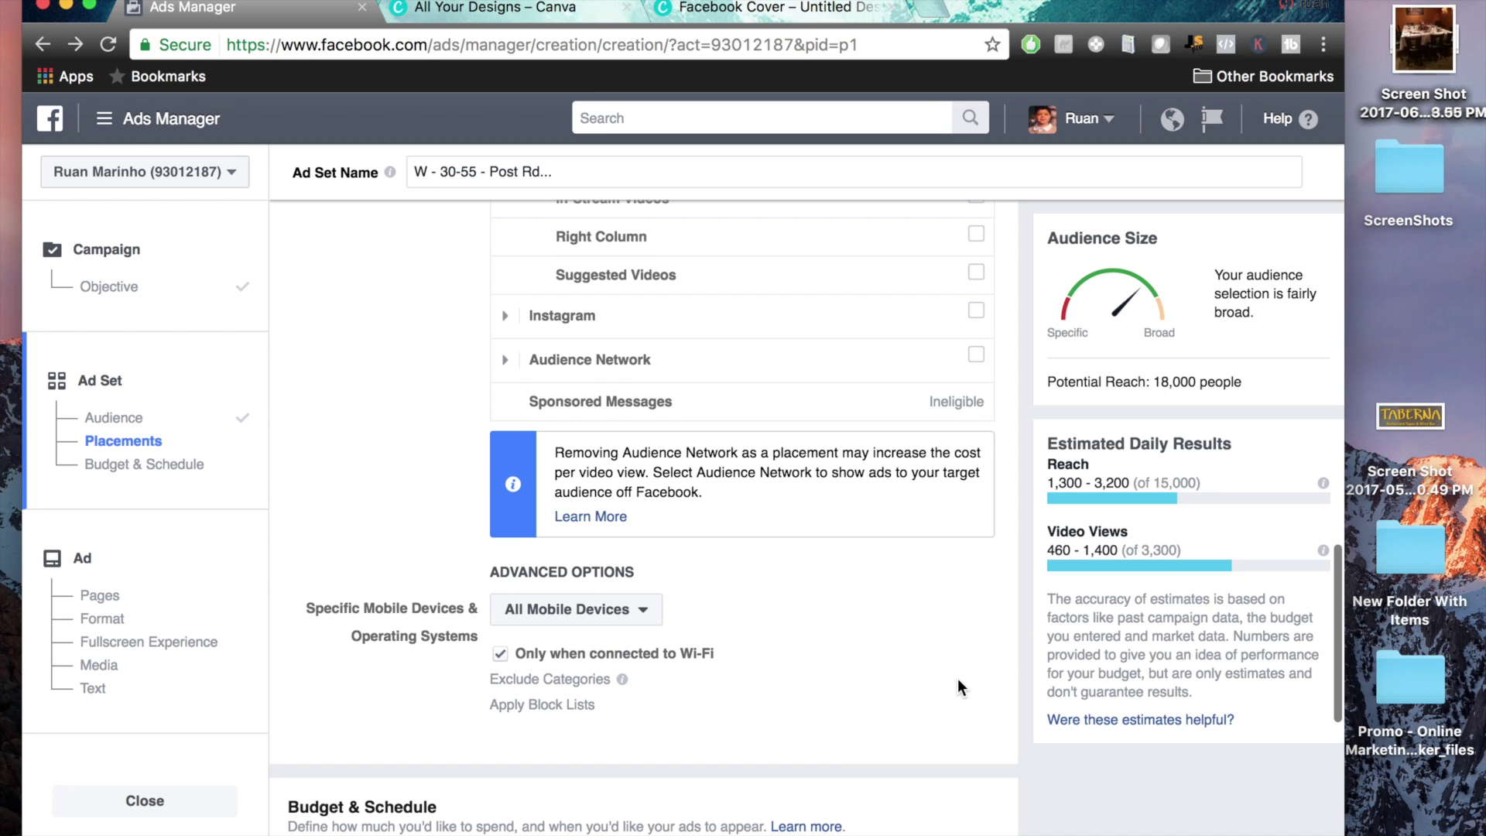
pyautogui.rightClick(958, 686)
pyautogui.click(940, 689)
pyautogui.scroll(5, 979, 640)
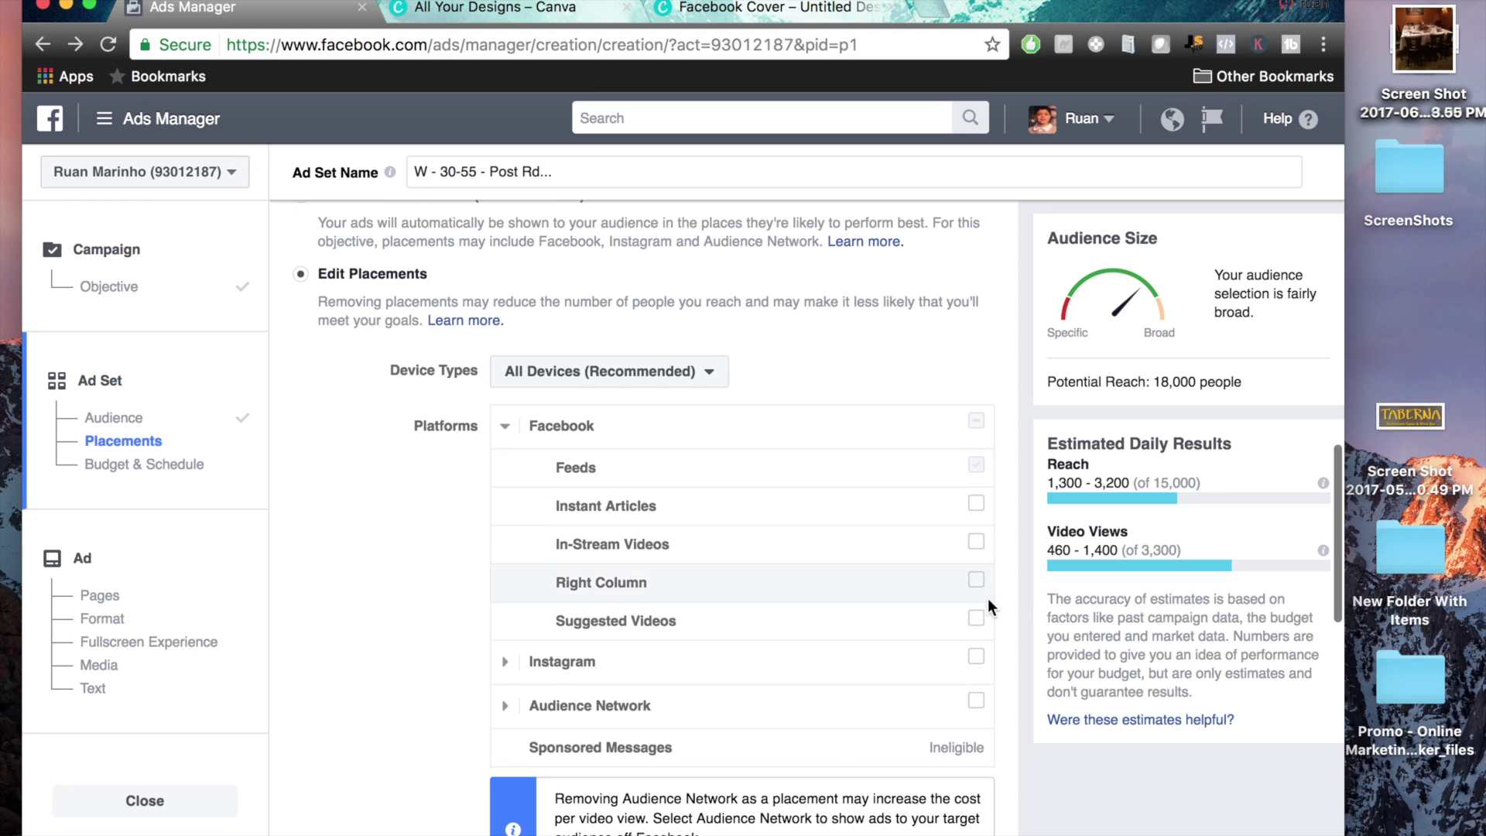
# Keep the schedule on 'Run my ad set continuously' instead of start and end dates
pyautogui.scroll(-2, 1013, 596)
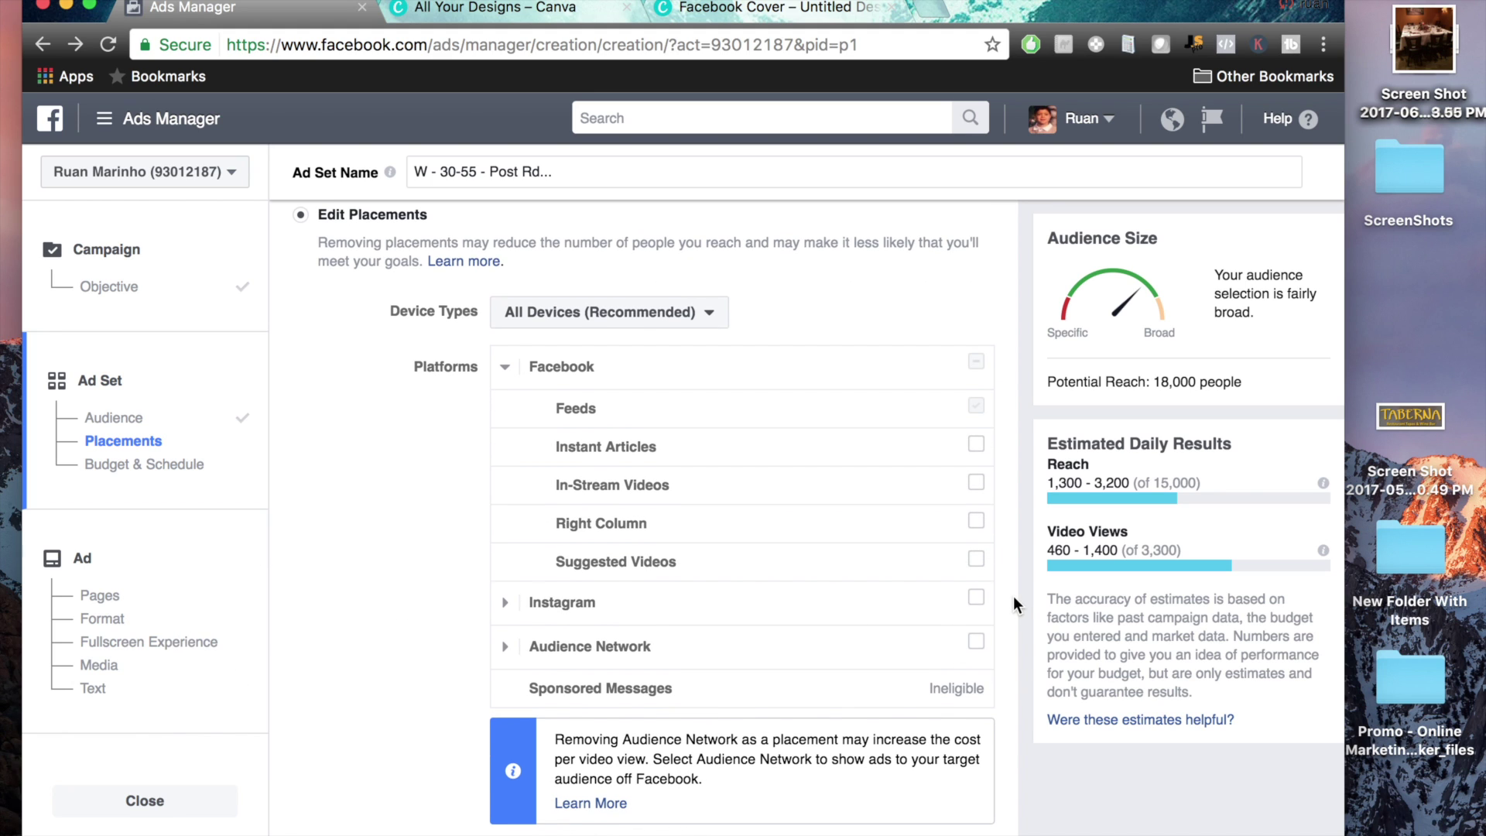
pyautogui.scroll(-5, 1014, 602)
pyautogui.scroll(-9, 1013, 599)
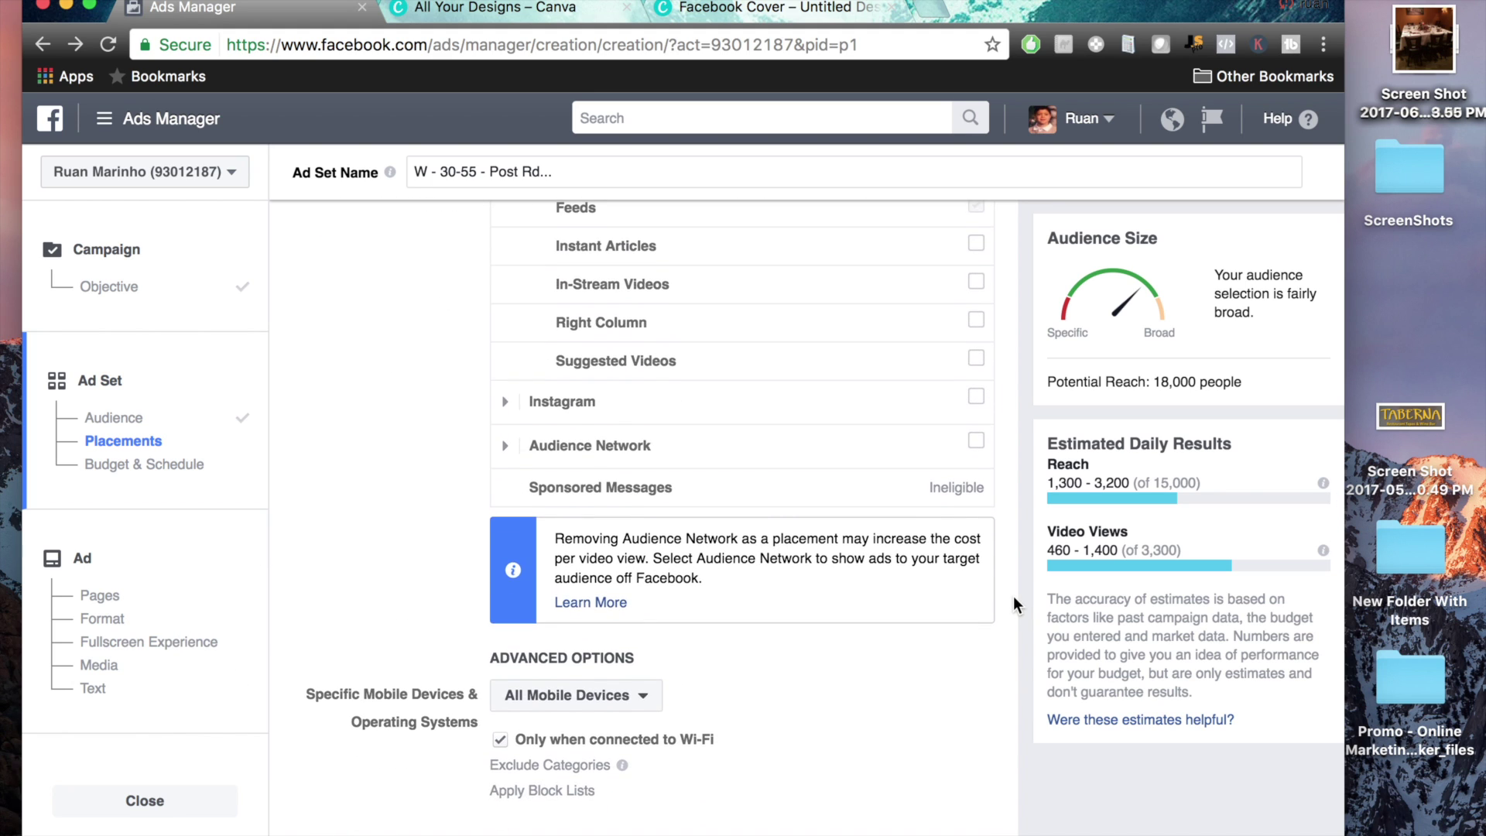
pyautogui.scroll(-4, 1015, 604)
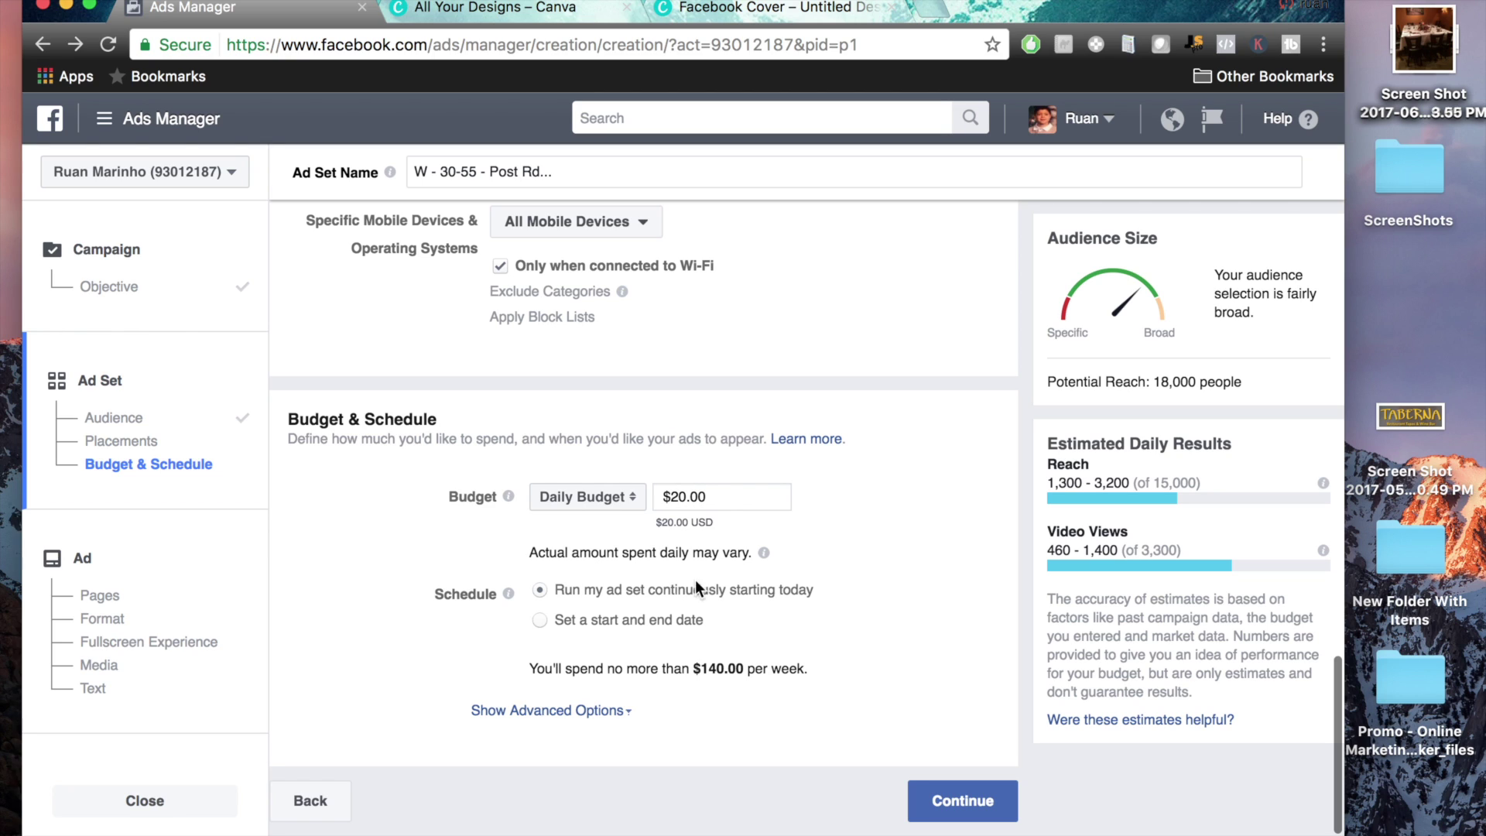
pyautogui.tripleClick(722, 671)
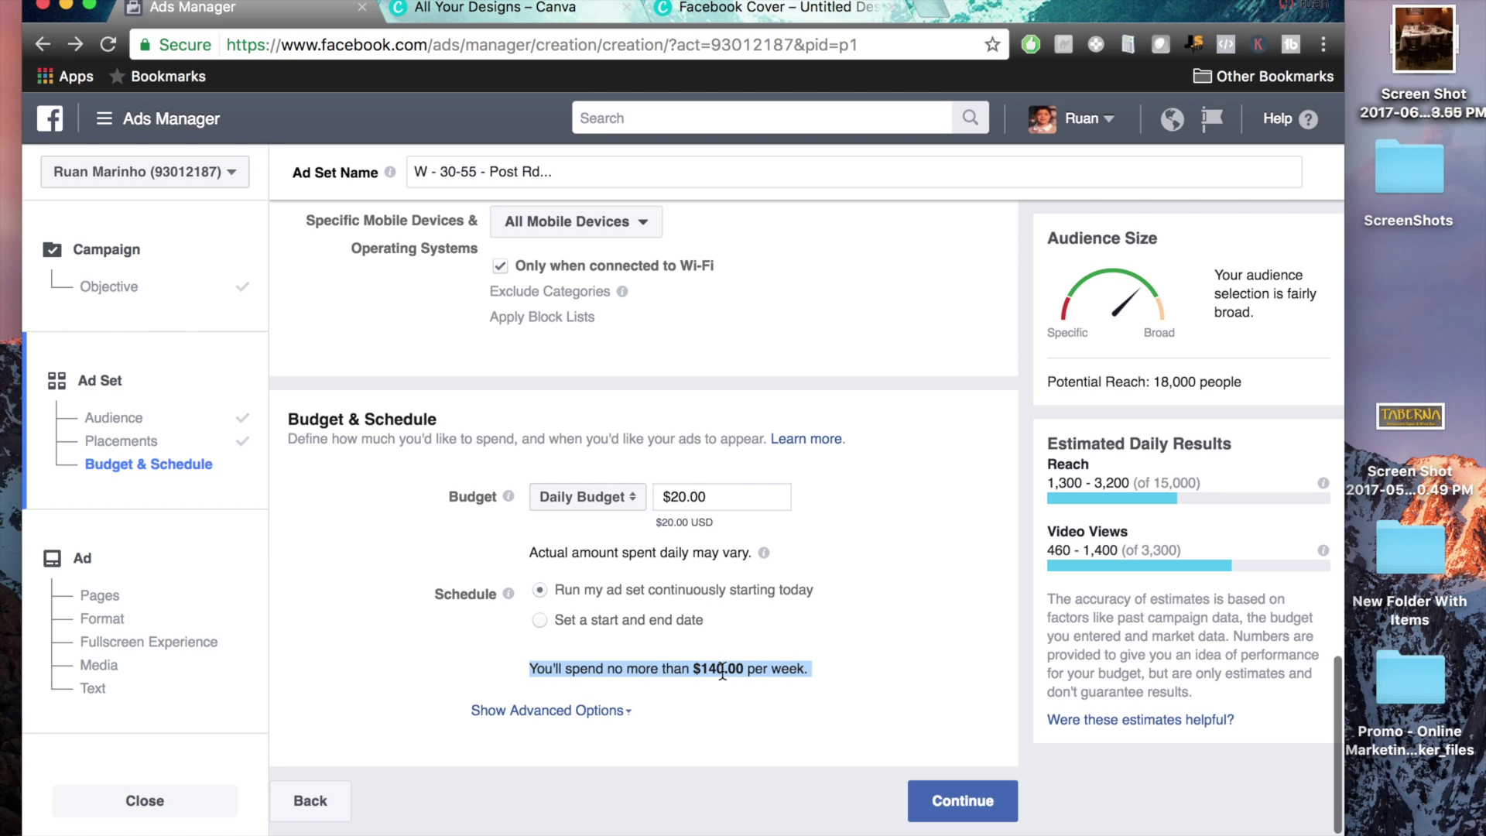
pyautogui.click(675, 658)
pyautogui.click(537, 620)
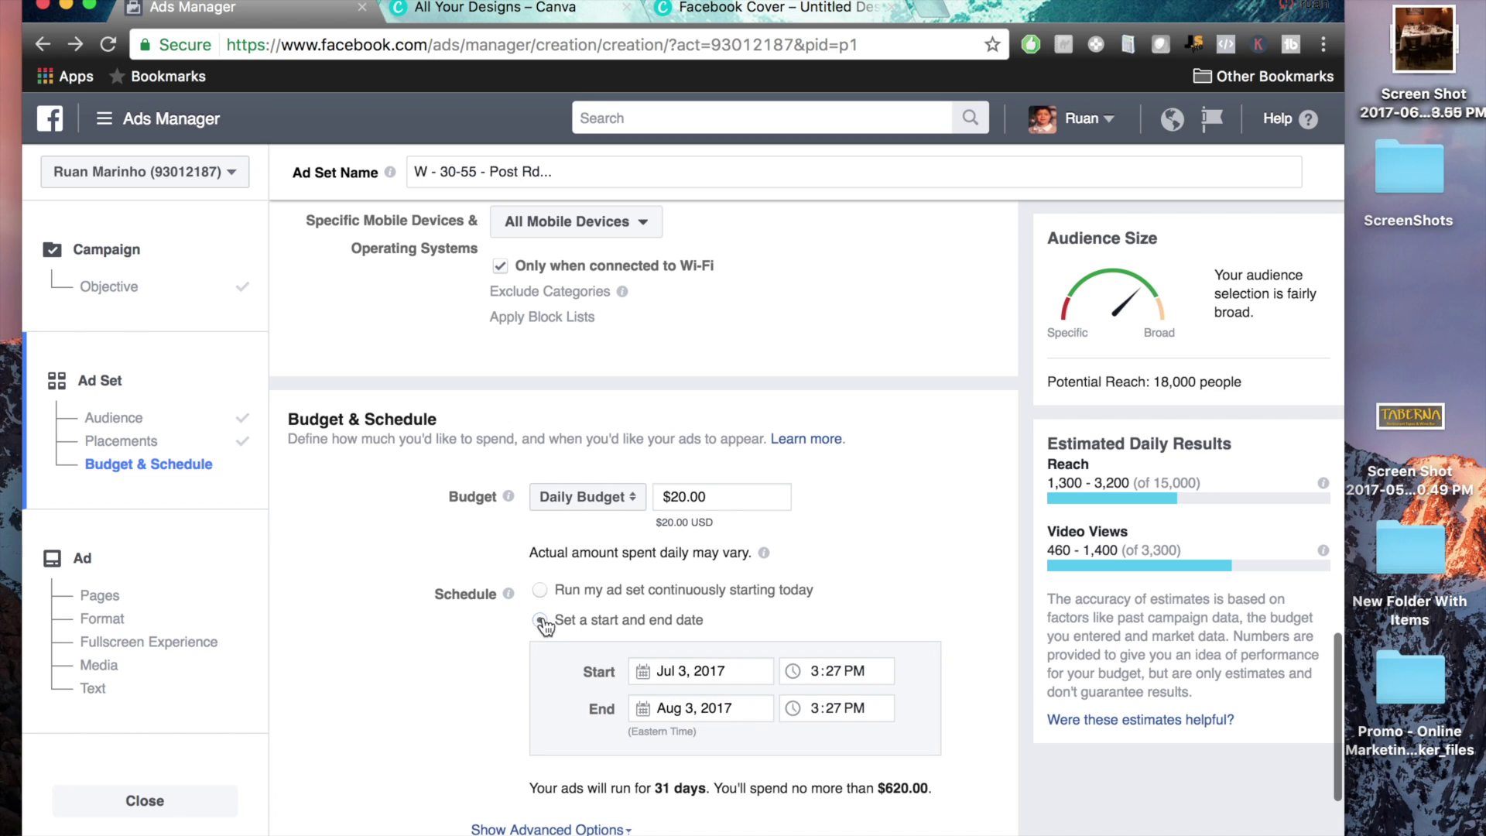
pyautogui.click(540, 591)
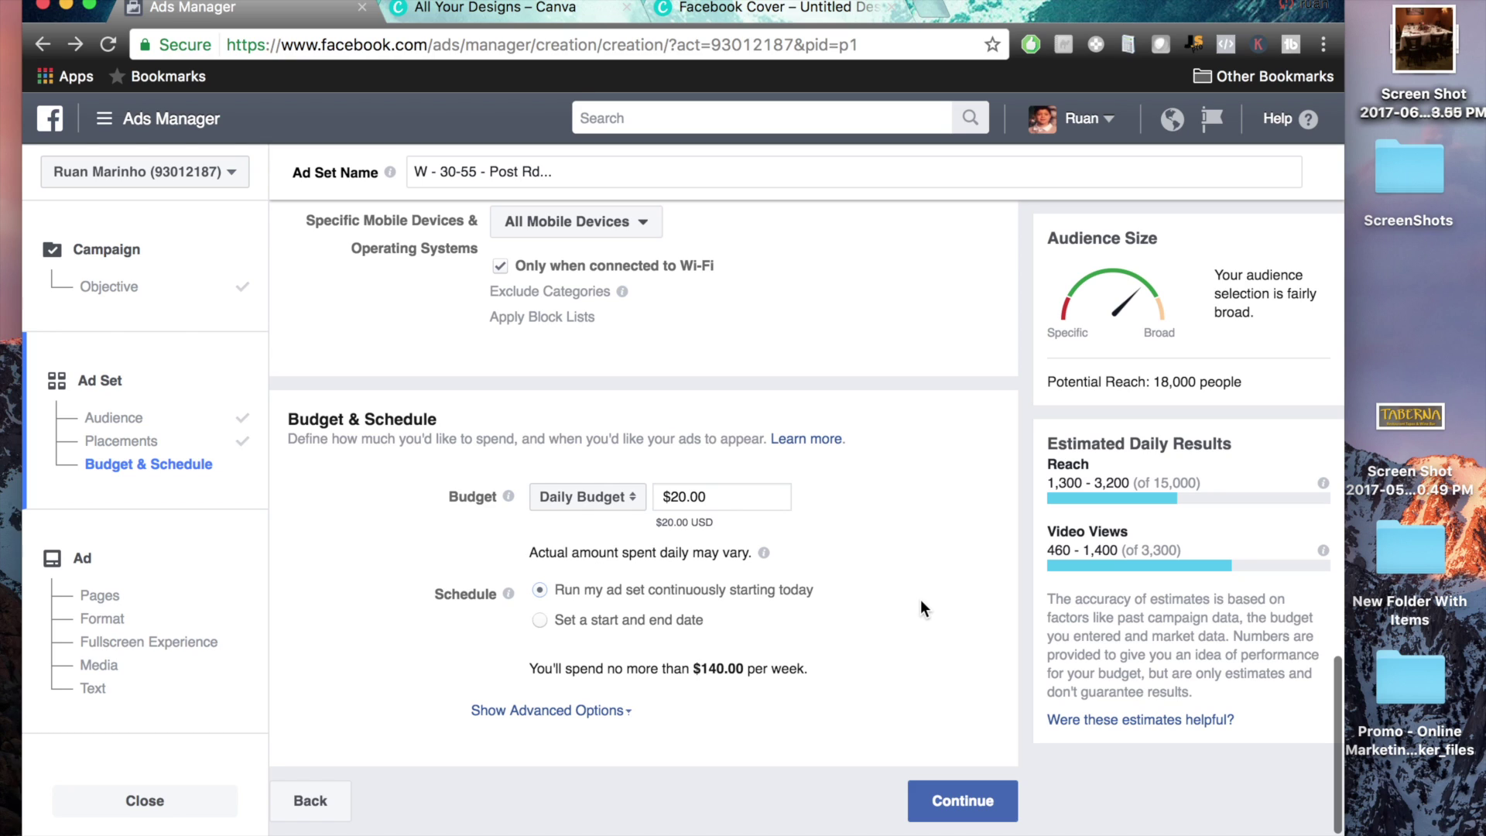
# Change the daily budget to $5.00 and continue to the ad stage
pyautogui.moveTo(706, 496); pyautogui.dragTo(672, 496)
pyautogui.write('5.00')
pyautogui.click(985, 508)
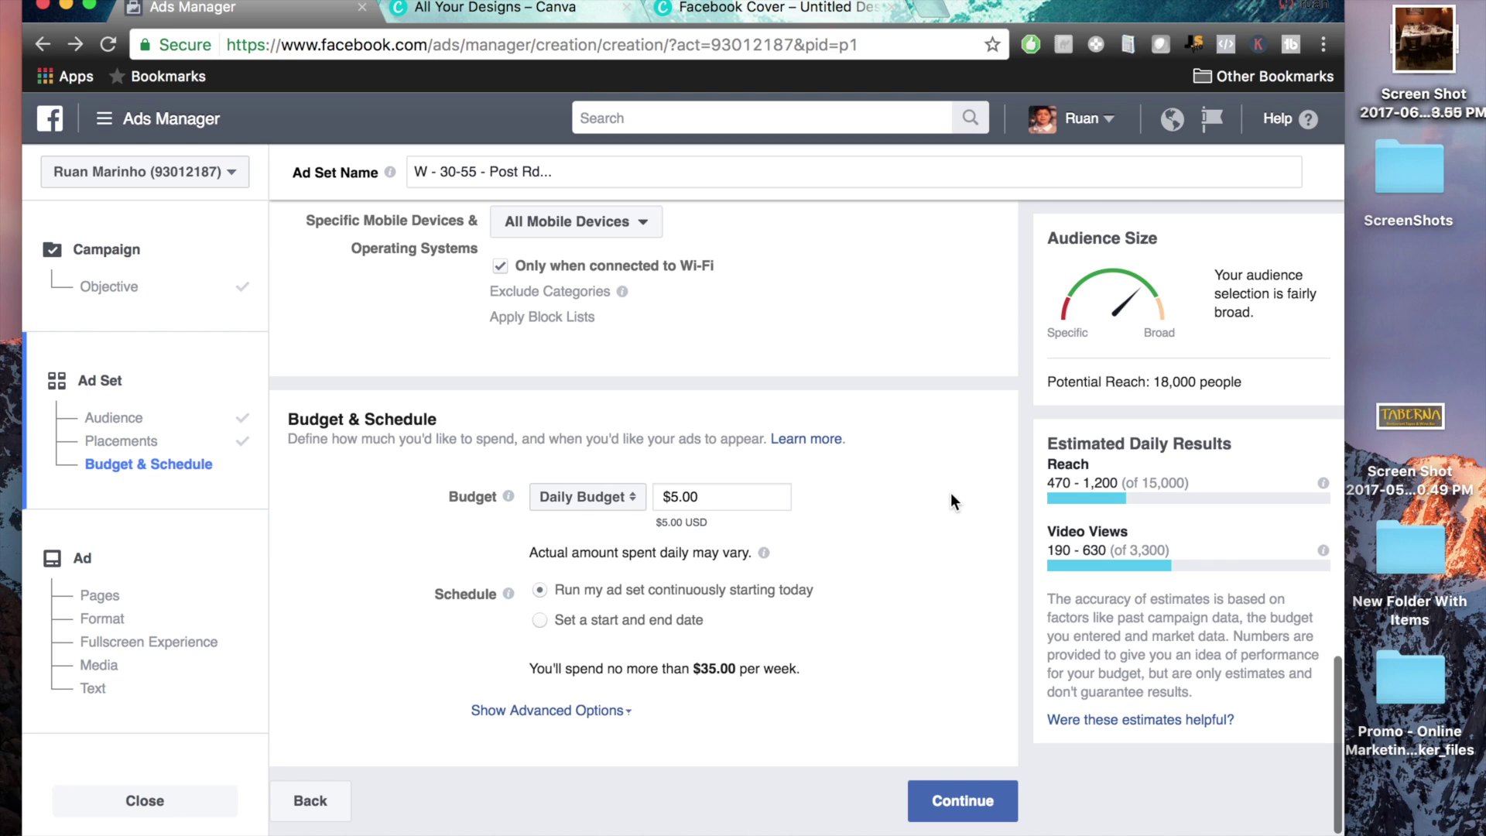
pyautogui.click(961, 802)
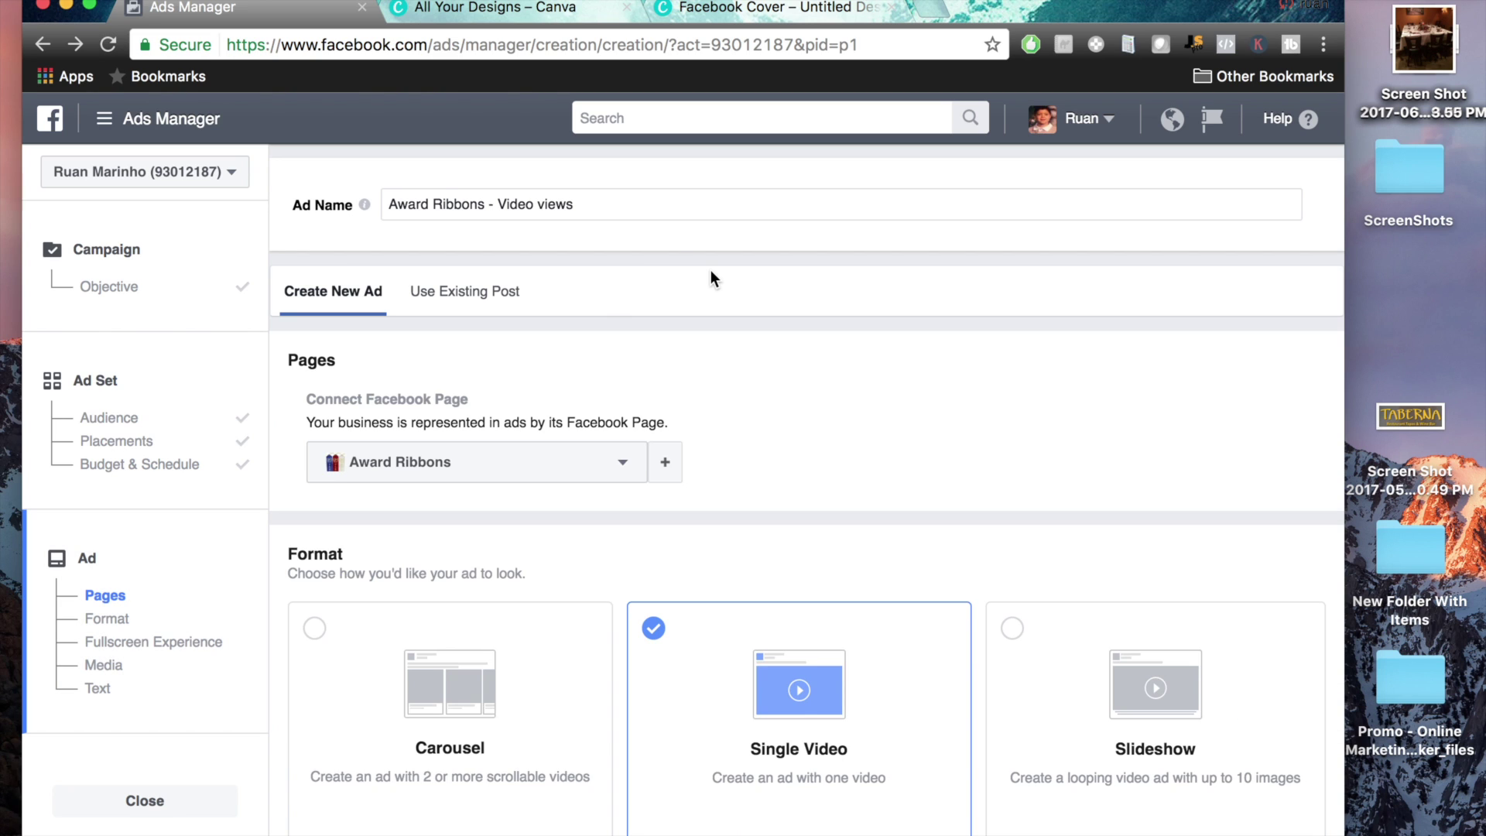
# Choose Justins Coffee Shop as the ad's Facebook Page in place of Award Ribbons
pyautogui.scroll(-2, 794, 424)
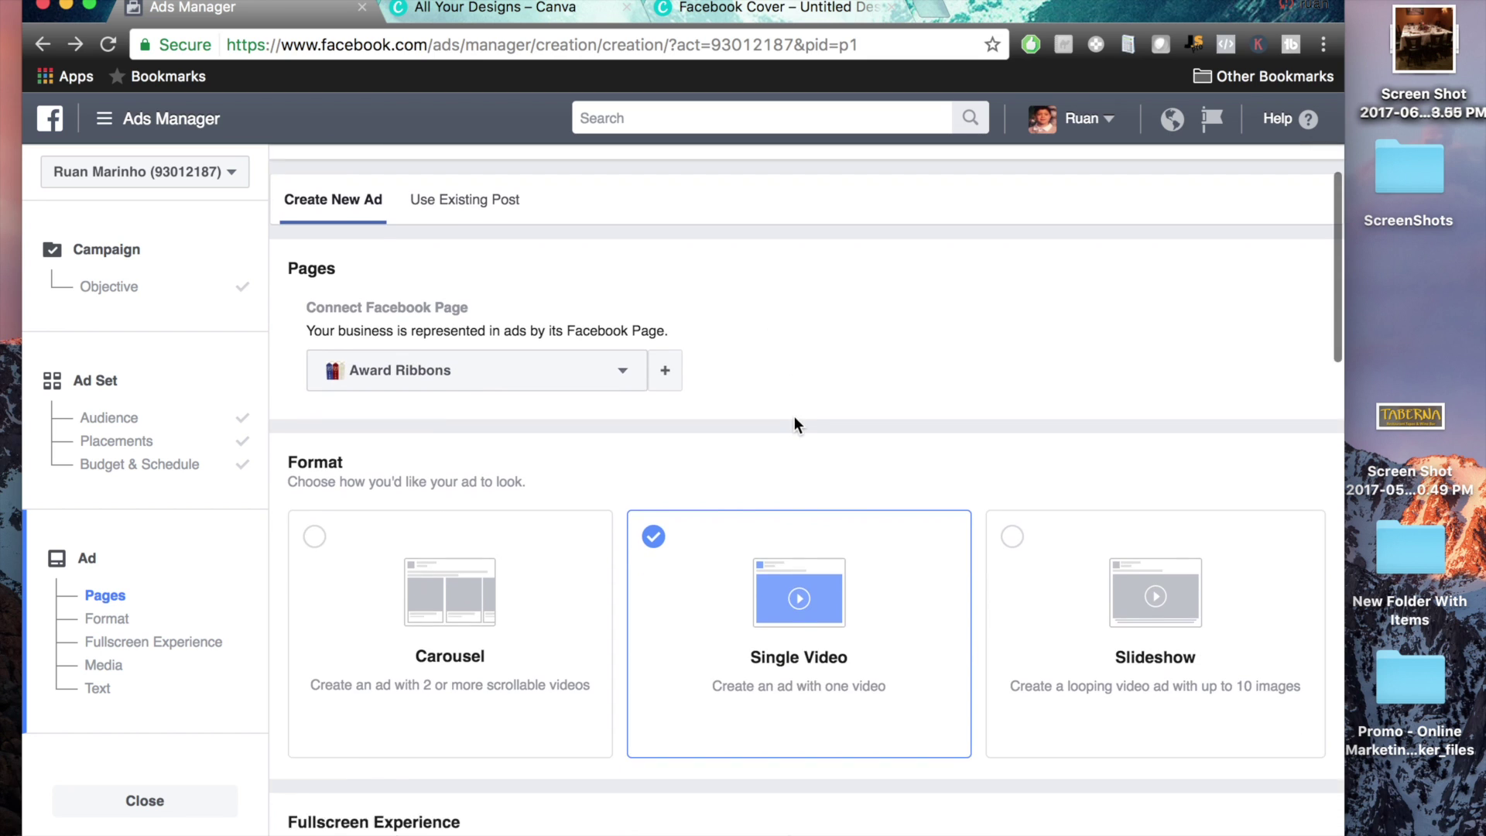
pyautogui.click(620, 412)
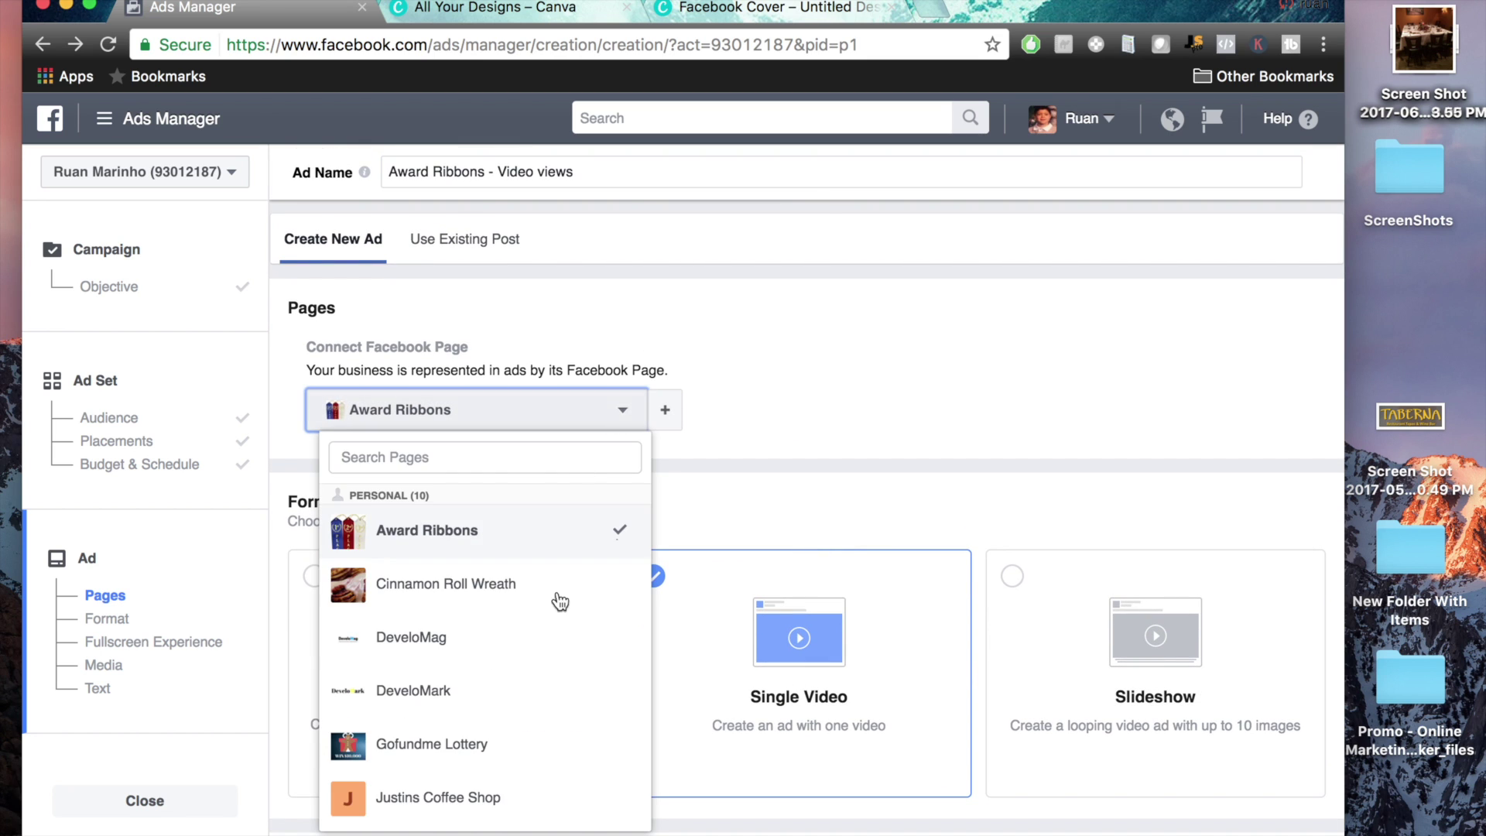
pyautogui.scroll(-1, 559, 721)
pyautogui.scroll(-2, 560, 721)
pyautogui.click(507, 649)
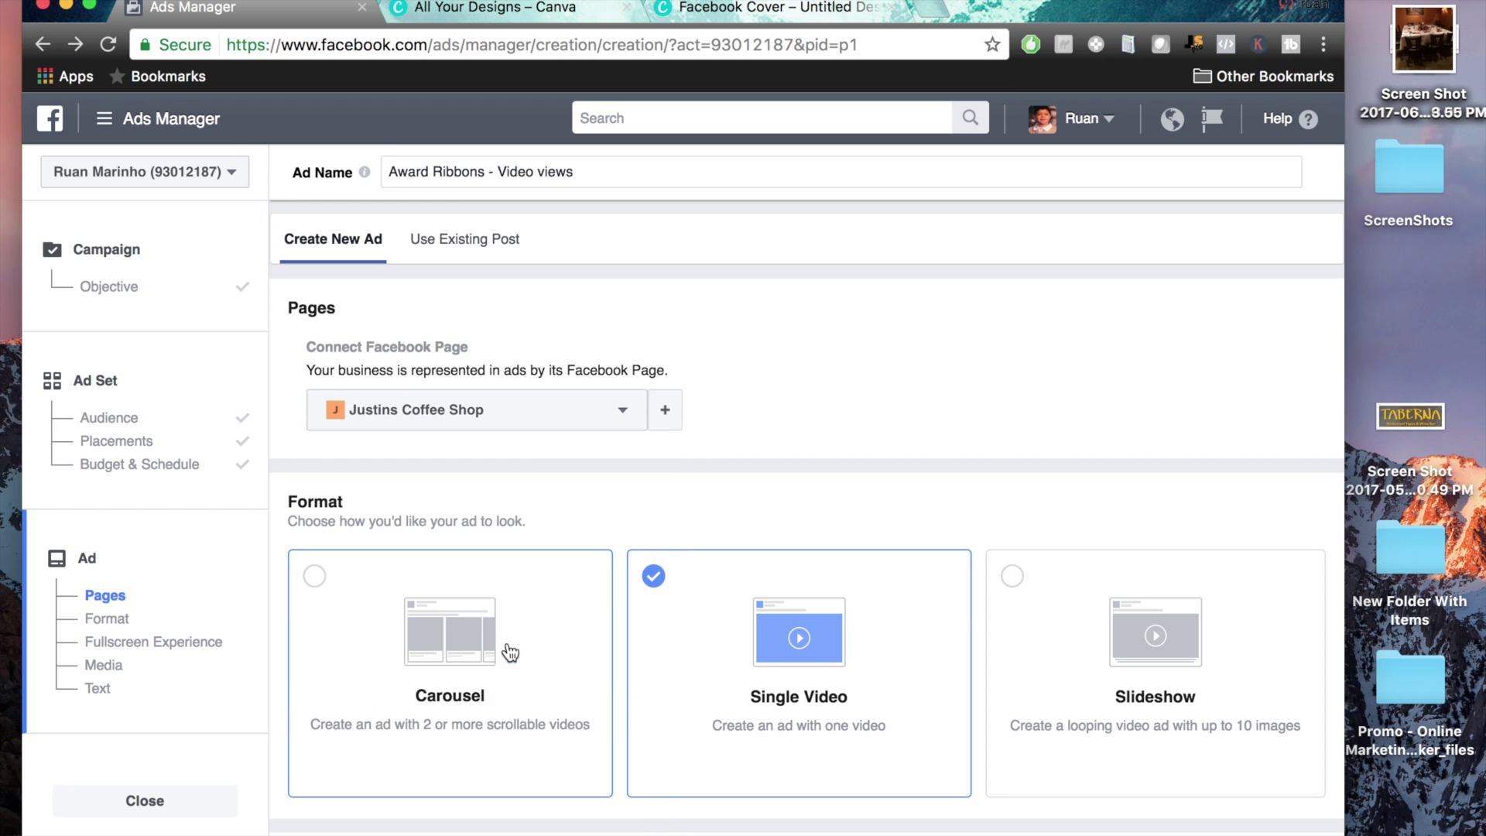
pyautogui.scroll(-5, 843, 429)
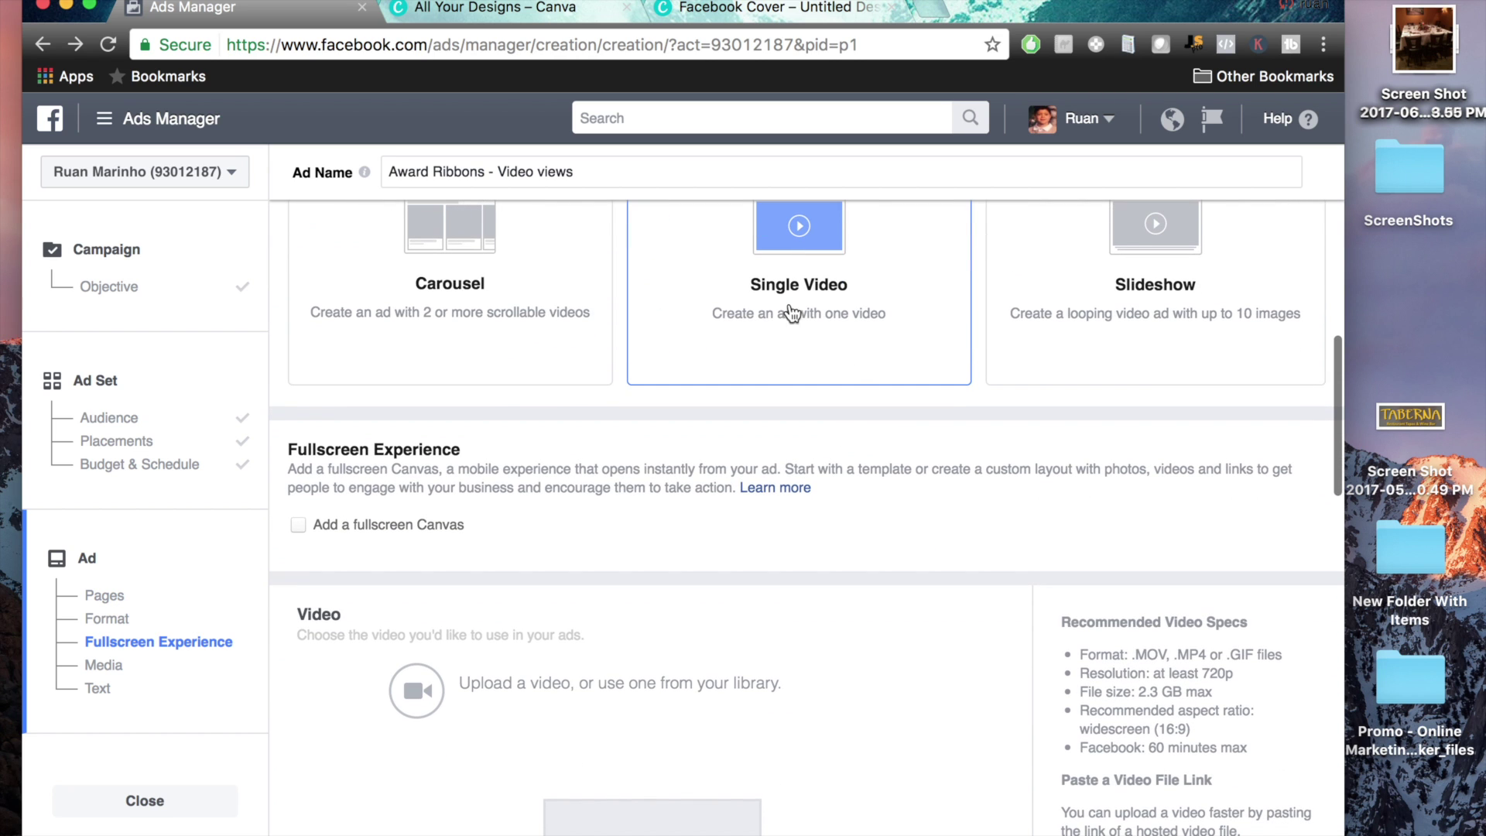
pyautogui.scroll(2, 773, 308)
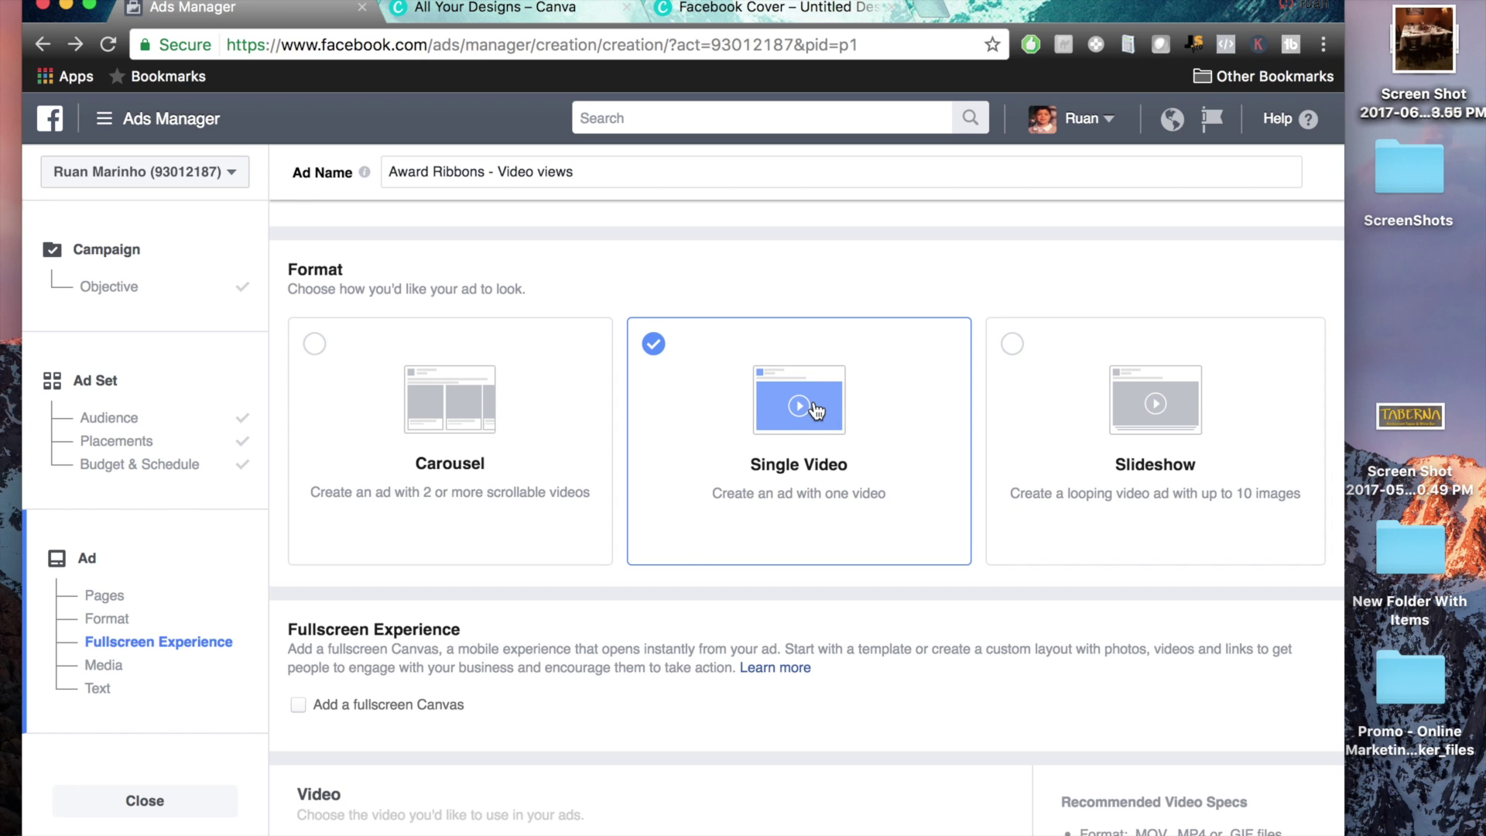
pyautogui.scroll(-2, 690, 564)
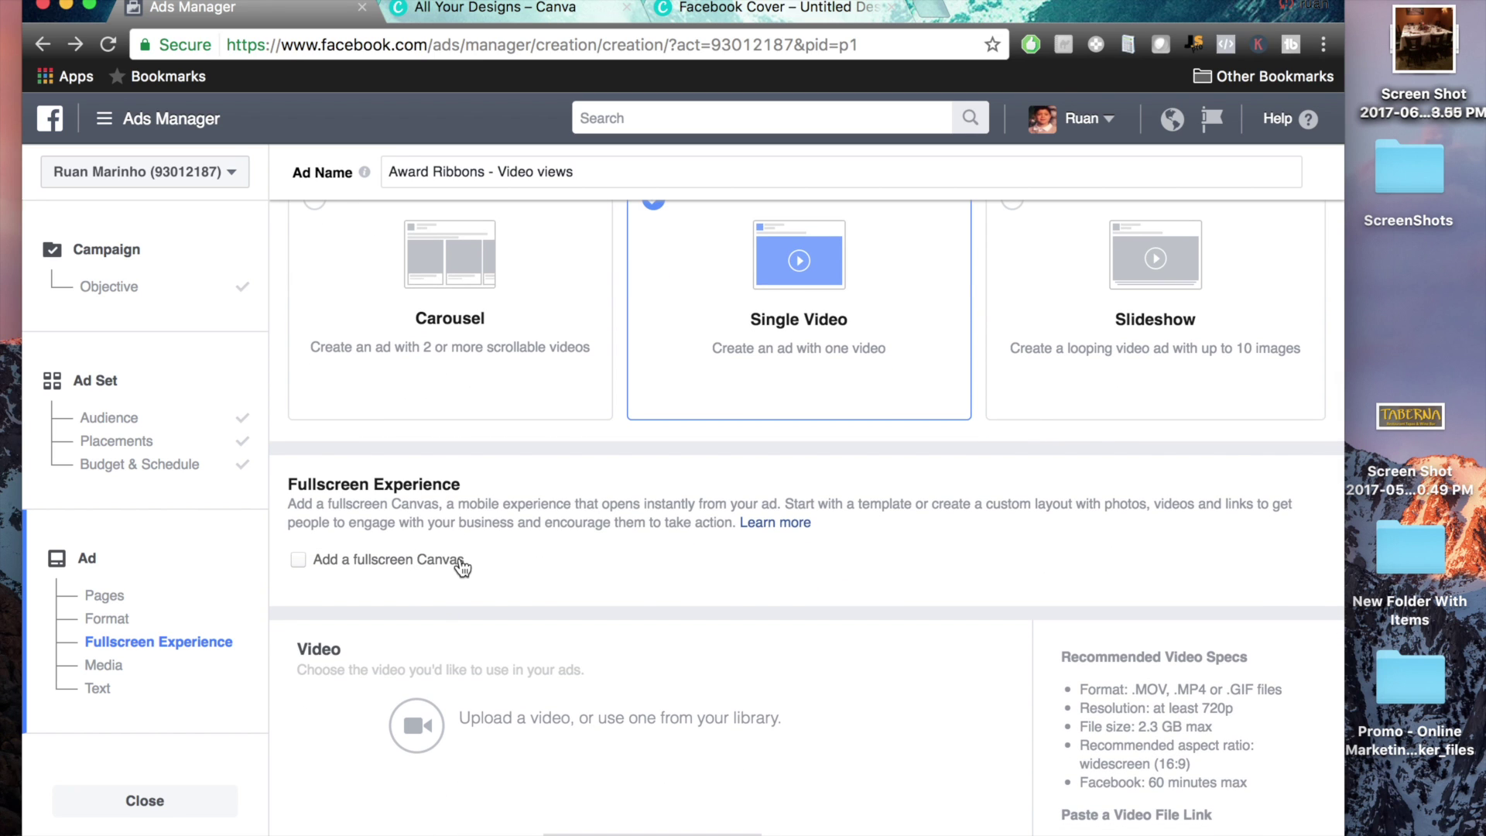
pyautogui.scroll(-4, 624, 548)
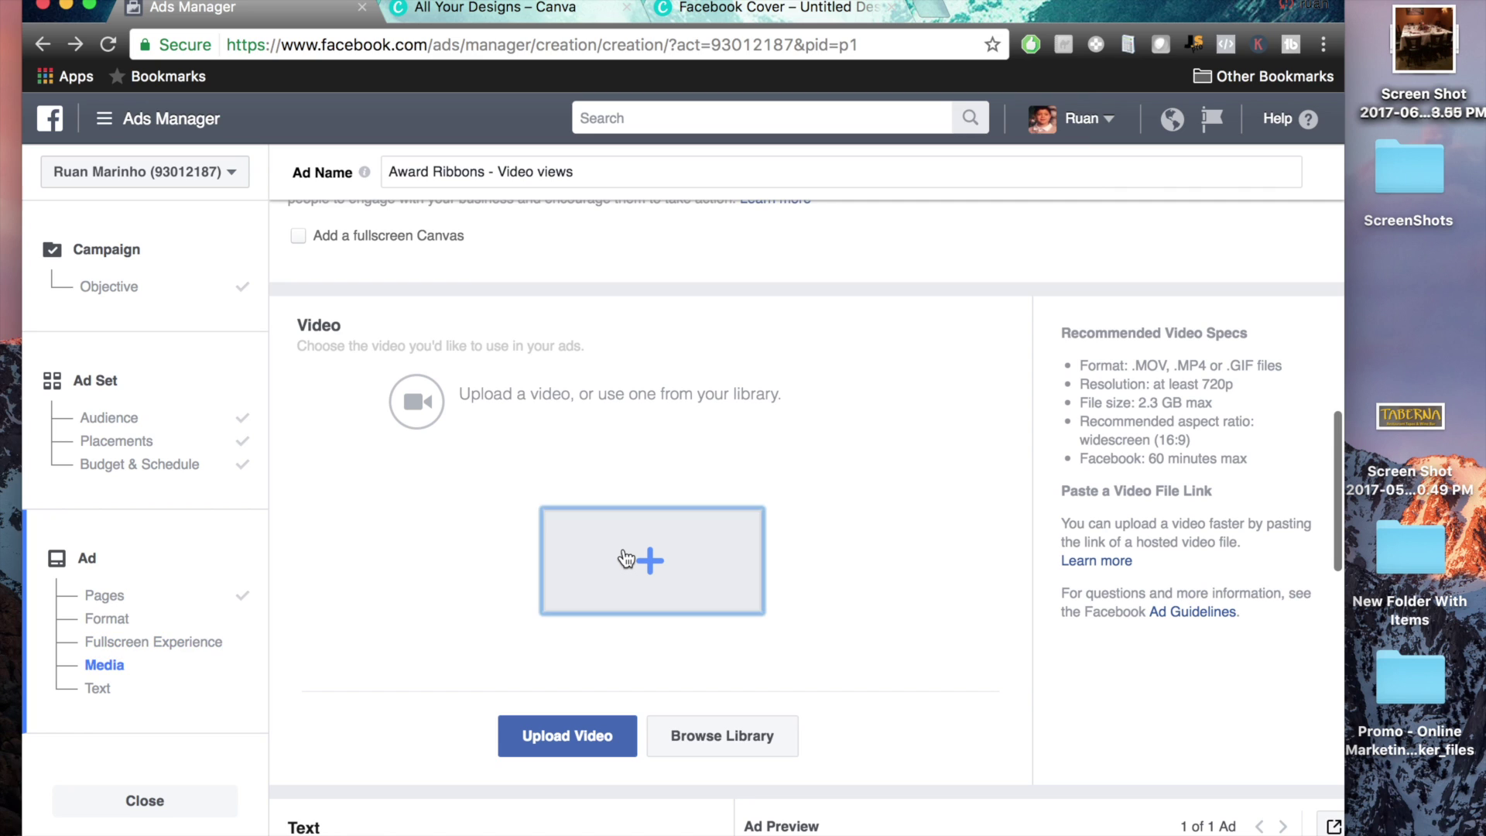
pyautogui.click(625, 557)
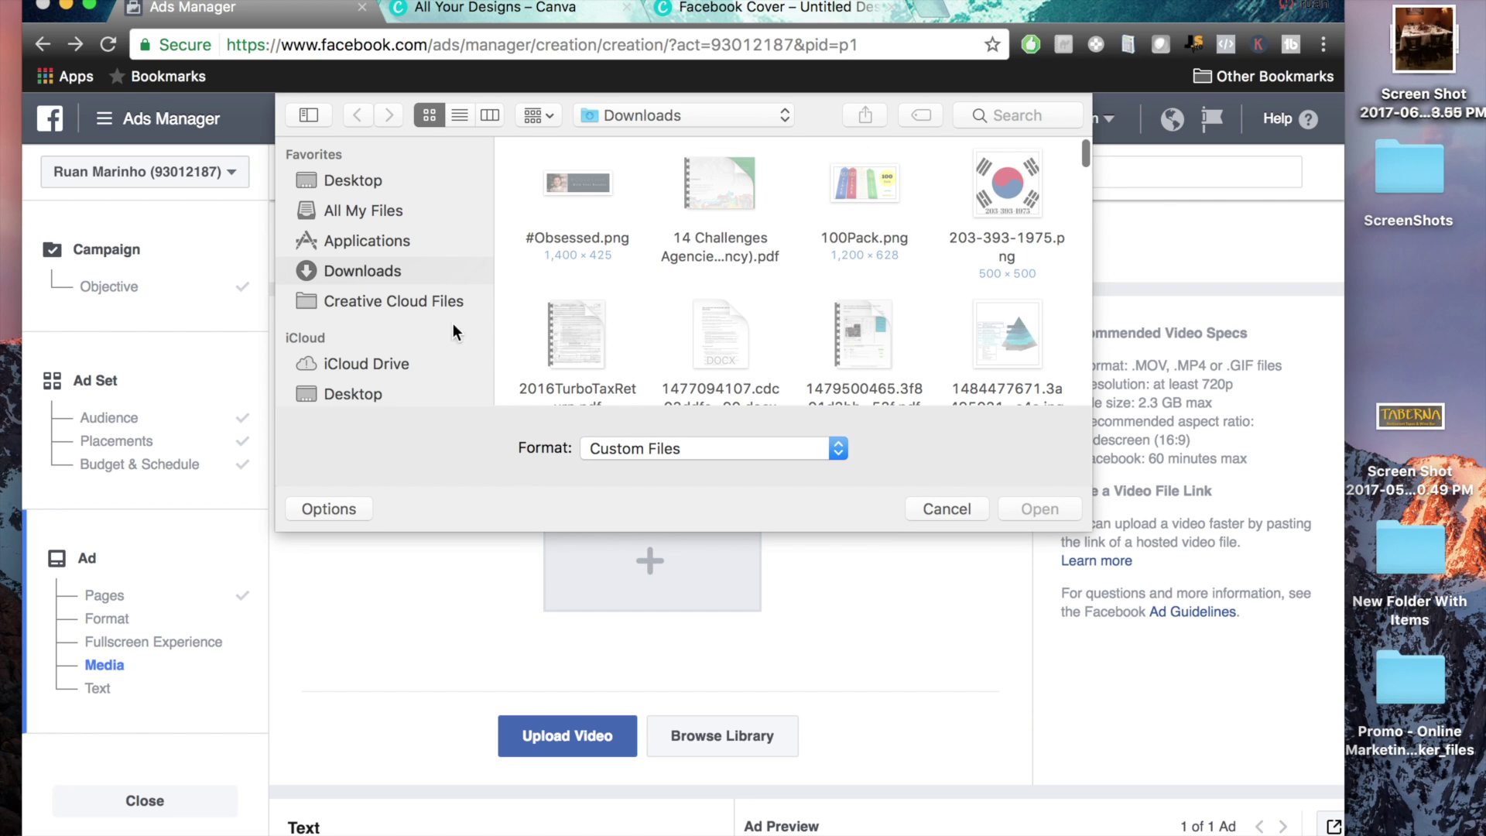
# Upload IMG_3027.MOV from All My Files as the ad's video
pyautogui.click(387, 215)
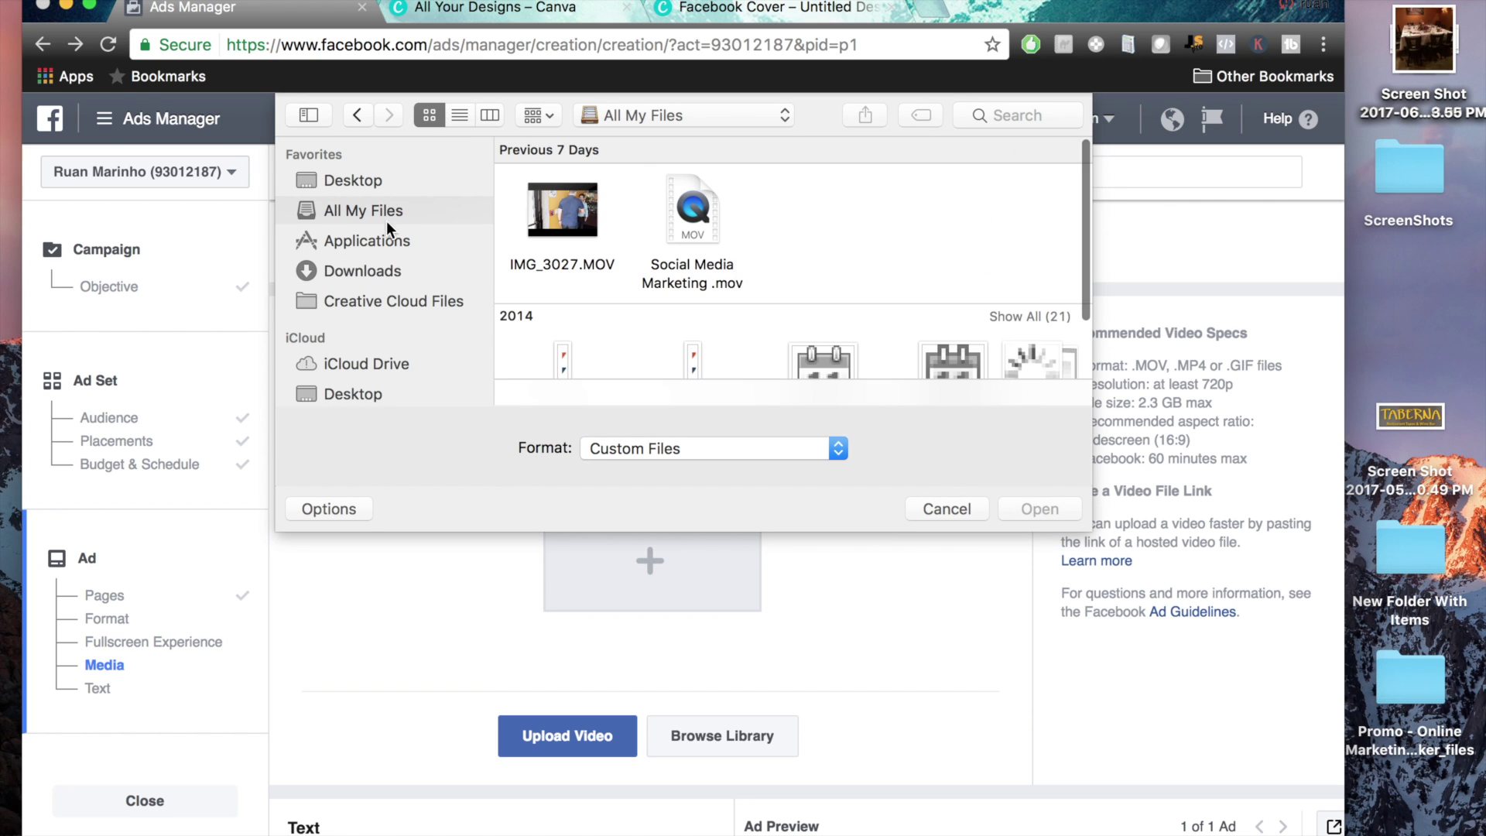
pyautogui.click(589, 234)
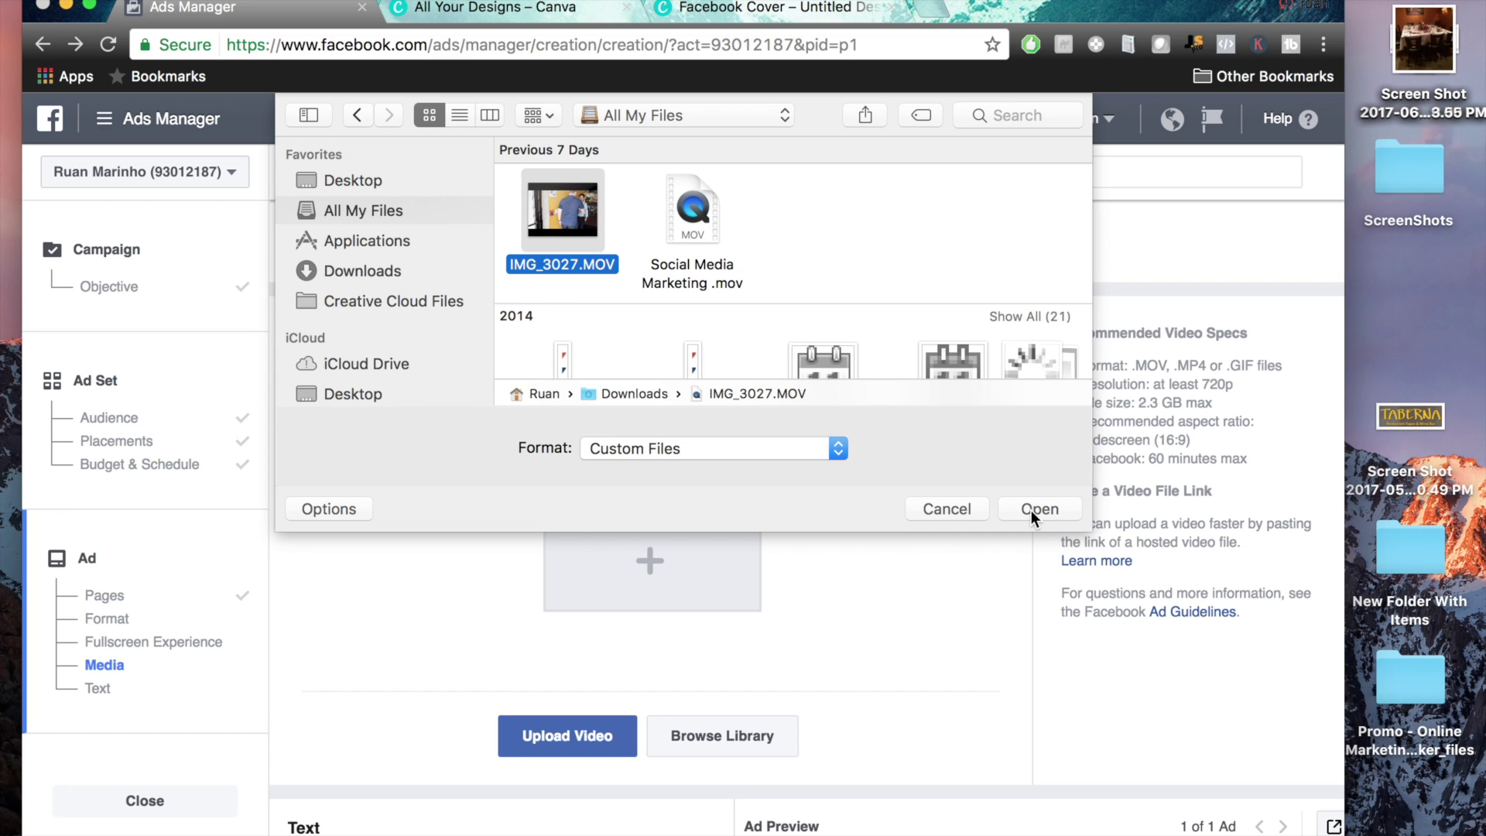
pyautogui.click(1030, 509)
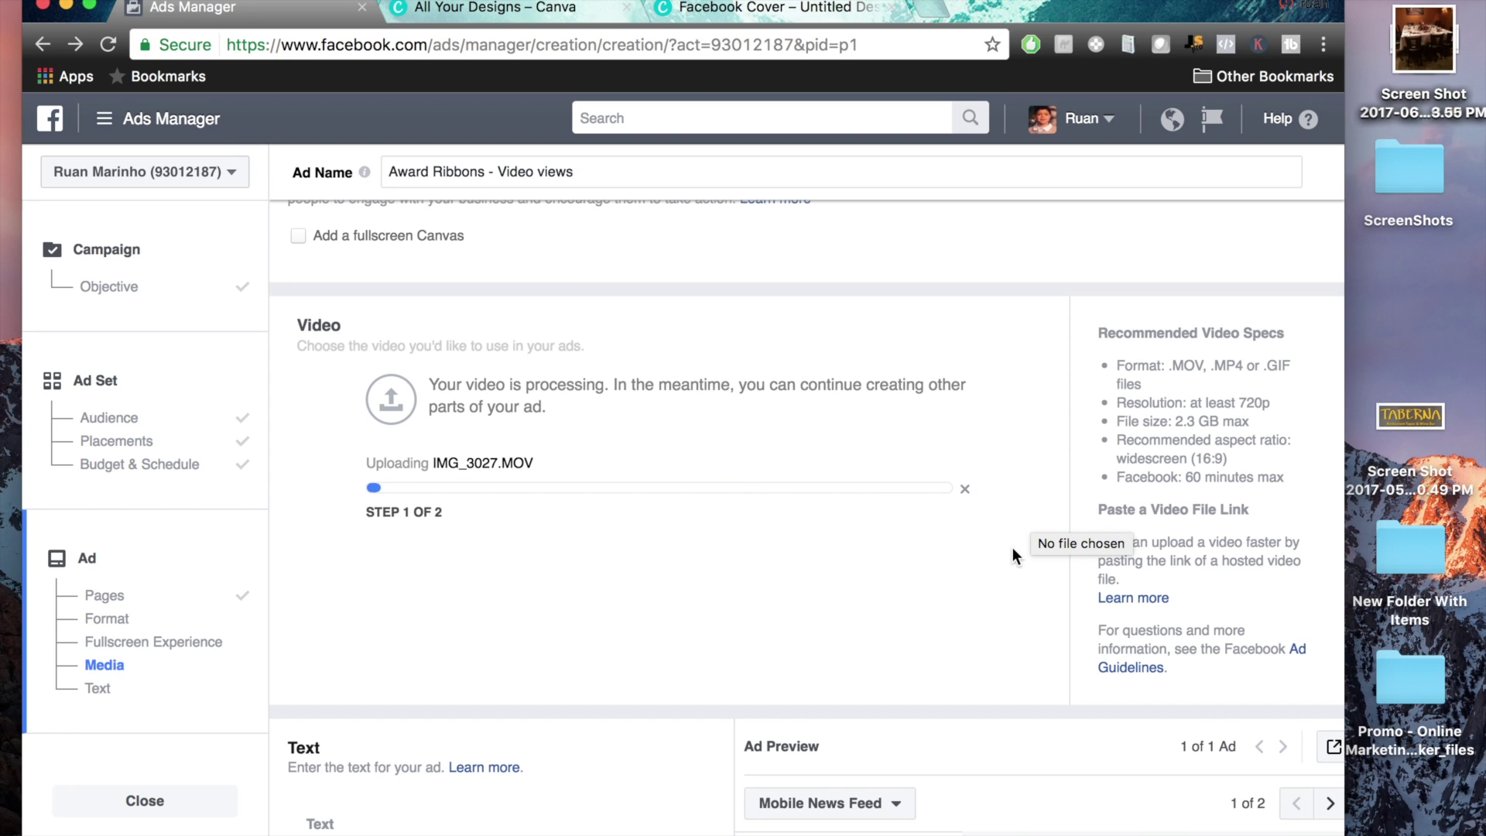
pyautogui.scroll(-4, 1012, 546)
pyautogui.scroll(-3, 1012, 546)
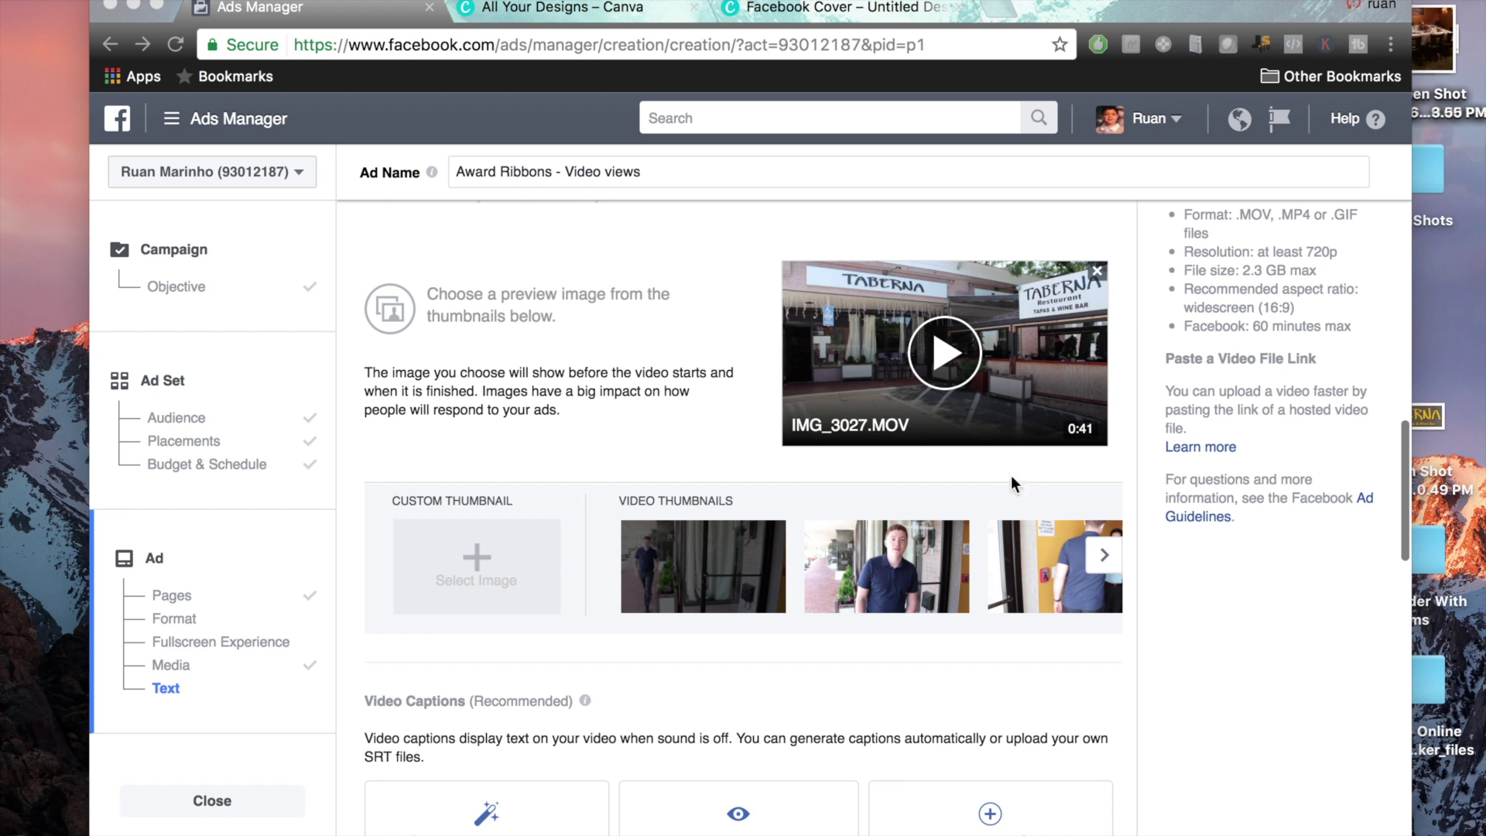
# Pick the flaming-pan chef frame as the video thumbnail
pyautogui.tripleClick(657, 503)
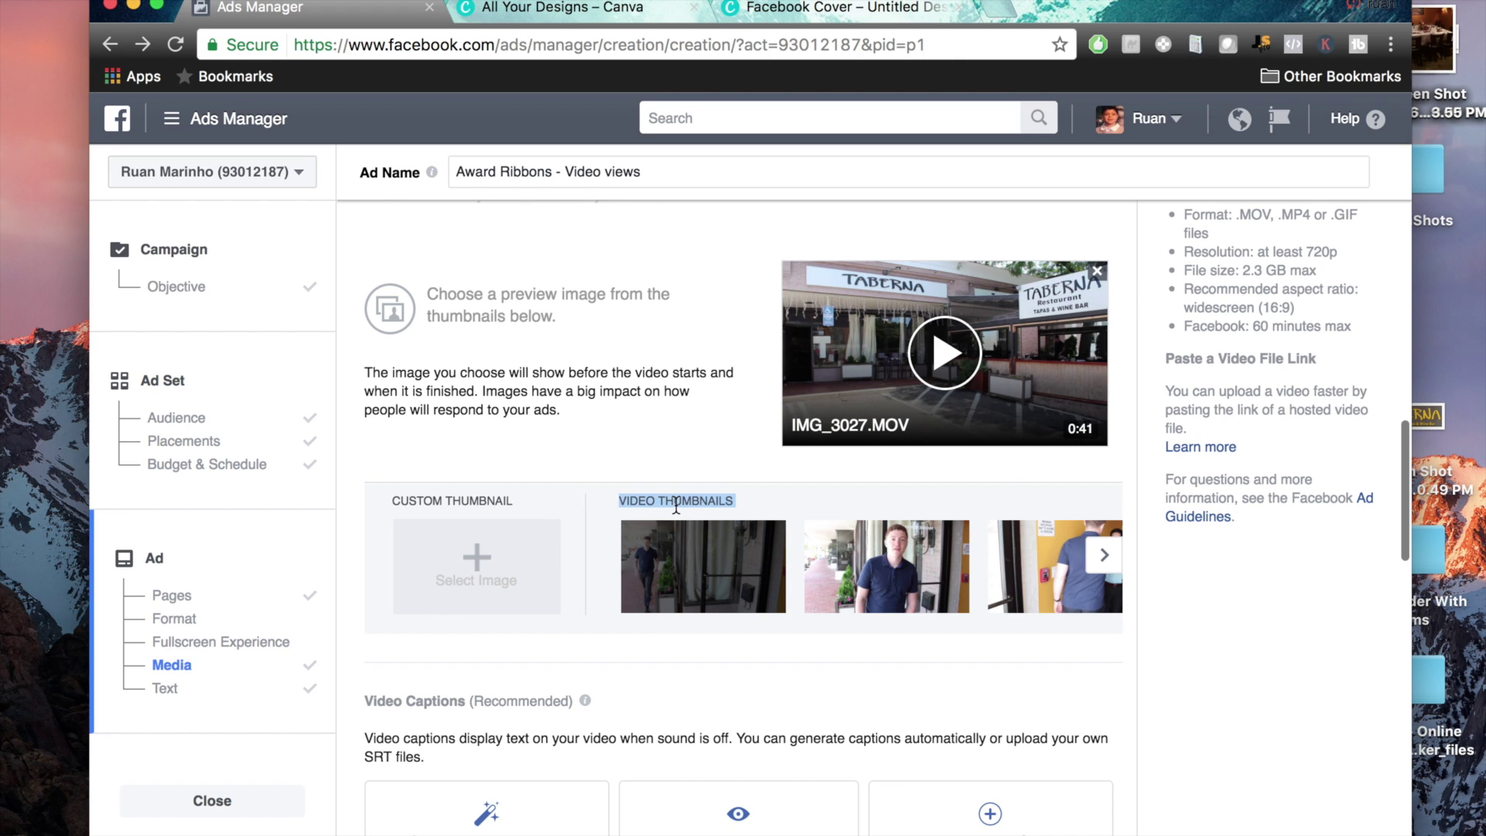
pyautogui.click(676, 505)
pyautogui.click(1104, 555)
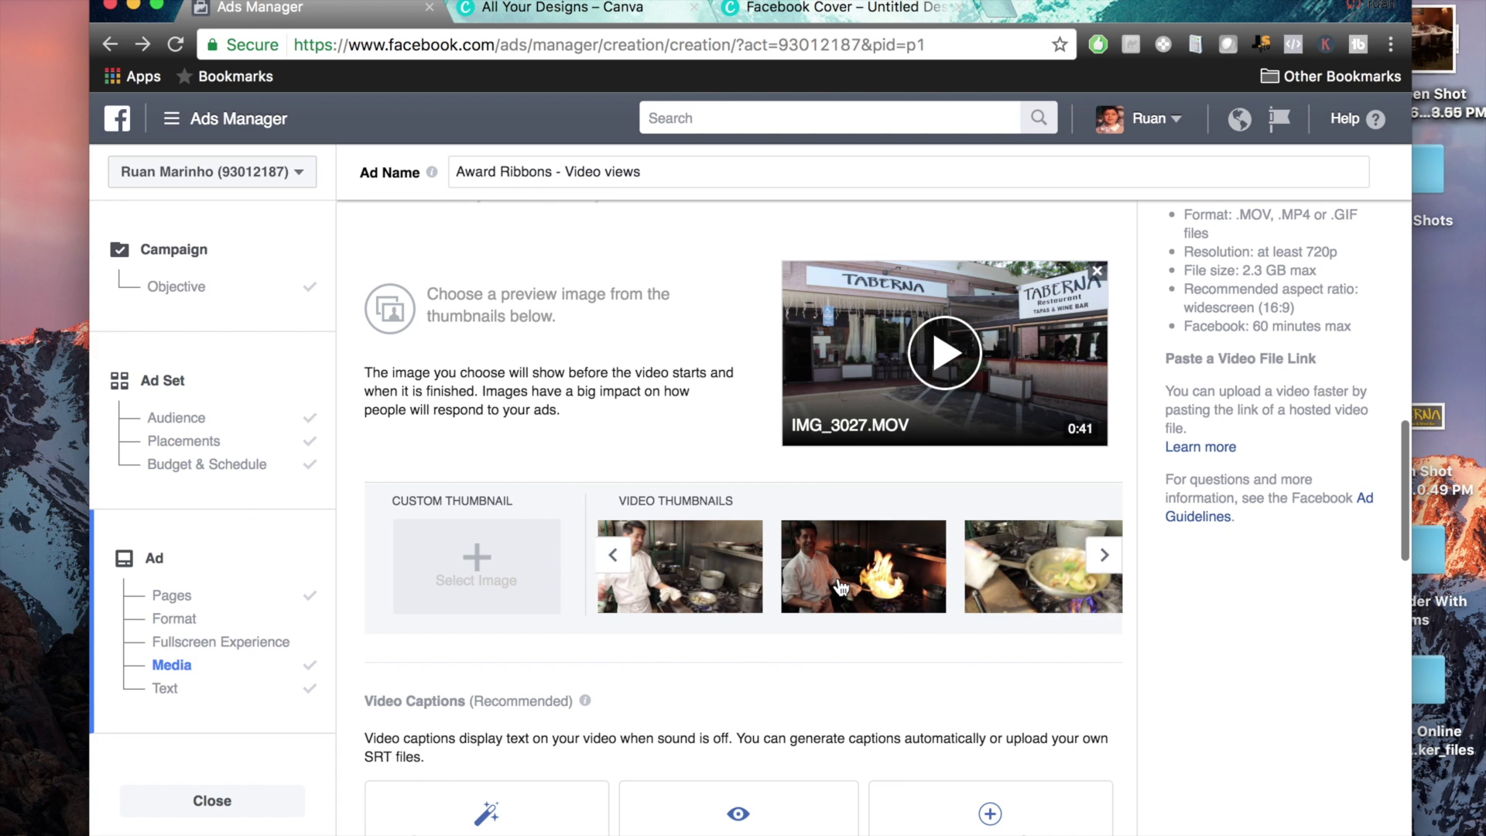
pyautogui.click(842, 588)
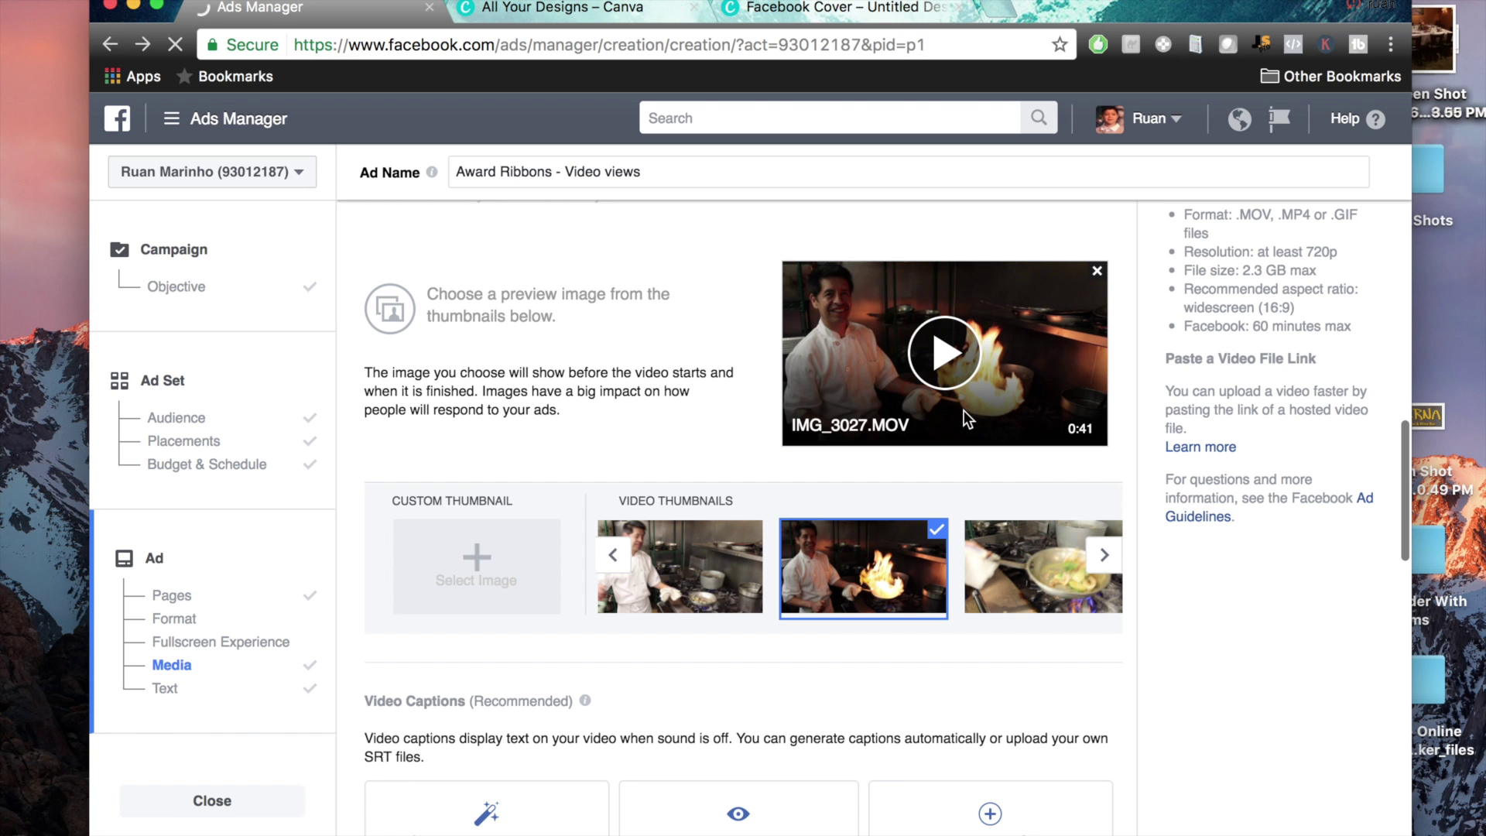
# Begin the ad text with a line about the chef cooking a mean shrimp dish
pyautogui.scroll(-5, 1160, 383)
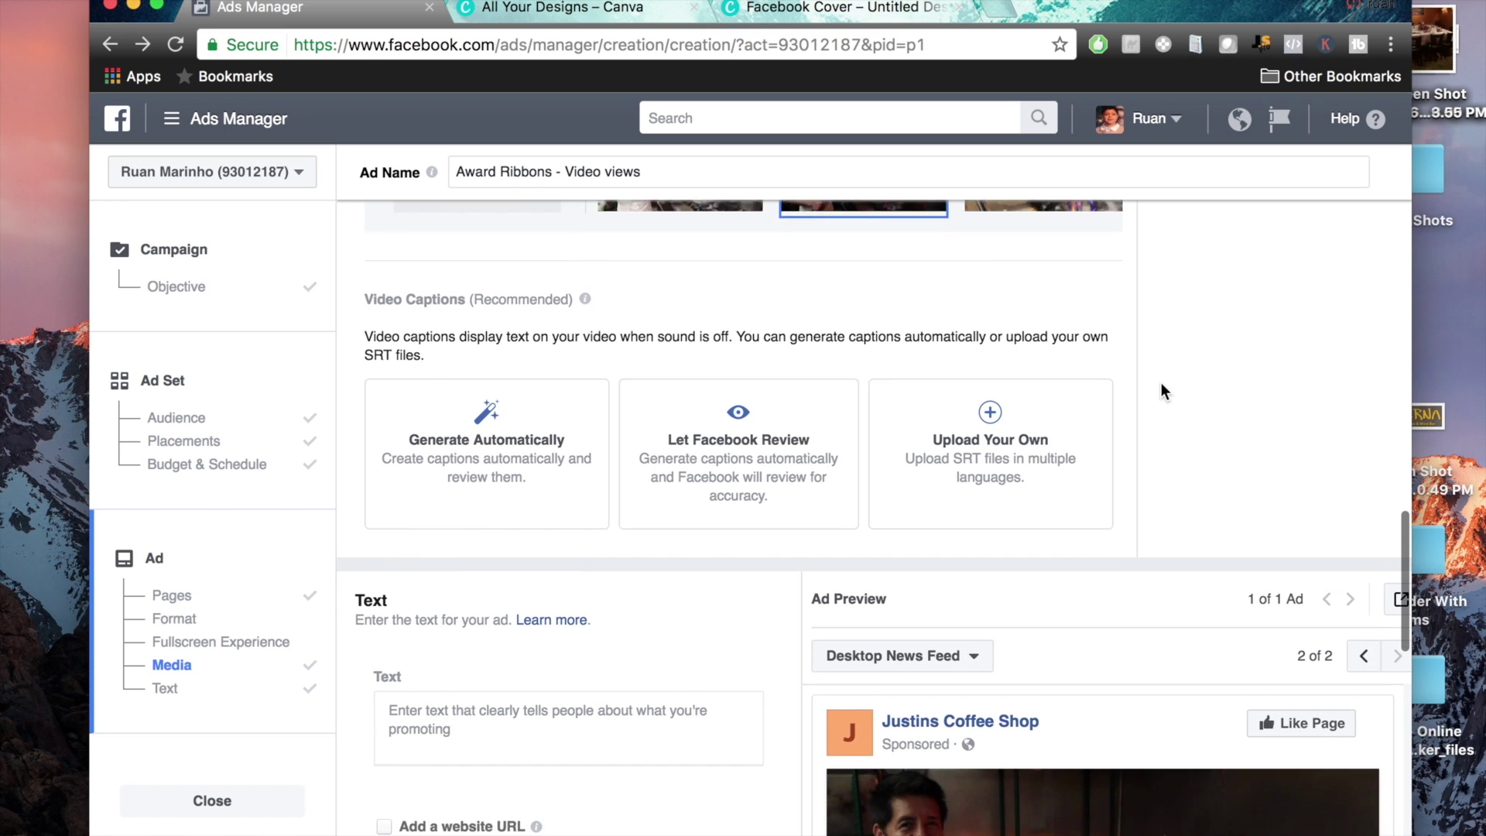
pyautogui.moveTo(358, 288); pyautogui.dragTo(477, 346)
pyautogui.click(478, 346)
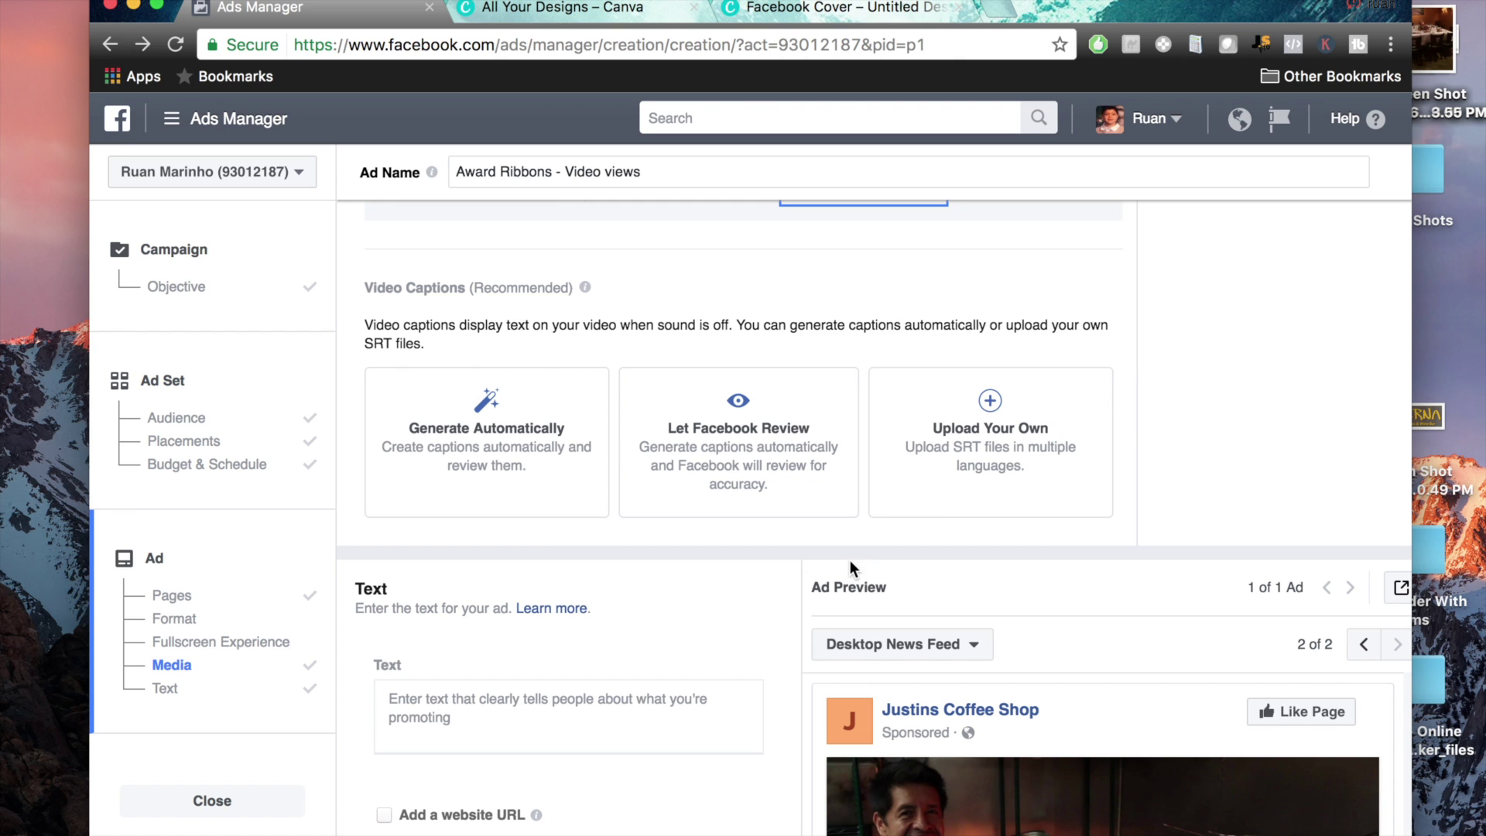
pyautogui.scroll(-5, 1146, 640)
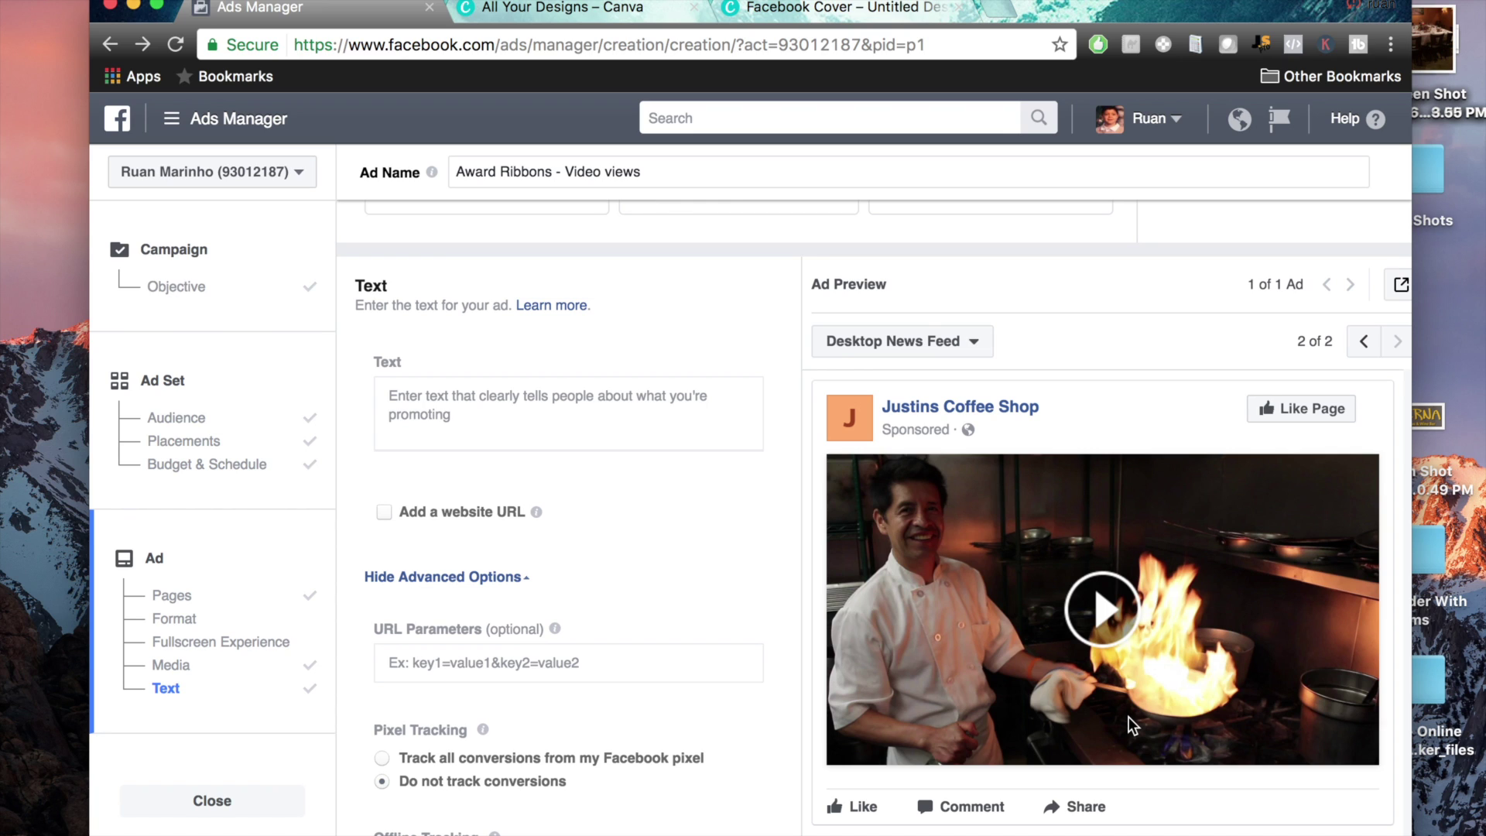
pyautogui.click(550, 409)
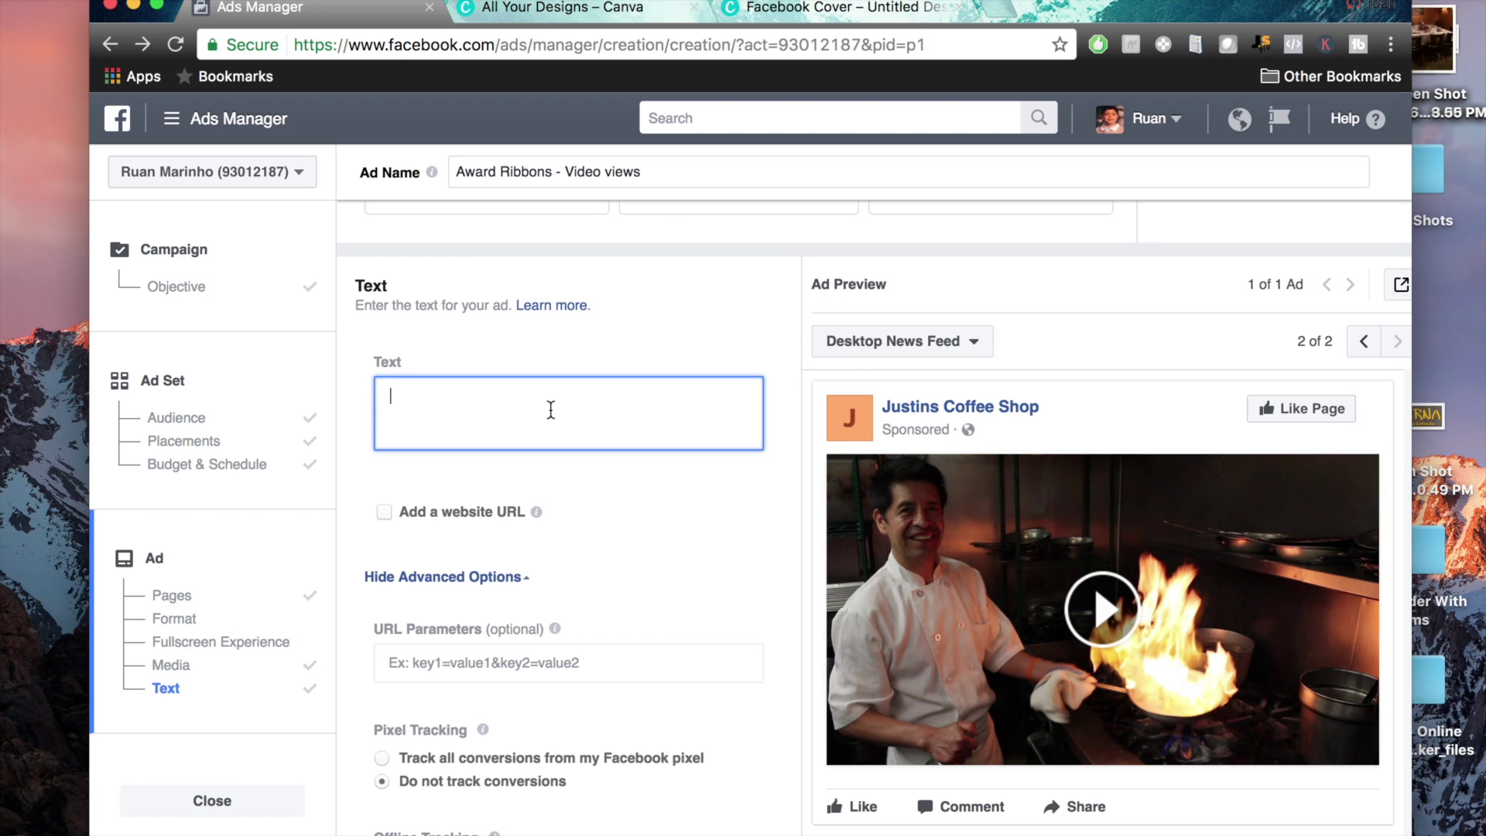
pyautogui.write('Chef Daniel coo')
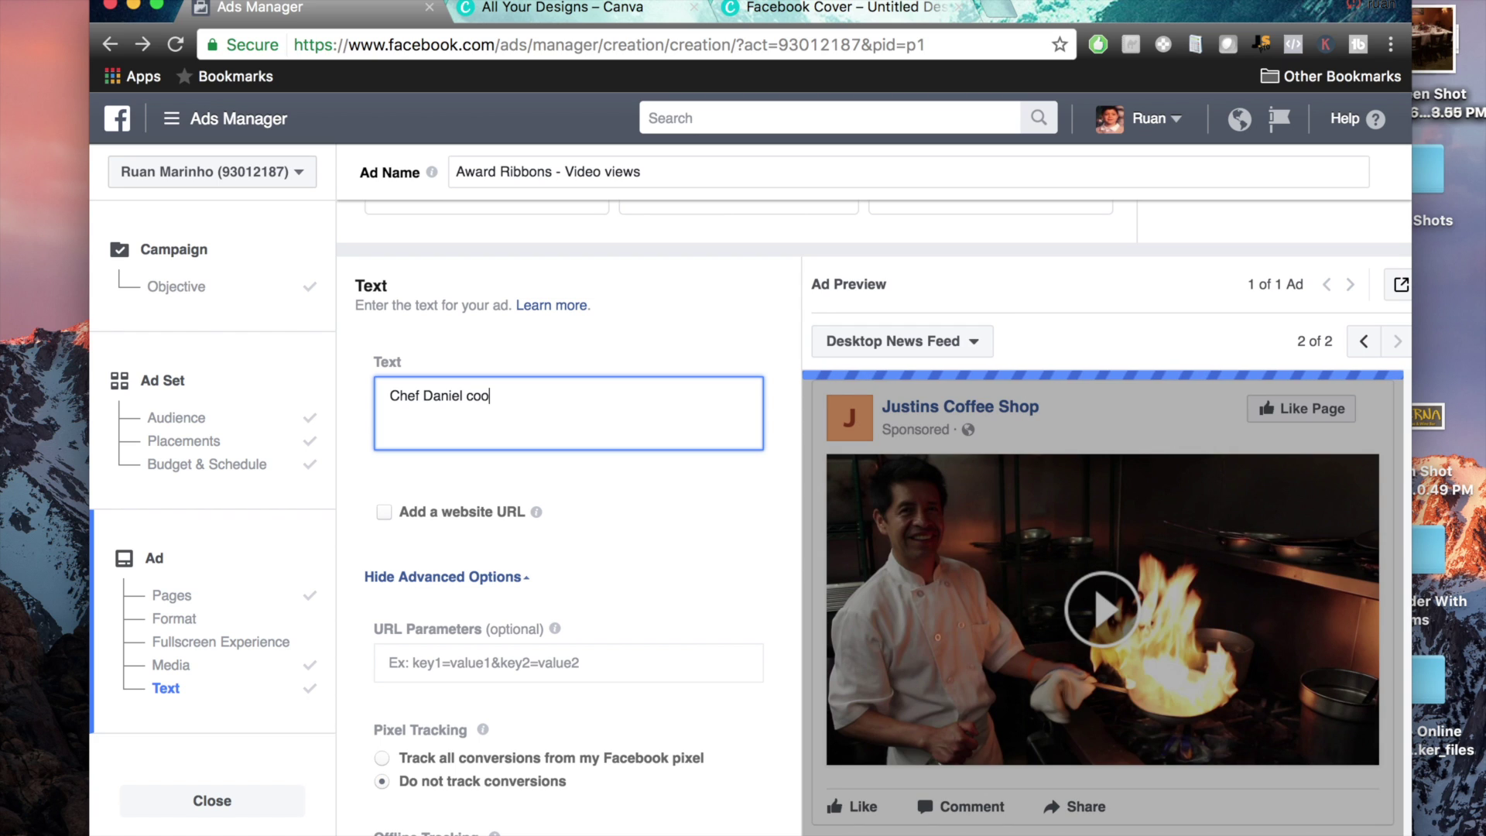
pyautogui.write('king a mean shrimp dish.')
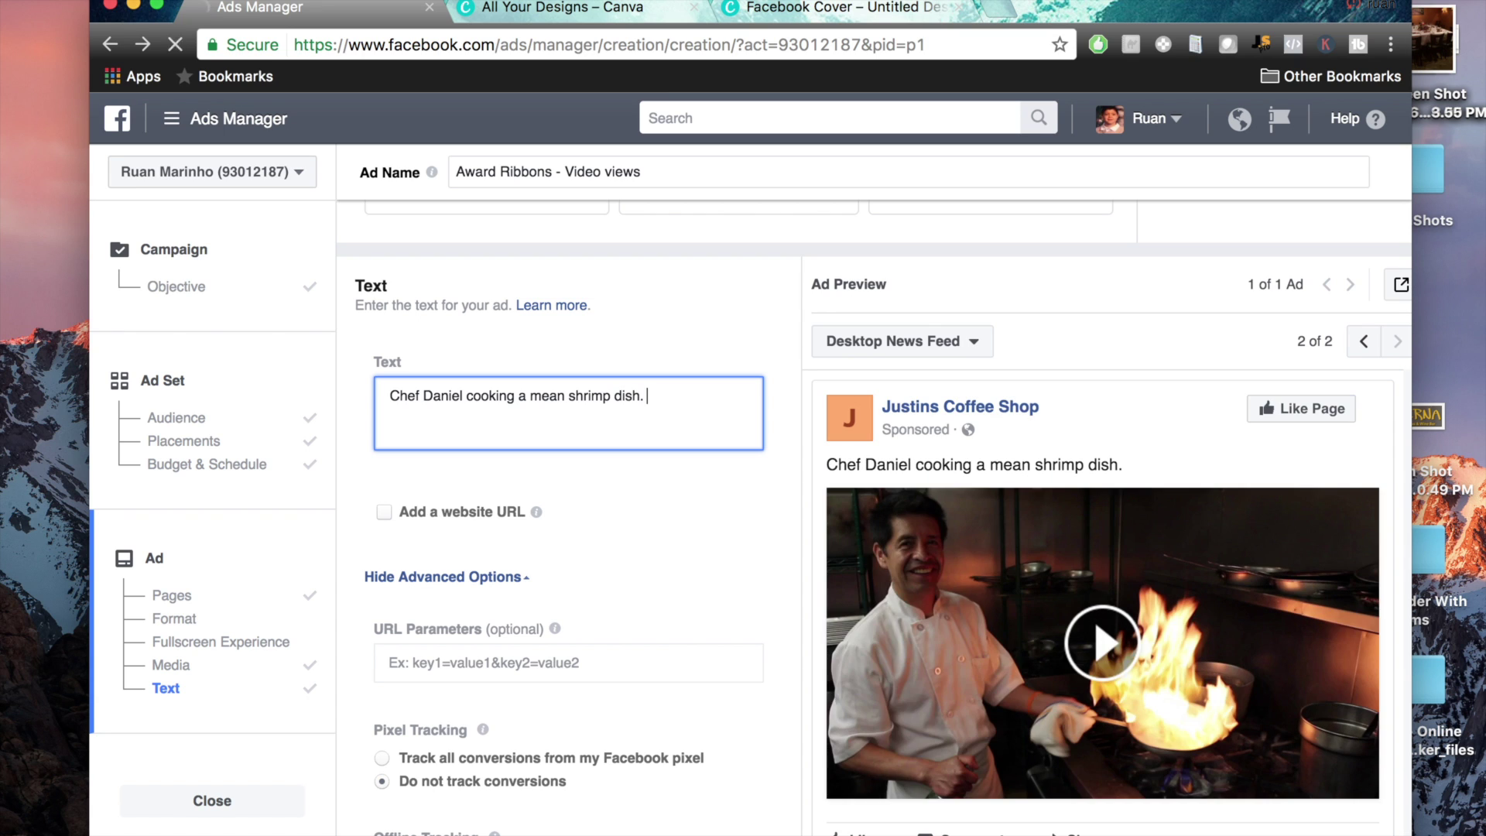
# Add the free-appetizer offer at the restaurant's address, fixing 'recieve', plus 'mention you saw this video.'
pyautogui.write('Try us out on 1229 Post Rd ')
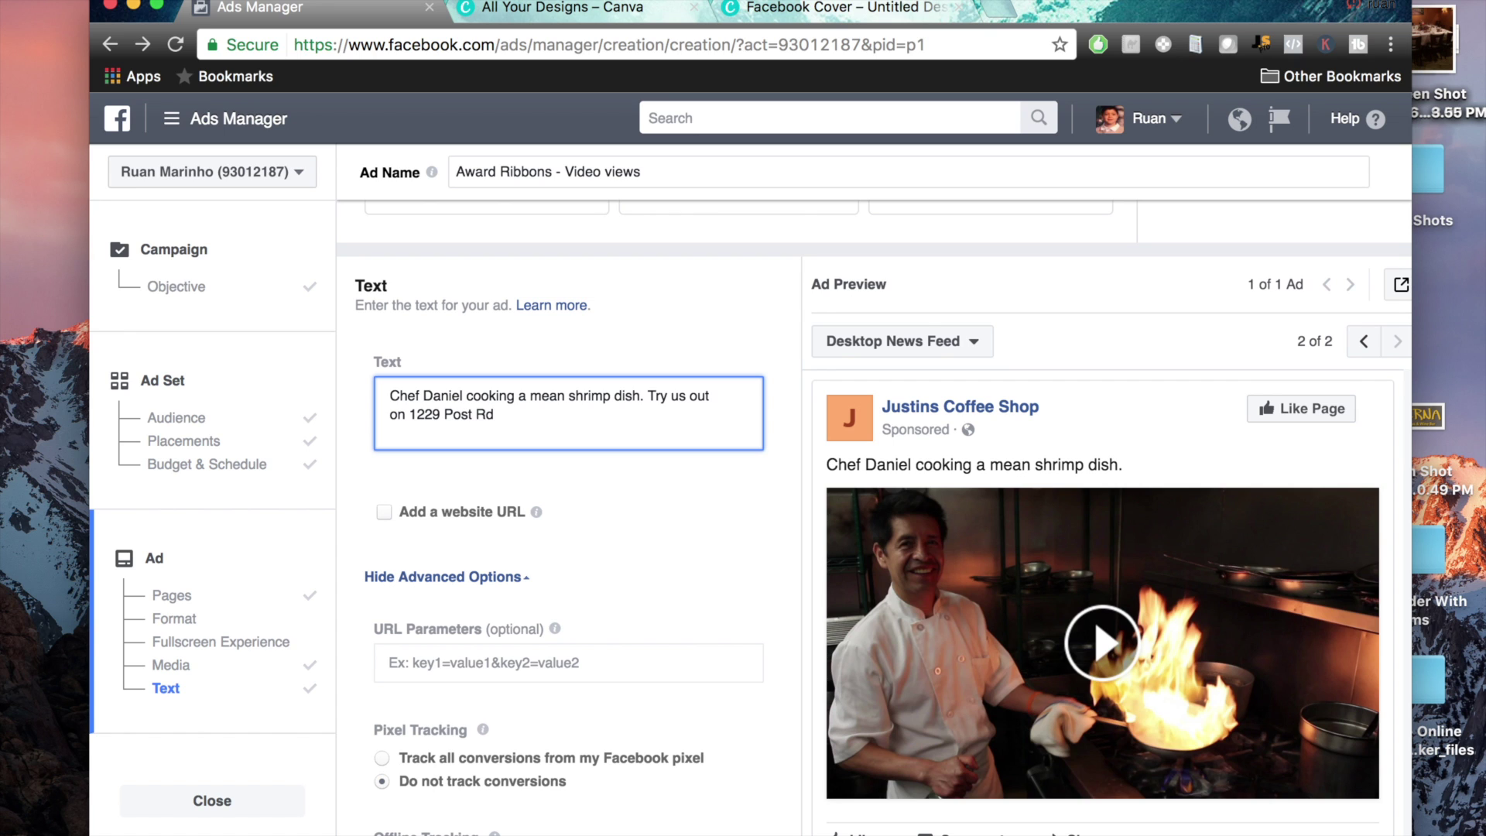
pyautogui.write('and recieve a')
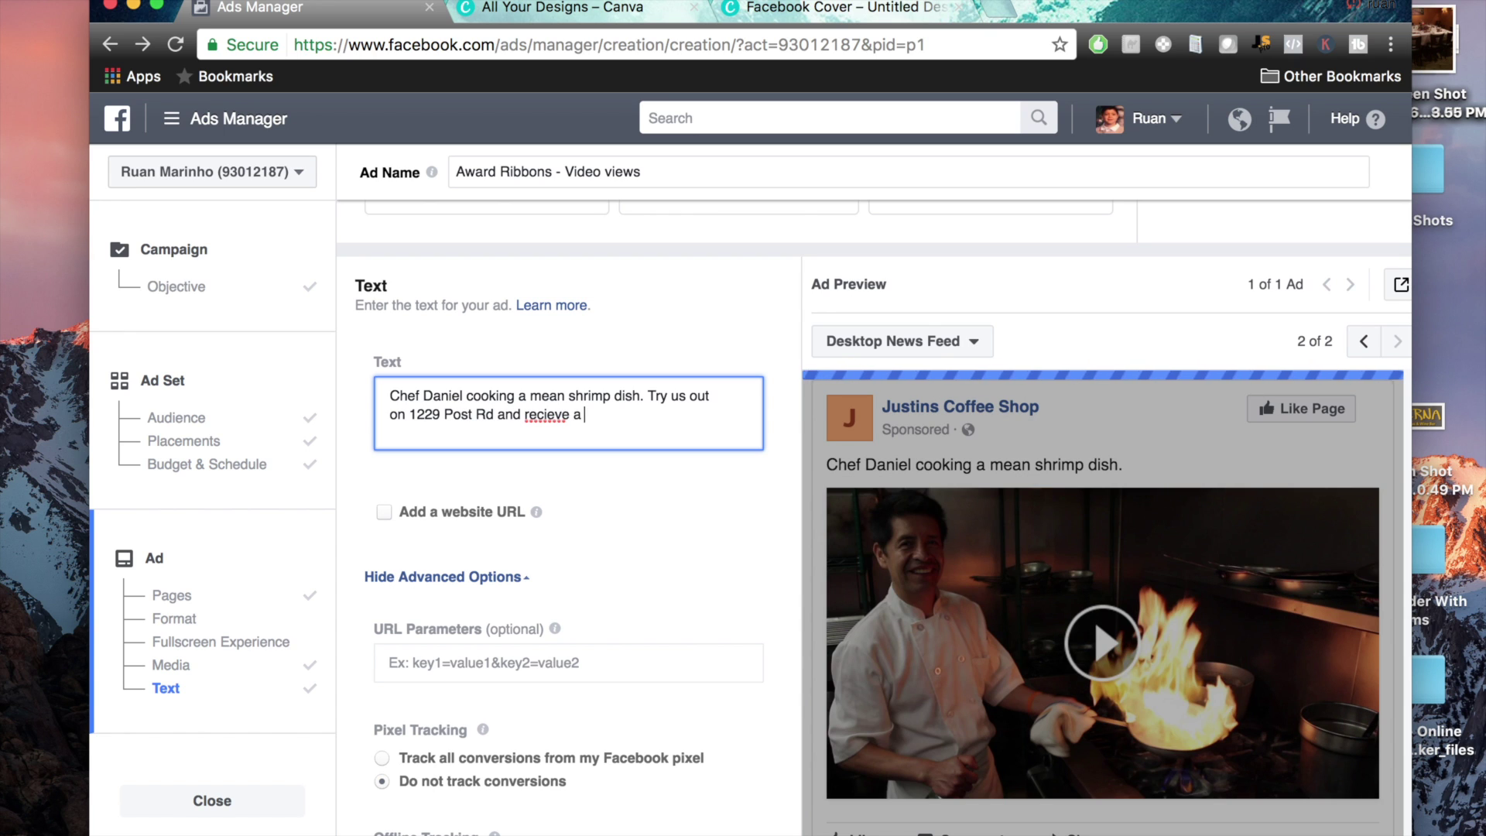
pyautogui.rightClick(542, 416)
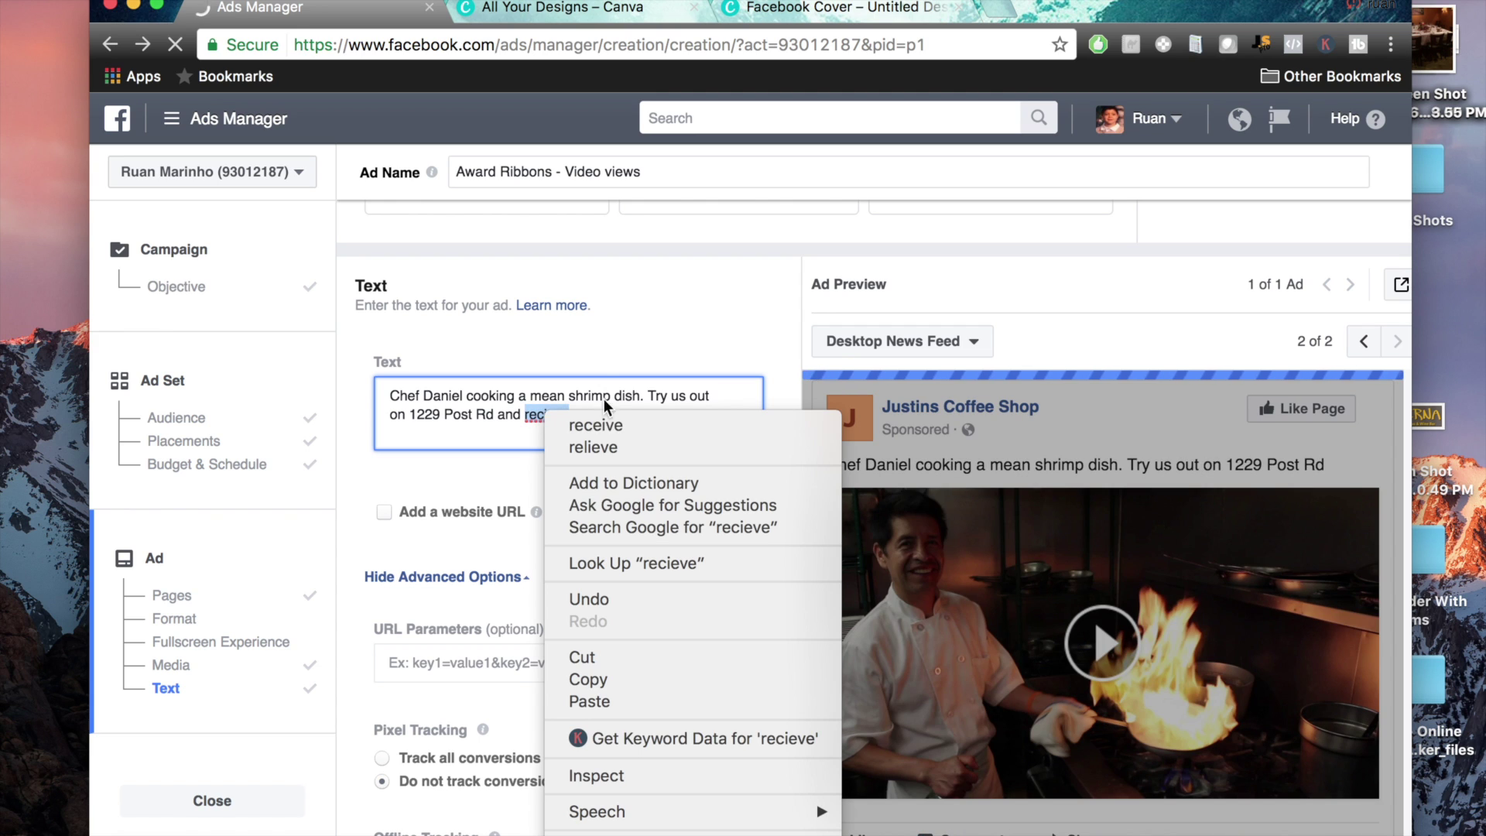
pyautogui.click(613, 426)
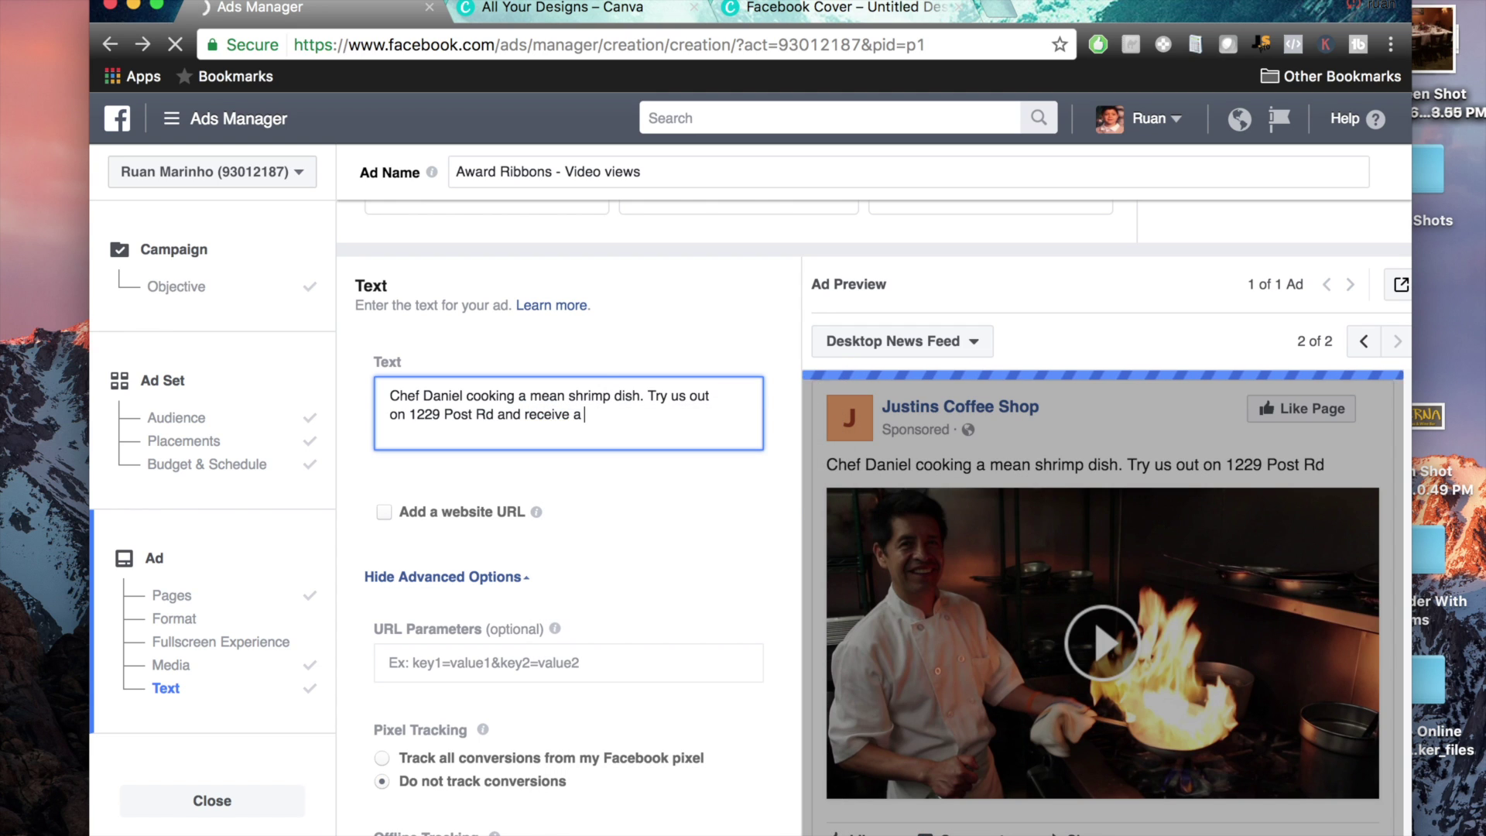
pyautogui.write('n appe')
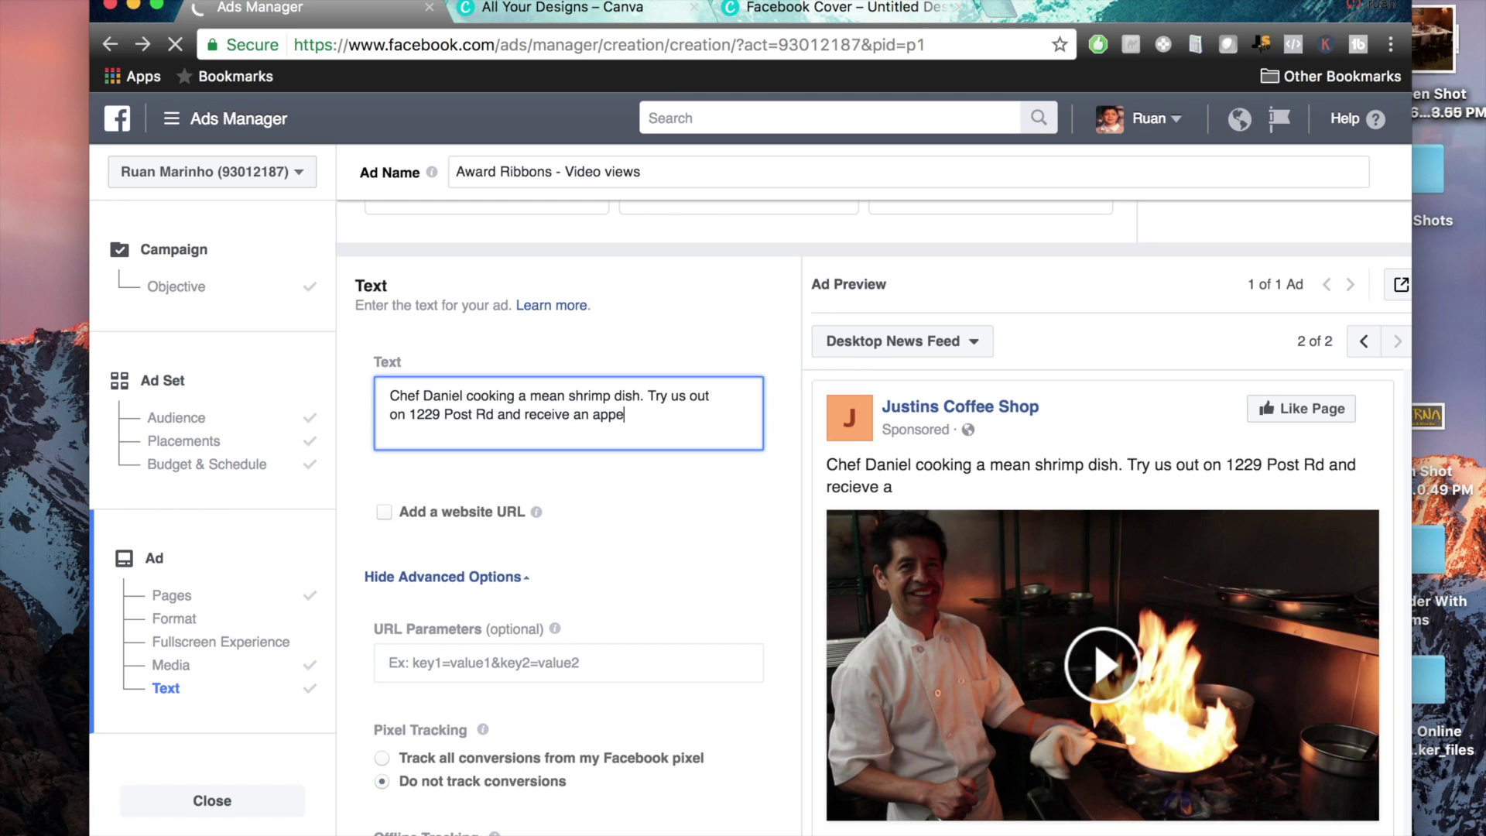
pyautogui.write('tizer FREE on us.')
pyautogui.press('Return')
pyautogui.press('Return')
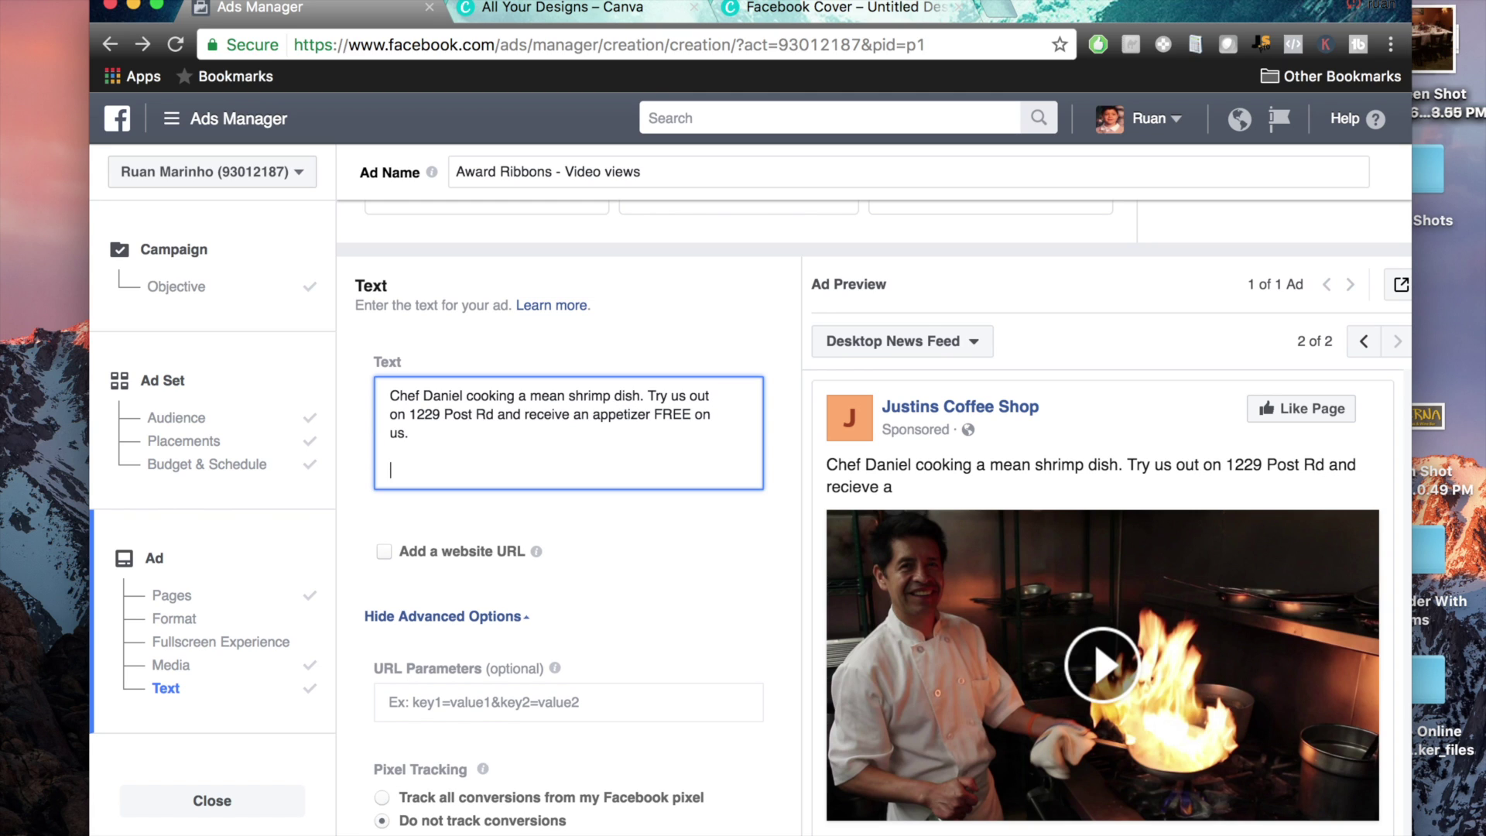
pyautogui.write('Just say')
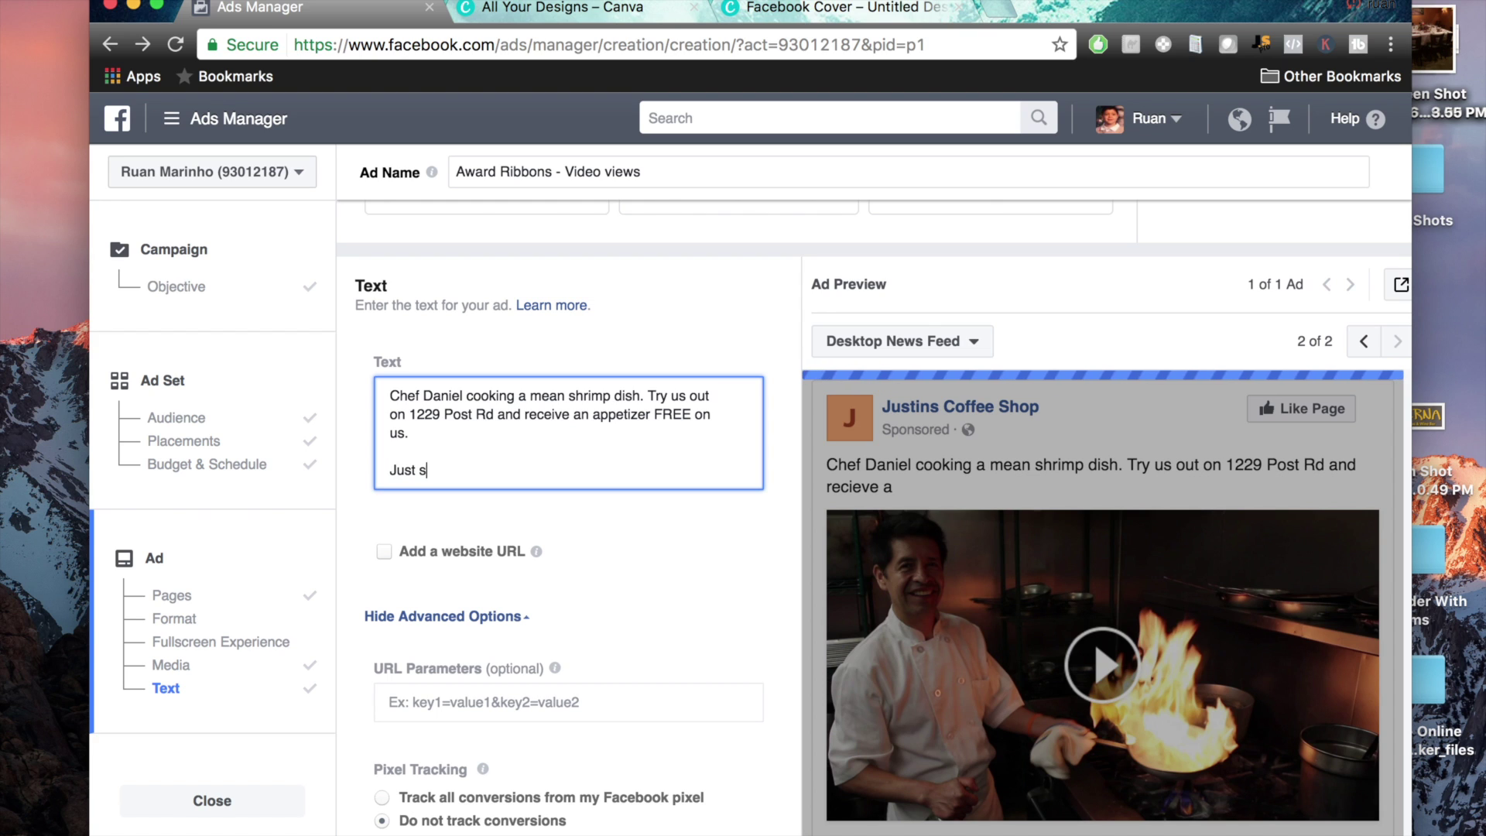
pyautogui.press('BackSpace')
pyautogui.press('BackSpace')
pyautogui.press('BackSpace')
pyautogui.press('BackSpace')
pyautogui.write('men')
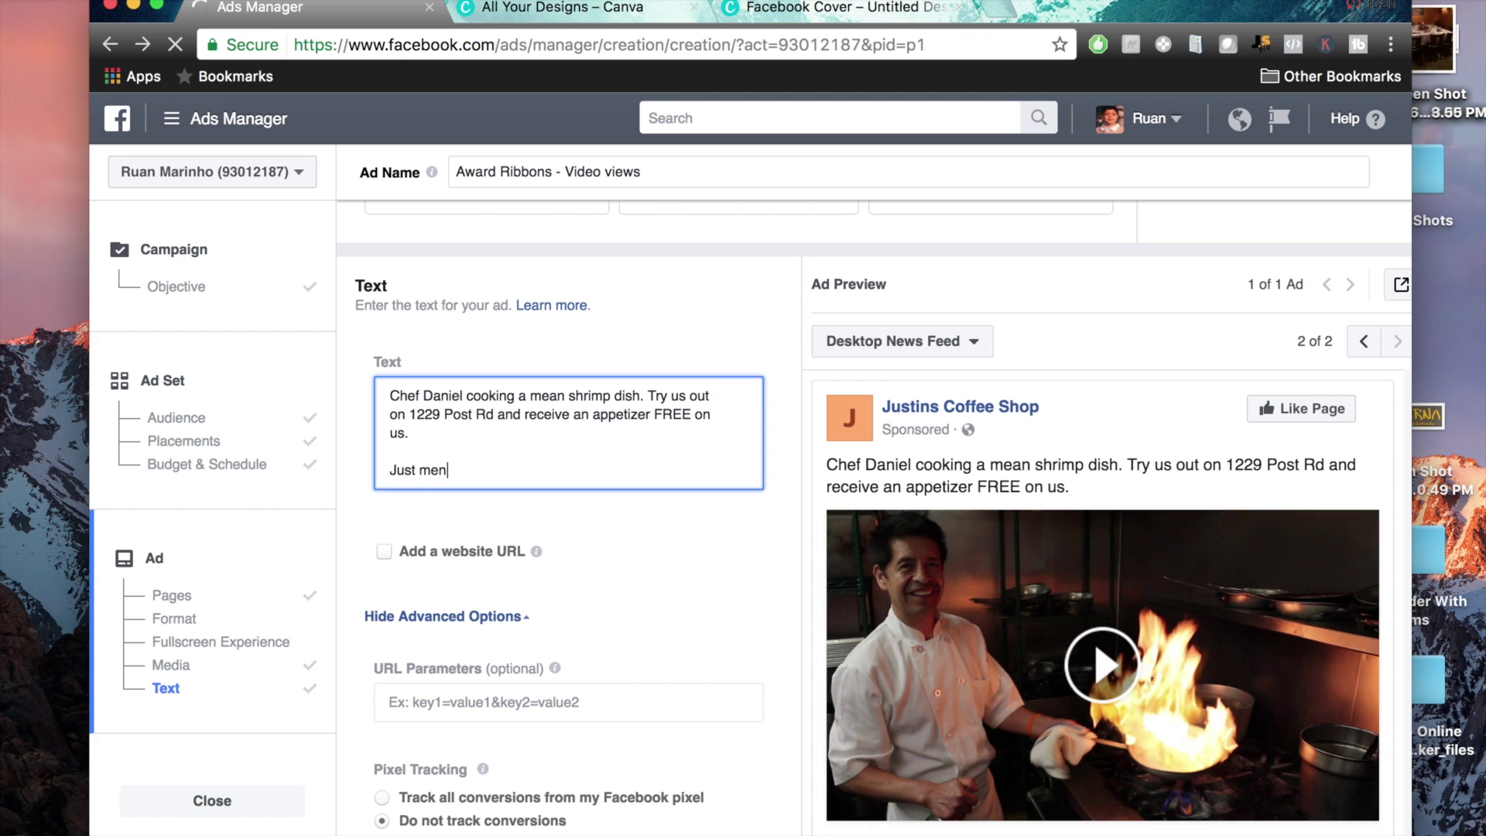
pyautogui.write('tion you saw this video.')
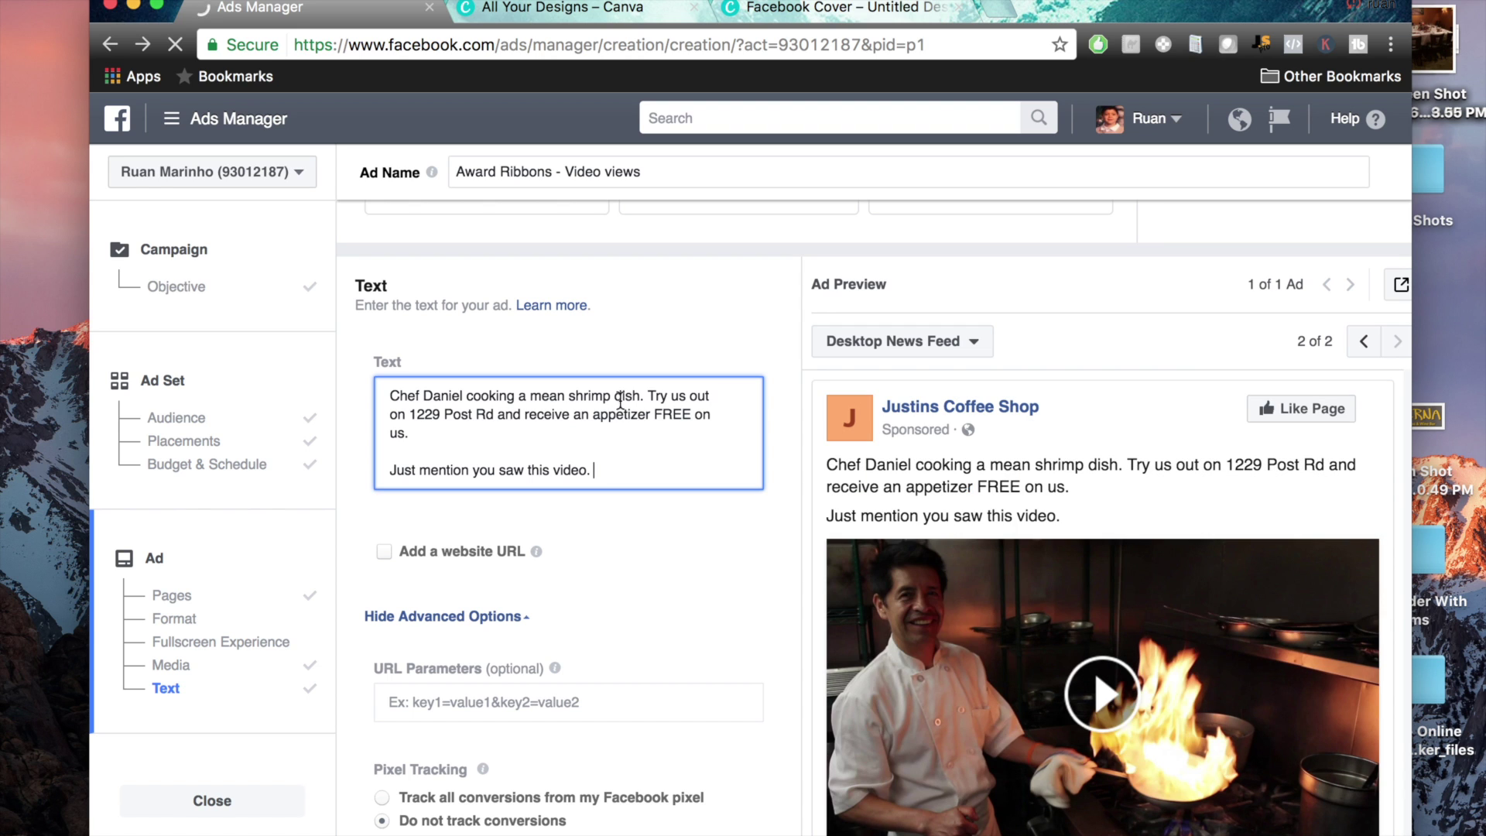
pyautogui.scroll(-2, 987, 487)
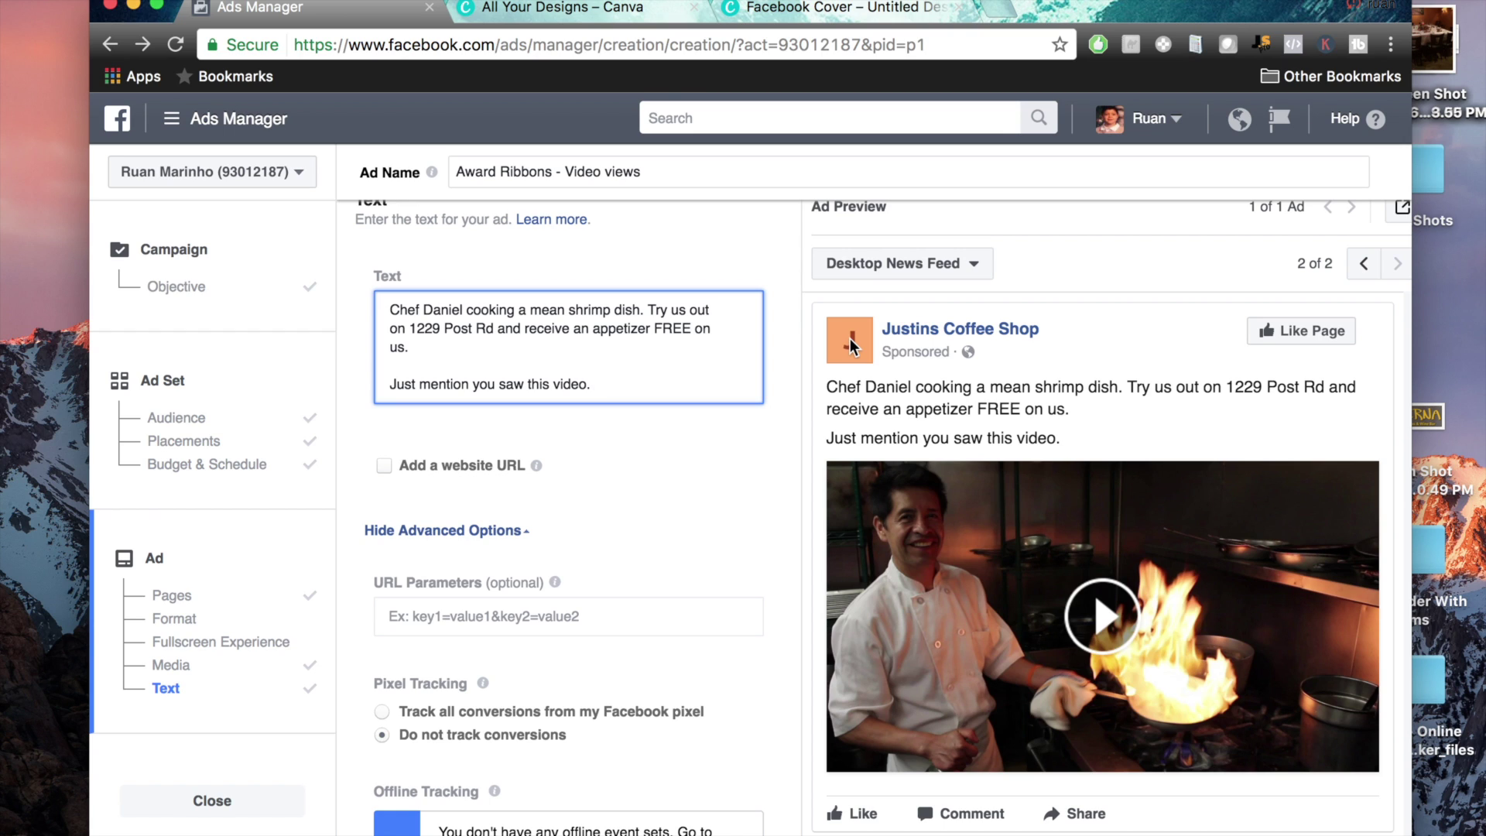
pyautogui.scroll(-1, 1186, 424)
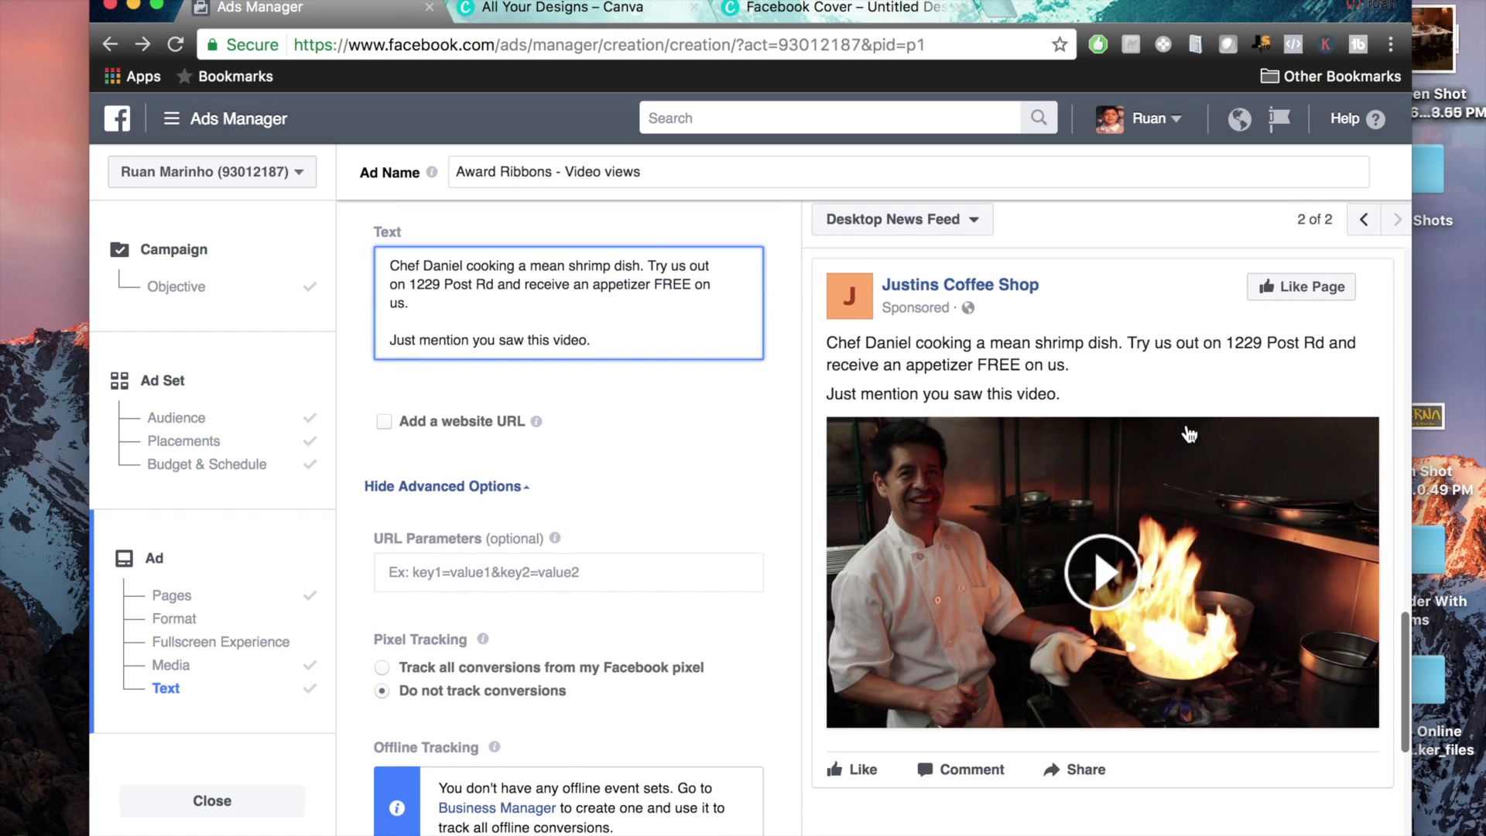
pyautogui.click(1286, 288)
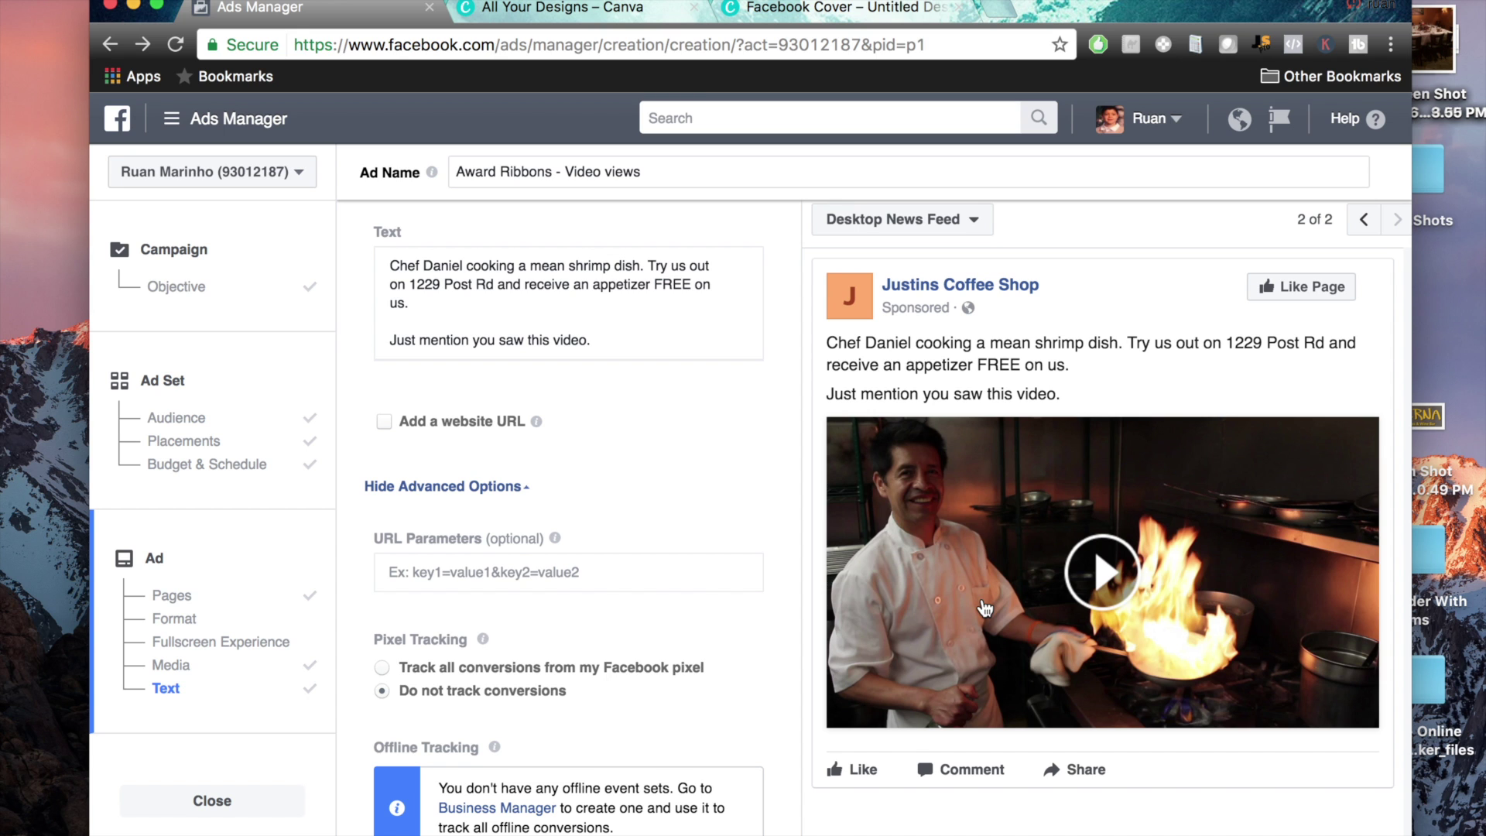
pyautogui.scroll(5, 805, 636)
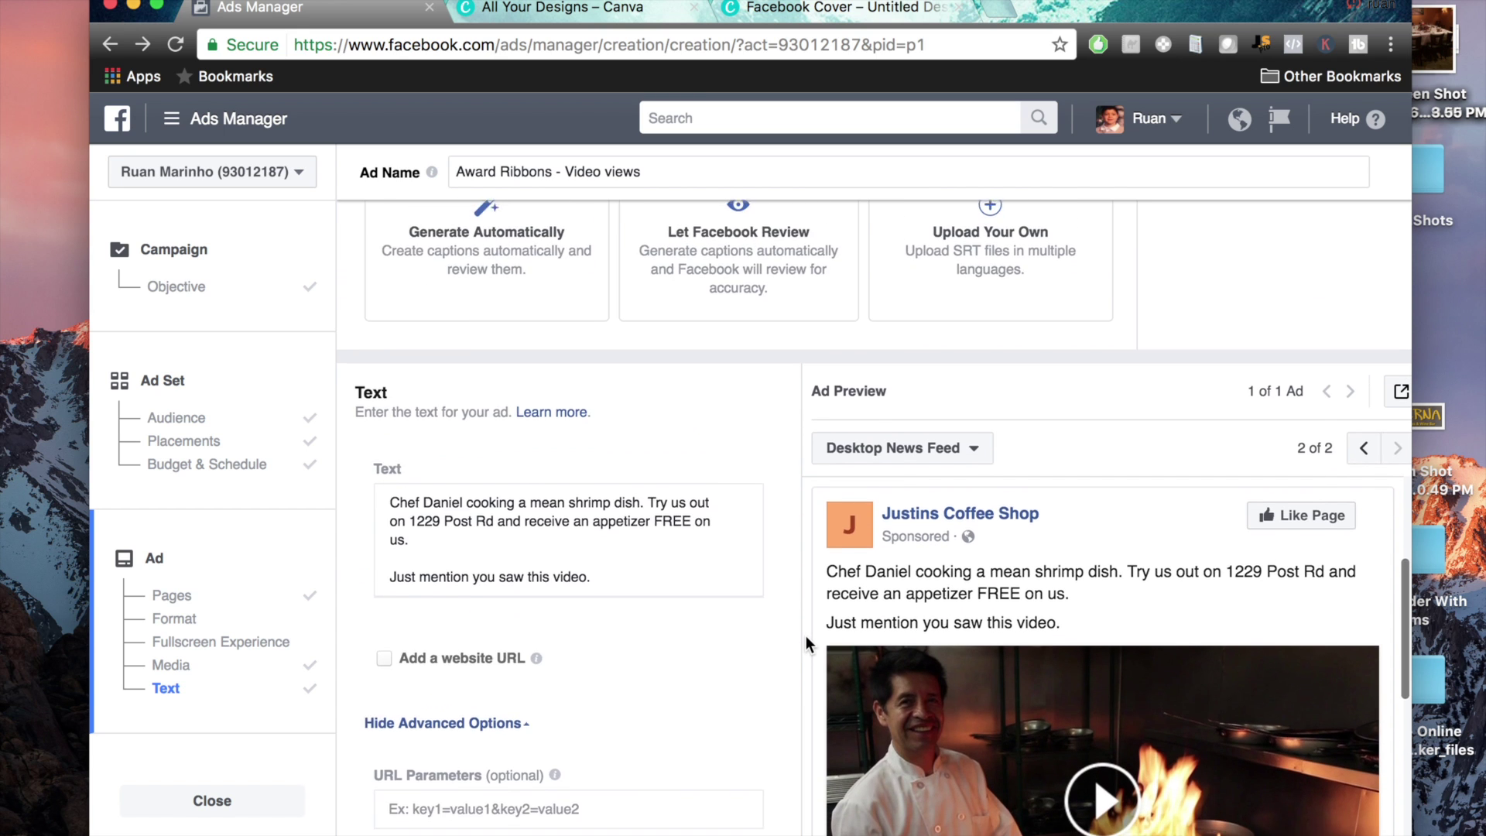
pyautogui.scroll(-5, 805, 636)
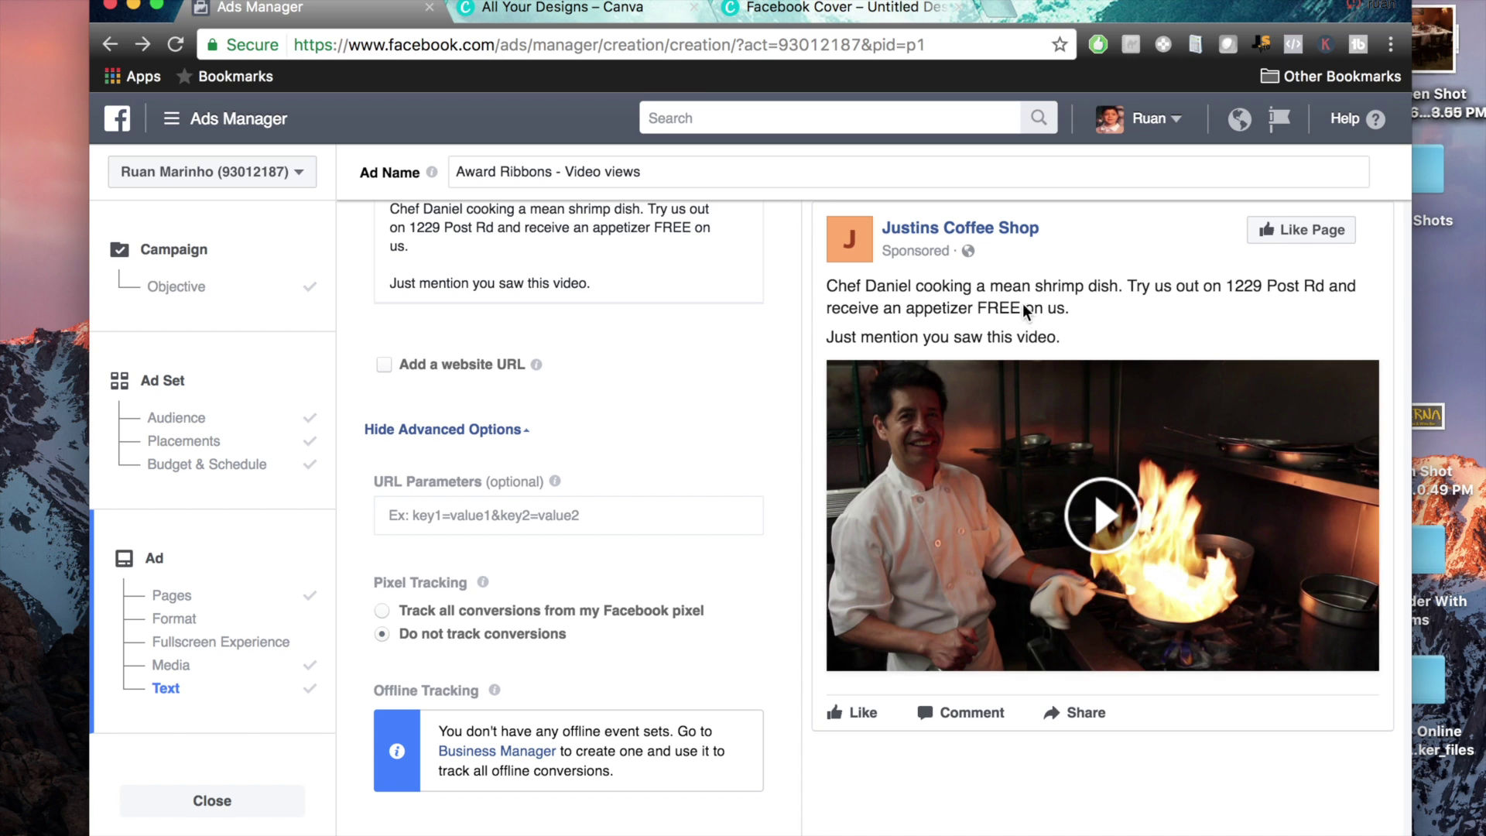
# Copy the Taberna restaurant website address from a new browser tab
pyautogui.click(1001, 6)
pyautogui.write('tabernarestaurant-ct.com')
pyautogui.press('Return')
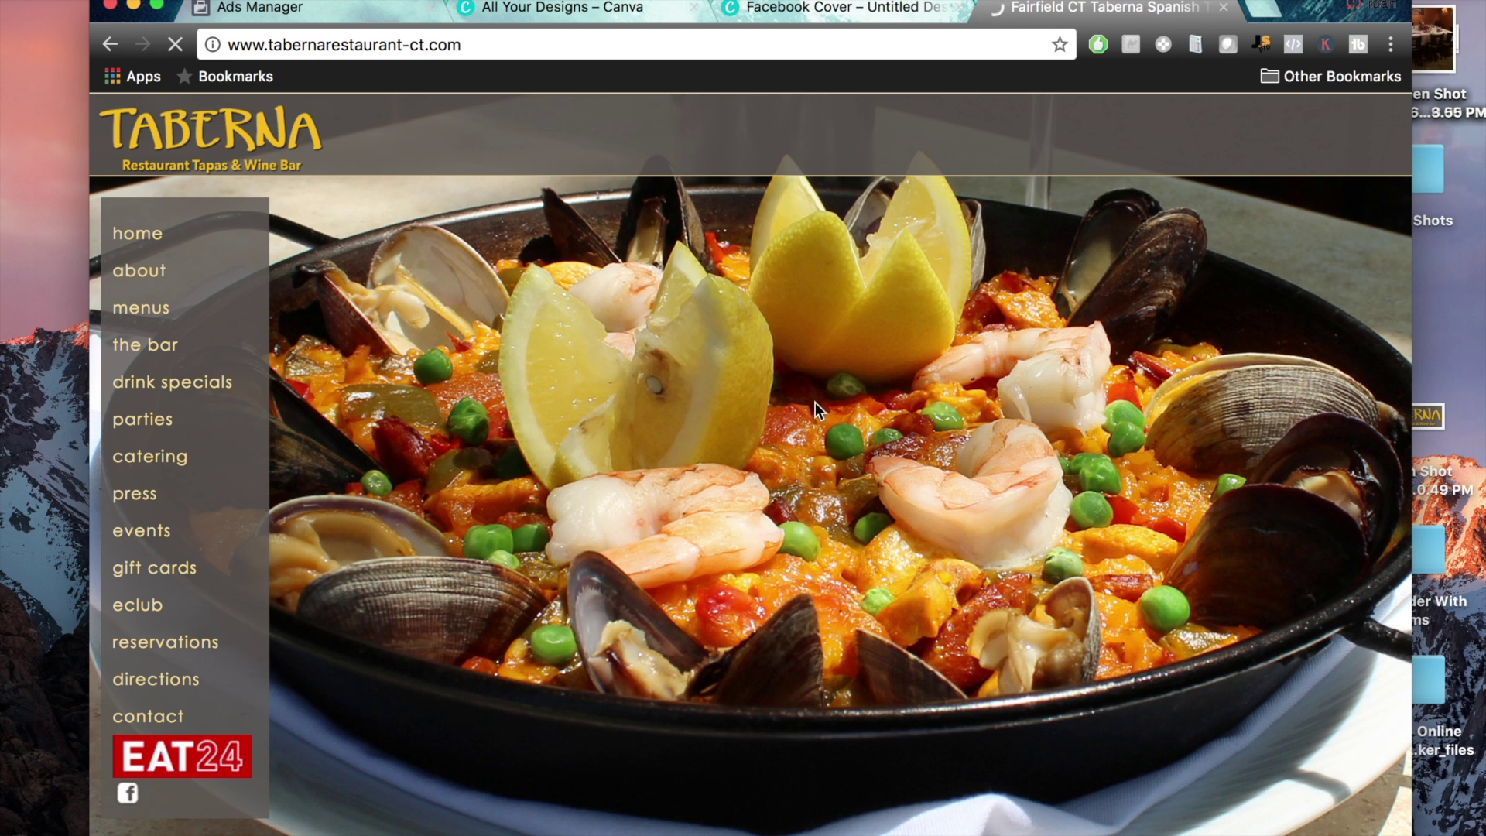
pyautogui.click(463, 47)
pyautogui.rightClick(434, 45)
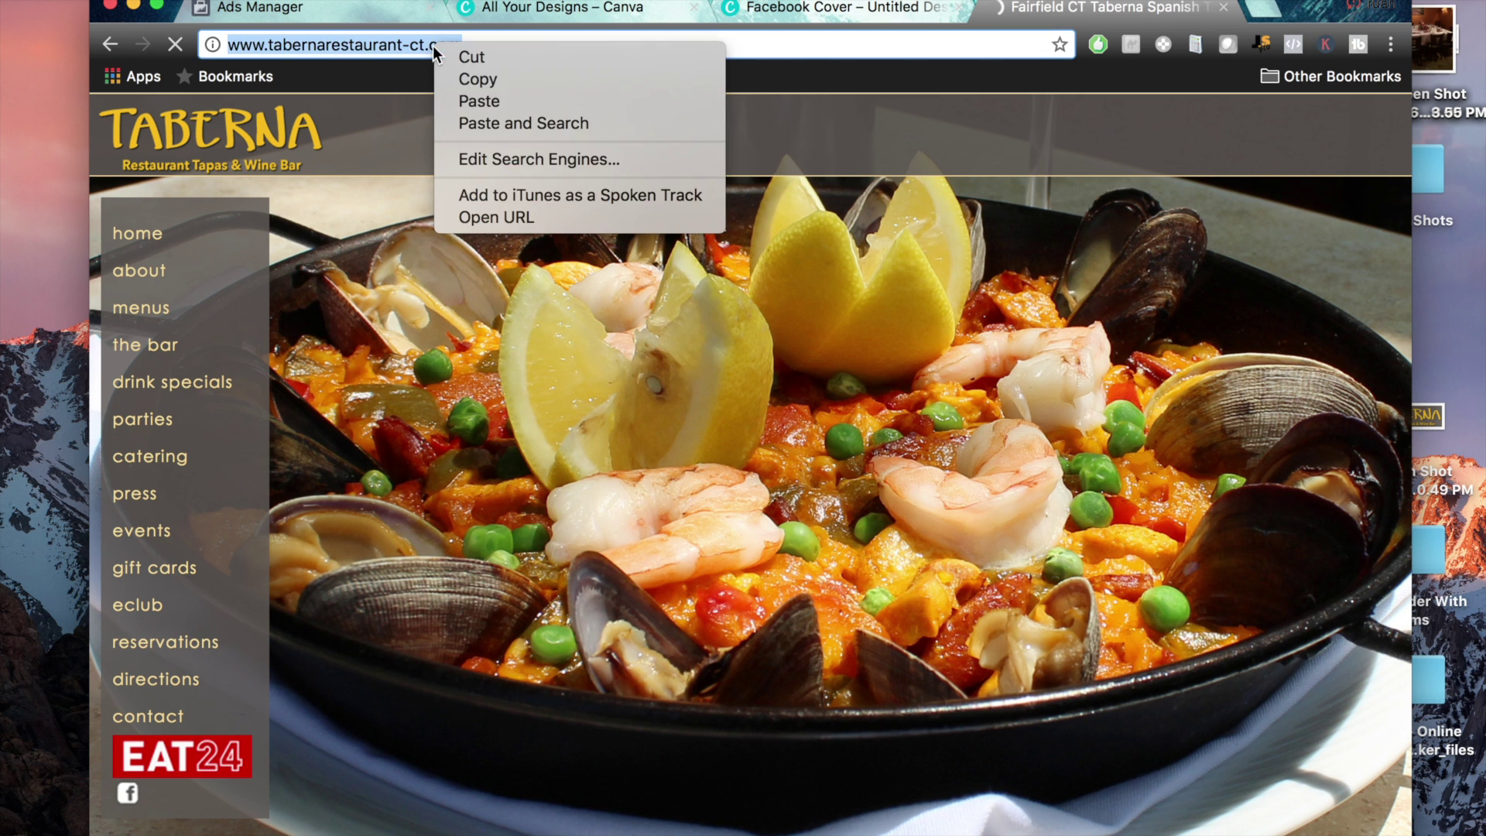
pyautogui.click(469, 82)
pyautogui.click(351, 21)
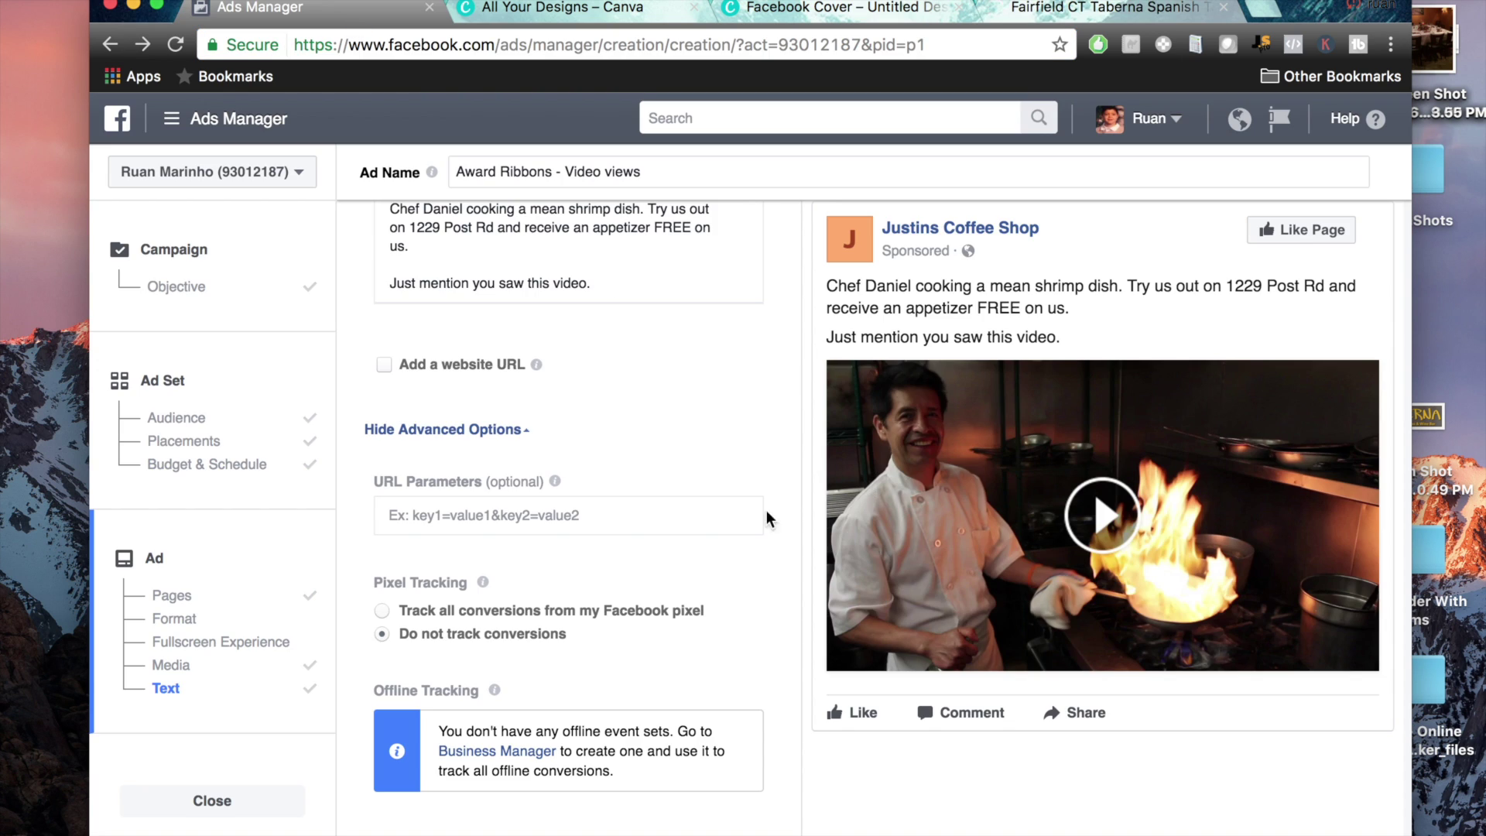
pyautogui.click(384, 366)
pyautogui.click(472, 475)
pyautogui.hotkey('ctrl', 'v')
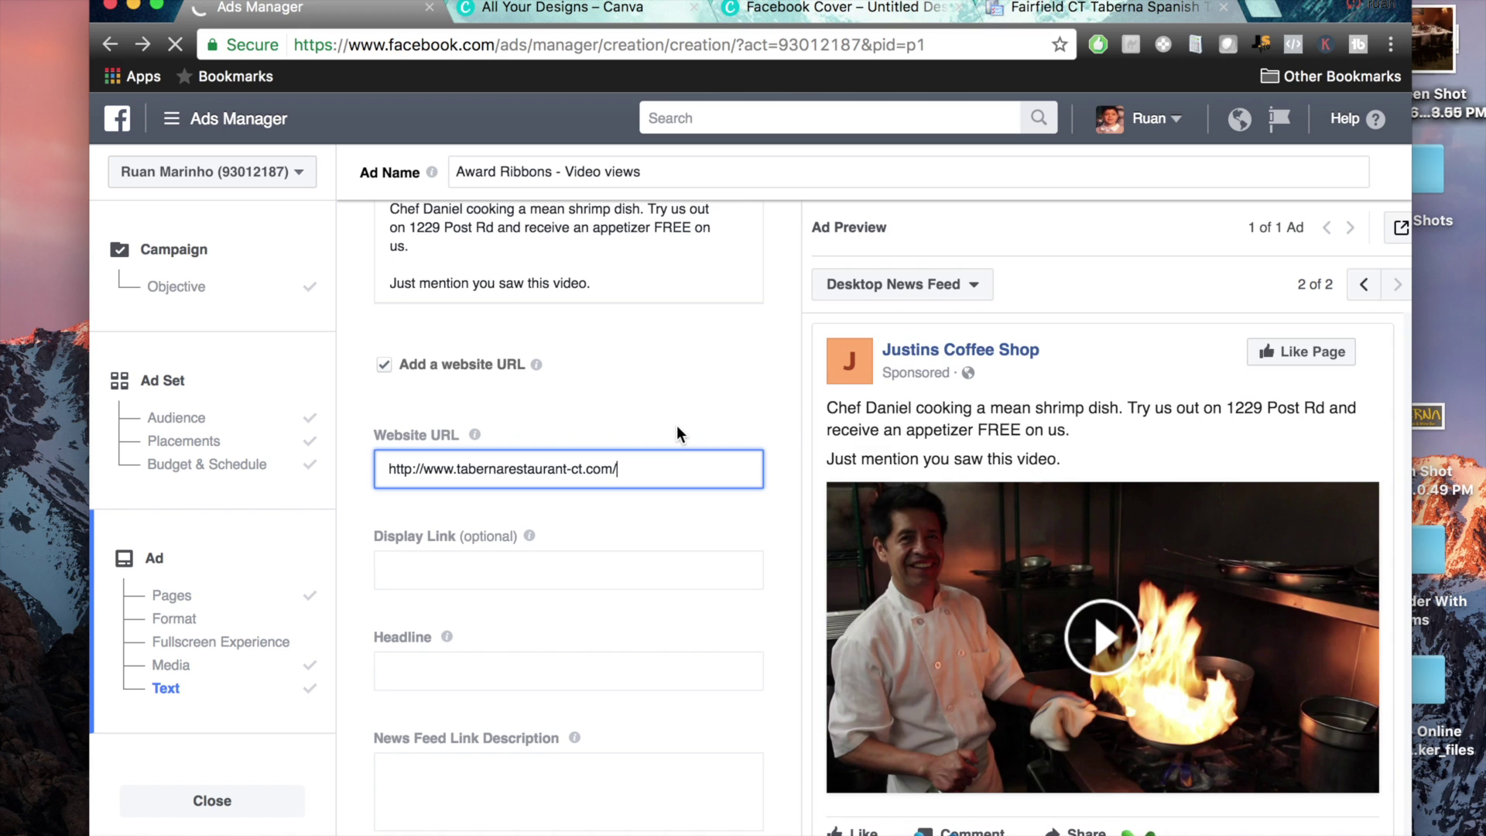
pyautogui.click(794, 411)
pyautogui.scroll(-3, 794, 412)
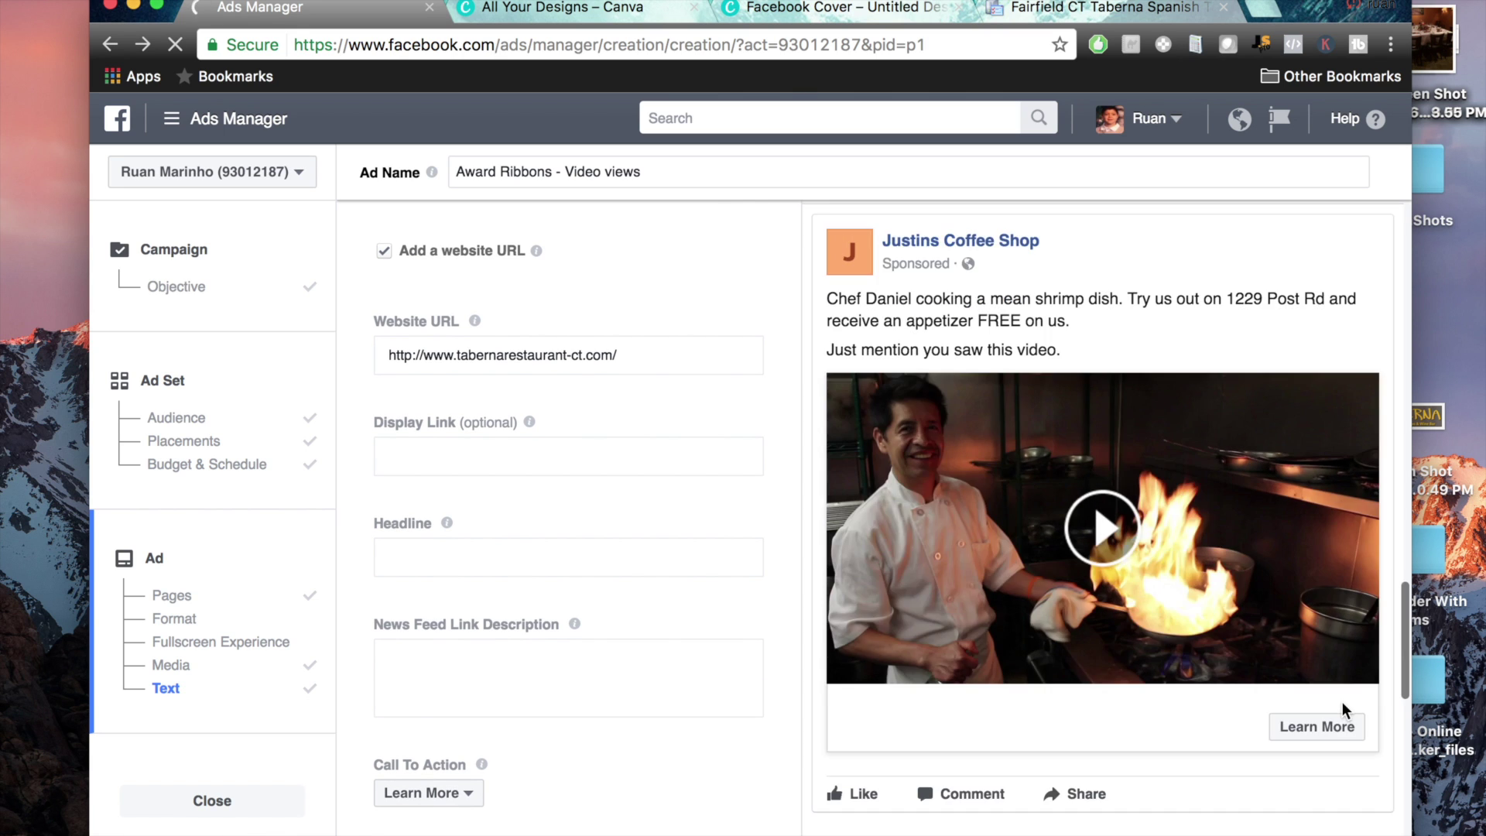
pyautogui.click(1002, 11)
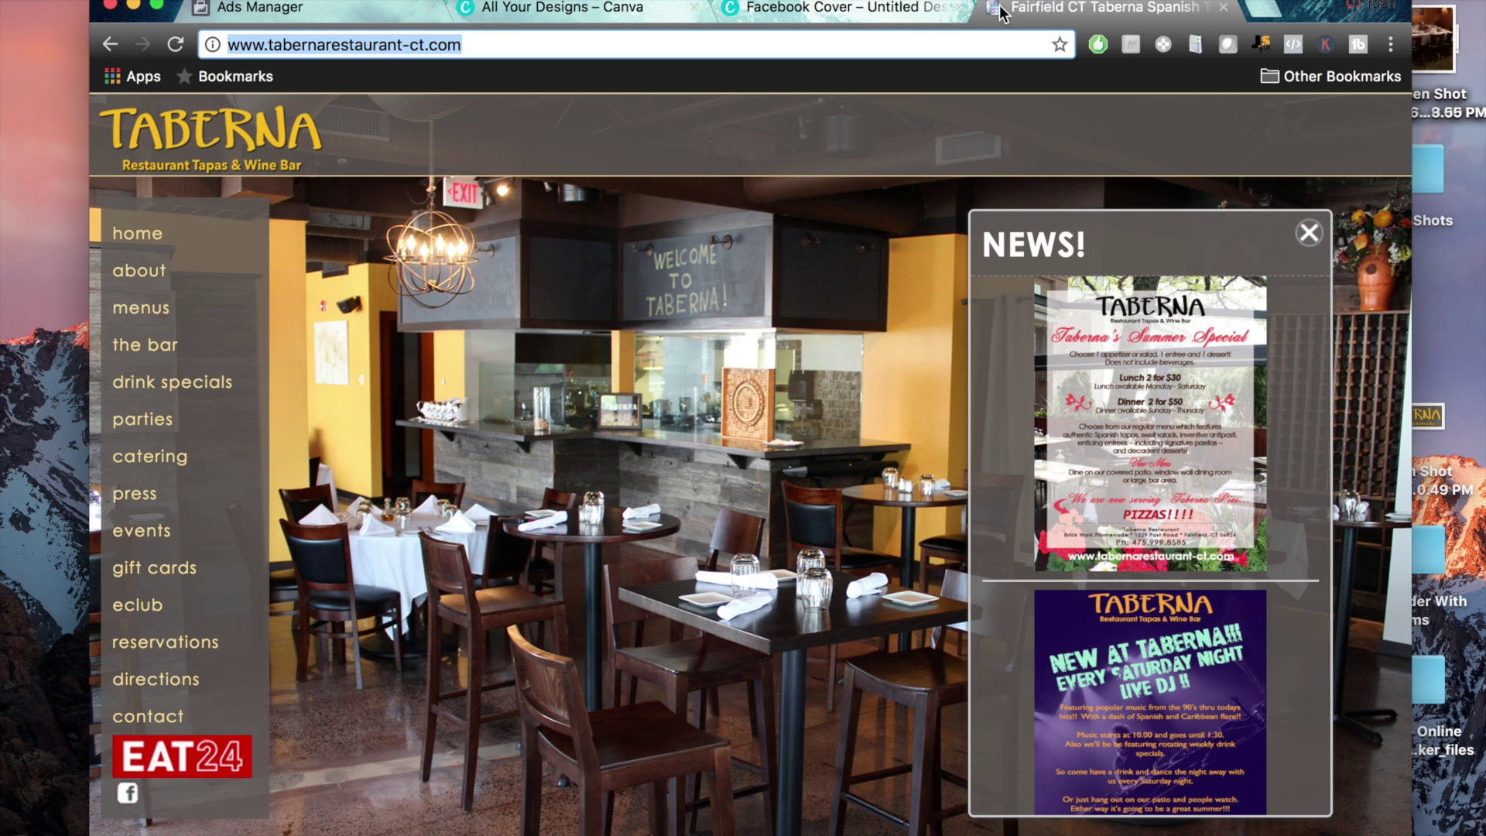
pyautogui.click(341, 8)
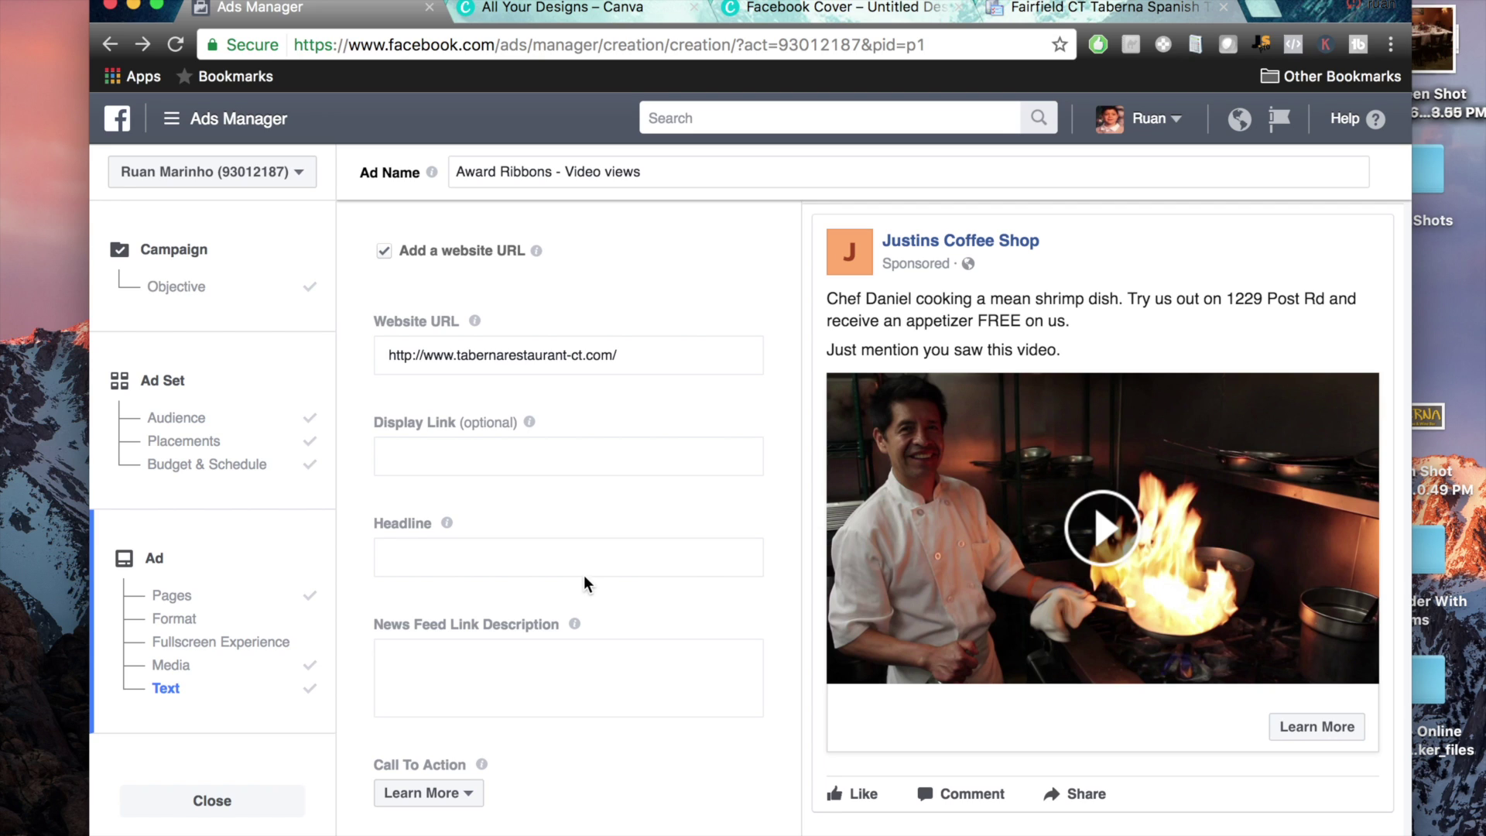
pyautogui.click(609, 559)
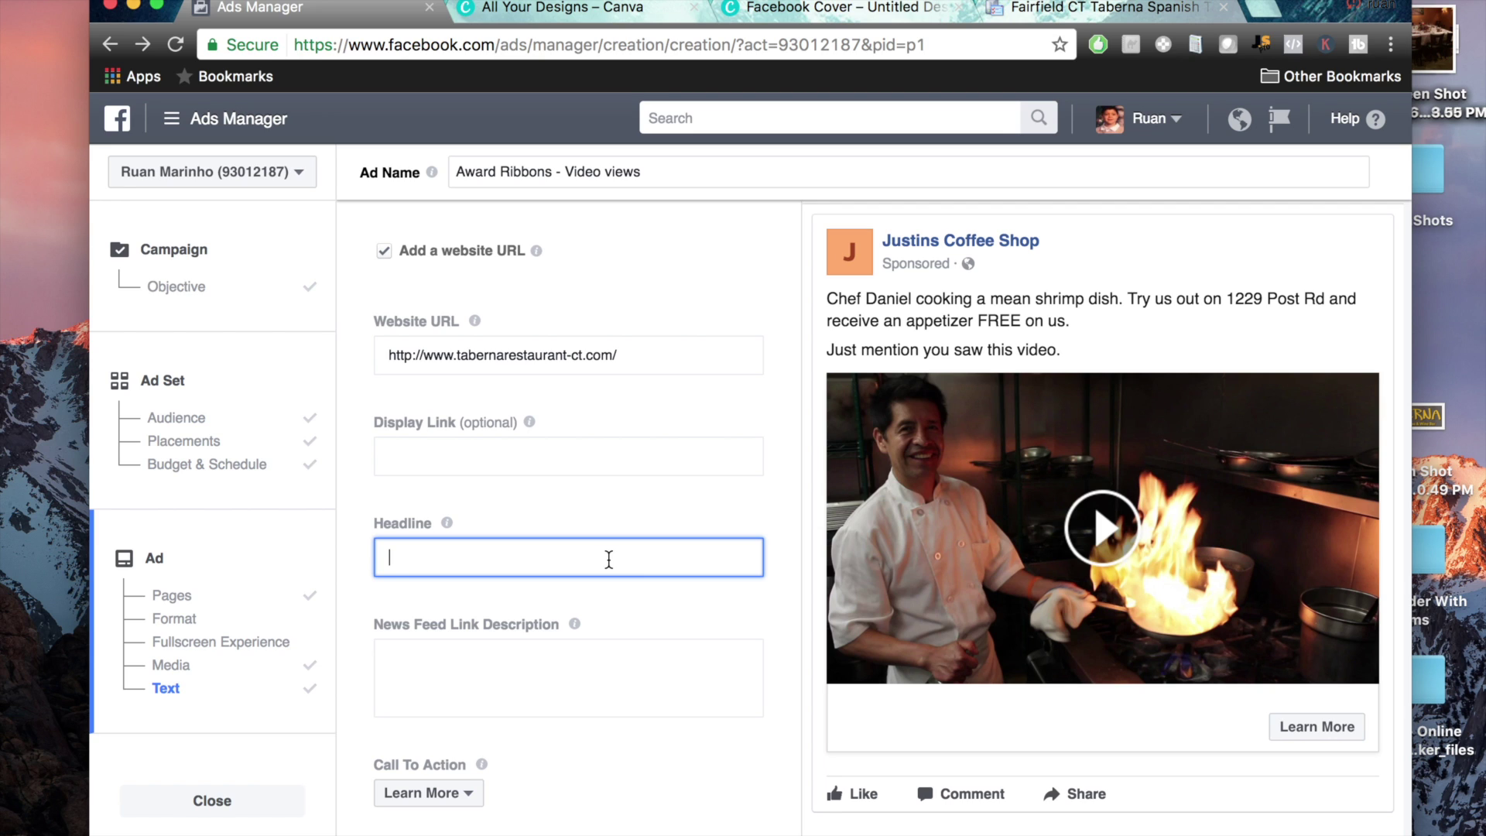
# Enter headline 'FREE: Appetizer on your first visit' and a Taberna free-appetizer link description
pyautogui.write('FREE: Appetizer on your fi')
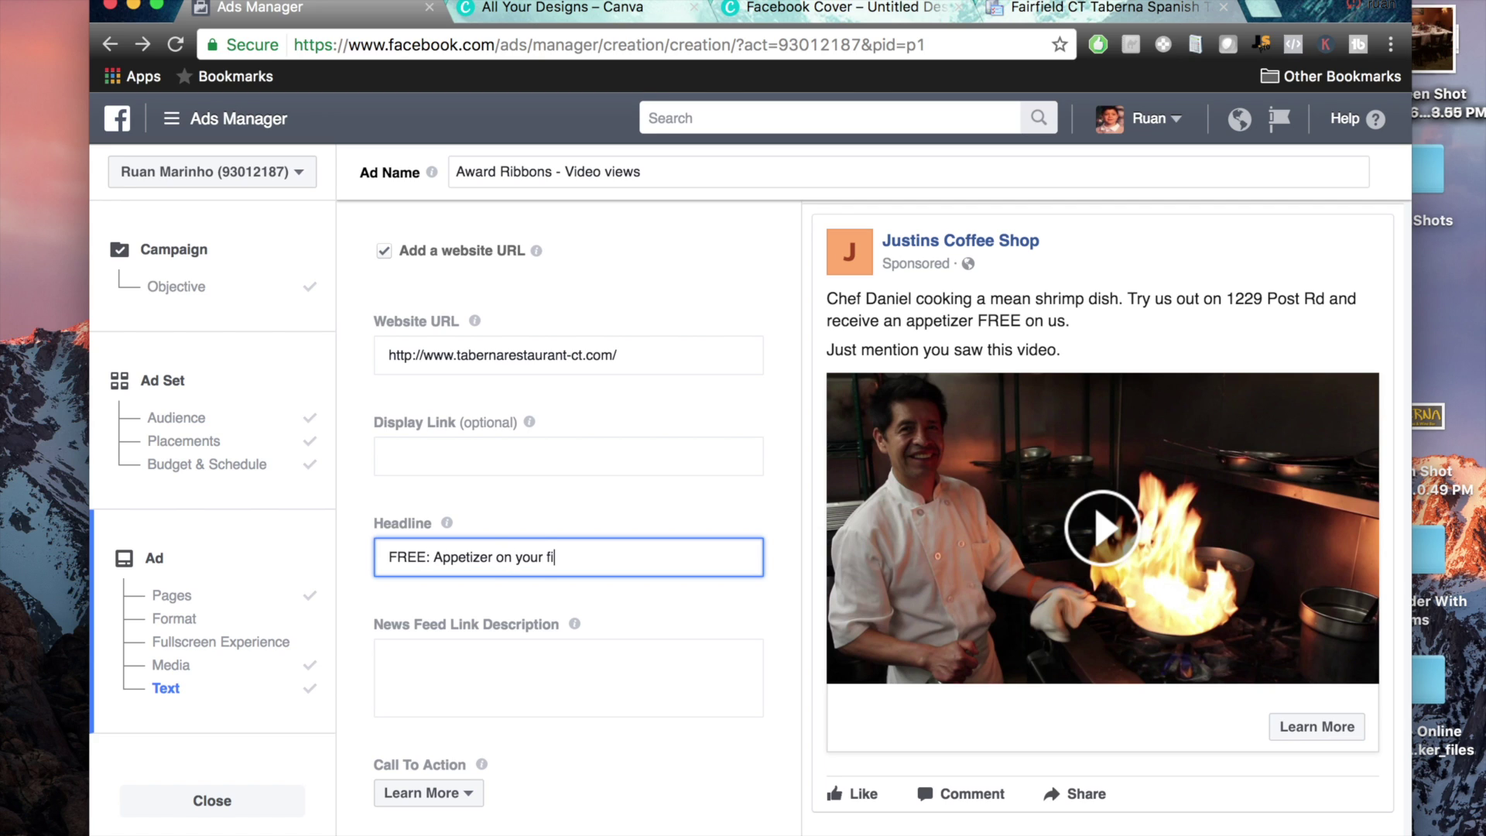
pyautogui.write('rst visit')
pyautogui.click(571, 691)
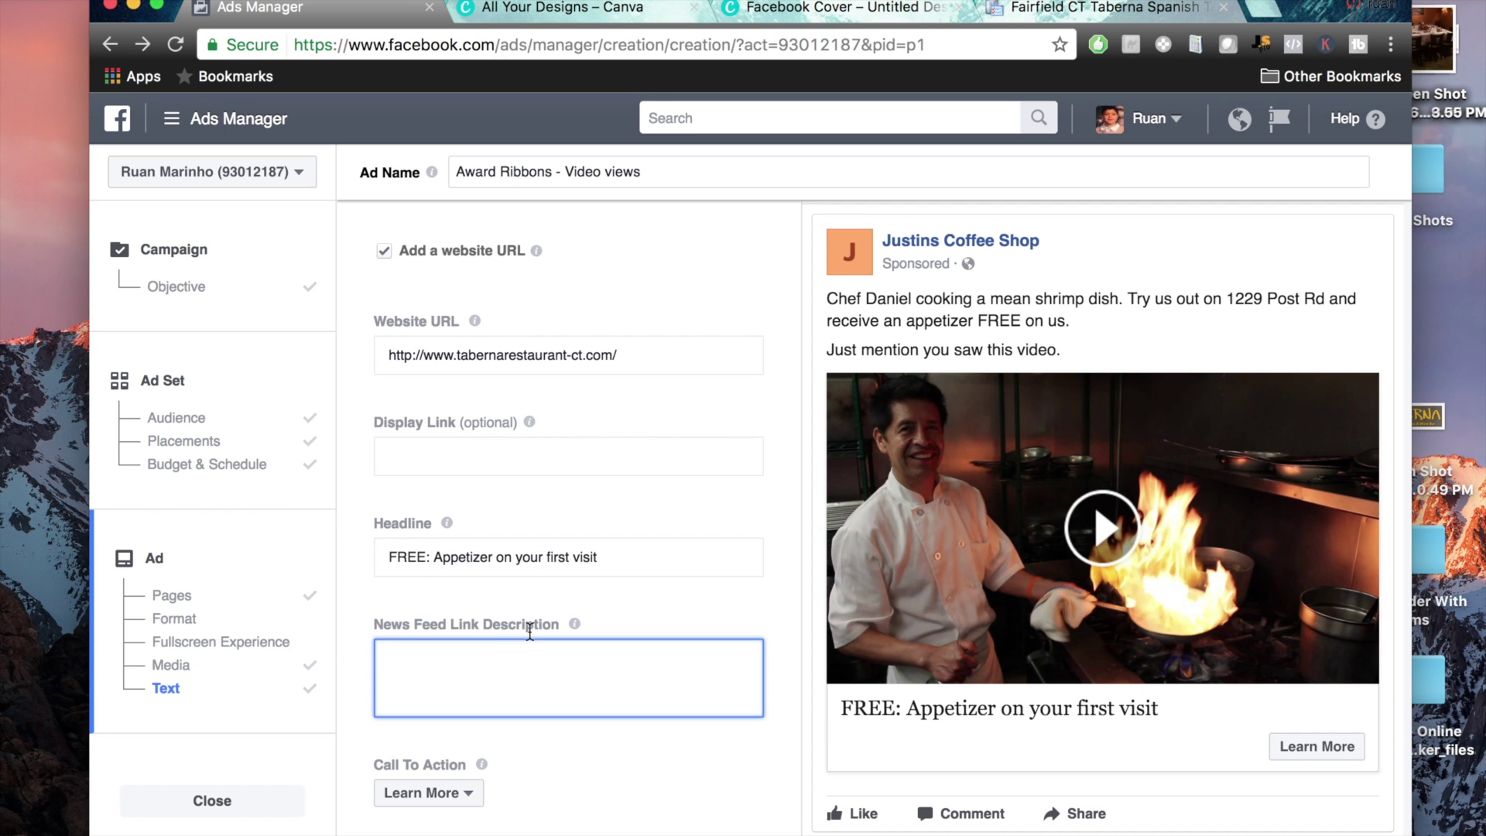
pyautogui.scroll(-3, 1187, 553)
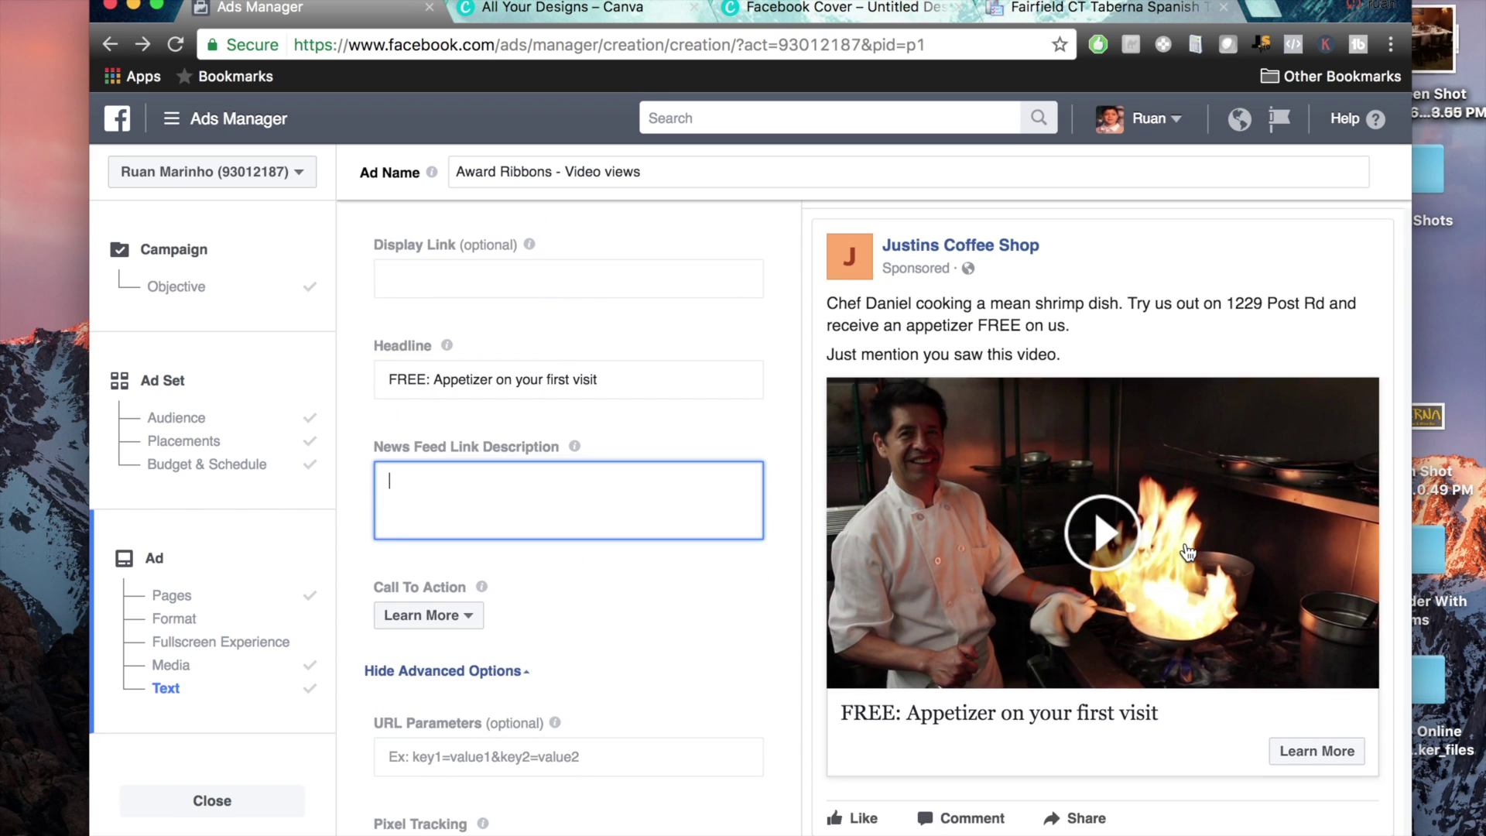
pyautogui.scroll(-2, 1188, 553)
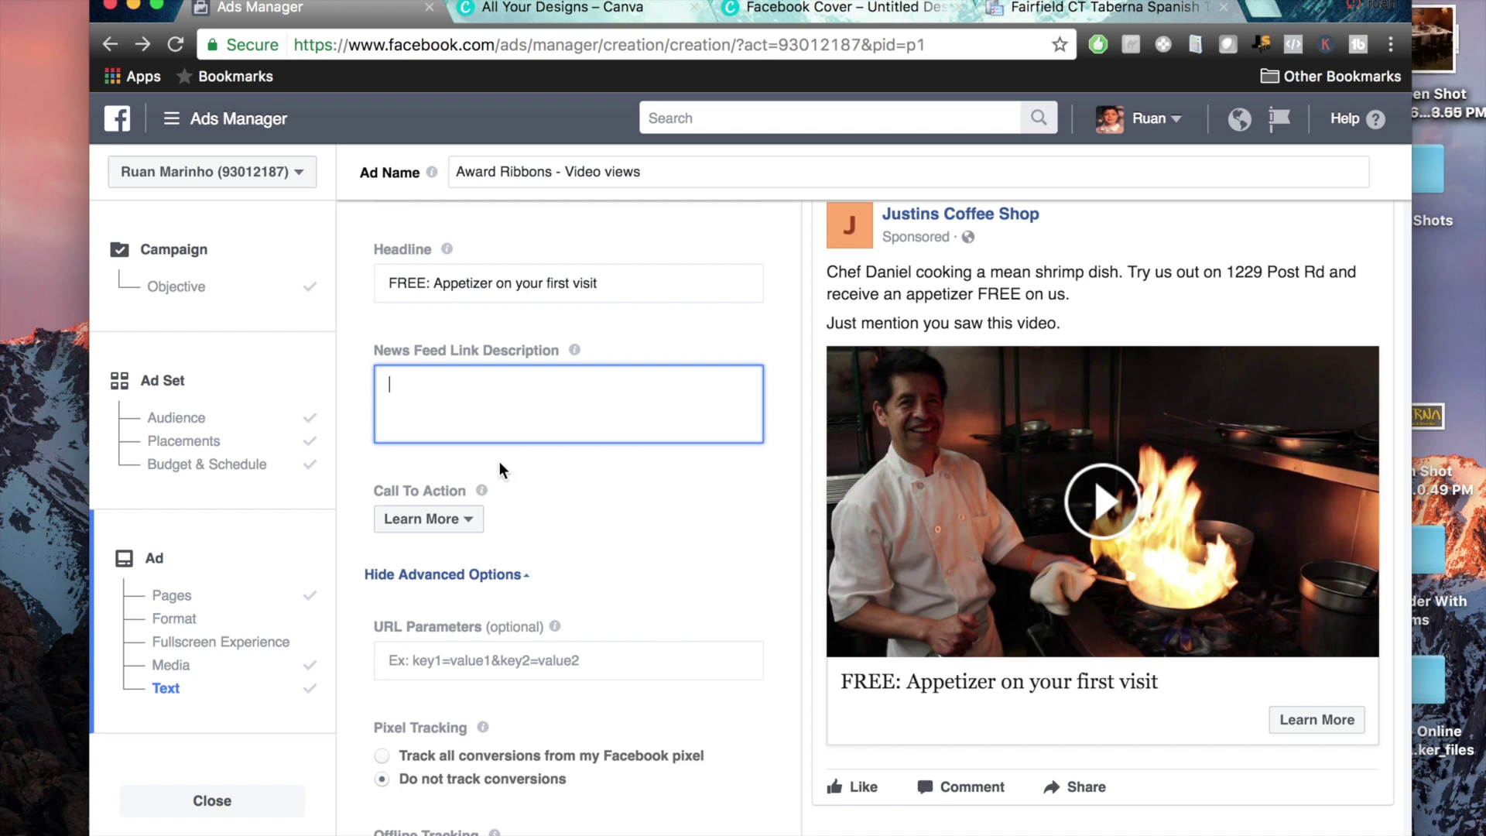
pyautogui.write('Taberna in Fair')
pyautogui.write('field is ')
pyautogui.write('givign a')
pyautogui.press('BackSpace')
pyautogui.press('BackSpace')
pyautogui.press('BackSpace')
pyautogui.press('BackSpace')
pyautogui.write('ng away a free ')
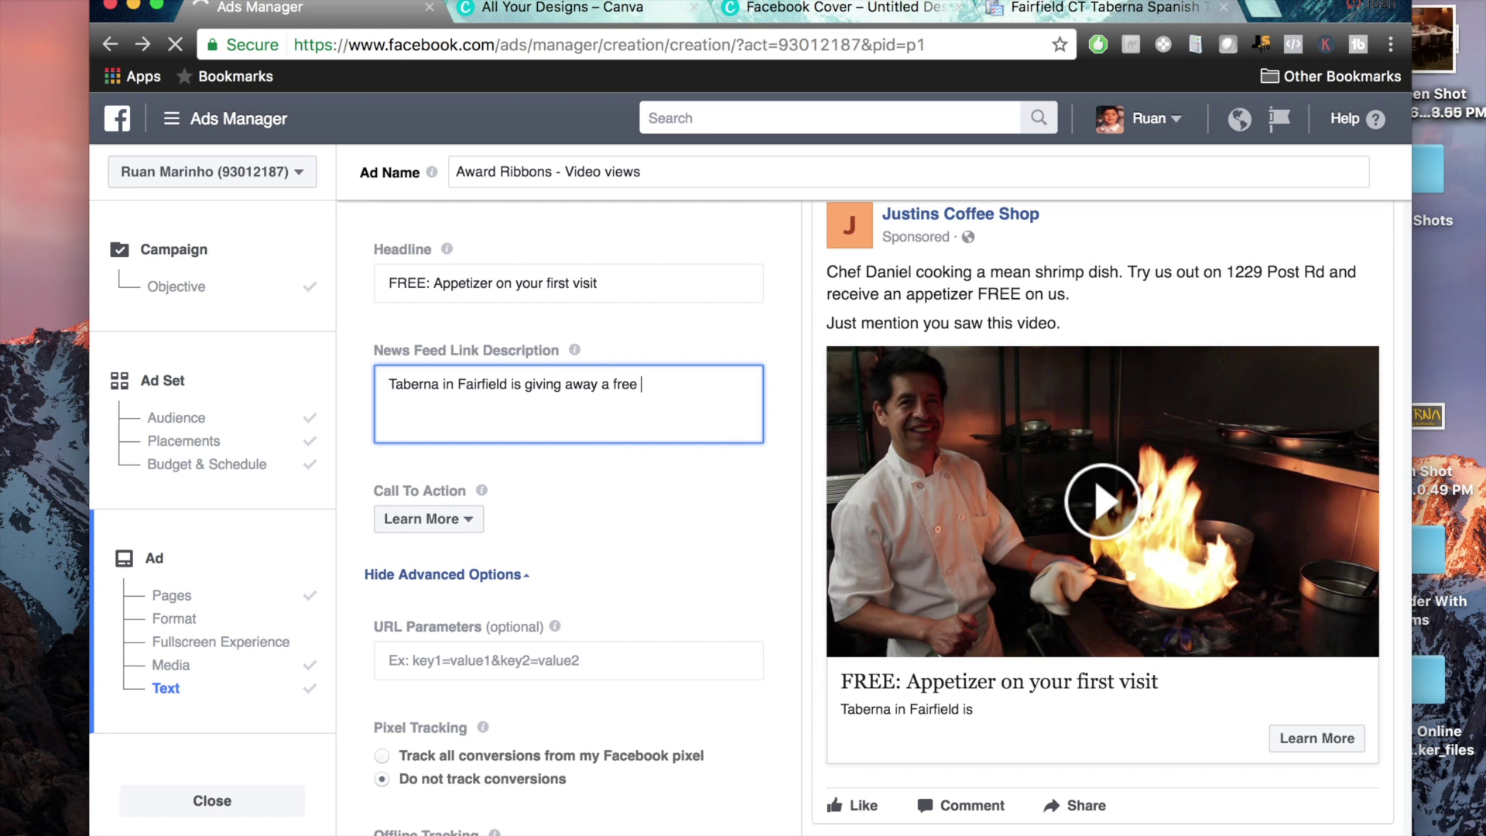
pyautogui.write('appetizer with your first visit.')
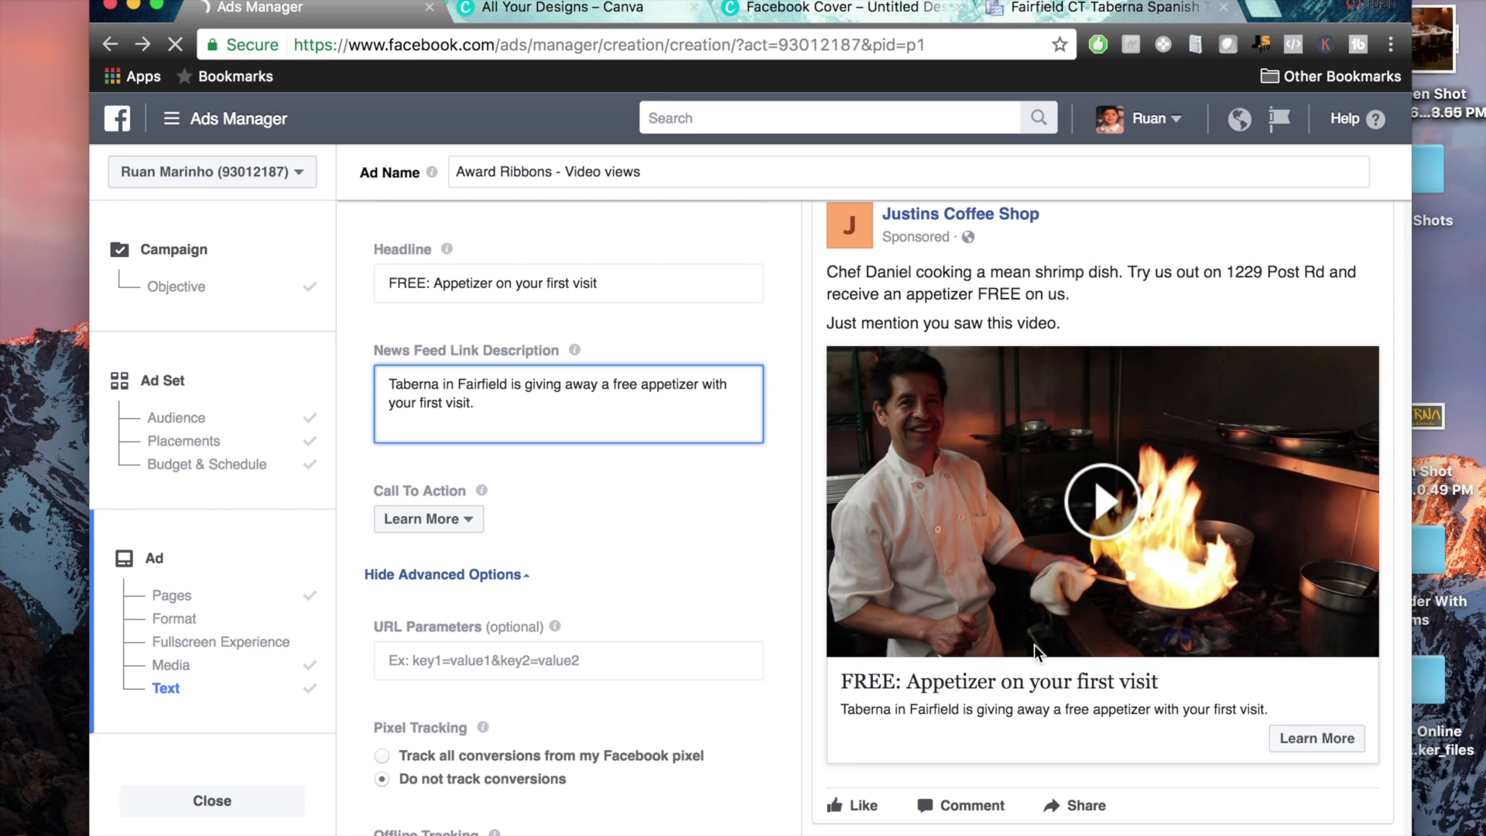
pyautogui.scroll(-5, 750, 565)
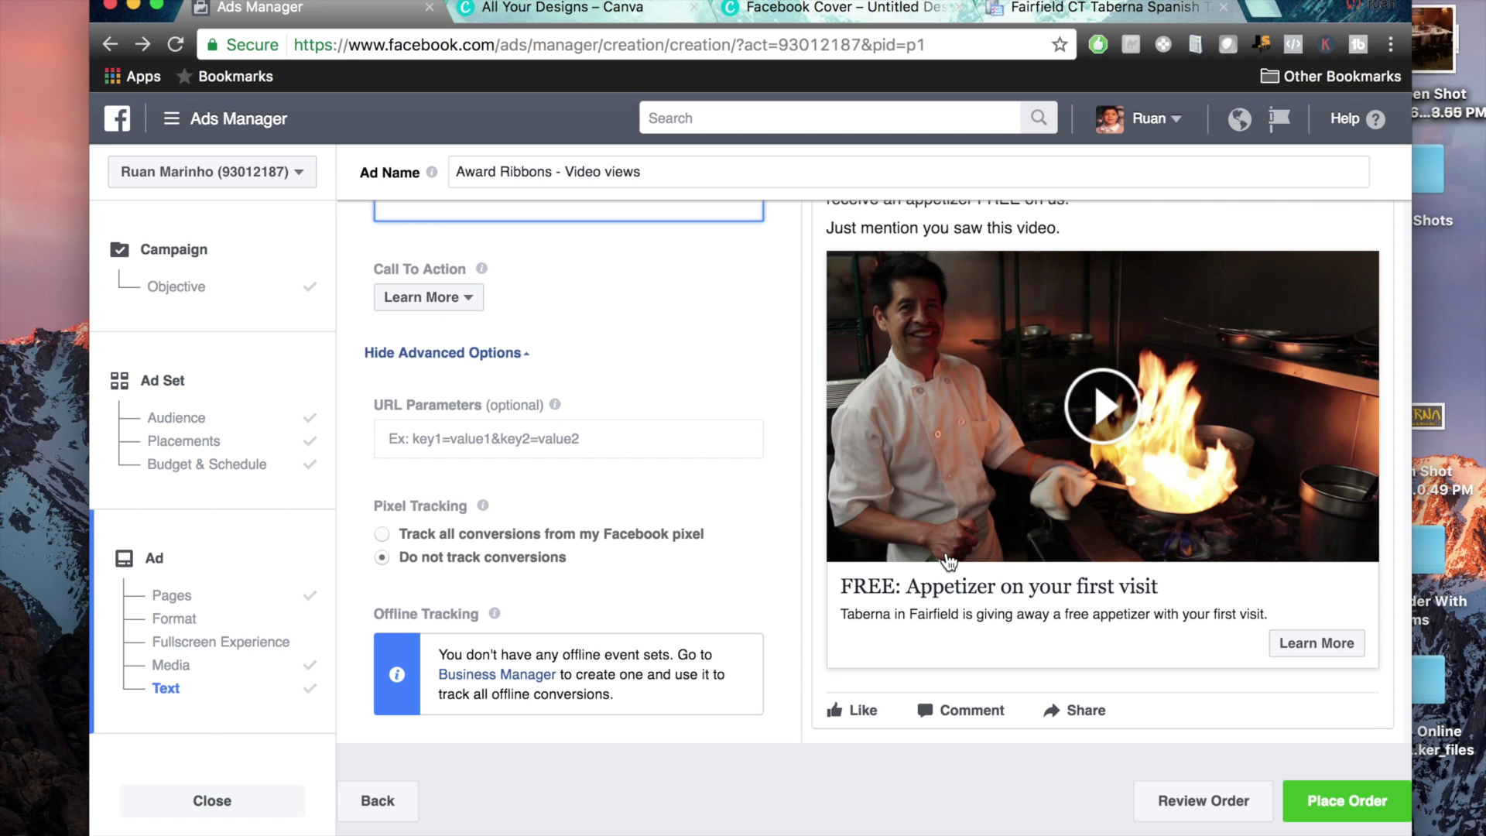
pyautogui.scroll(10, 949, 563)
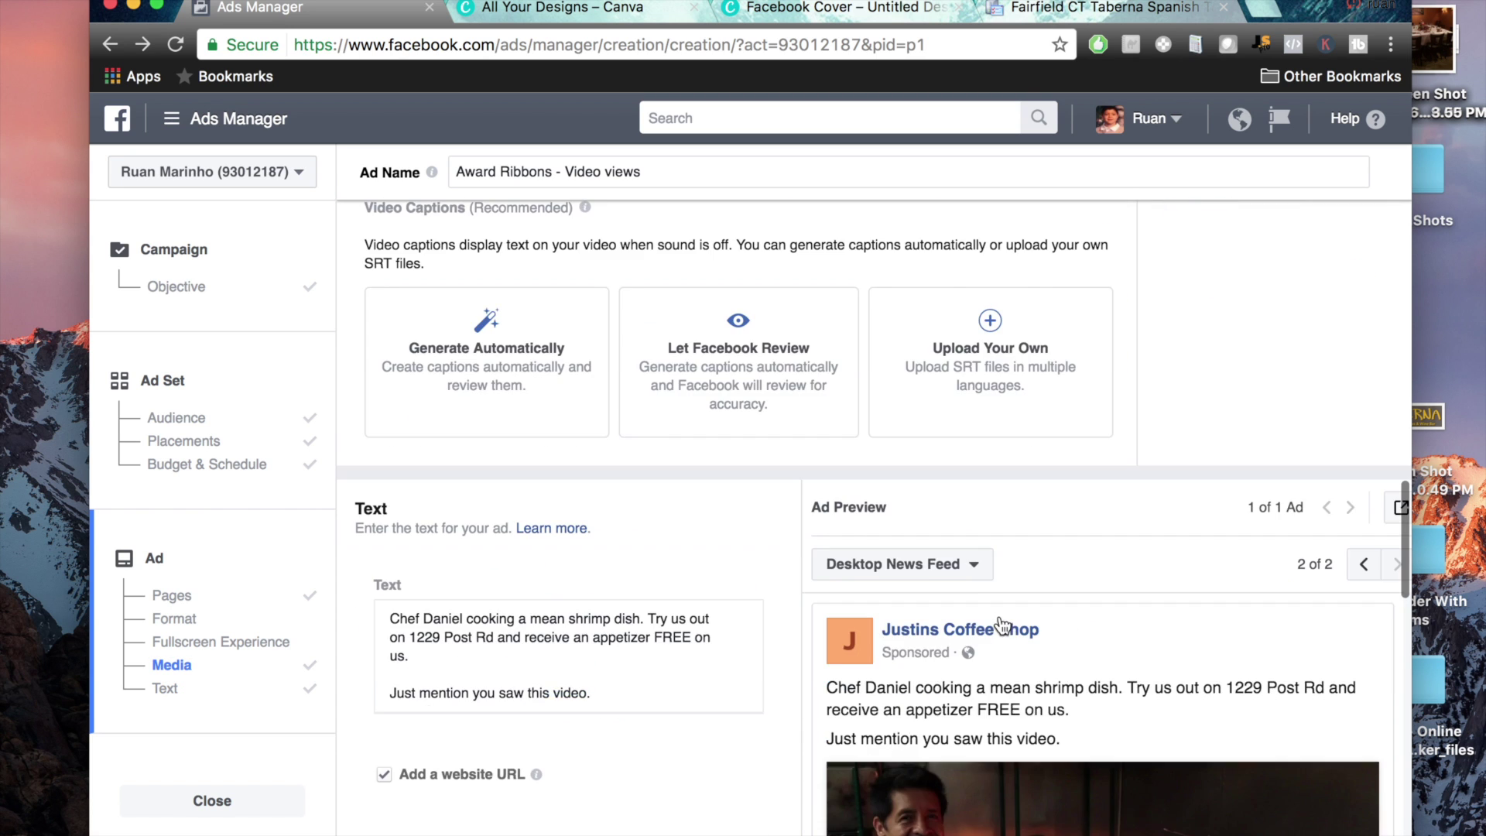
pyautogui.scroll(-10, 1001, 625)
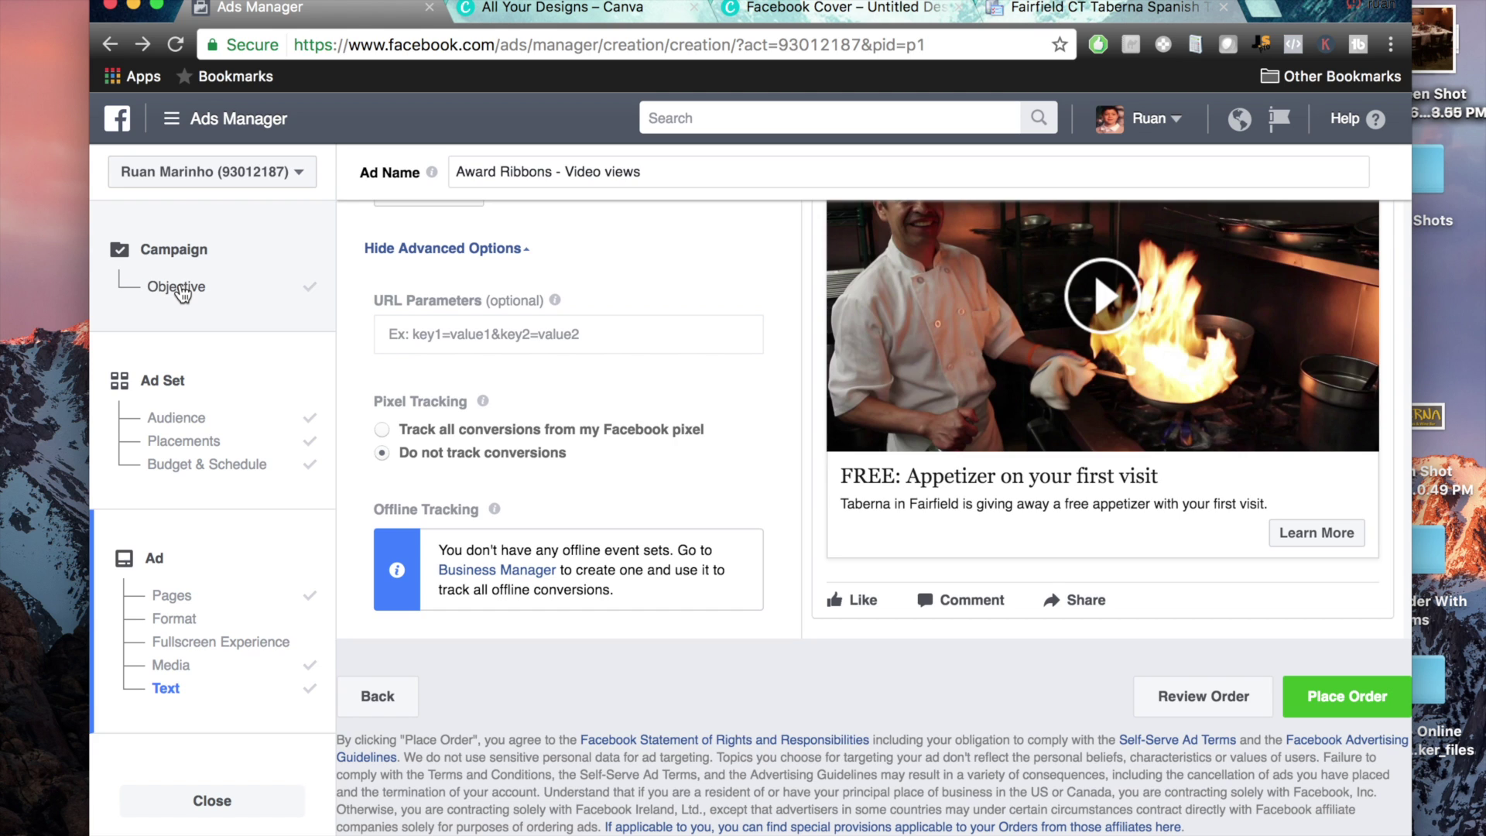
pyautogui.click(180, 288)
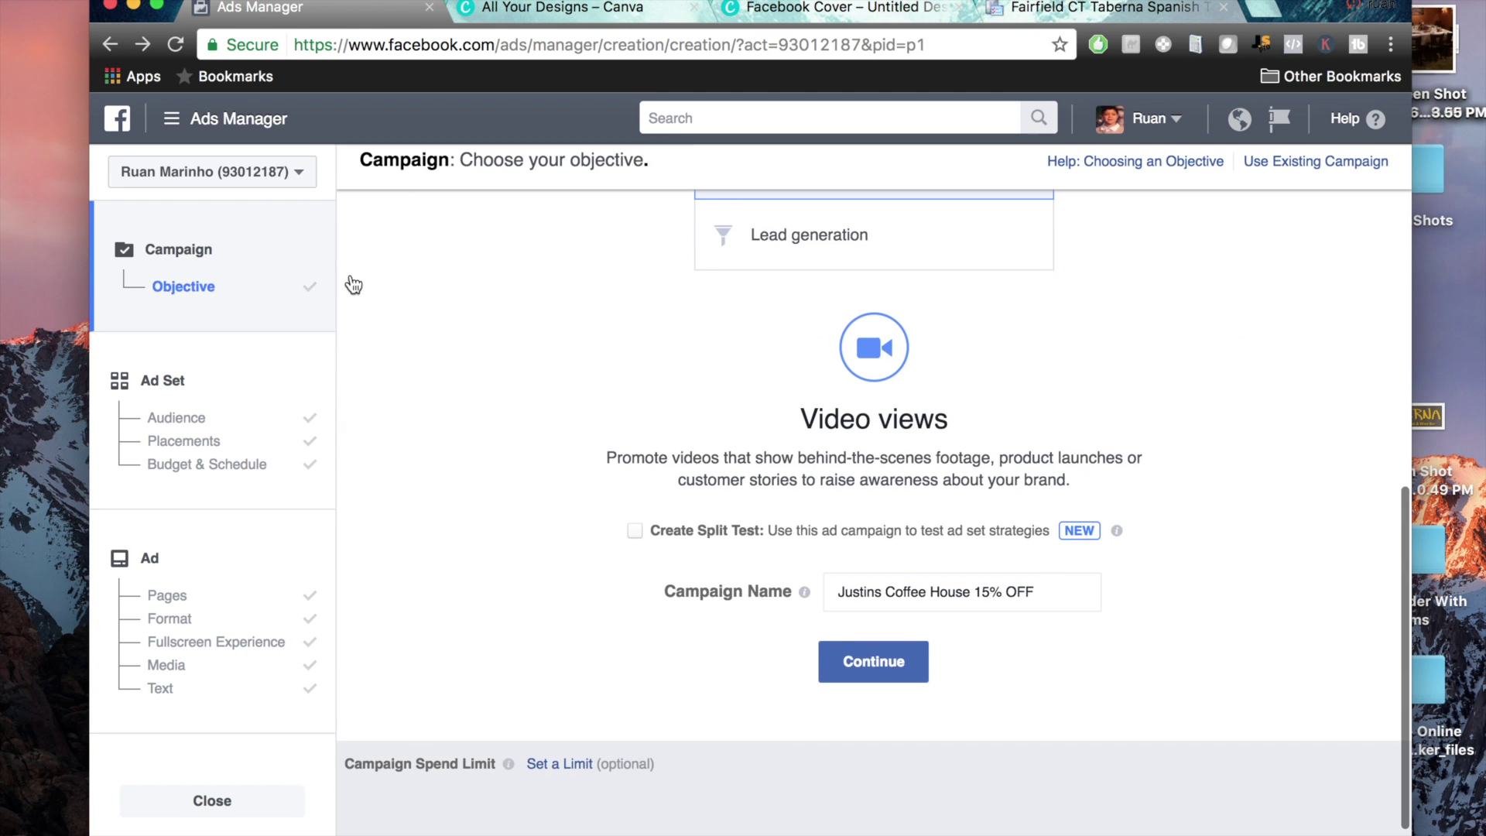
pyautogui.scroll(3, 731, 357)
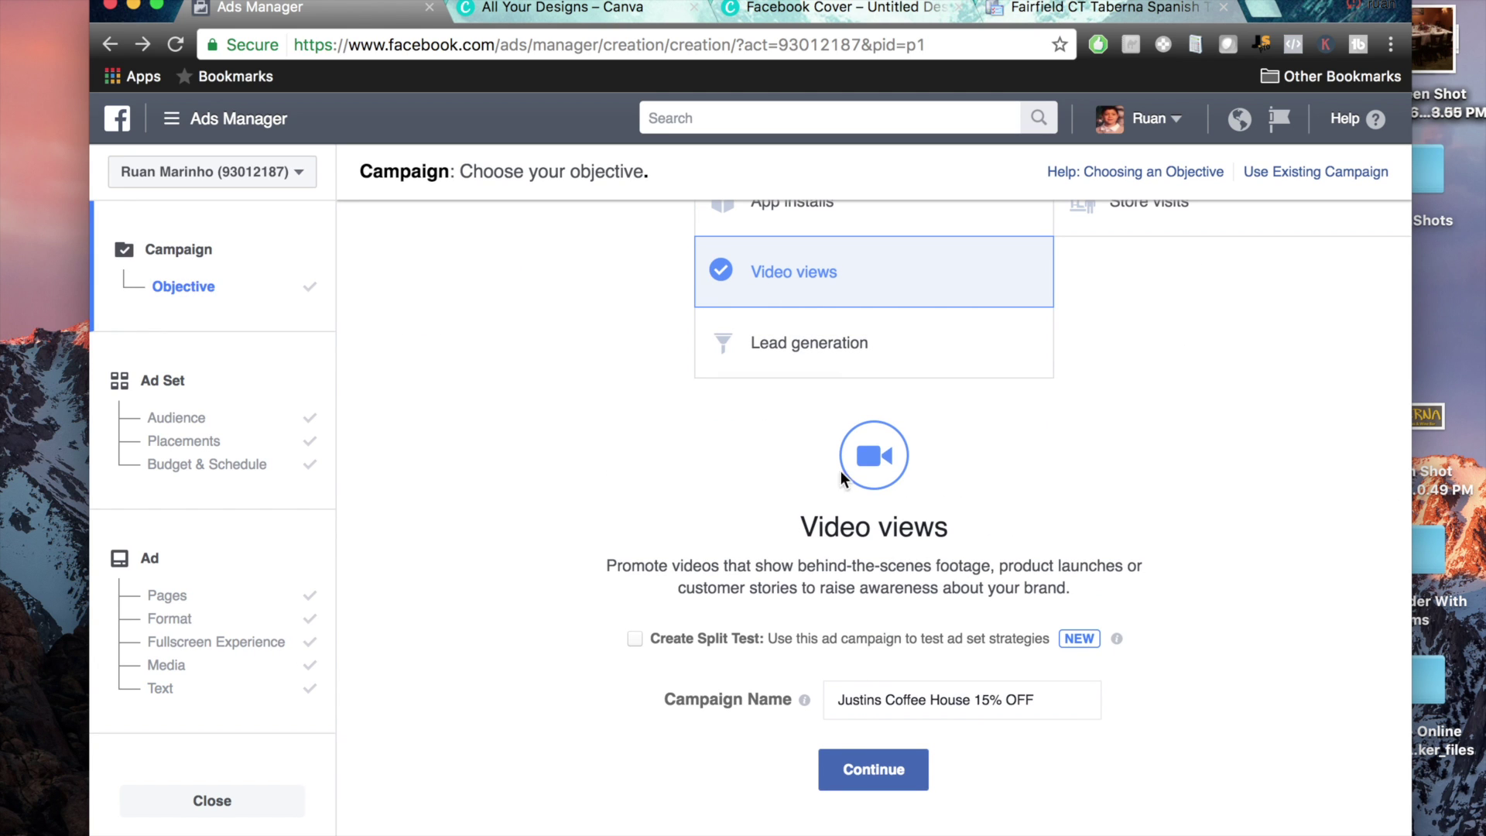
pyautogui.click(183, 391)
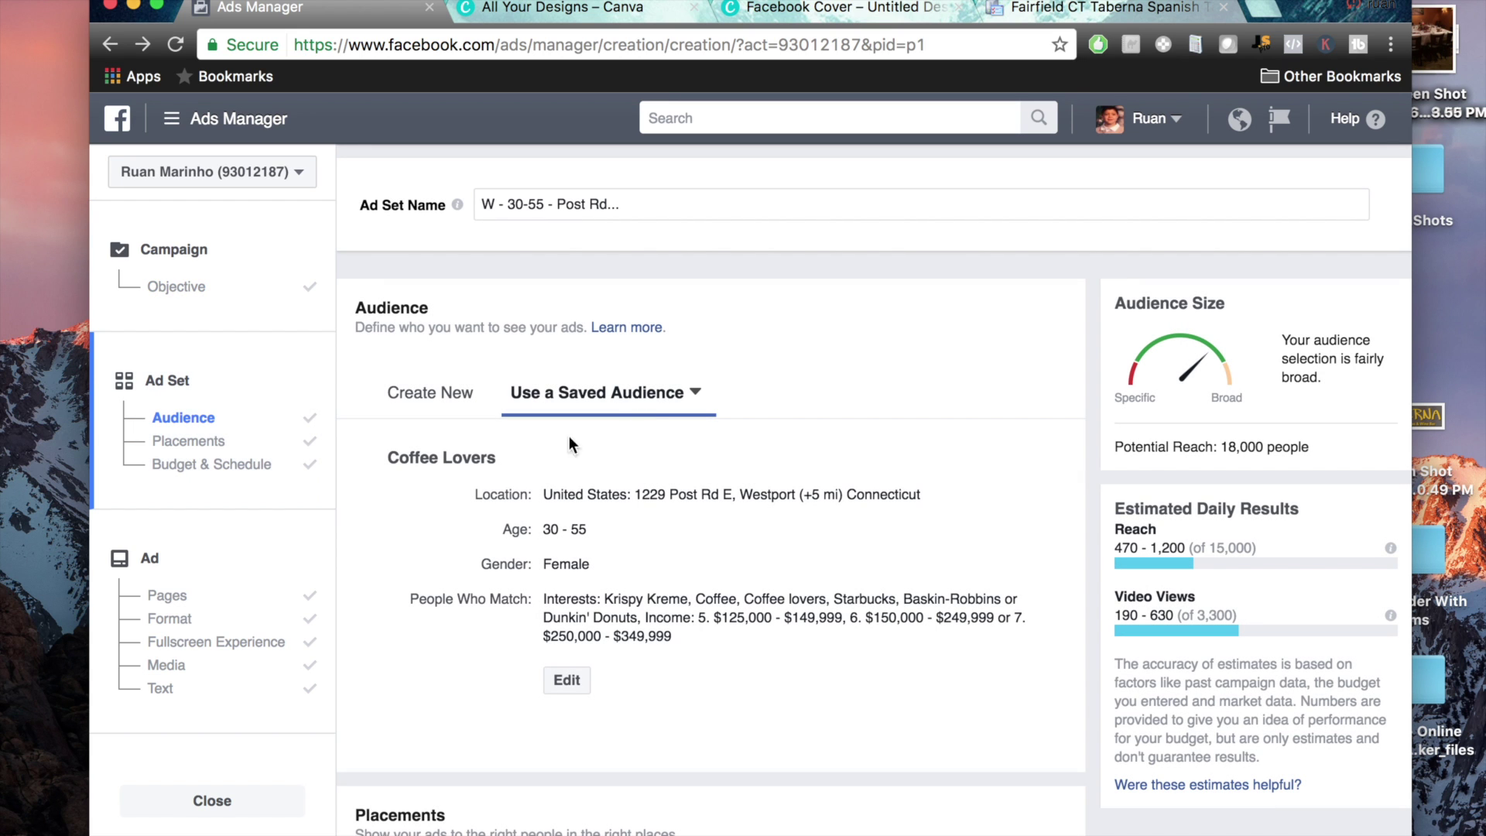
pyautogui.scroll(-1, 961, 583)
pyautogui.moveTo(796, 603); pyautogui.dragTo(483, 512)
pyautogui.click(977, 701)
pyautogui.scroll(-5, 977, 700)
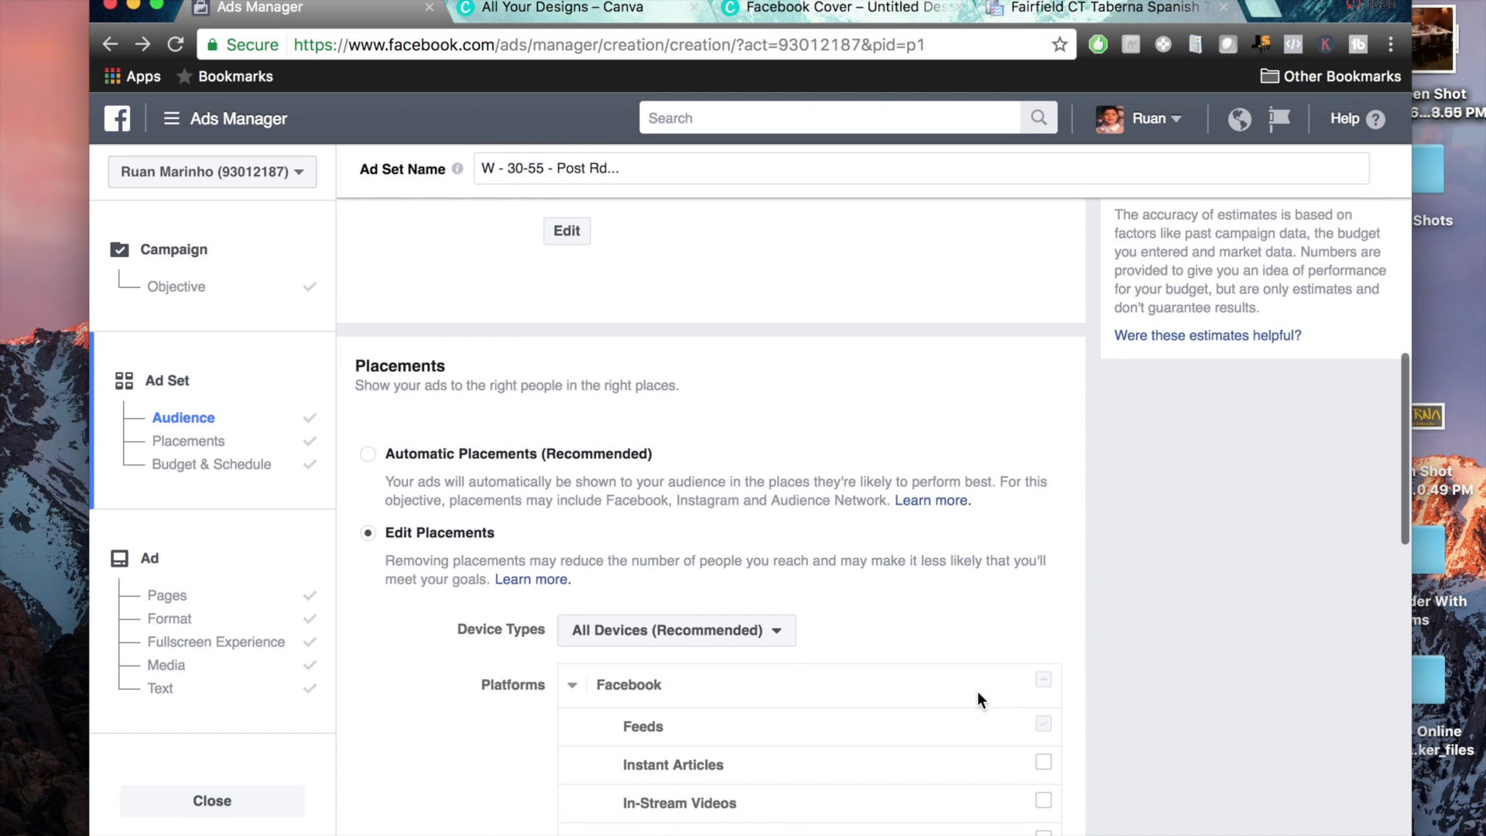
pyautogui.scroll(-4, 956, 627)
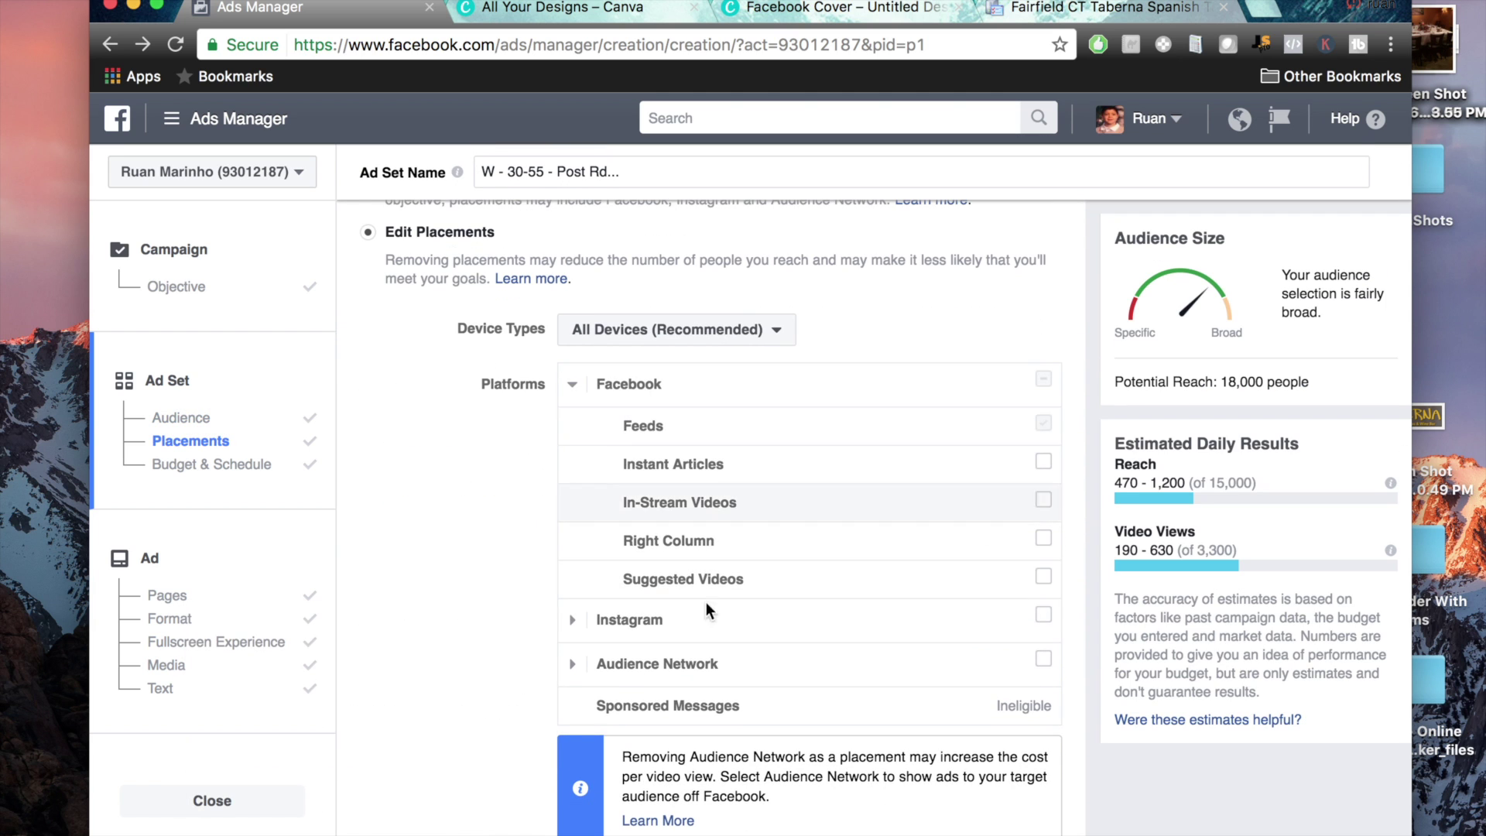
pyautogui.scroll(-9, 379, 650)
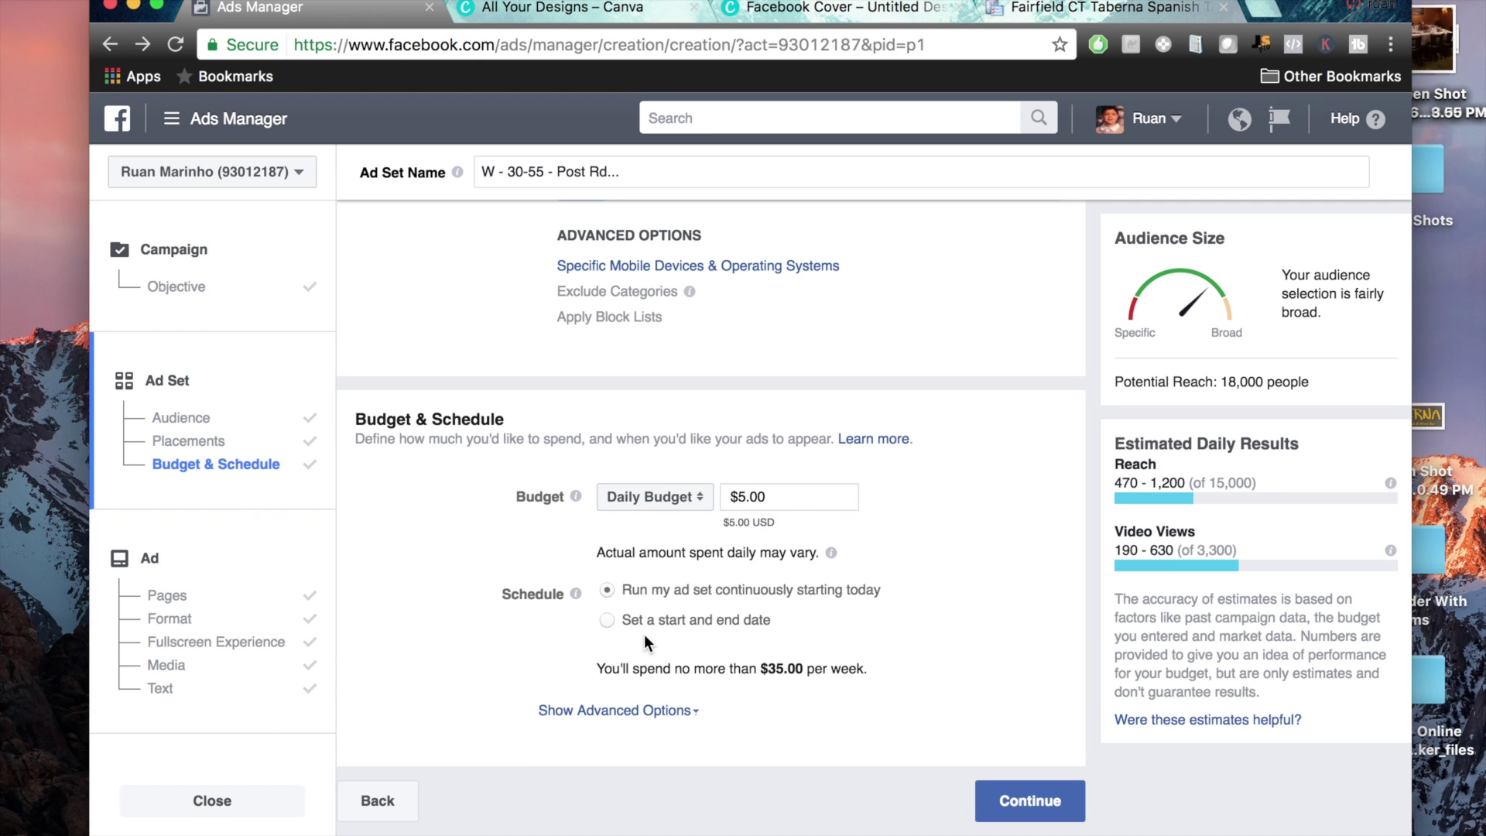
pyautogui.click(154, 560)
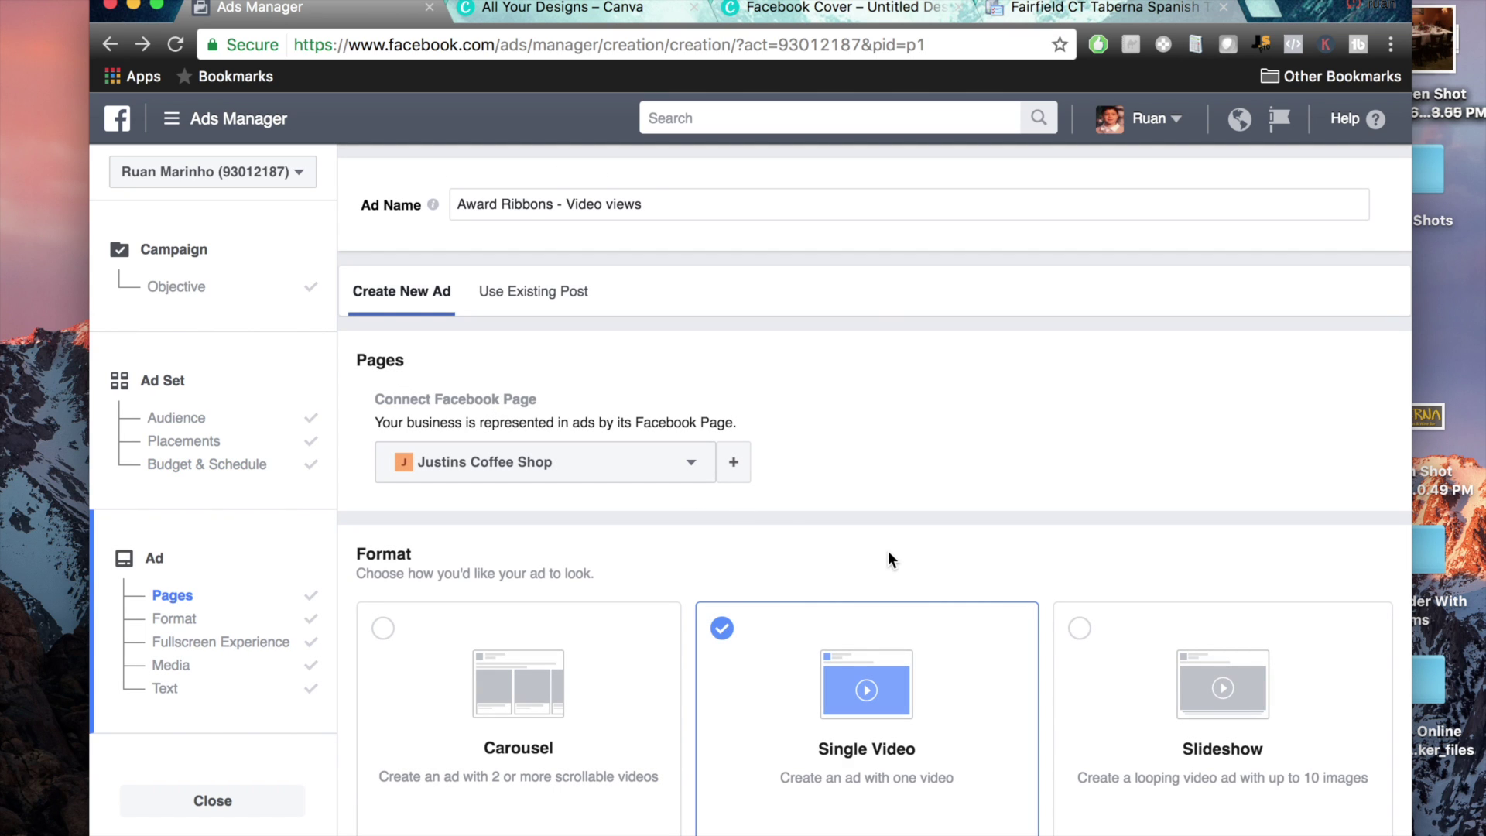
pyautogui.click(671, 475)
pyautogui.scroll(-3, 656, 683)
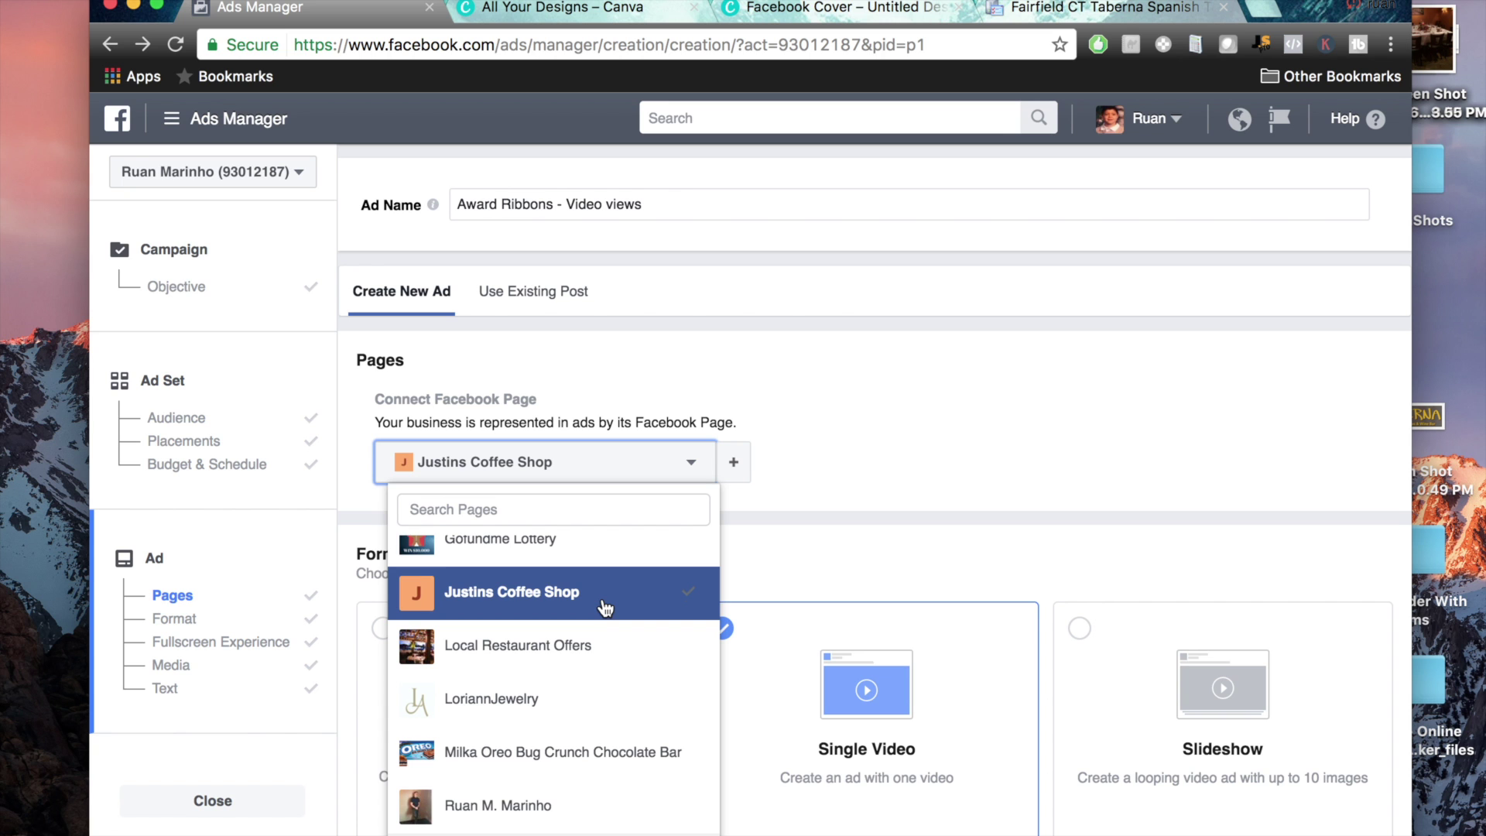
pyautogui.click(1037, 457)
pyautogui.scroll(-10, 947, 536)
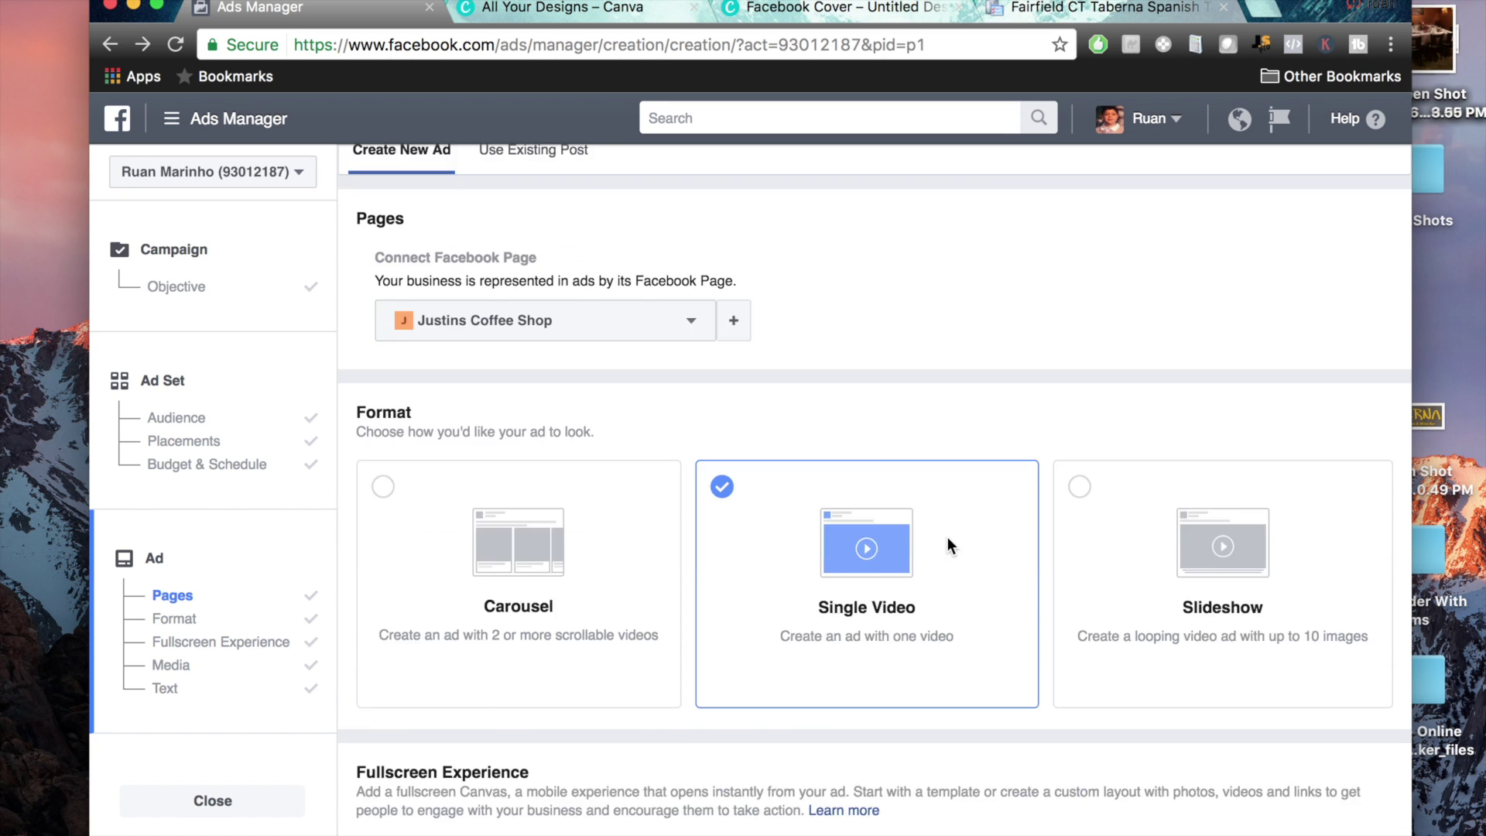
pyautogui.scroll(-15, 947, 536)
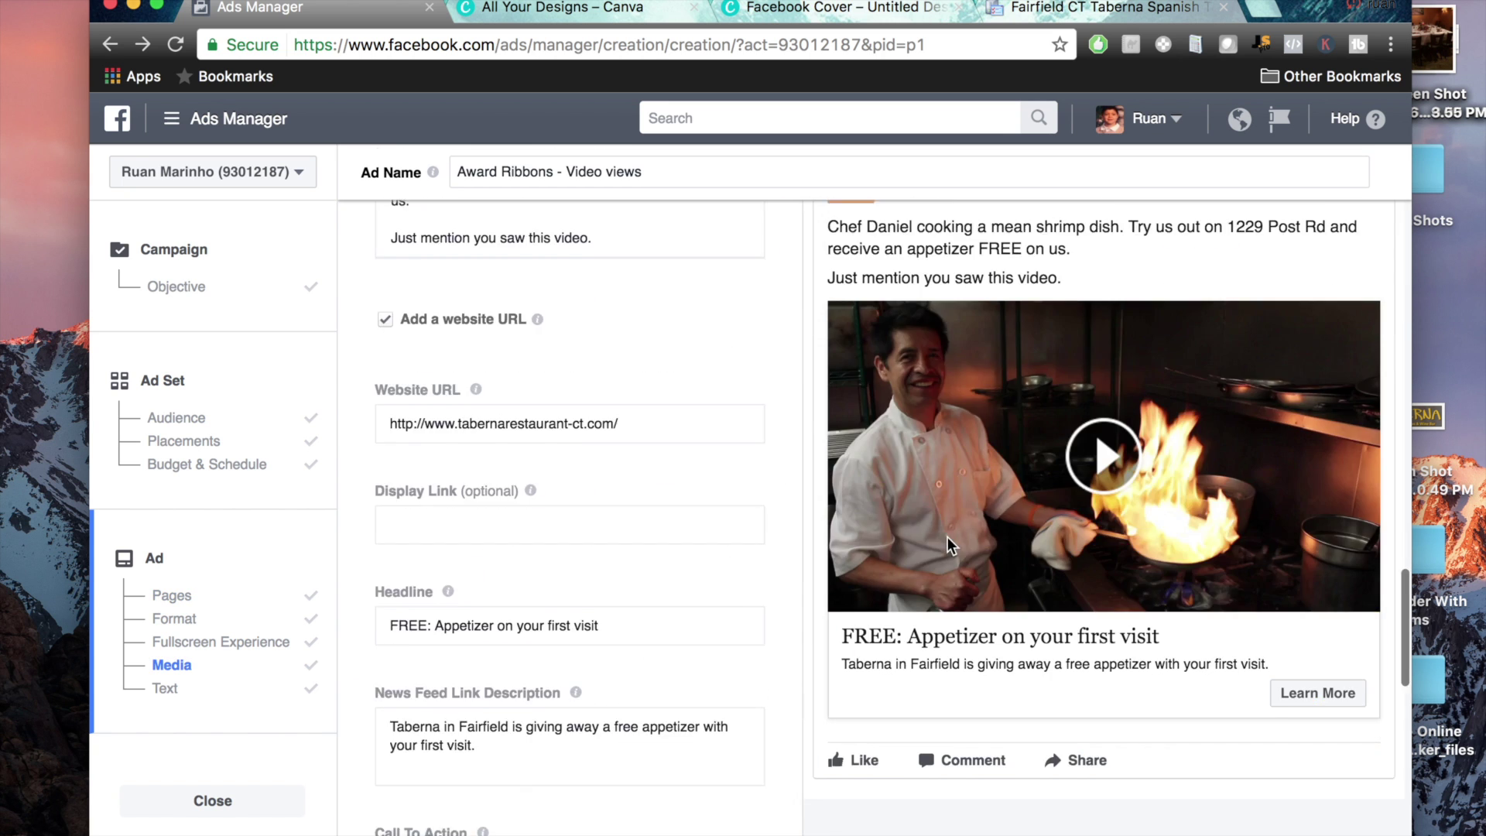
pyautogui.scroll(-5, 947, 536)
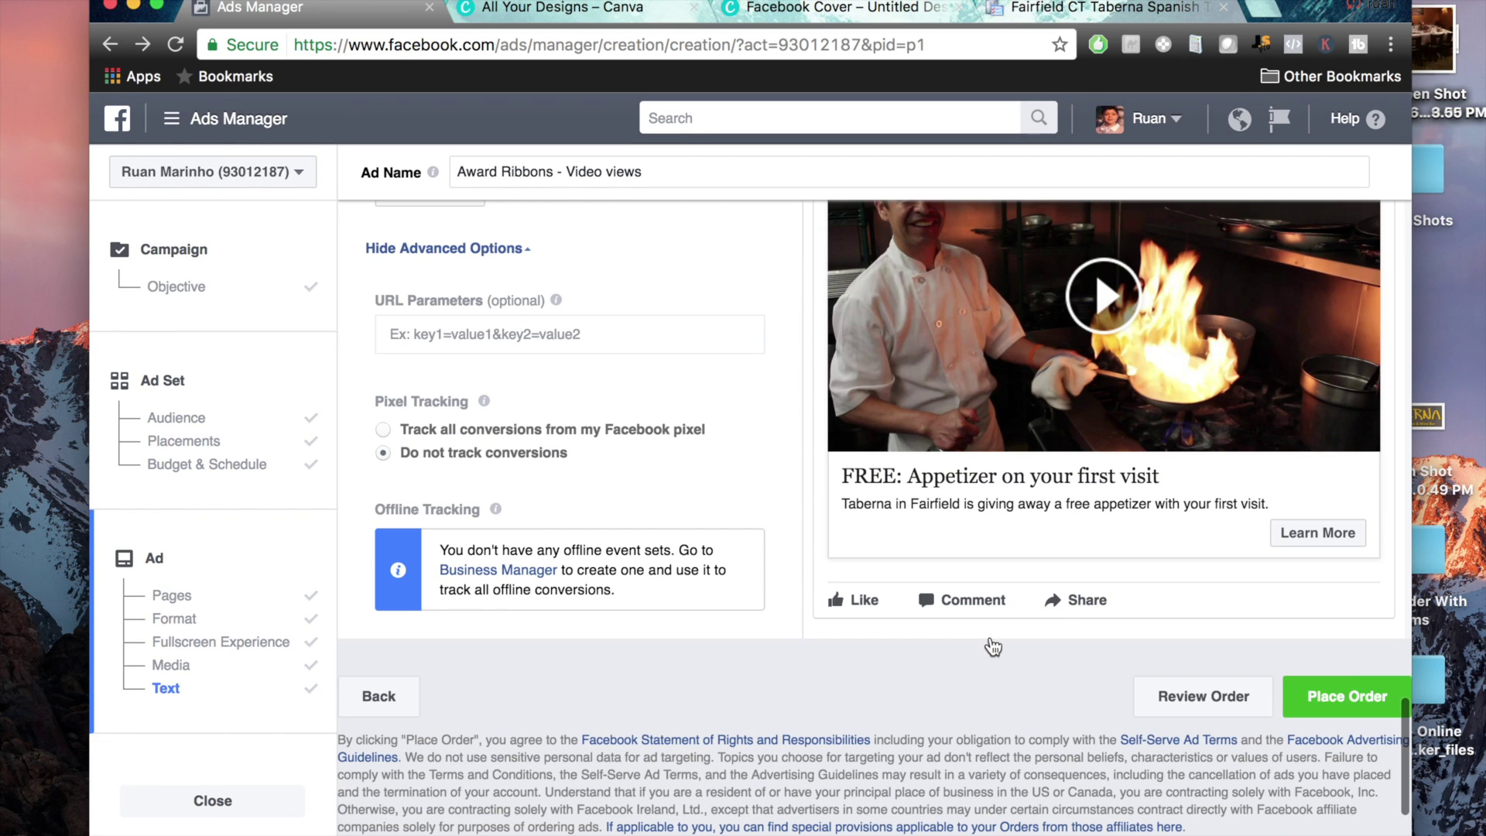
pyautogui.click(1356, 695)
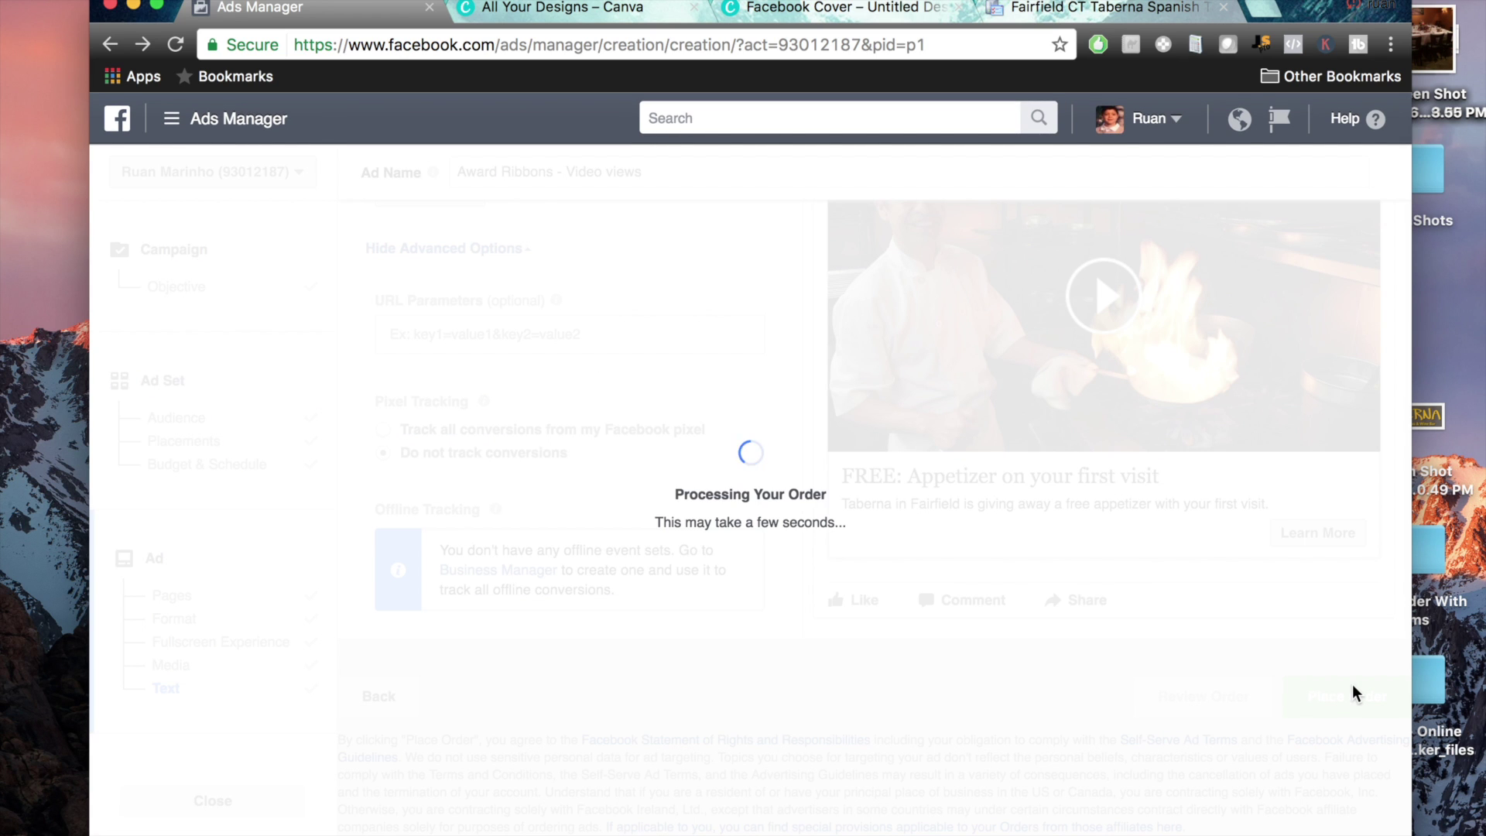